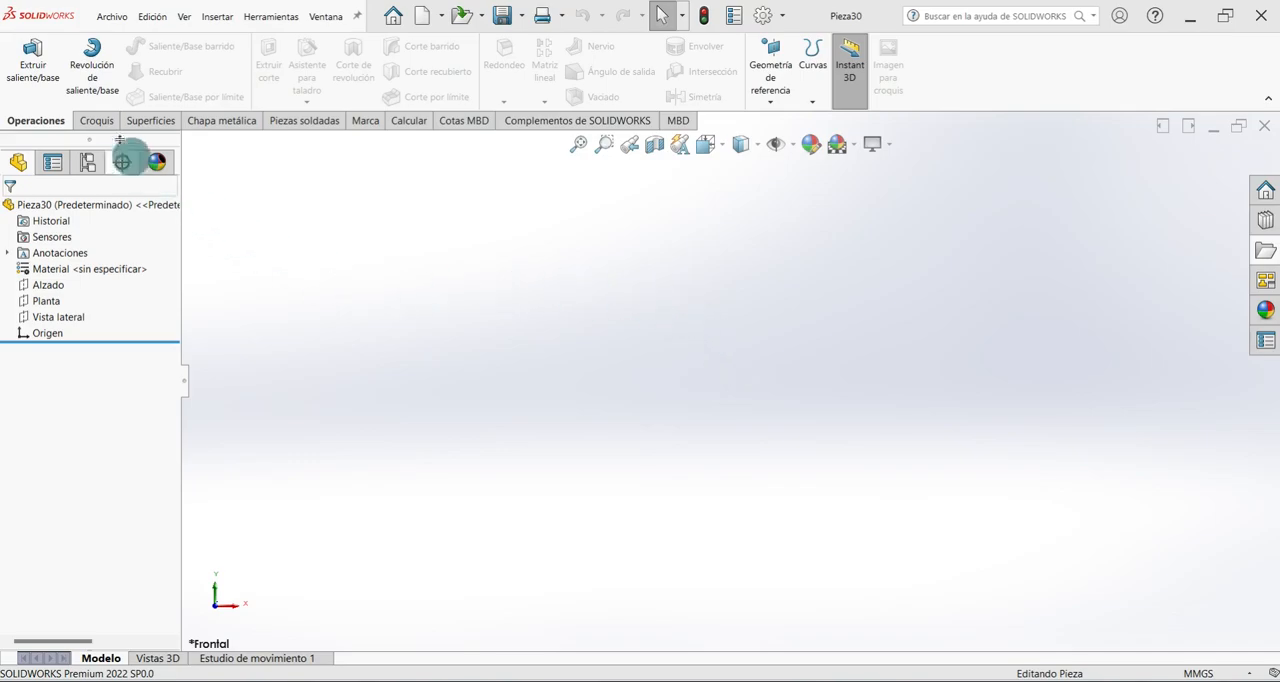
Sketch a center rectangle on the Planta plane from the origin, about 160 by 115 mm.
left_click(96, 120)
left_click(22, 55)
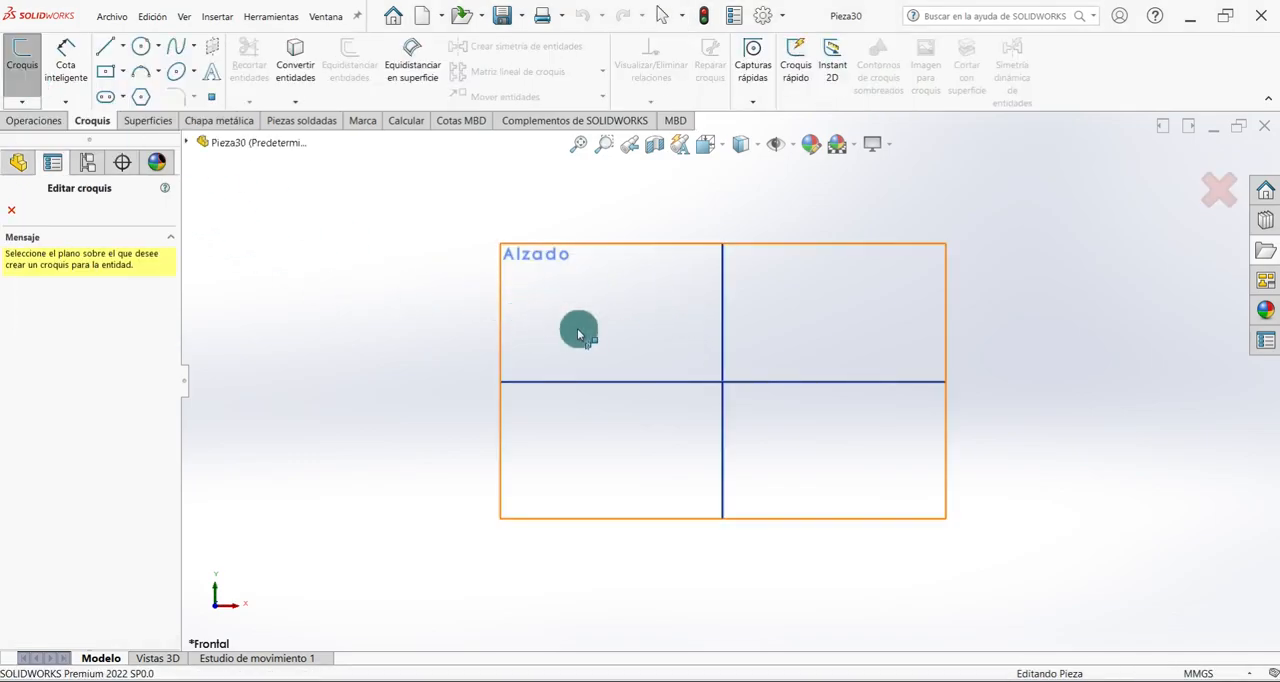
left_click(525, 327)
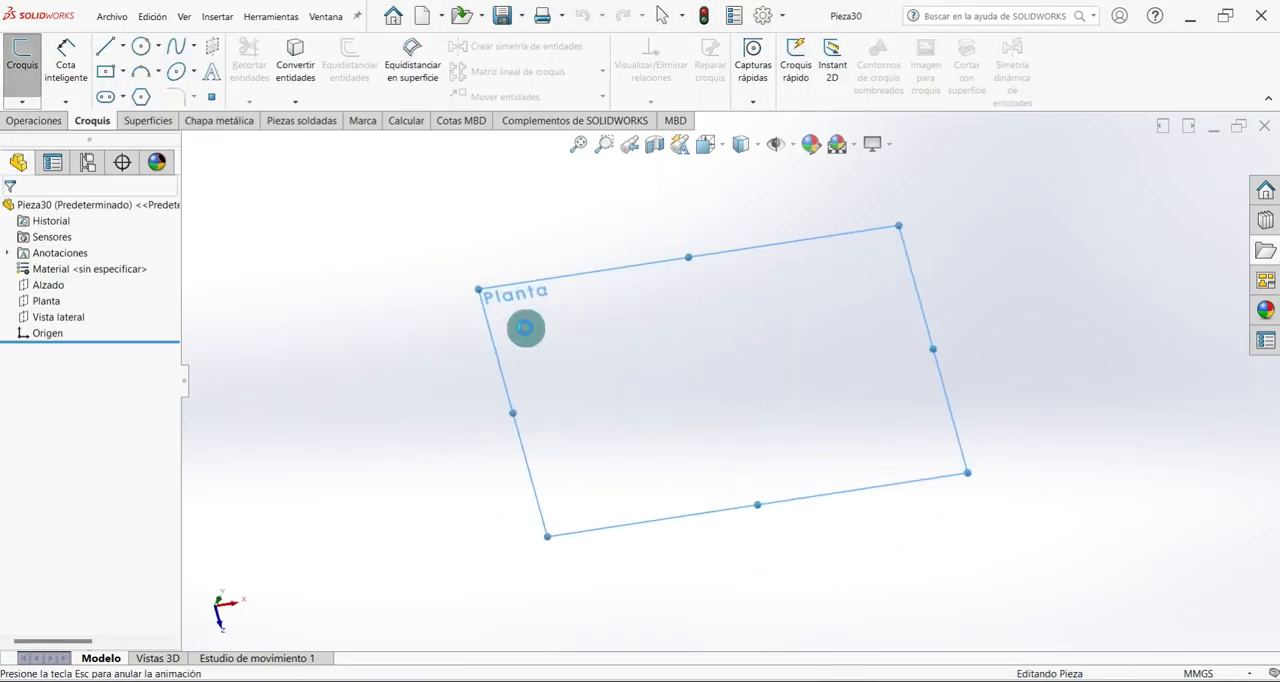
left_click(124, 74)
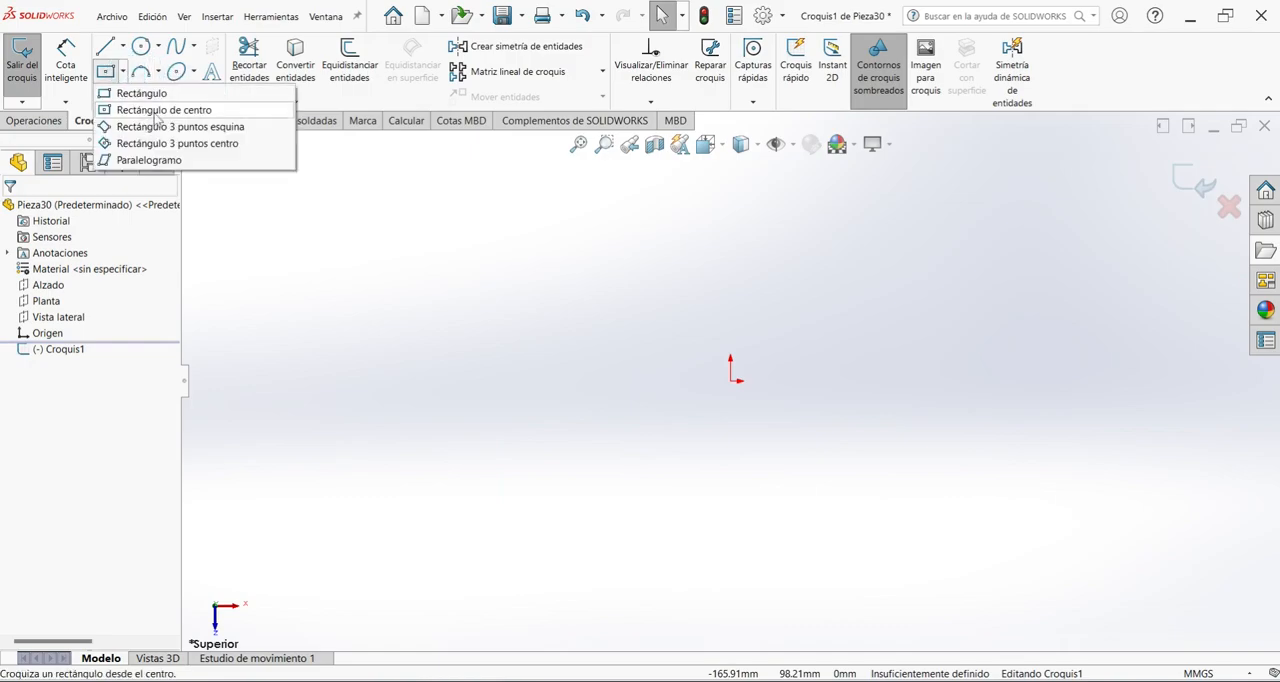
left_click(146, 110)
left_click(731, 382)
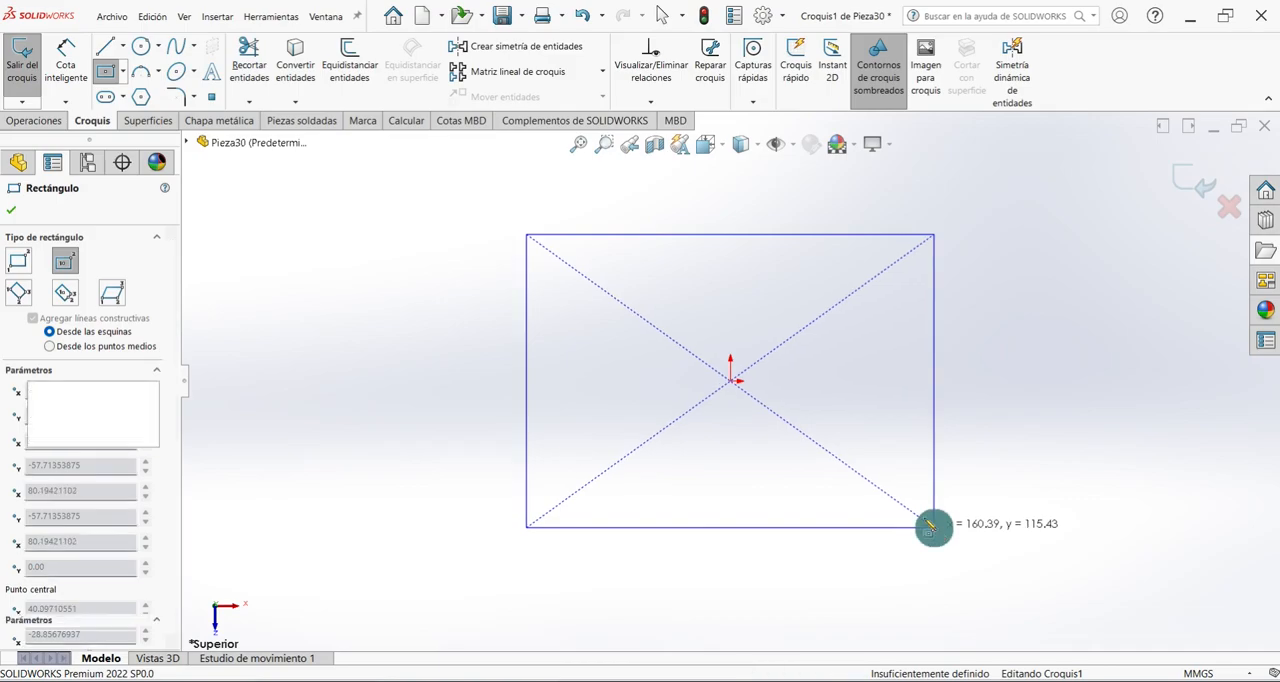
left_click(937, 527)
Dimension the rectangle's left vertical side and set its length to 160 mm.
left_click(65, 62)
left_click(525, 283)
left_click(472, 311)
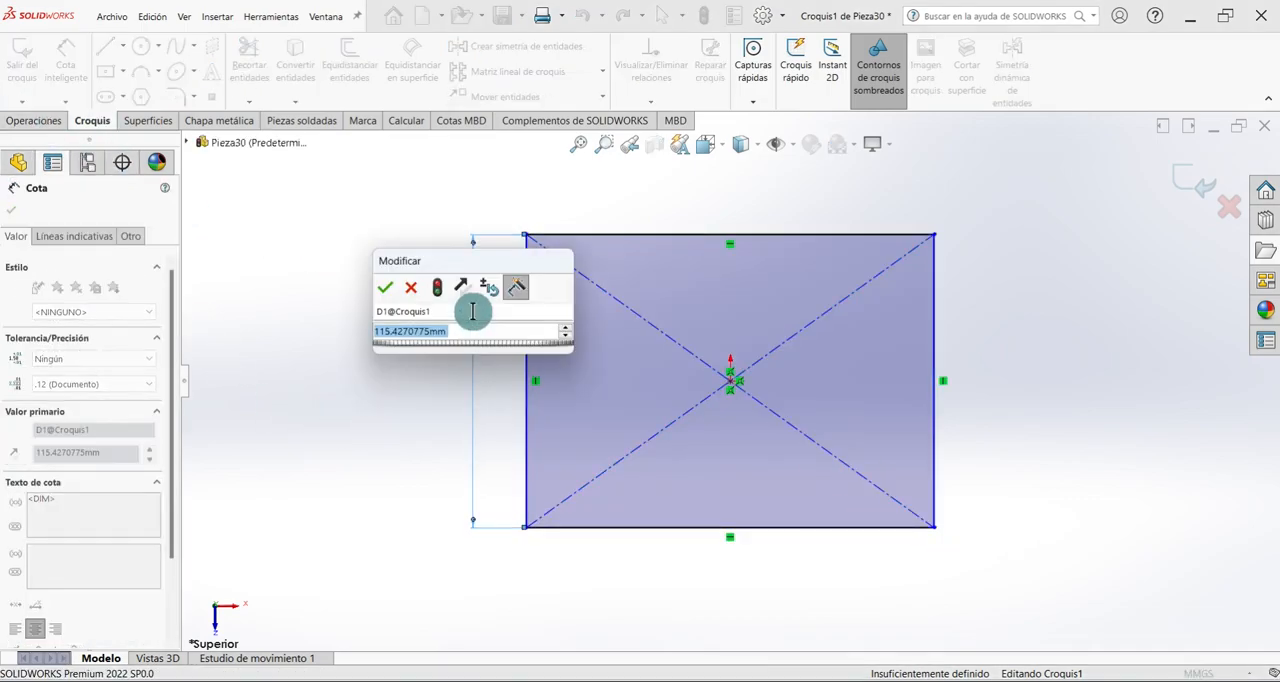
type("160")
key("Return")
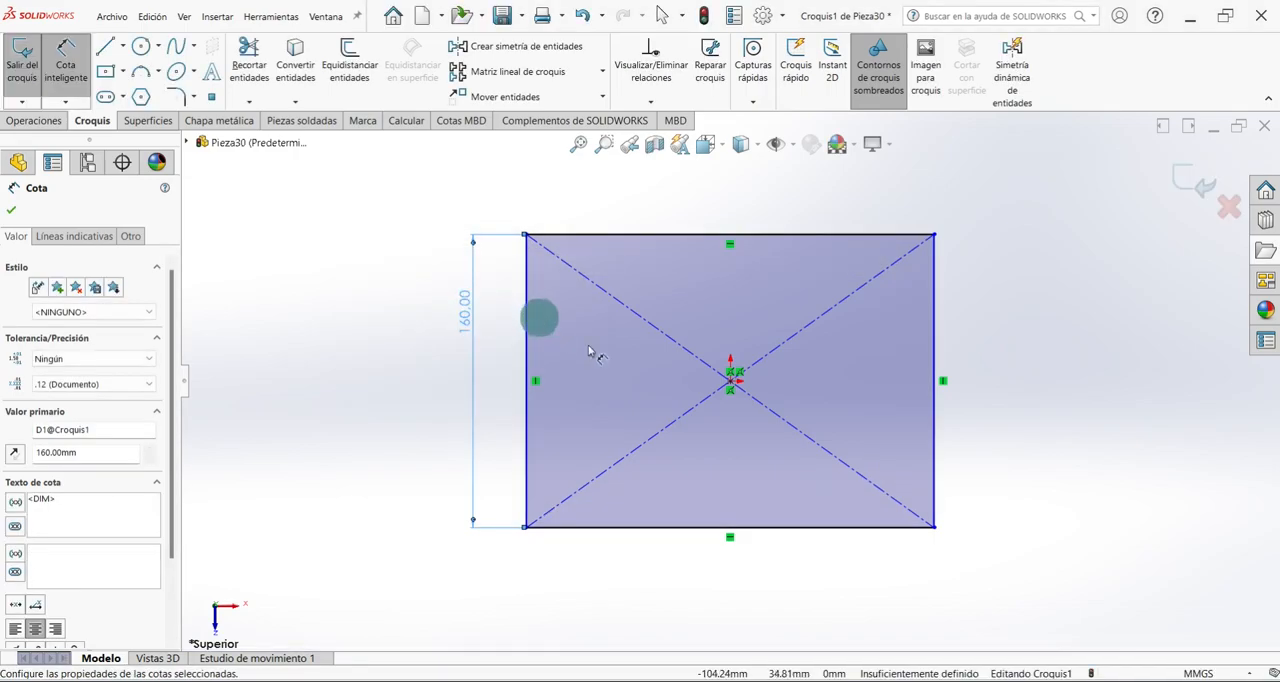
Dimension the rectangle's upper horizontal side at 200 mm and close the sketch.
left_click(713, 237)
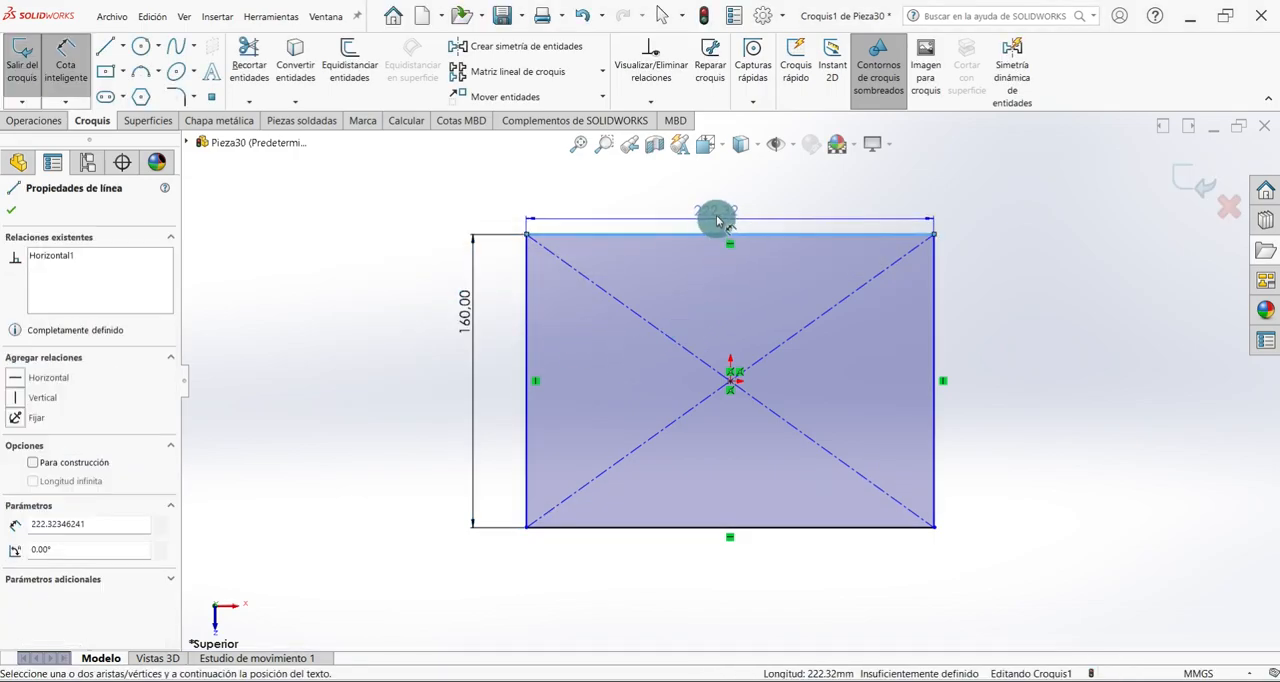
left_click(715, 213)
type("200")
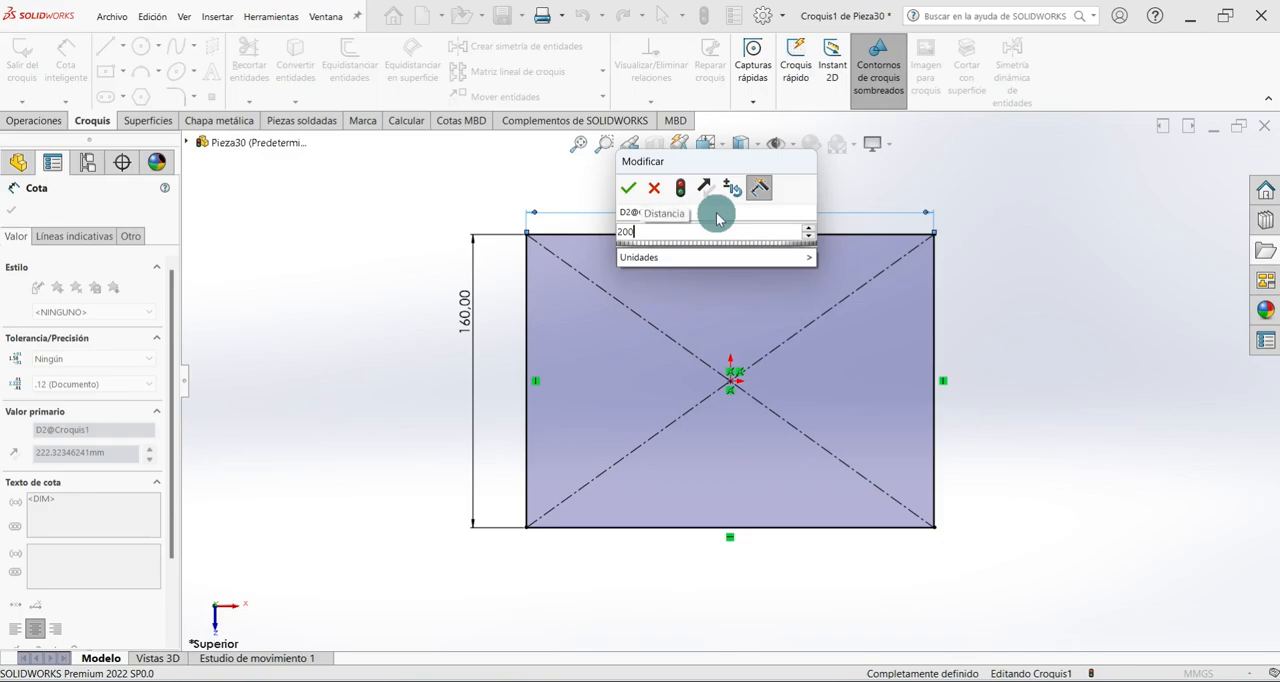
key("Return")
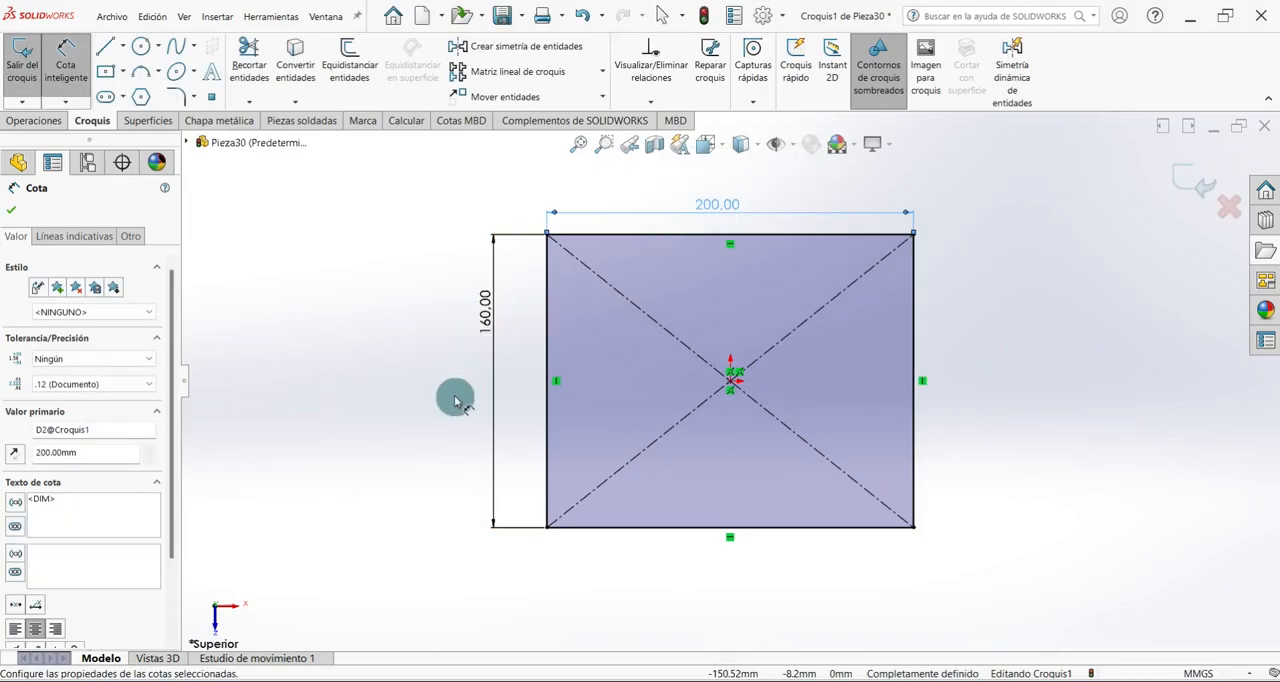
left_click(14, 212)
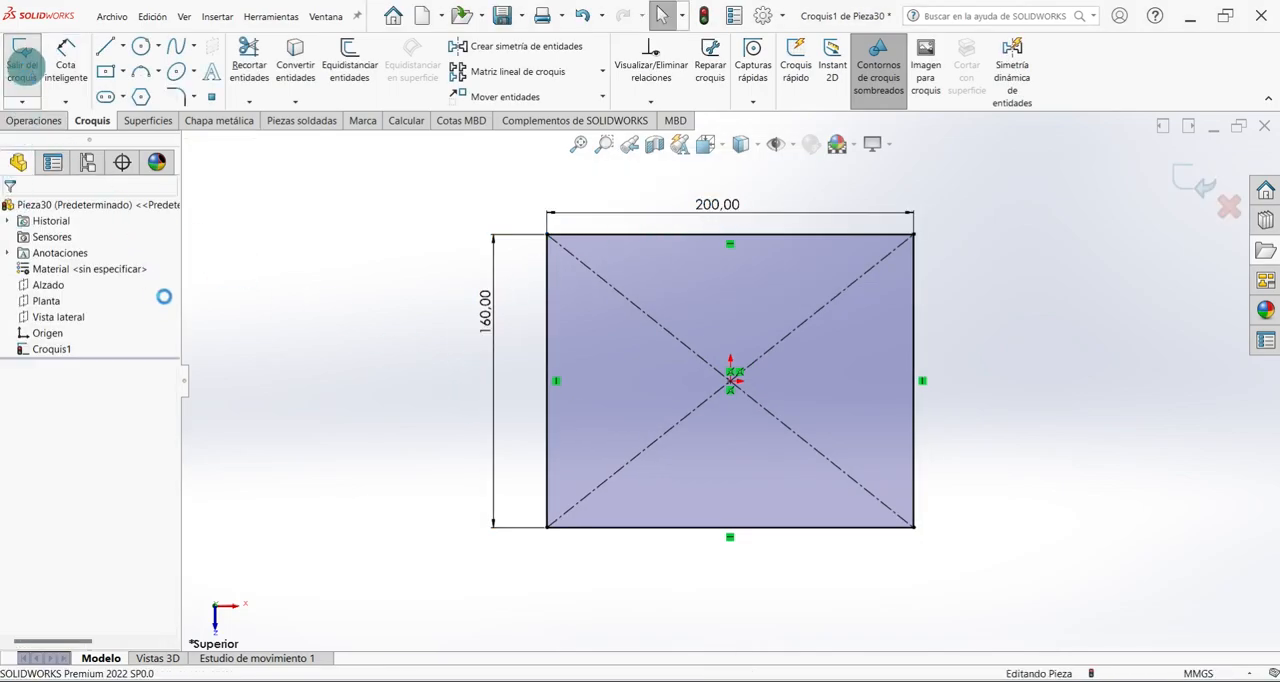
left_click(21, 68)
Create a 2 mm thick sheet metal base flange from the rectangle sketch.
key("ctrl+7")
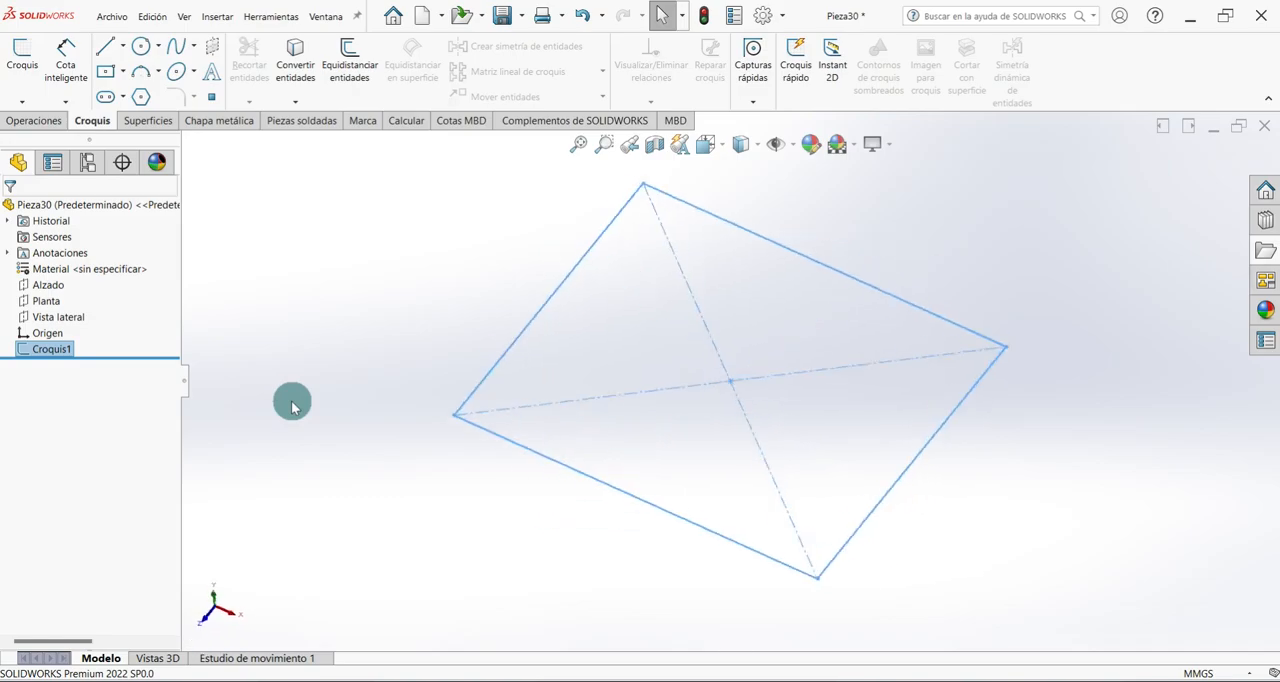
left_click(216, 120)
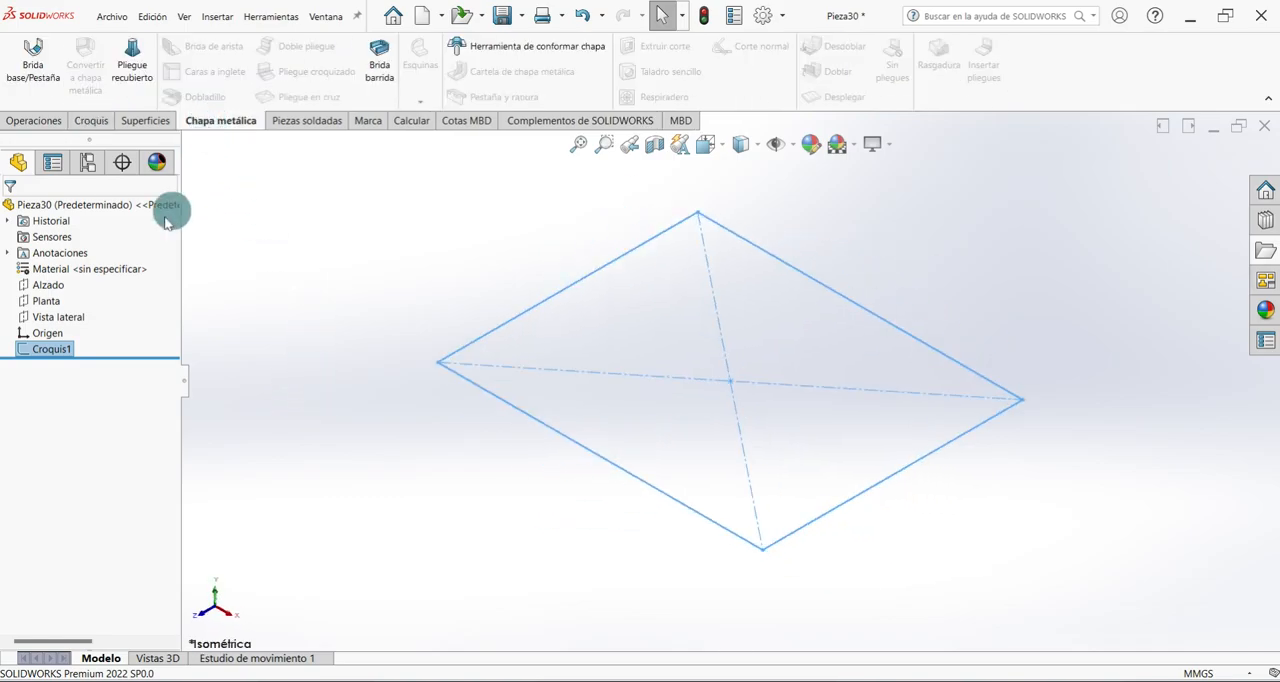
left_click(35, 78)
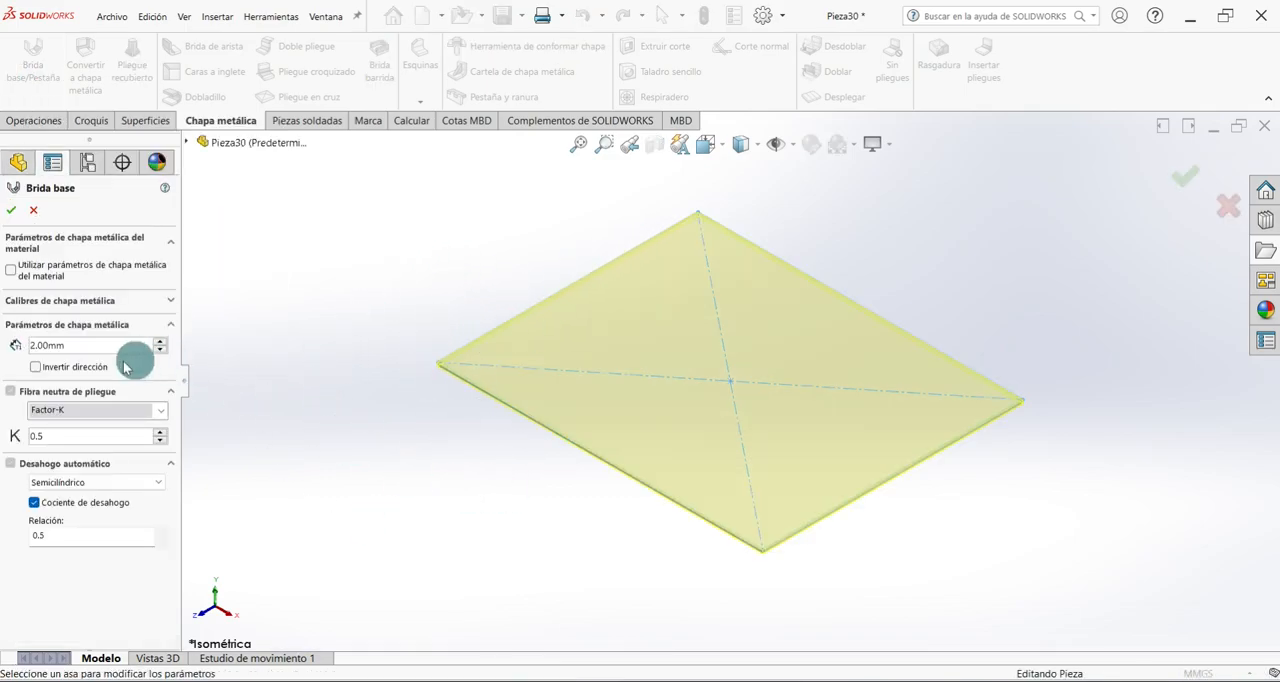
left_click_drag(97, 346, 33, 346)
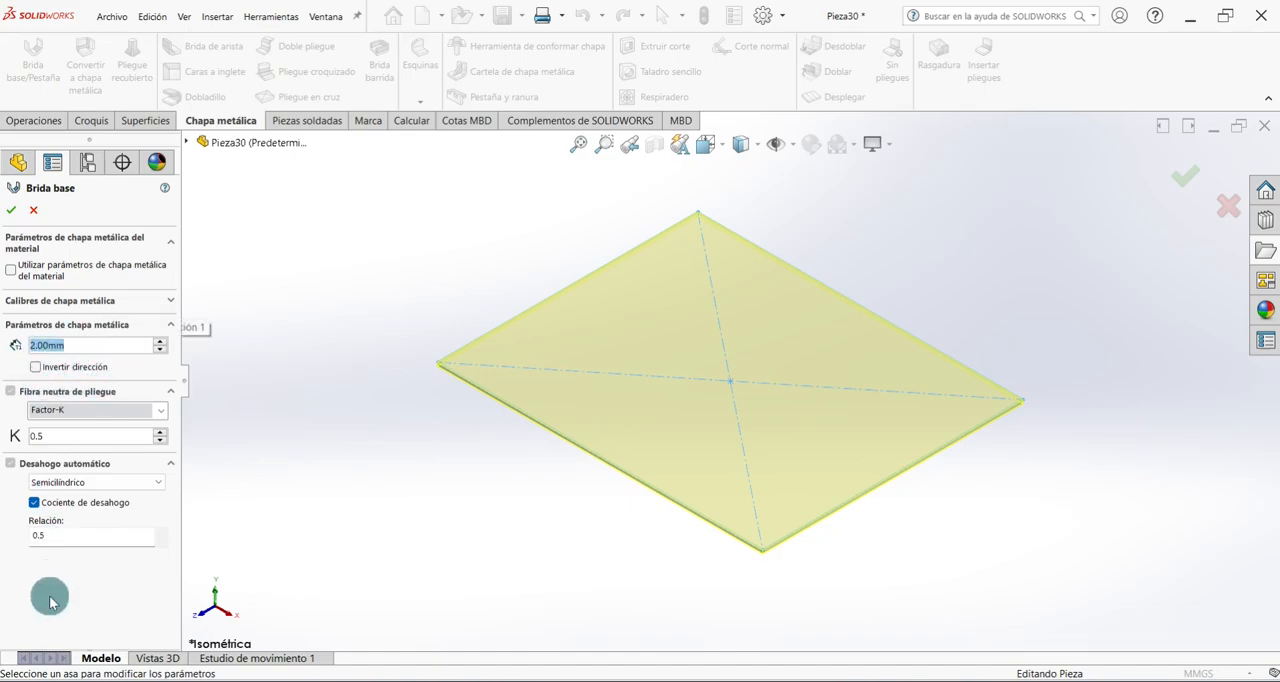
left_click(13, 211)
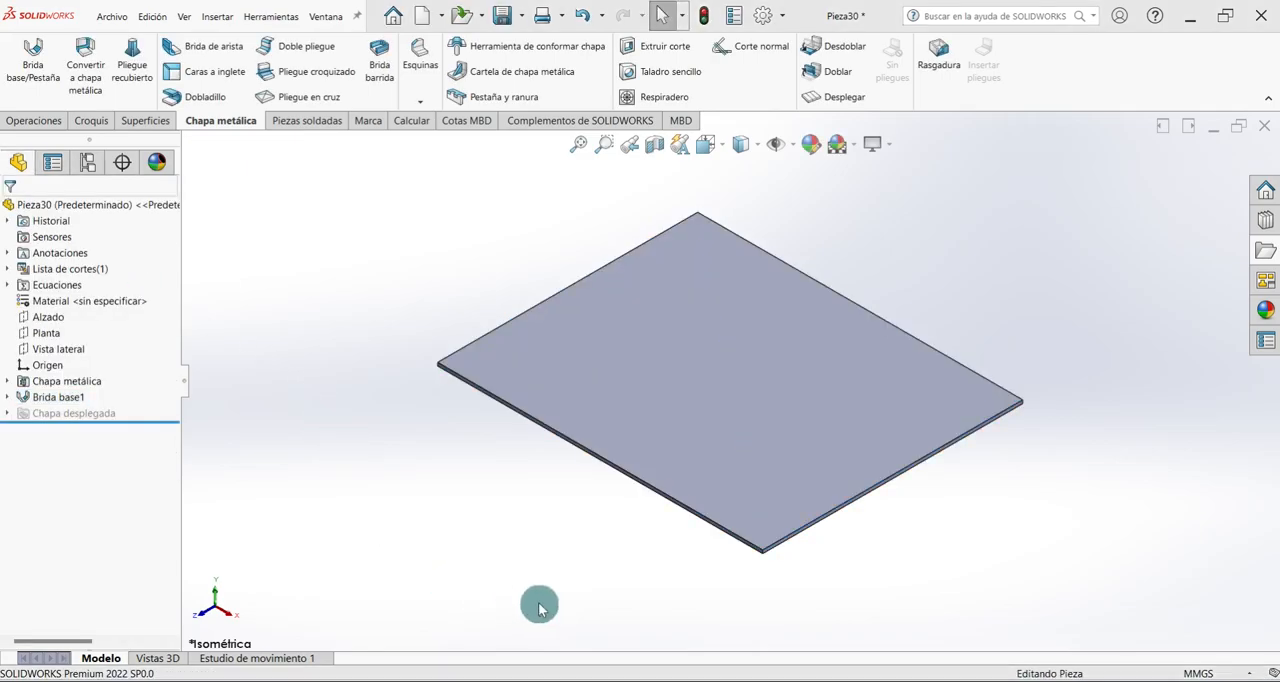
Apply a yellow color from the standard swatches to the whole part.
left_click(808, 146)
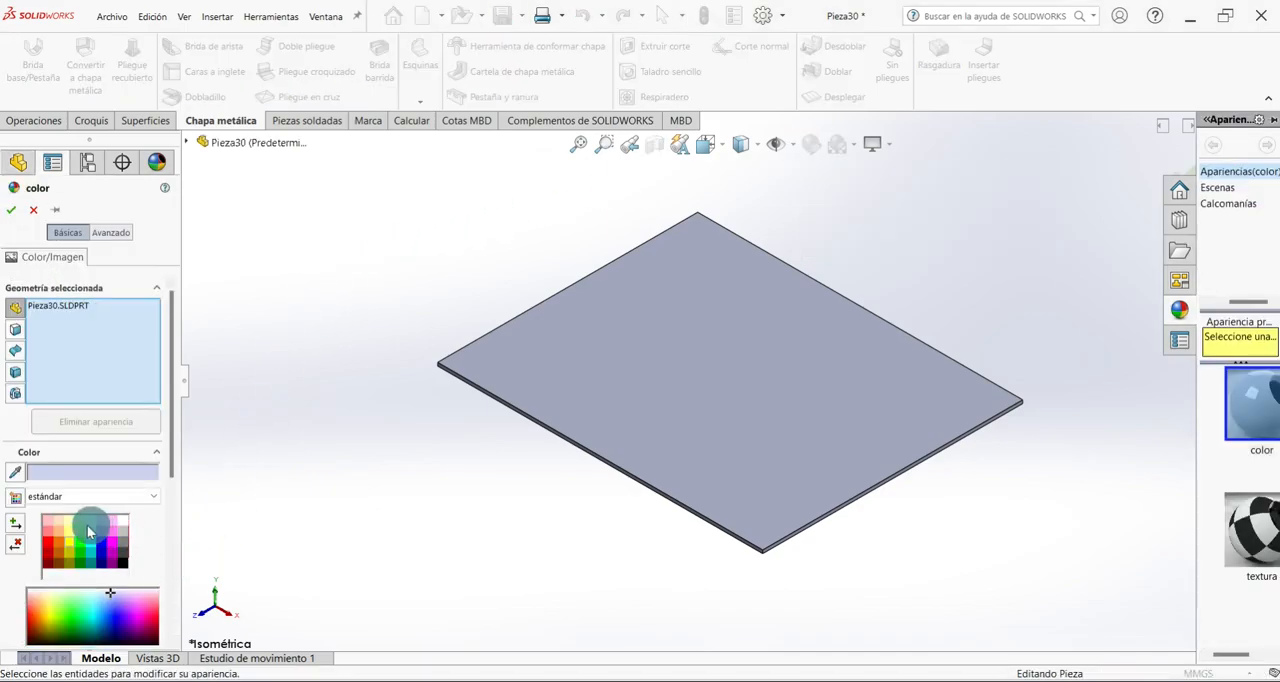
left_click(68, 541)
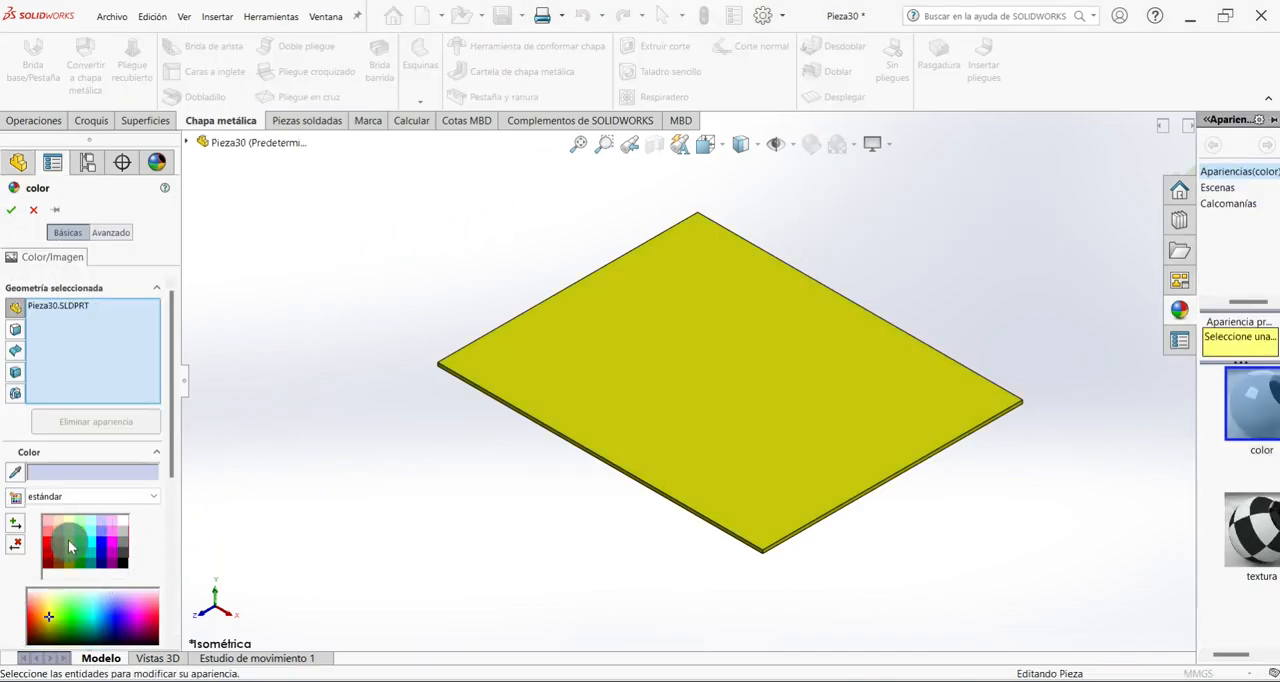
left_click(12, 211)
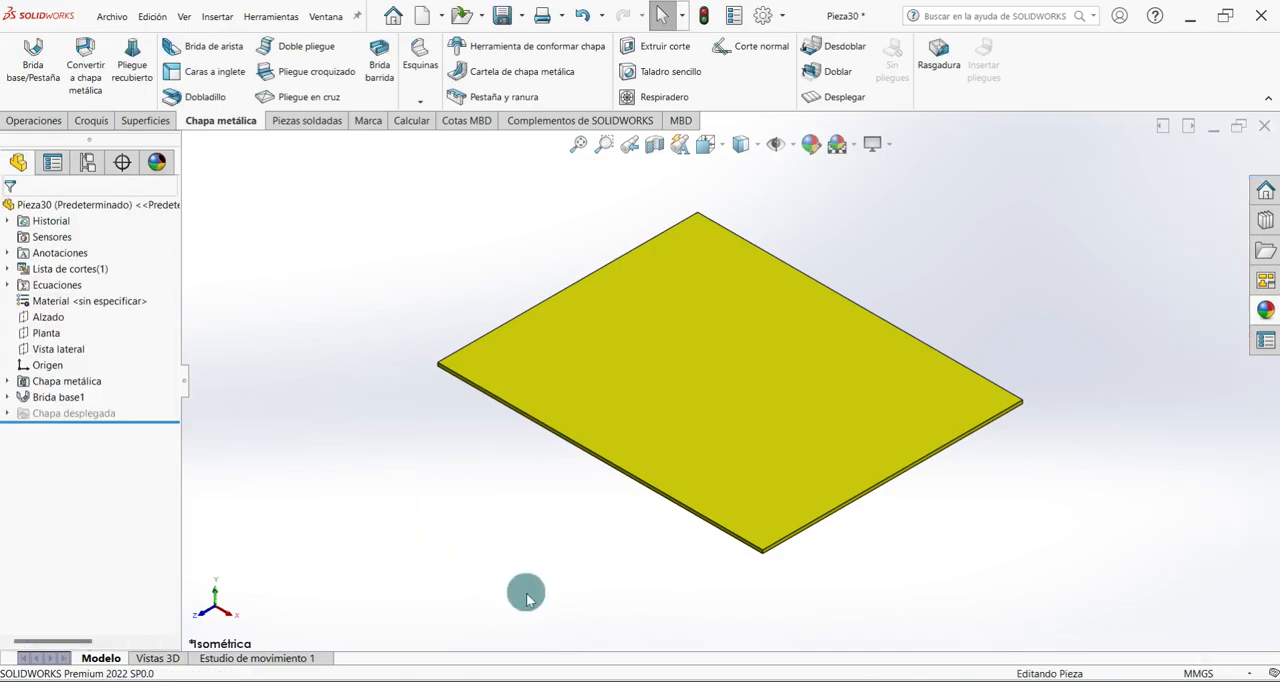
Start an edge flange and assign all four edges of the base plate to it, with walls pointing upward.
left_click(203, 47)
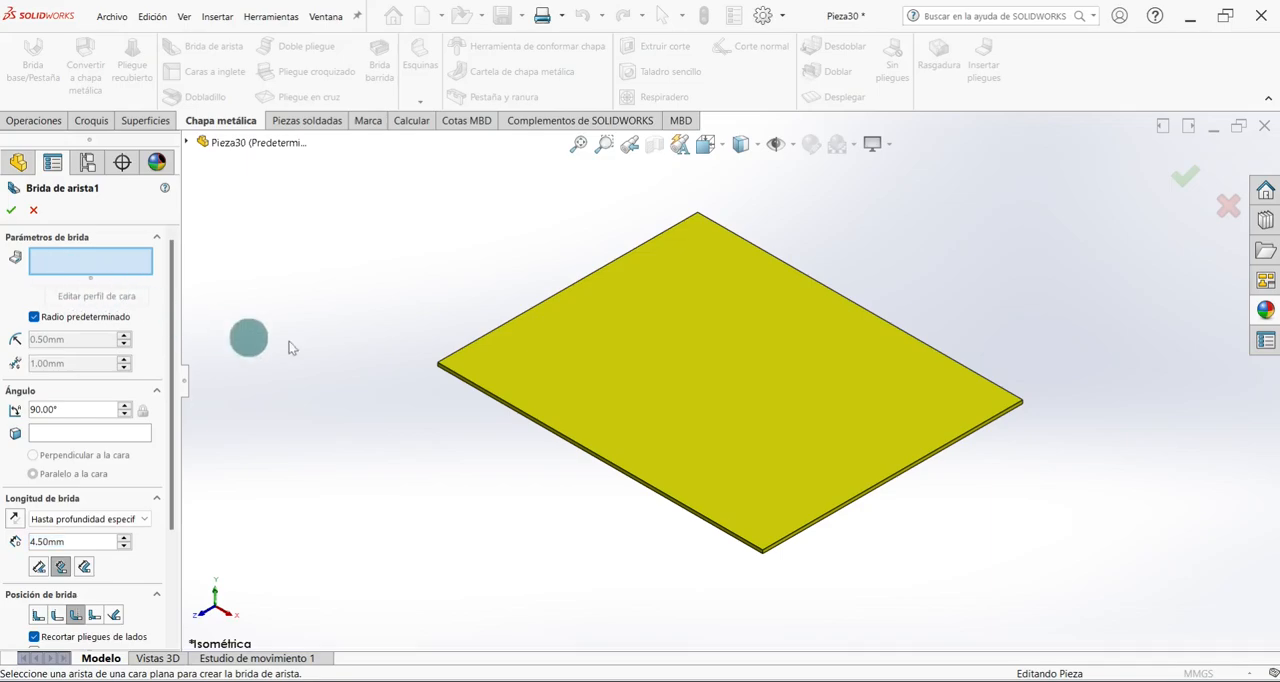
left_click(498, 326)
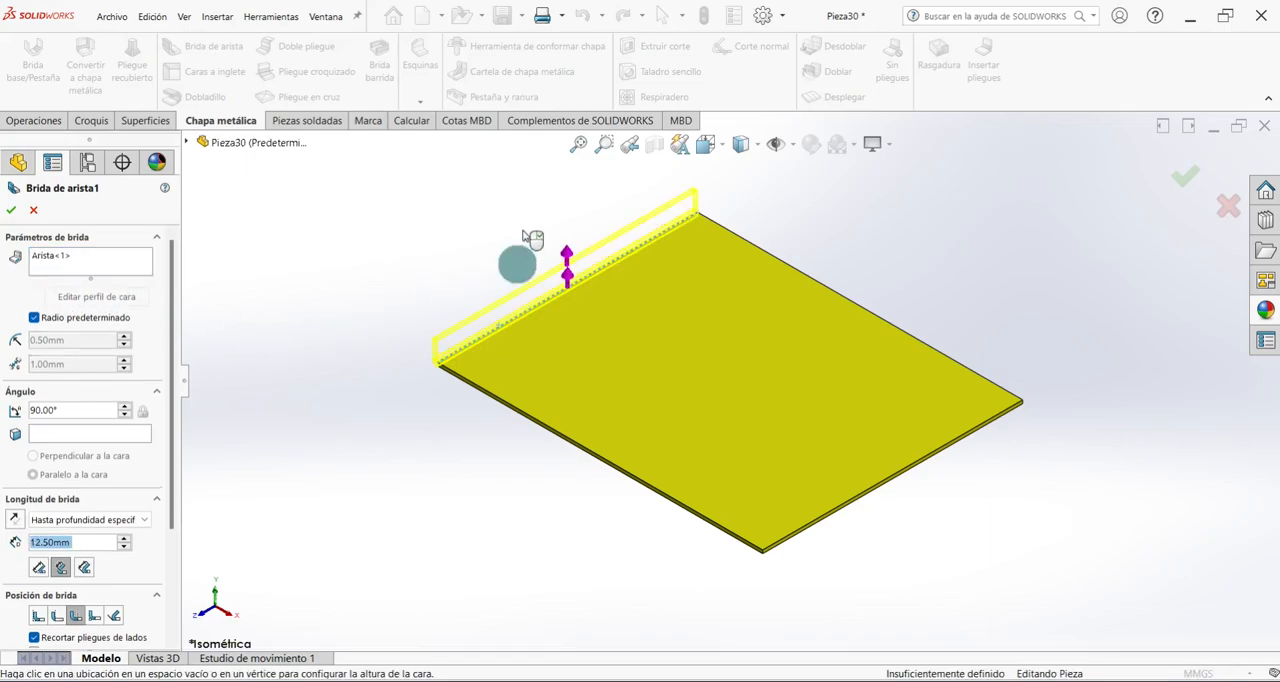
left_click(482, 388)
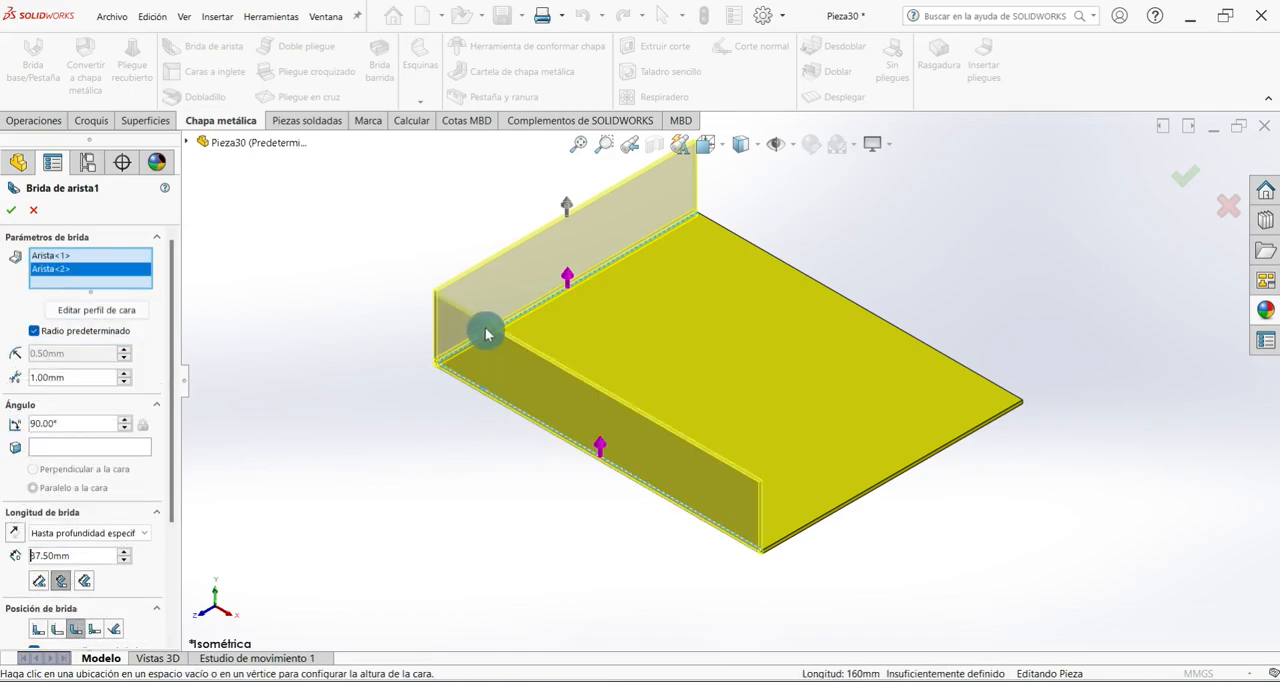
left_click(839, 503)
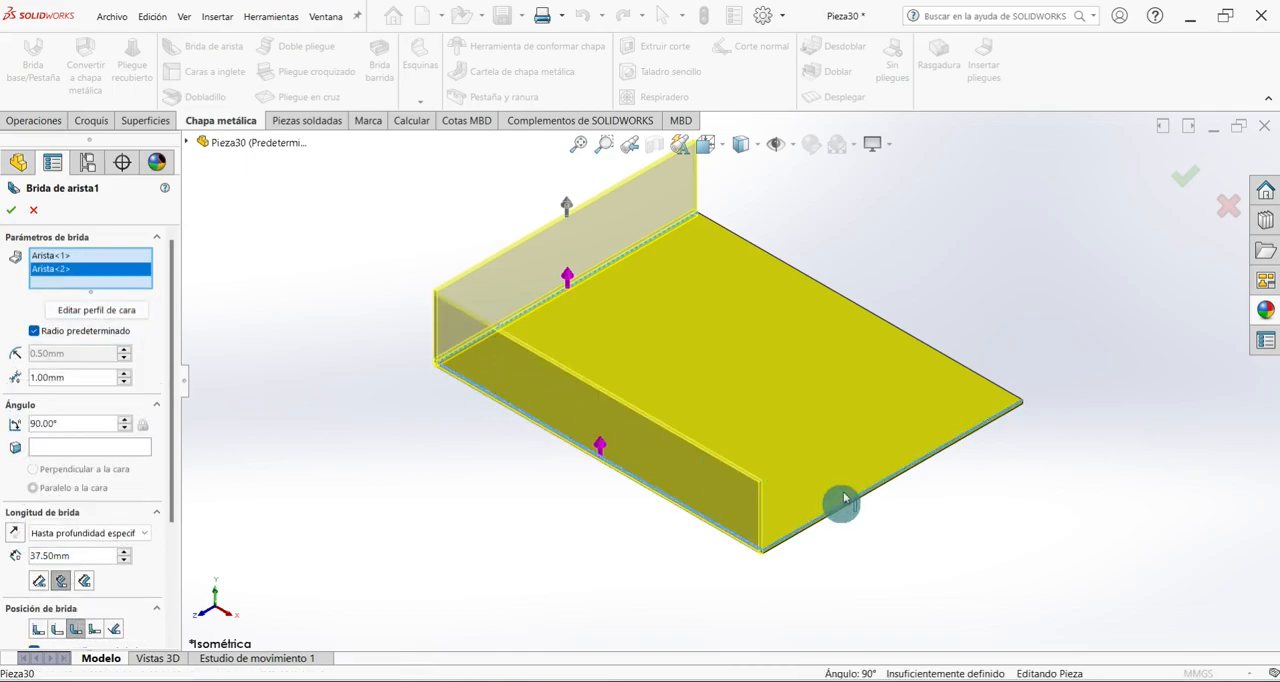
left_click(848, 303)
Turn off the default radius for the edge flange and set the bend radius to 2 mm.
left_click(32, 358)
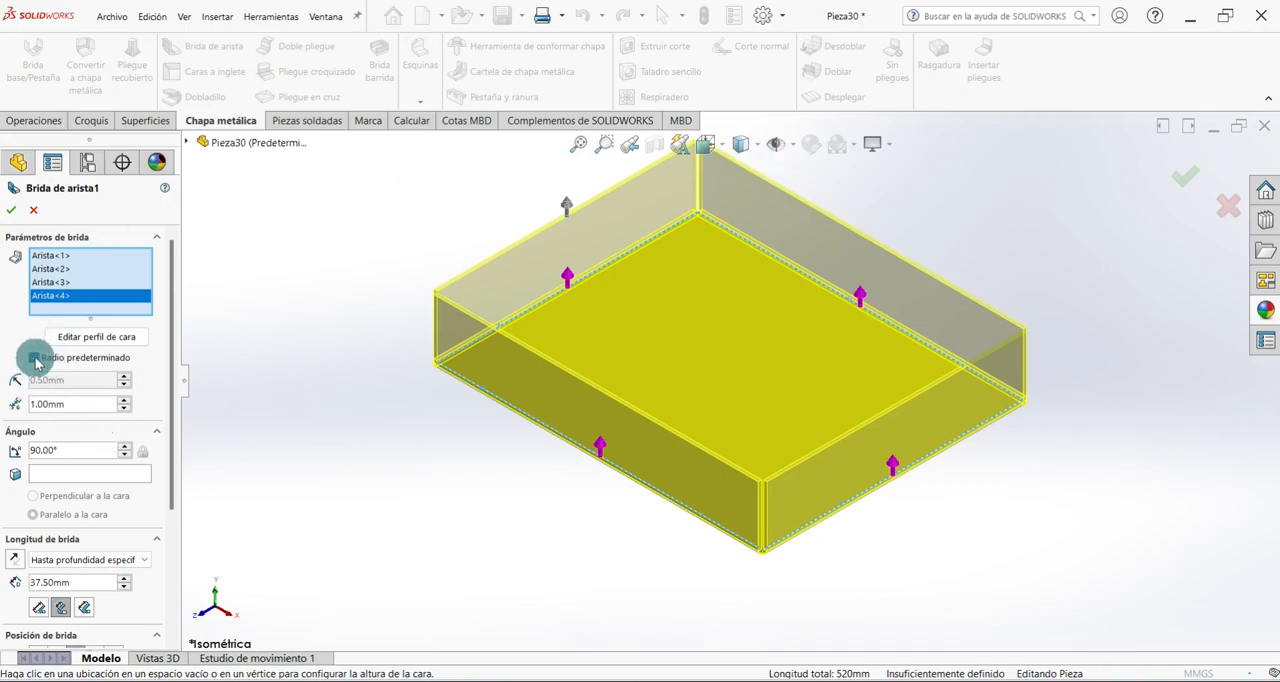
left_click(80, 391)
left_click_drag(84, 381, 27, 383)
type("2")
key("Return")
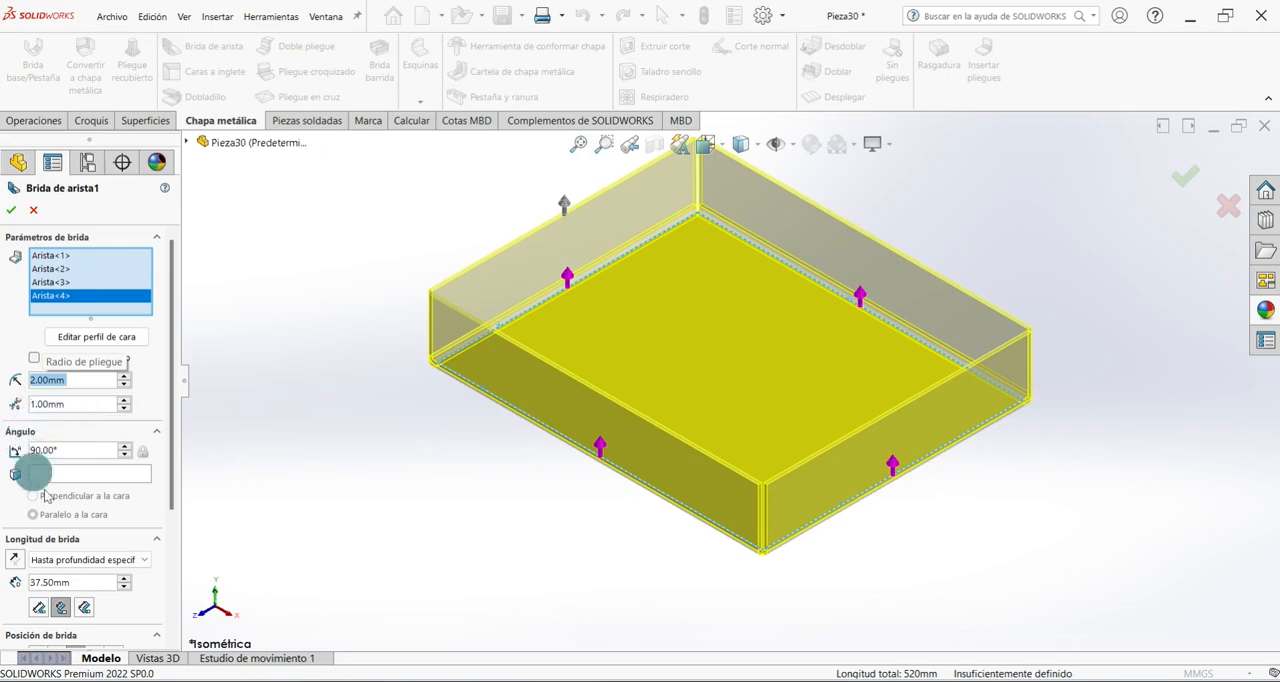
Set the flange length to 100 mm, complete the four walls and save the part.
left_click_drag(176, 456, 171, 557)
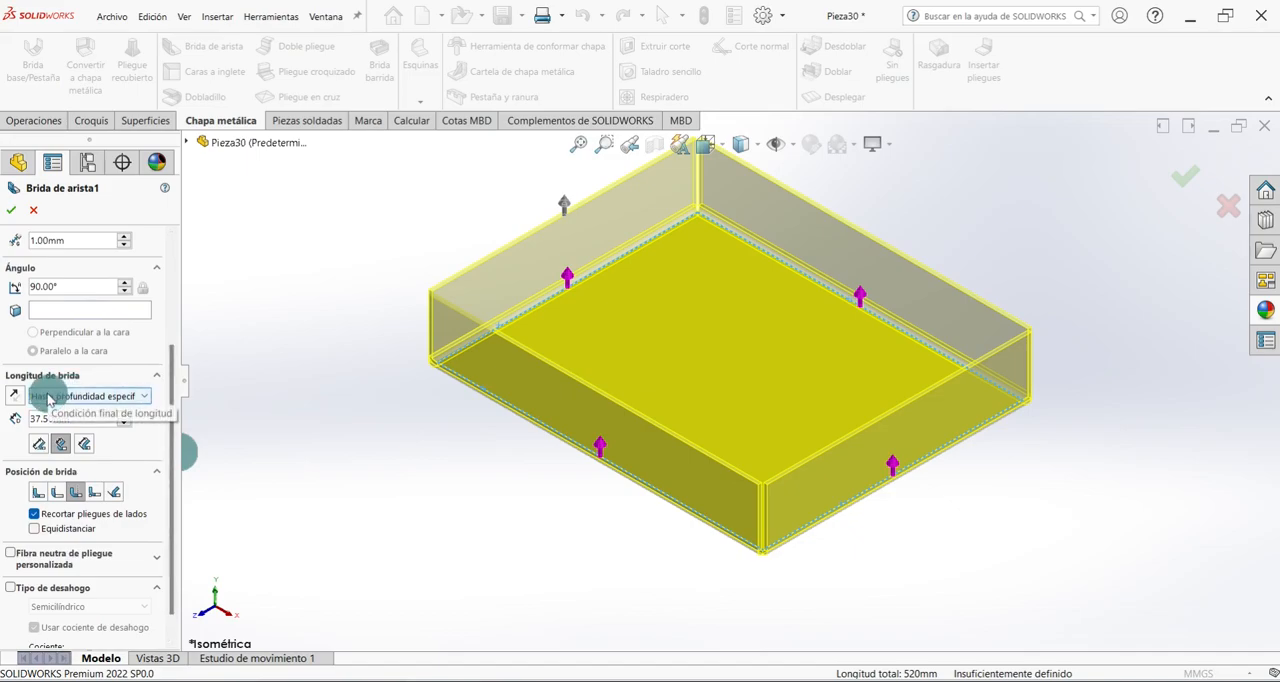
double_click(85, 418)
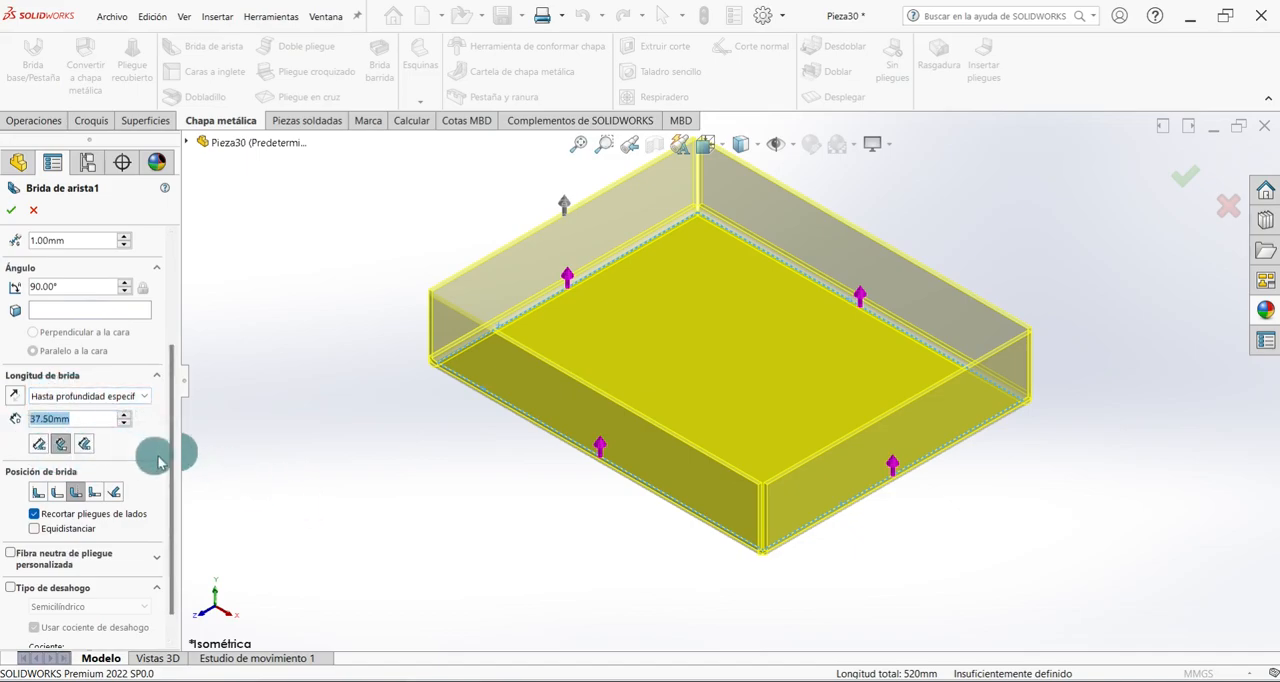
type("100")
key("Return")
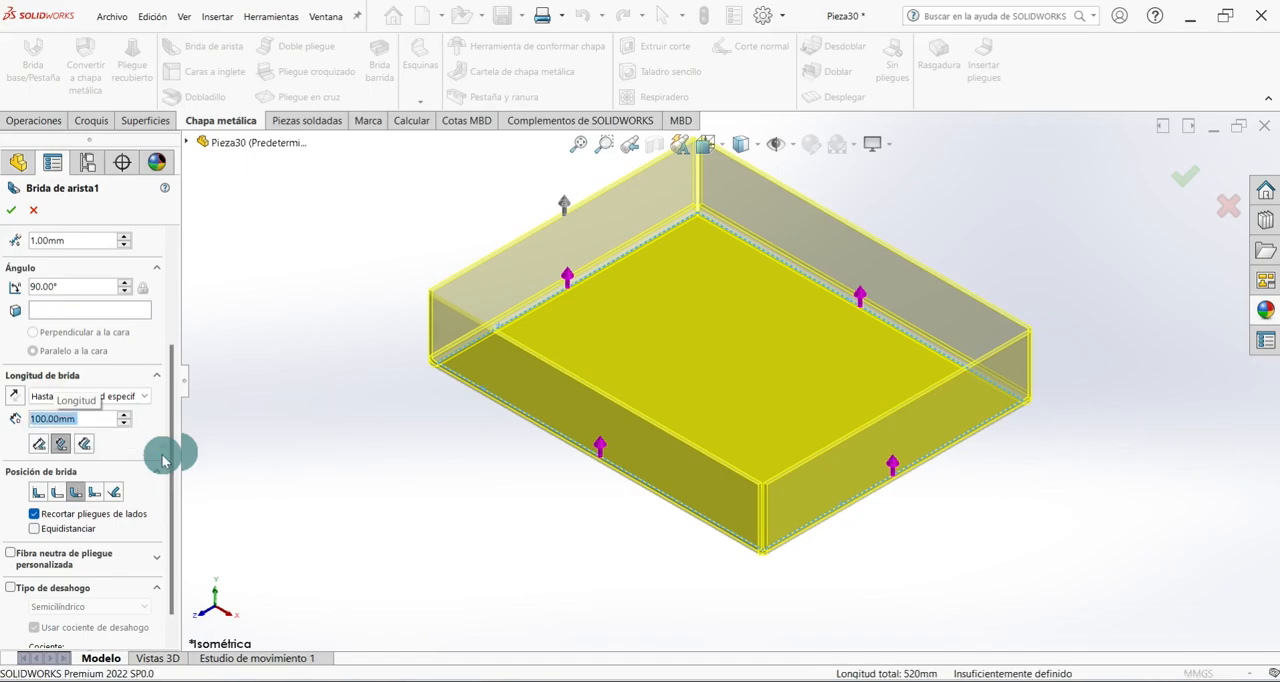
scroll(170, 505, "down", 1)
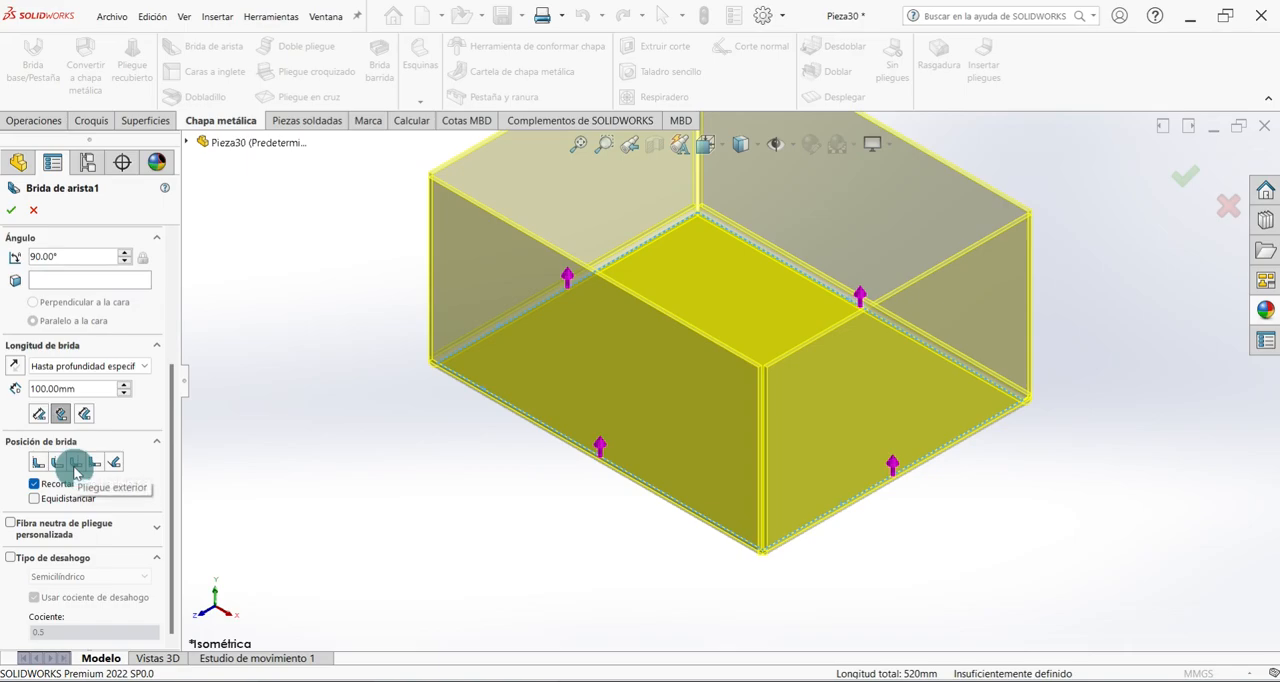
left_click_drag(172, 448, 170, 302)
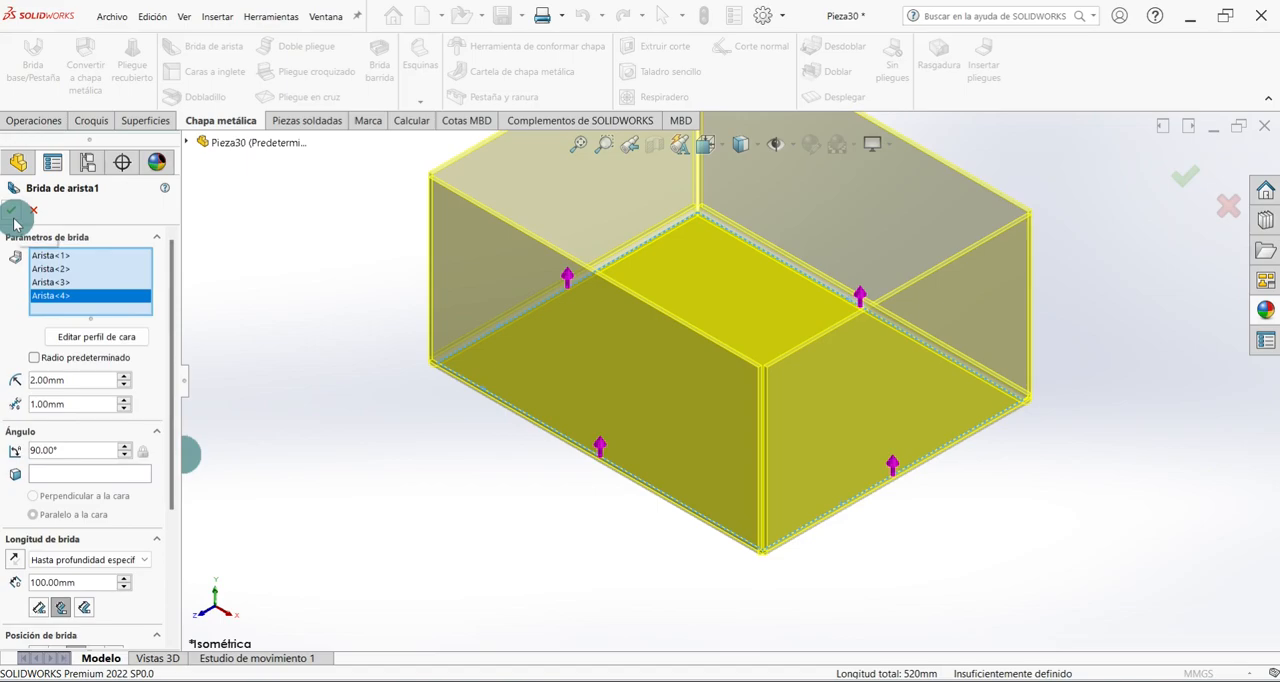
left_click(12, 212)
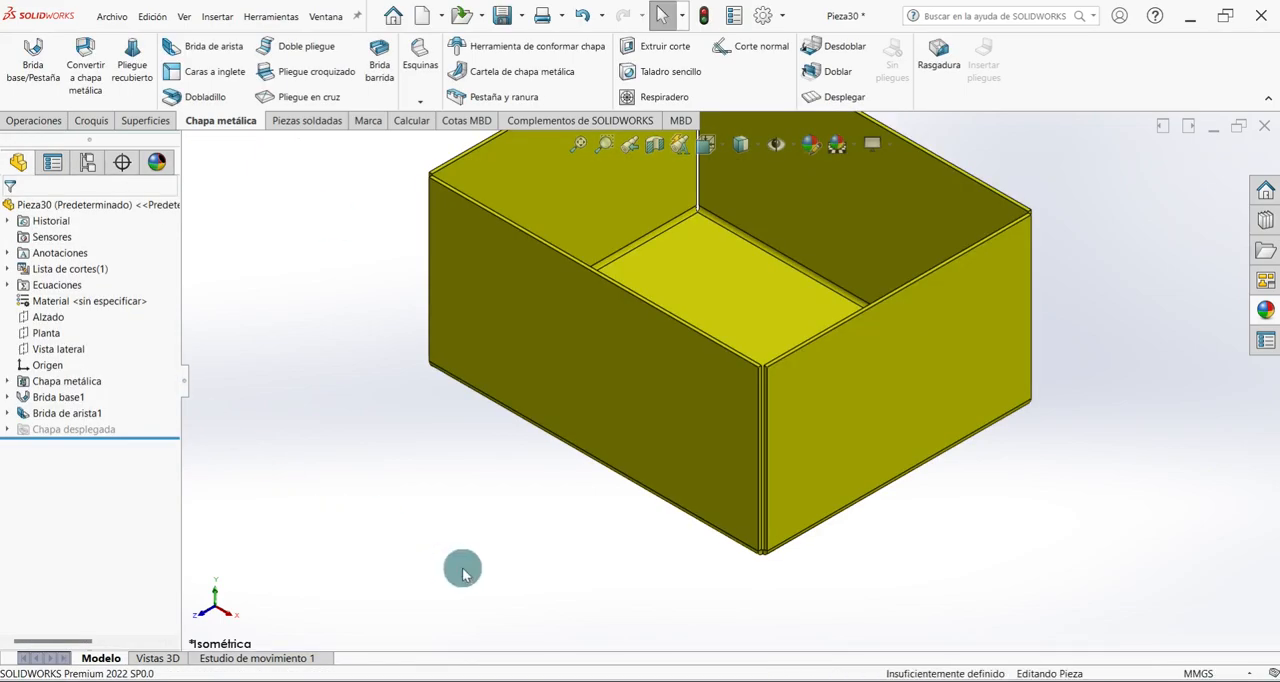
key("f")
key("ctrl+s")
Start a 40 mm inward edge flange on the top edges of the left and front walls.
left_click(206, 46)
left_click(71, 265)
left_click(522, 270)
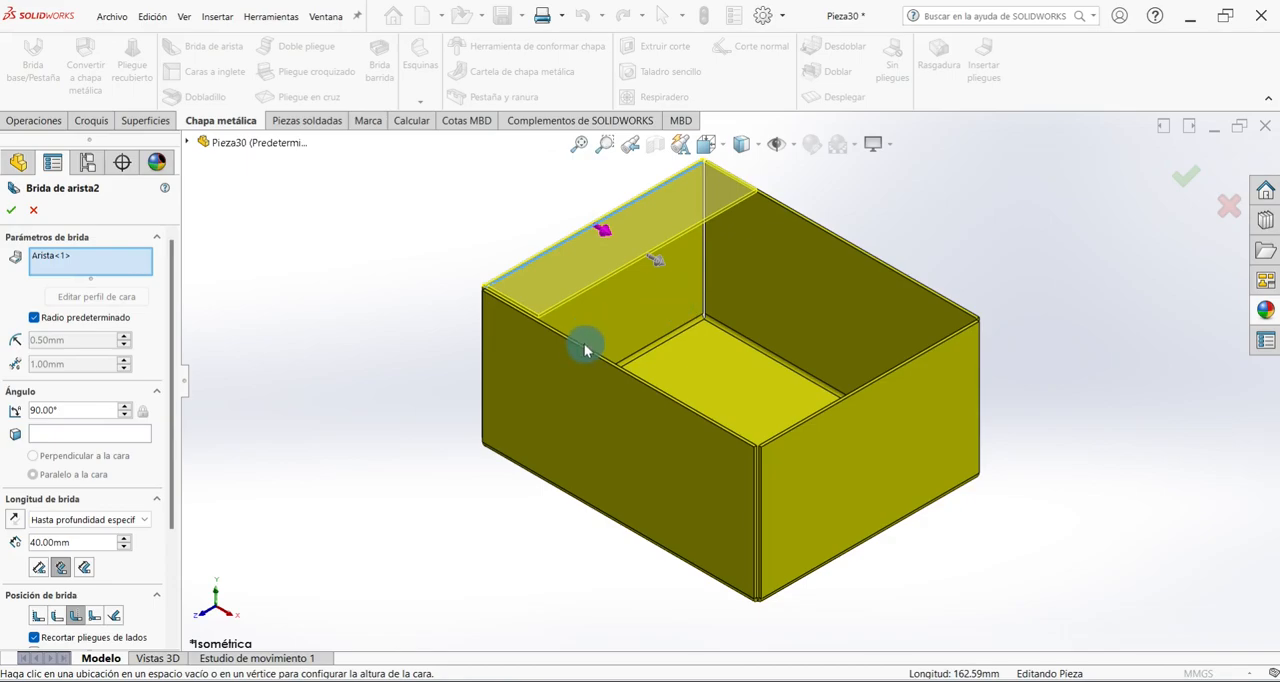
scroll(588, 349, "down", 5)
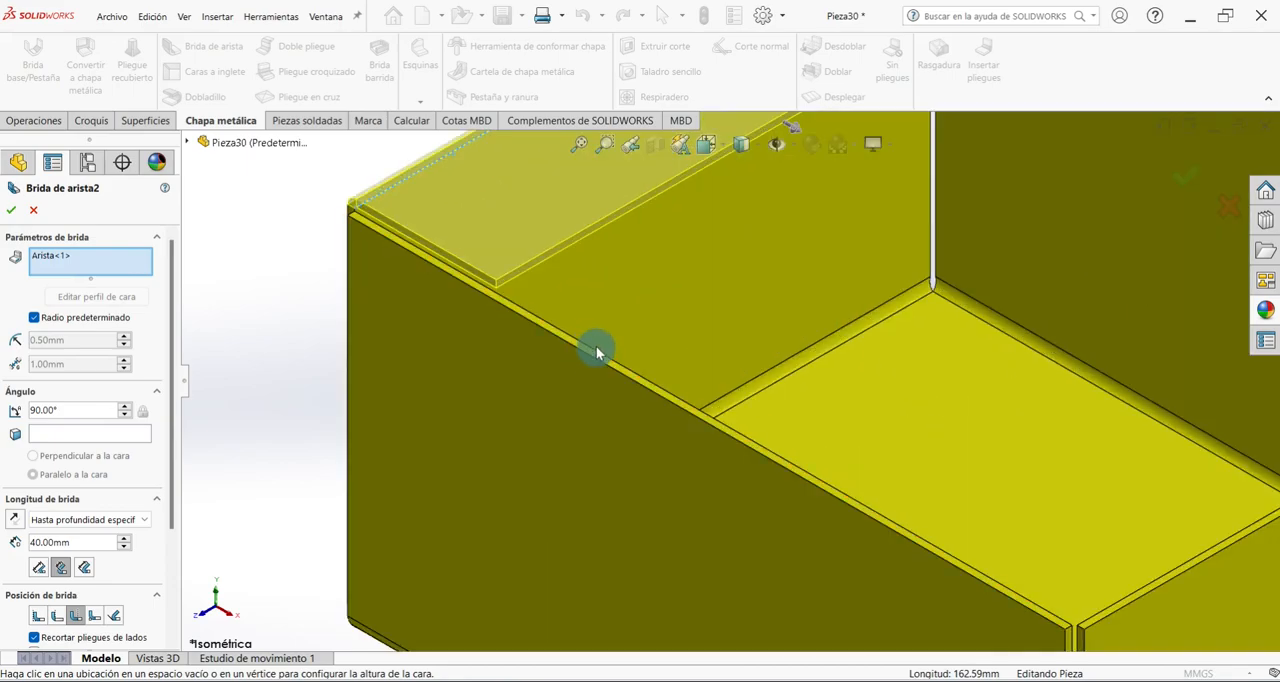
left_click(606, 357)
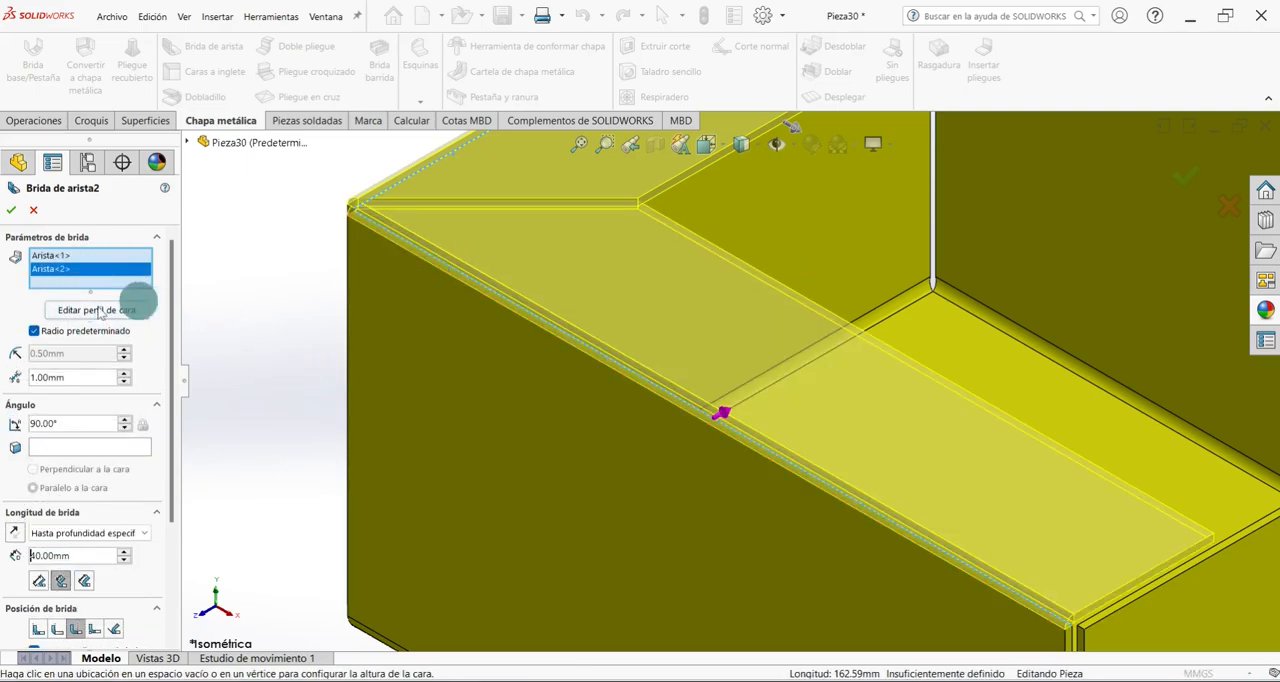
Edit the front edge's flange profile and shorten it to about 37 mm wide, keeping it against the left corner.
left_click(97, 310)
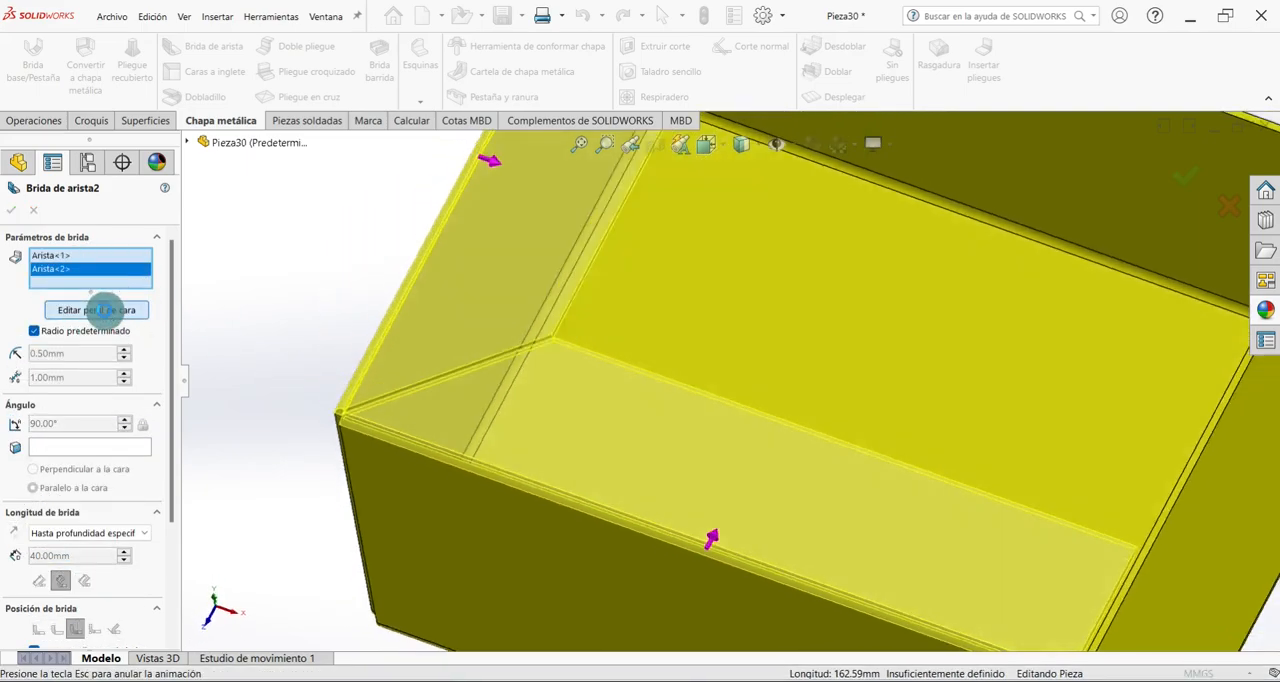
scroll(610, 352, "up", 4)
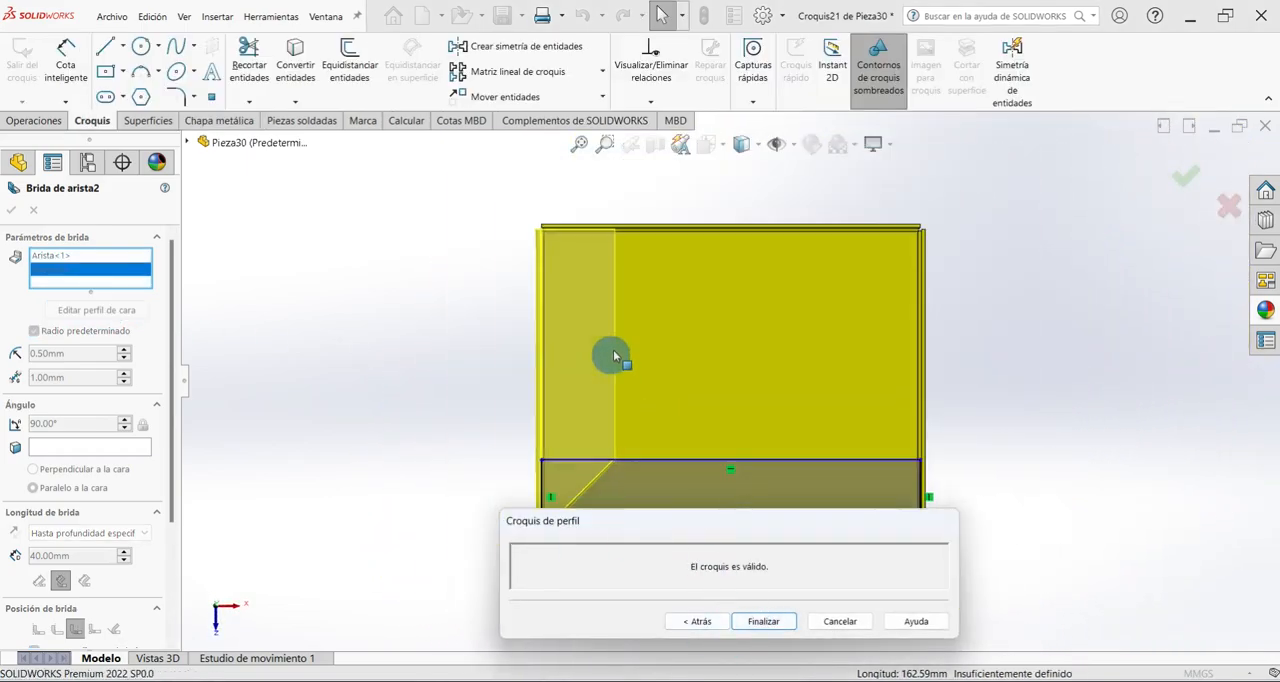
scroll(682, 465, "down", 4)
scroll(588, 430, "down", 2)
scroll(635, 312, "up", 3)
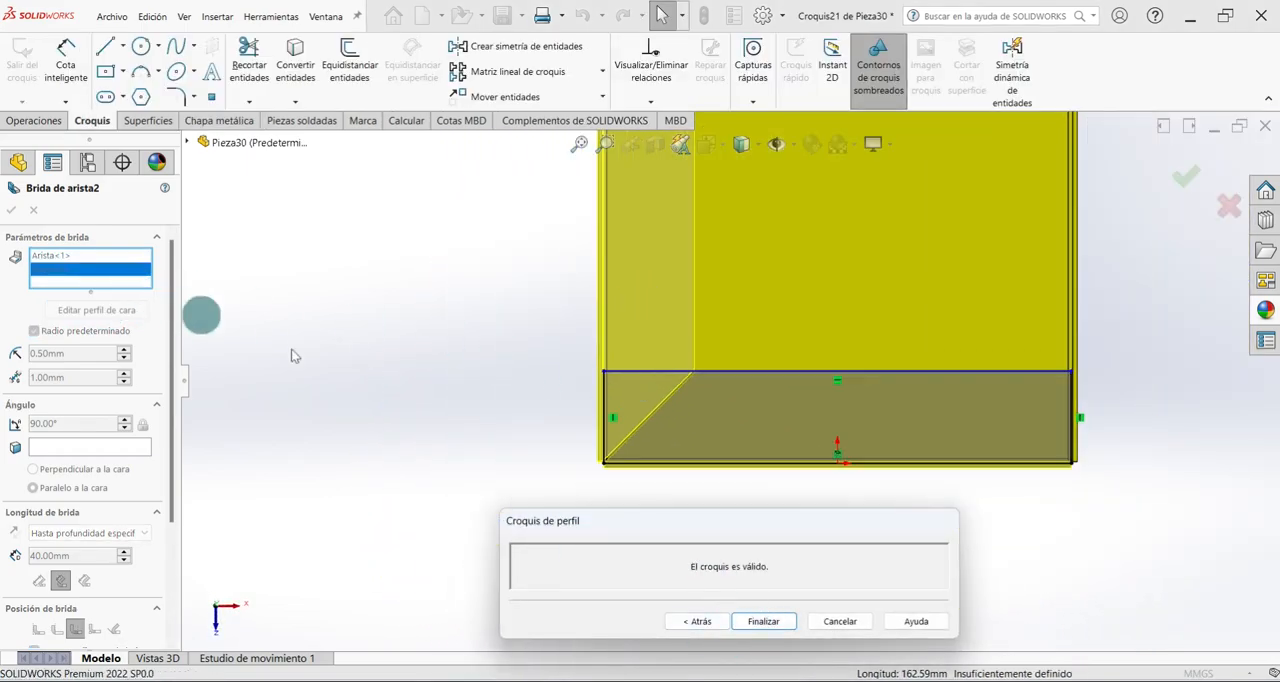
scroll(676, 455, "down", 3)
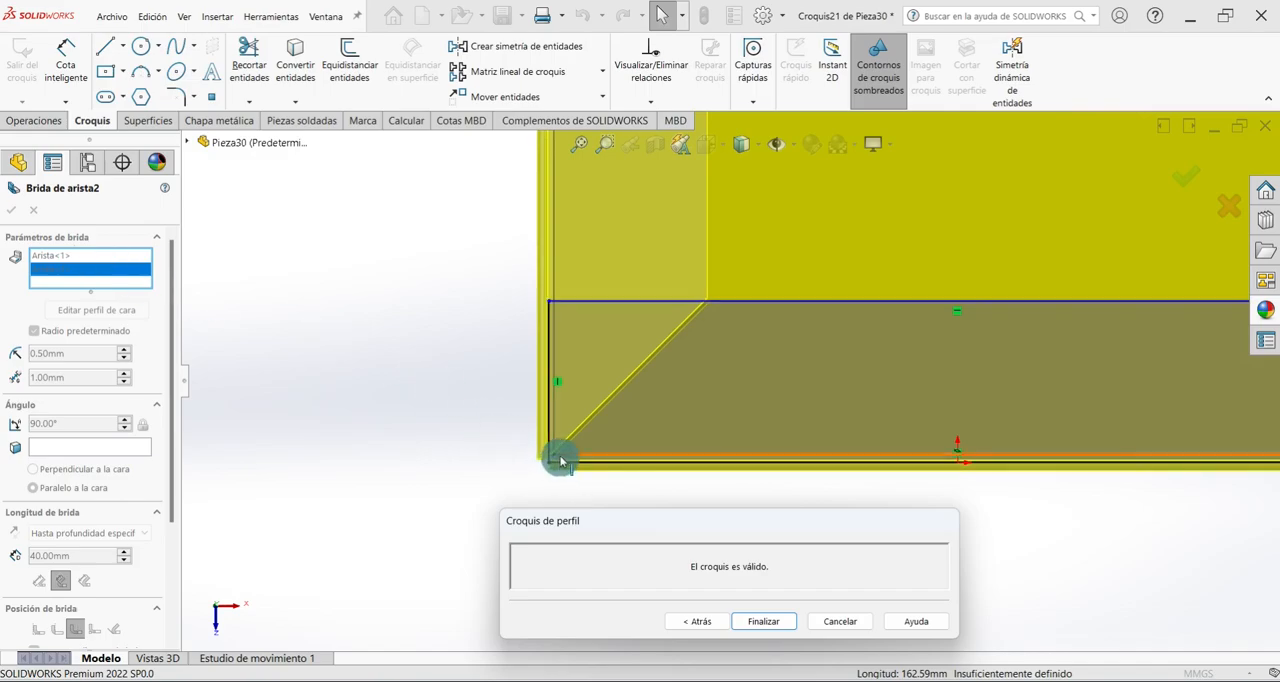
scroll(740, 452, "up", 2)
left_click_drag(1169, 437, 708, 406)
scroll(708, 410, "down", 1)
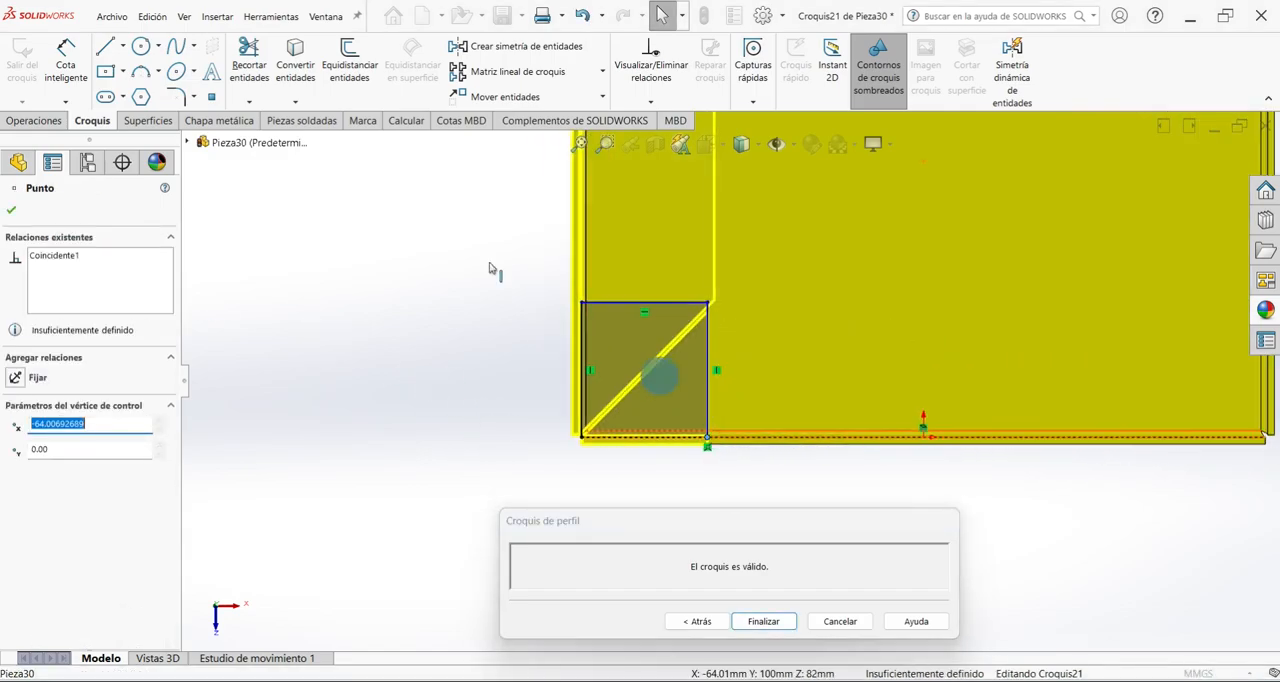
Dimension the front flange profile 20 mm high by 20 mm wide and finish the profile.
left_click(62, 66)
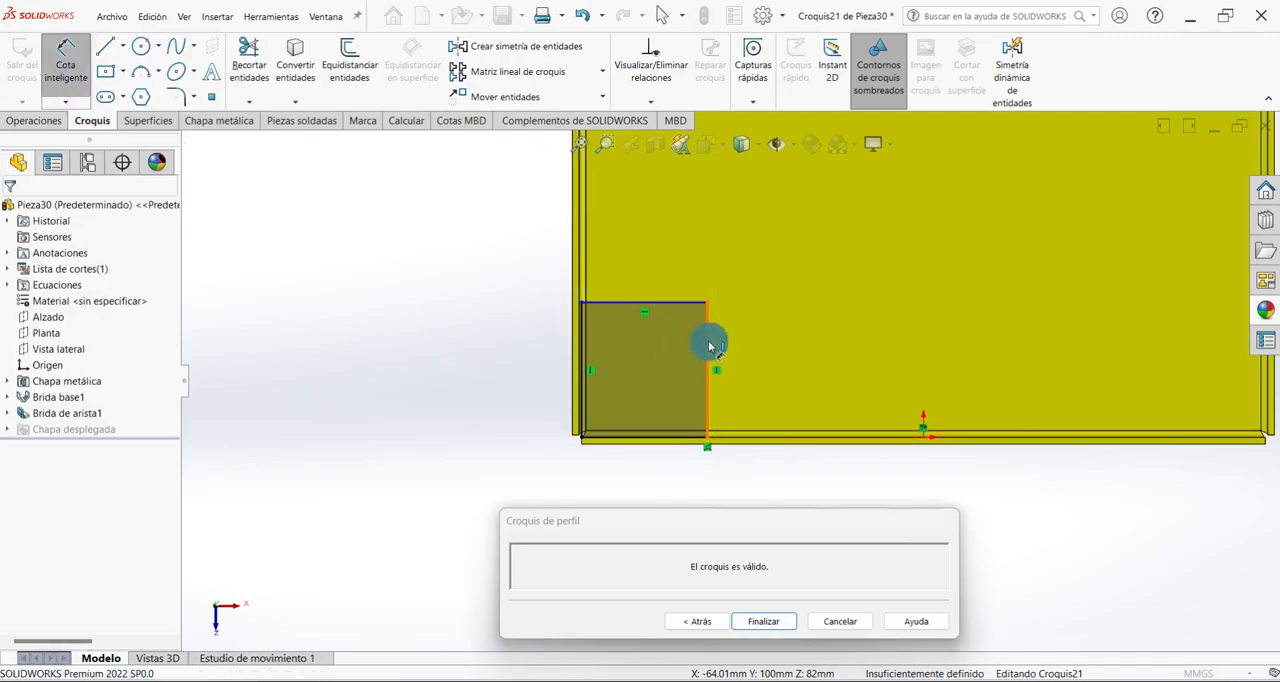
left_click(709, 347)
left_click(766, 352)
type("20")
key("Return")
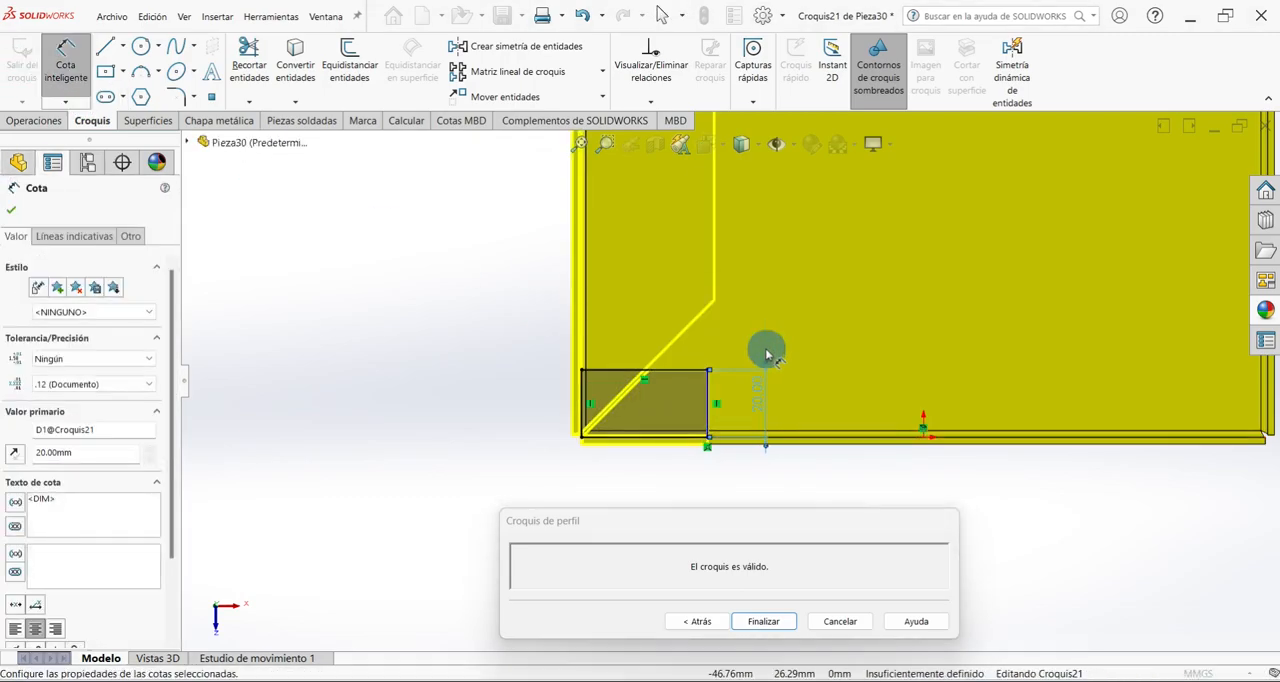
left_click(686, 370)
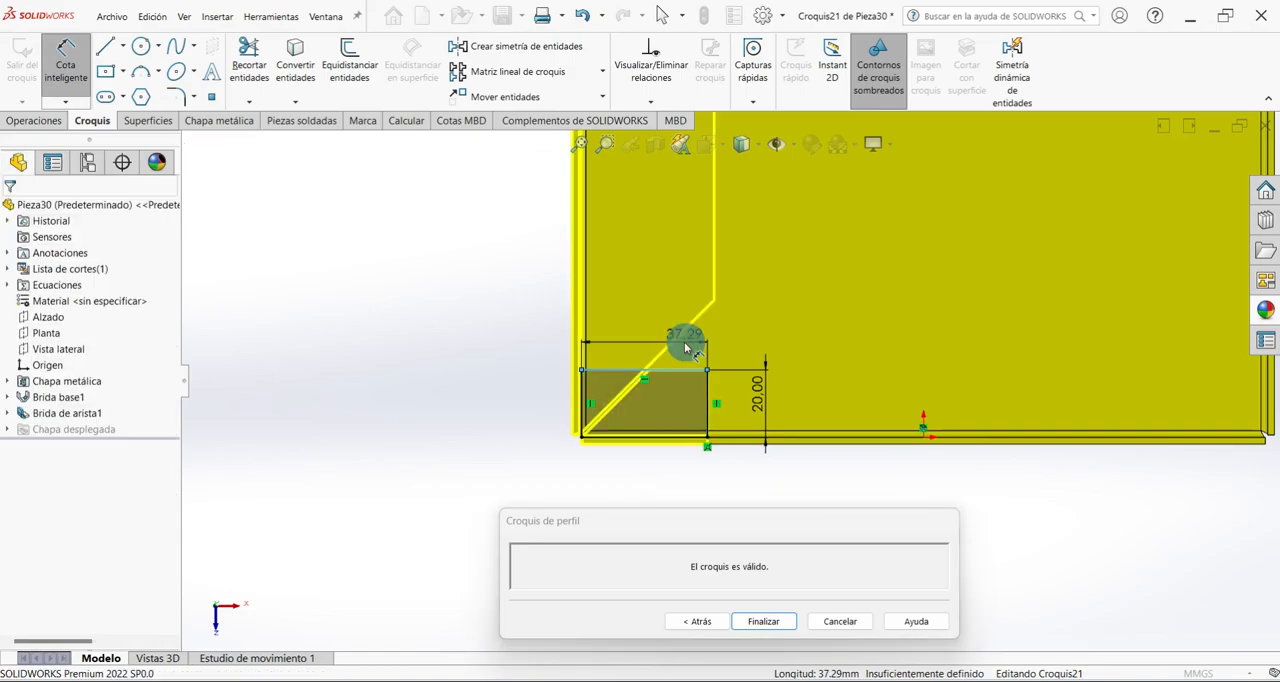
left_click(686, 347)
type("20")
key("Return")
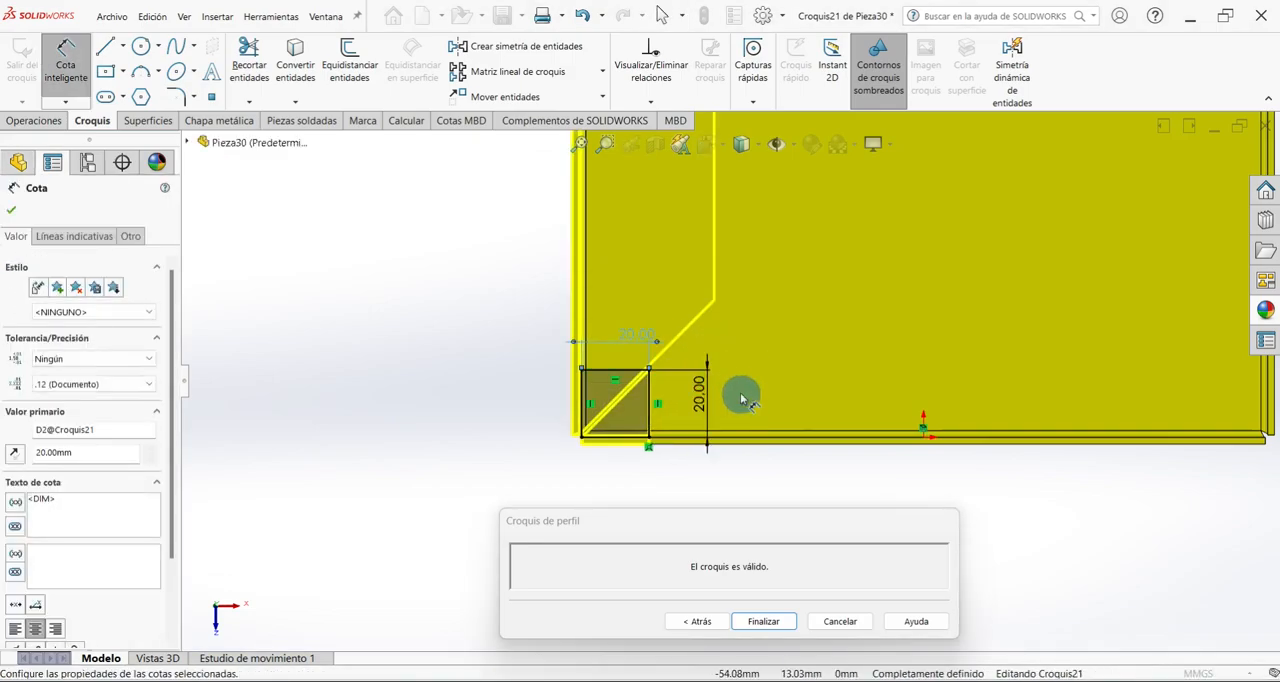
left_click(760, 621)
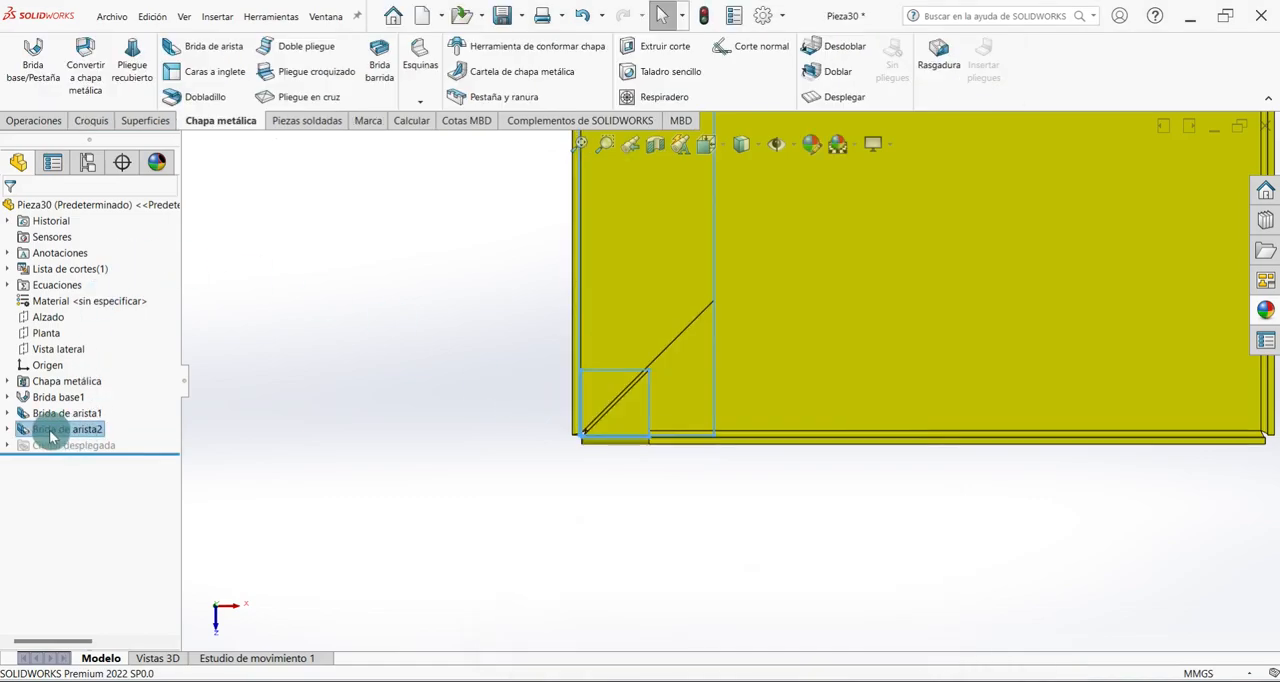
Reopen the inward edge flange and shorten the left wall's flange profile toward the corner shared with the front wall.
right_click(50, 432)
left_click(64, 390)
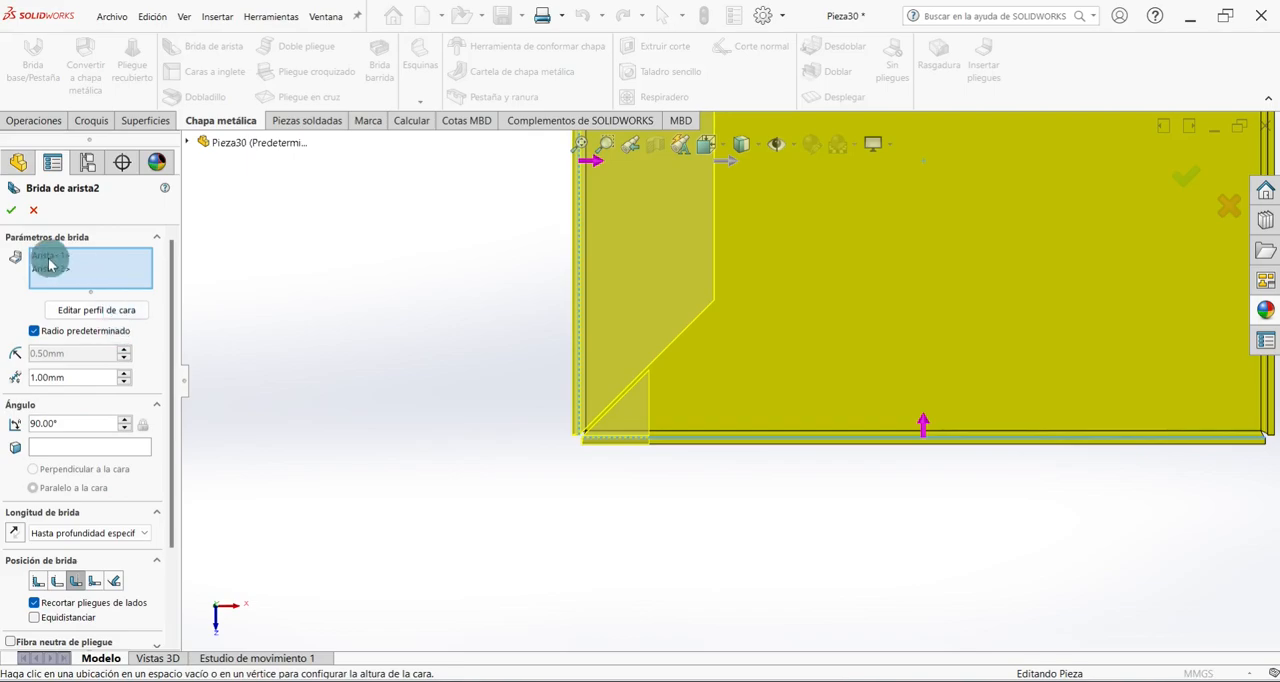
left_click(50, 256)
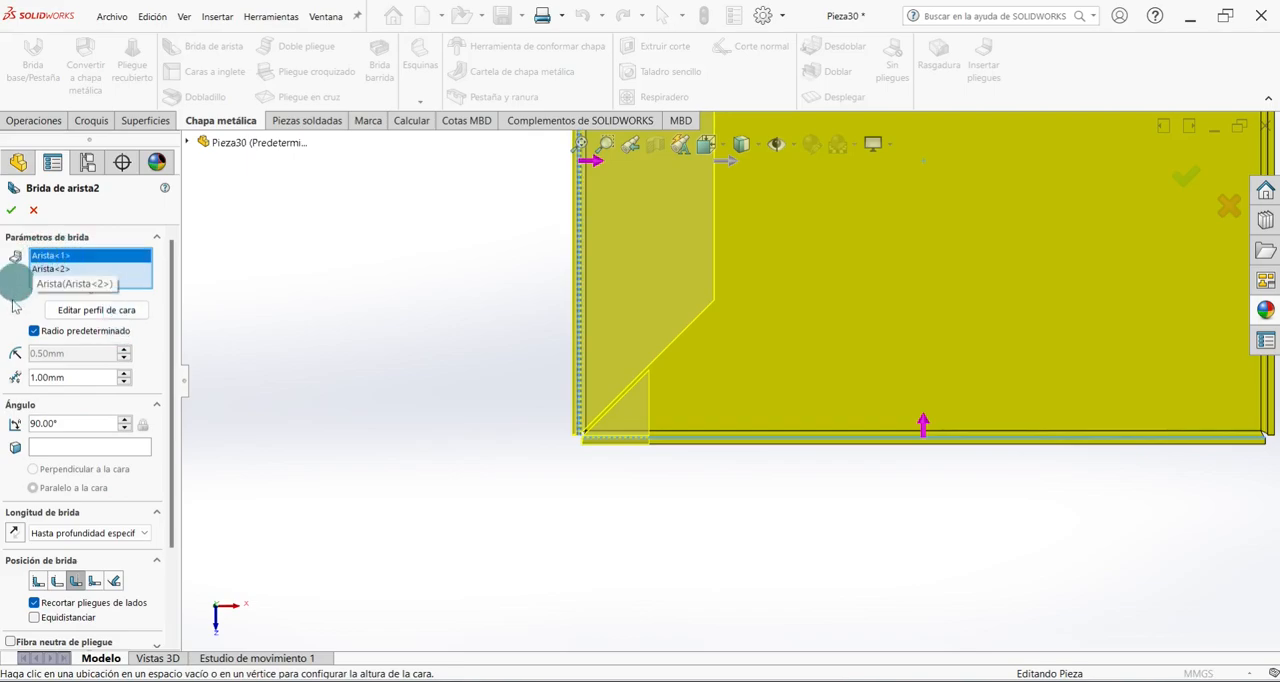
left_click(97, 315)
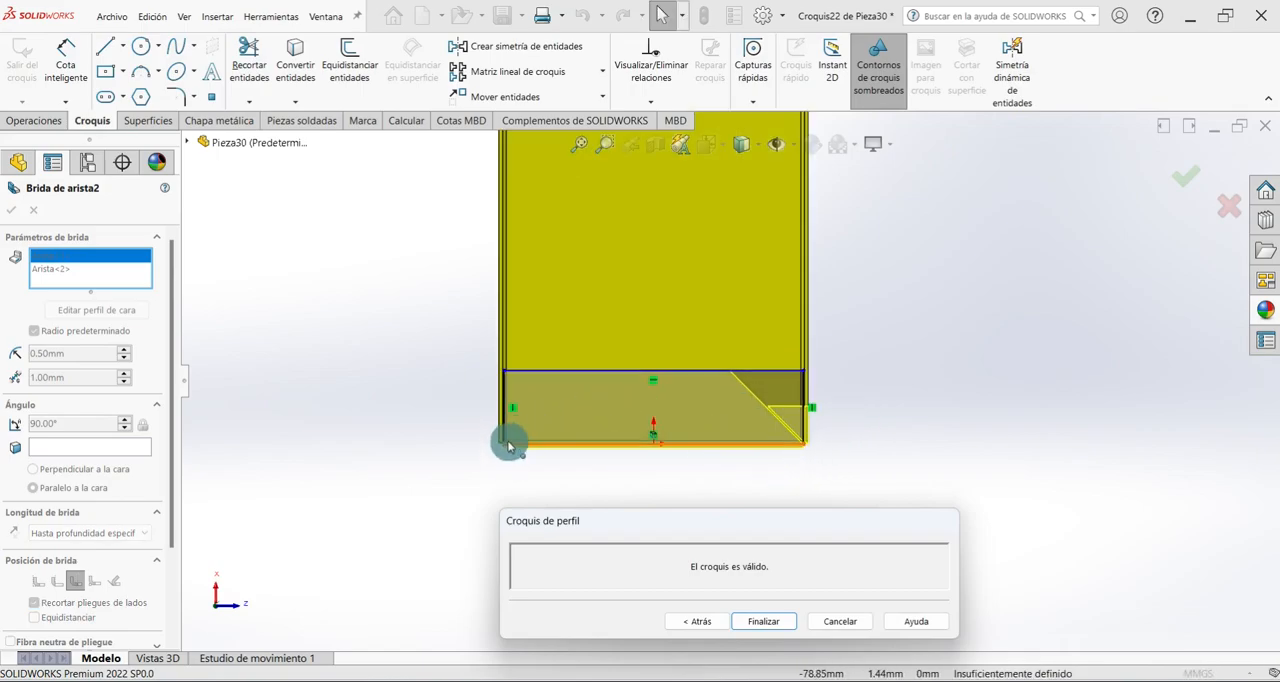
left_click_drag(505, 447, 772, 445)
Dimension the left wall's flange profile 20 mm high by 20 mm wide and finish the profile.
left_click(65, 60)
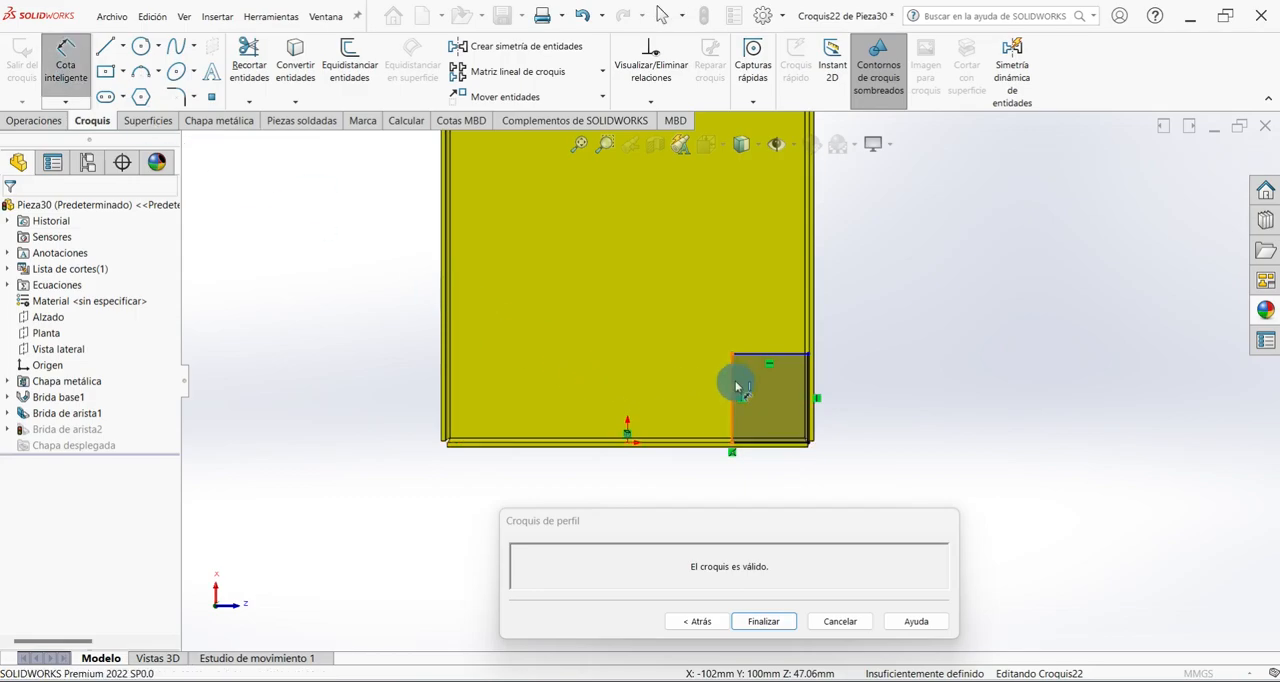
left_click(733, 387)
left_click(706, 383)
key("Return")
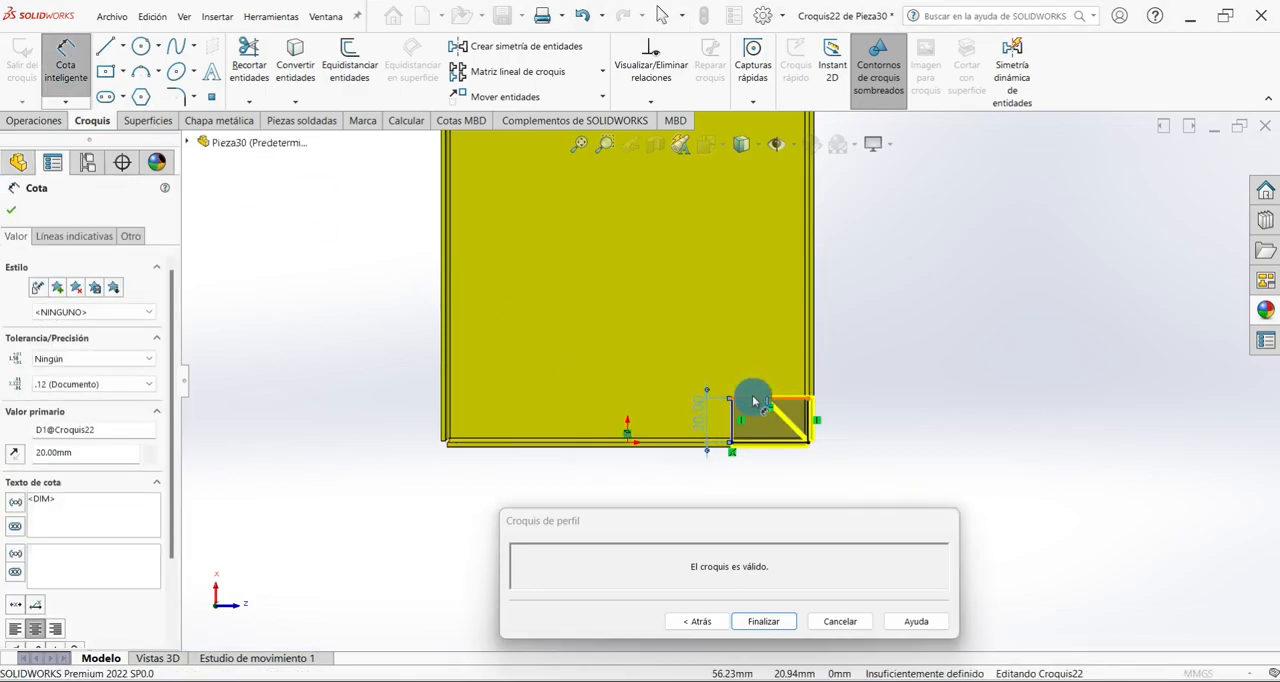
left_click(755, 402)
left_click(755, 373)
type("20")
key("Return")
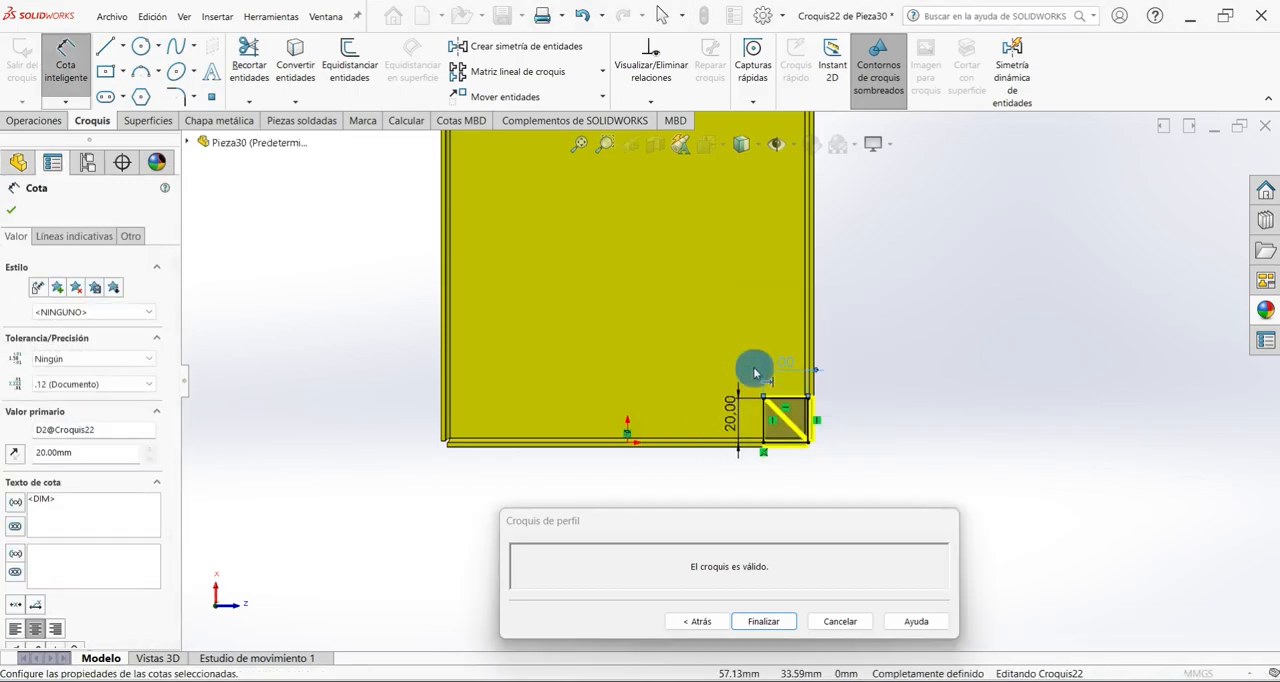
left_click(760, 619)
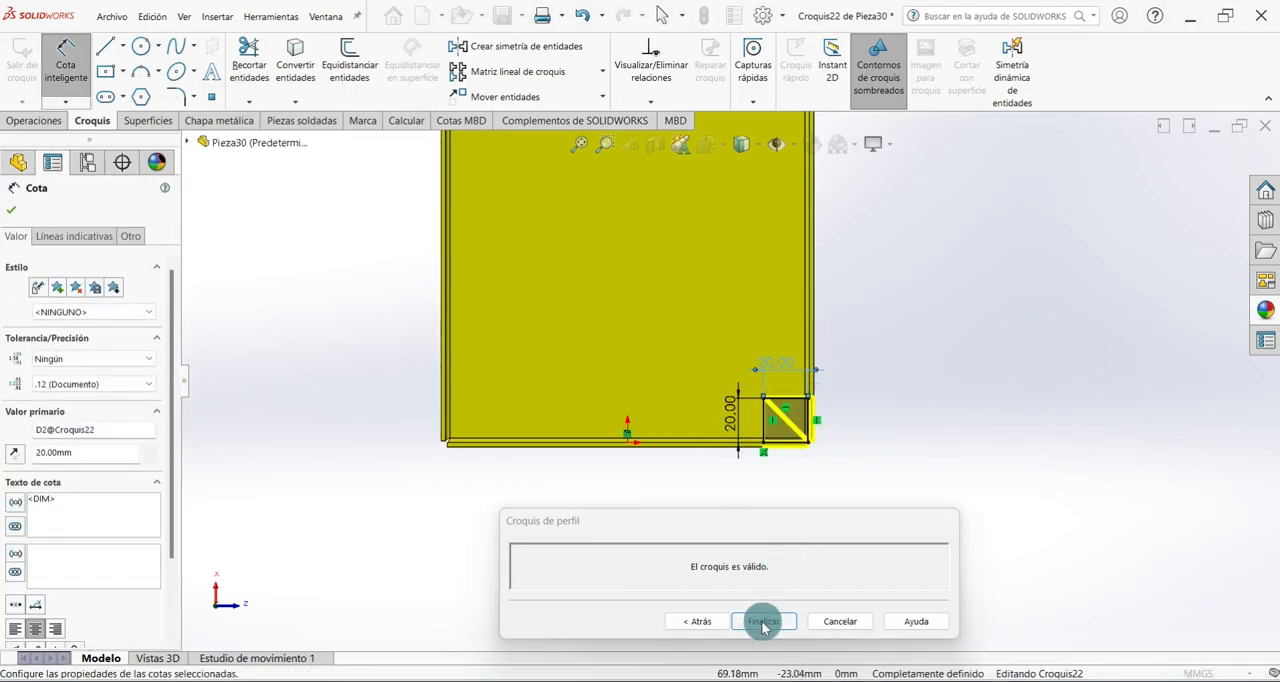
Reopen the corner edge flange, turn off its default radius and set the bend radius to 2 mm.
mouse_move(418, 452)
middle_mouse_down()
mouse_move(551, 442)
mouse_move(403, 437)
middle_mouse_up()
right_click(80, 436)
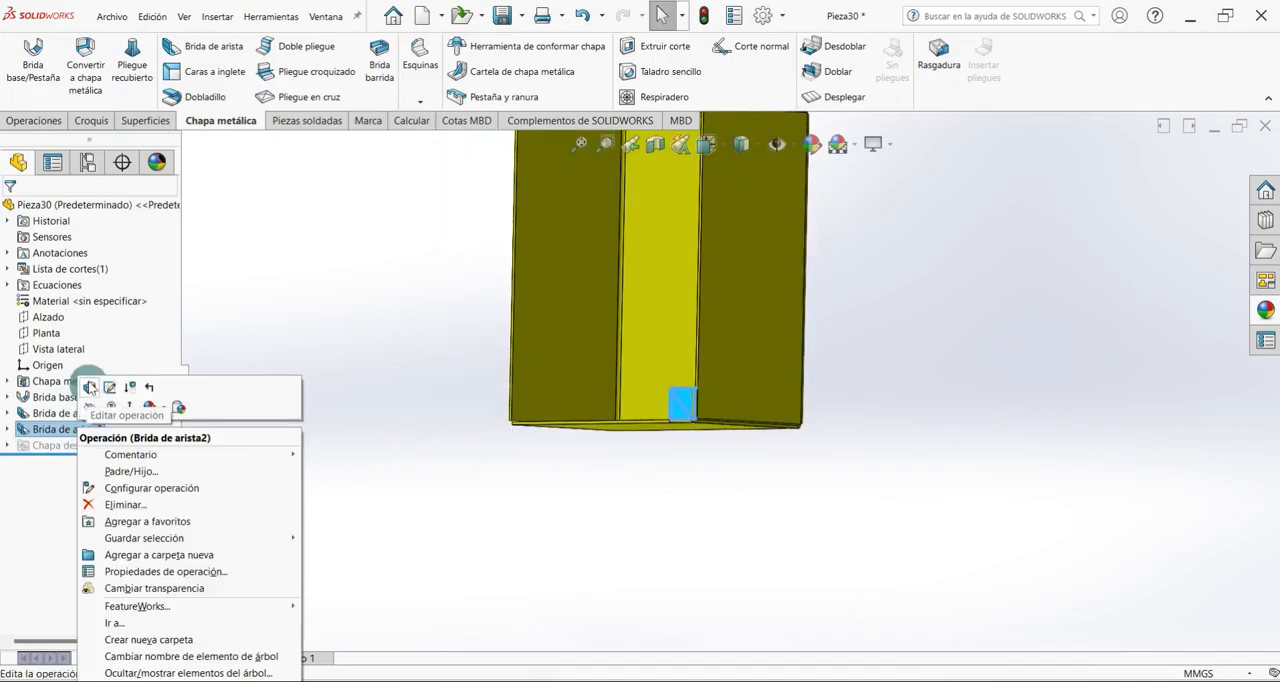
left_click(89, 387)
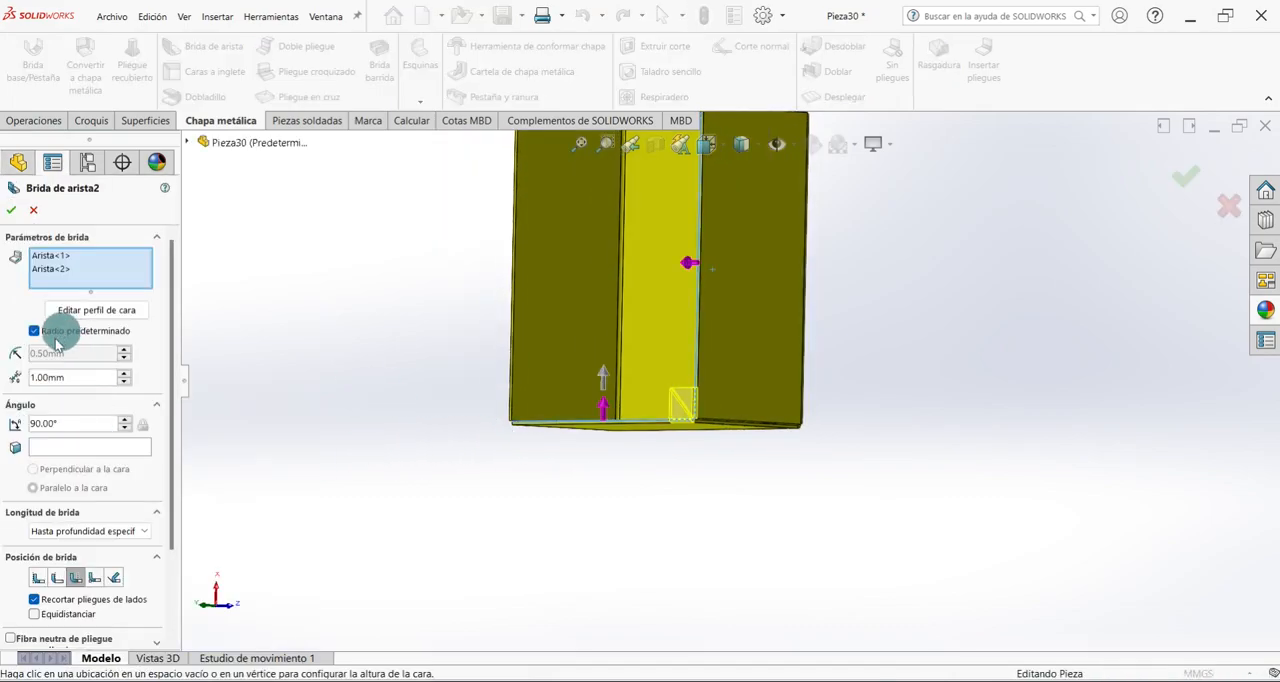
left_click(34, 331)
double_click(71, 352)
type("2")
key("Return")
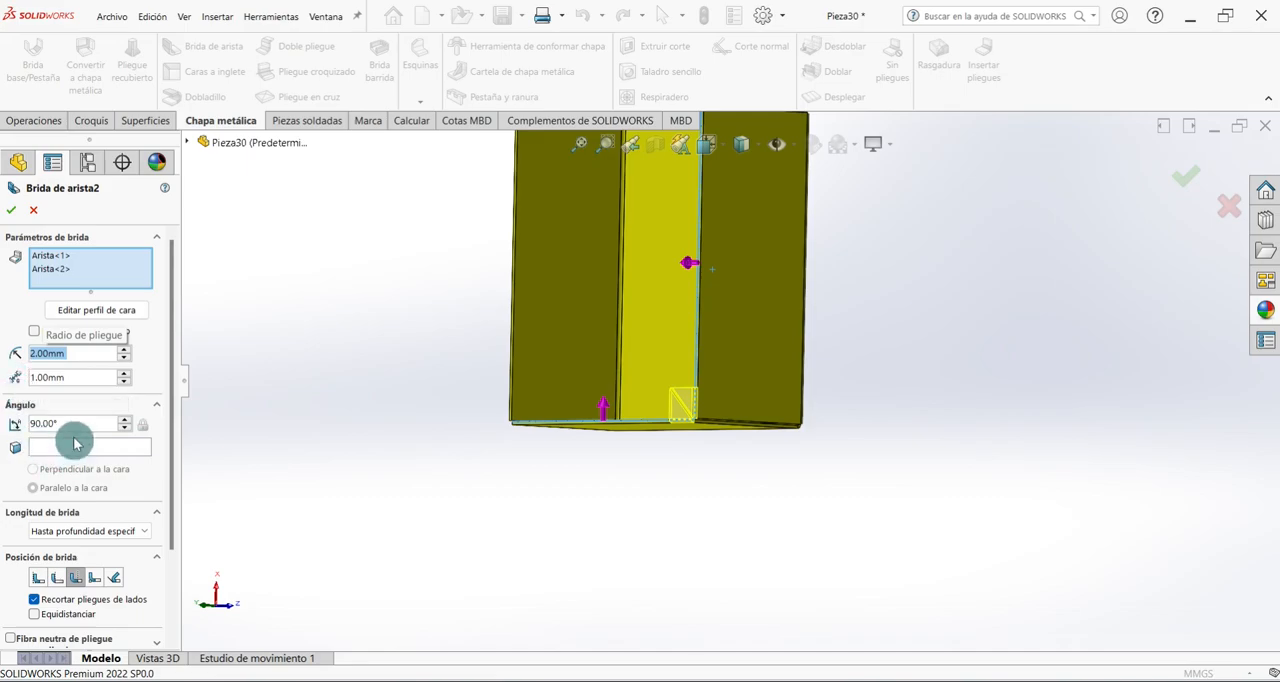
Set the flange position to Material exterior, enable the Semicilíndrico relief with a 0.5 ratio, and accept the flange.
scroll(160, 448, "down", 3)
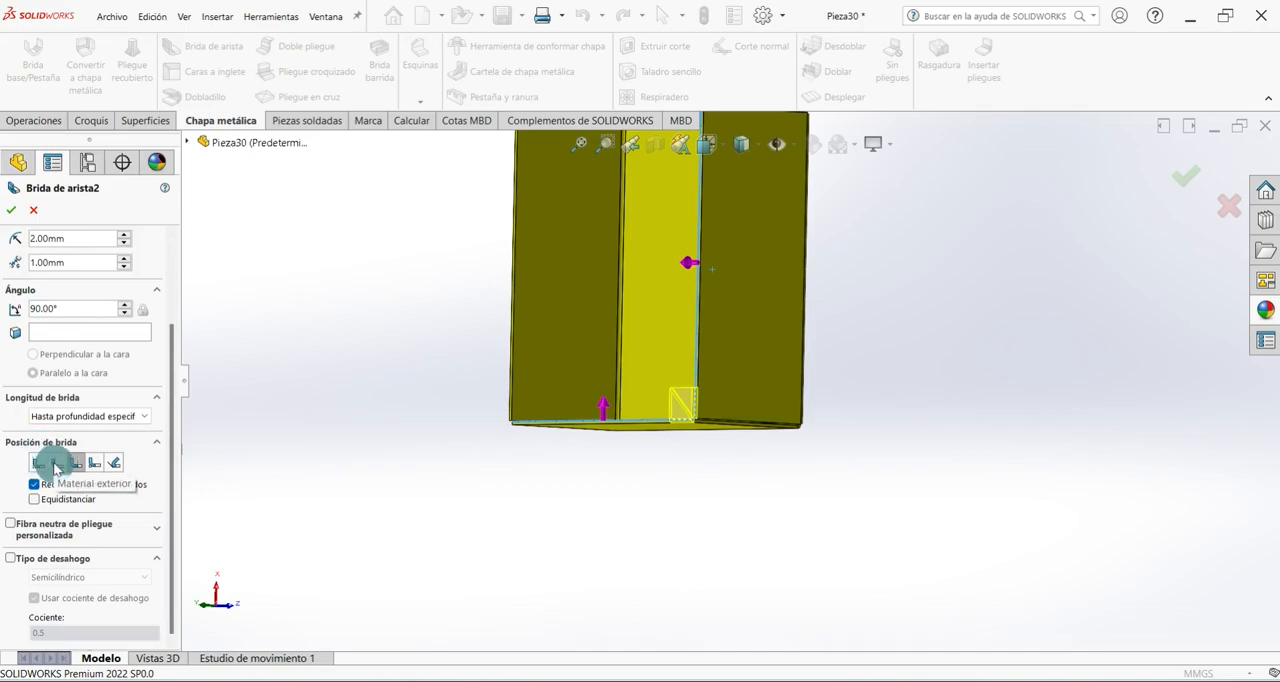
left_click(56, 463)
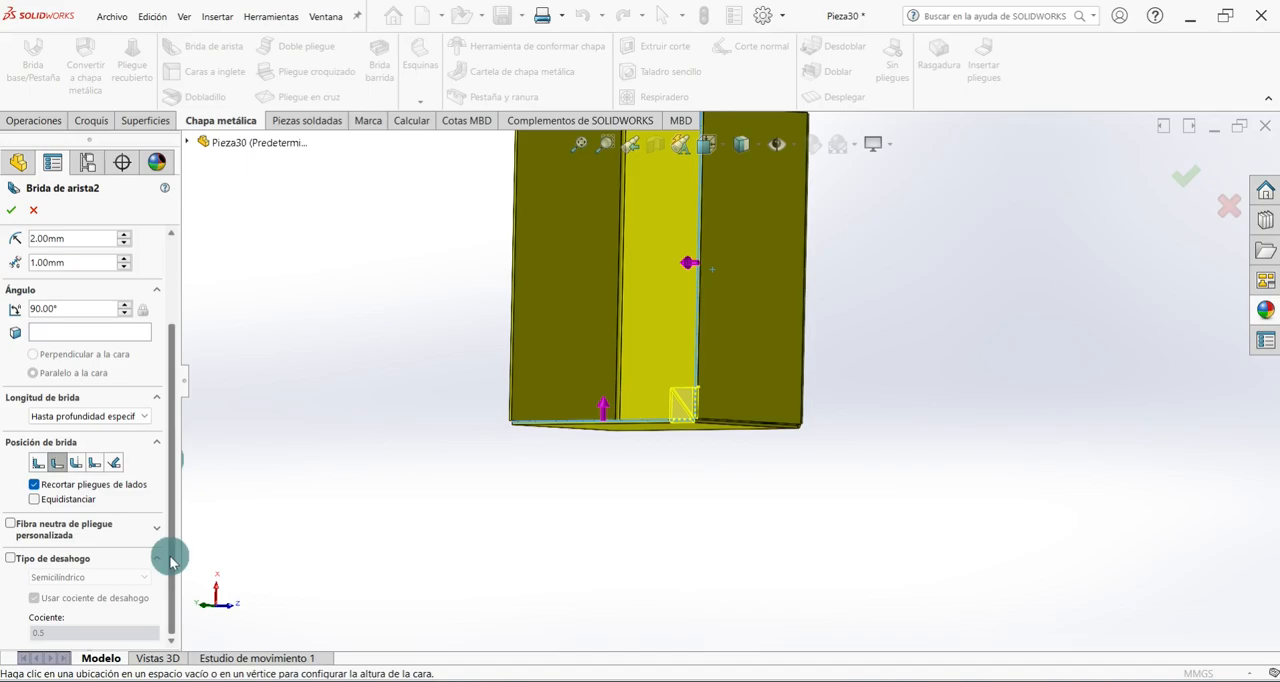
left_click(12, 560)
left_click(155, 638)
left_click_drag(171, 534, 173, 643)
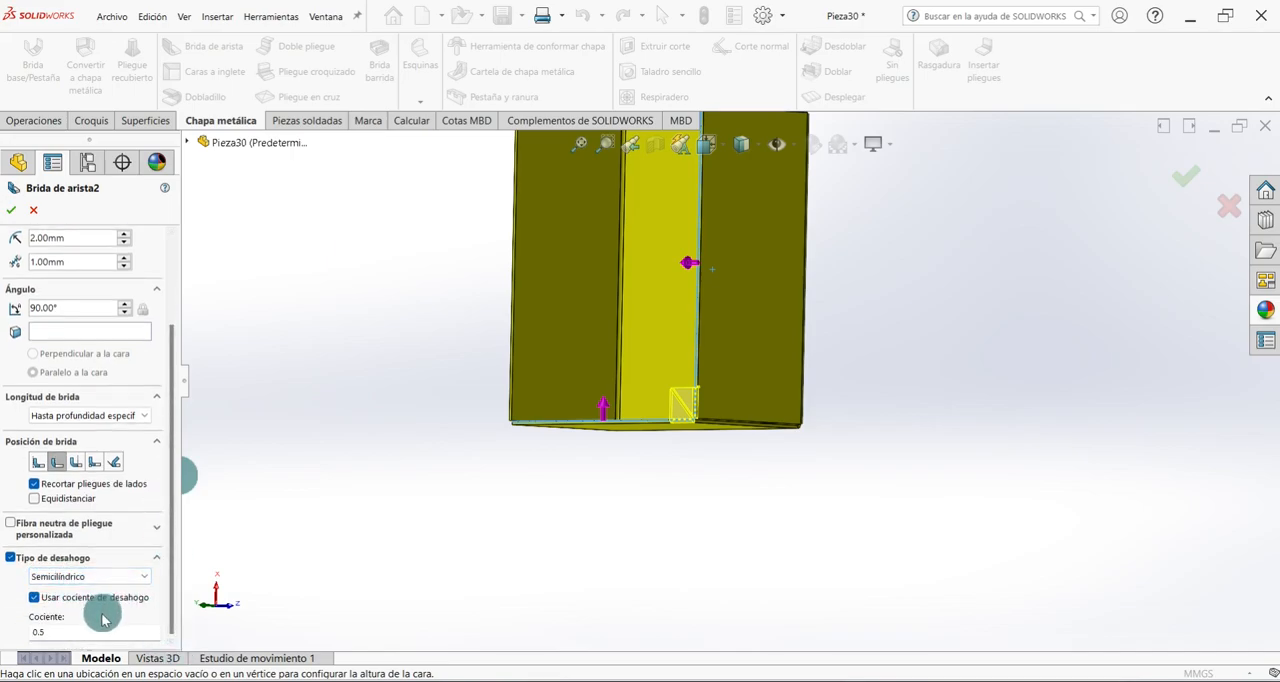
left_click(13, 212)
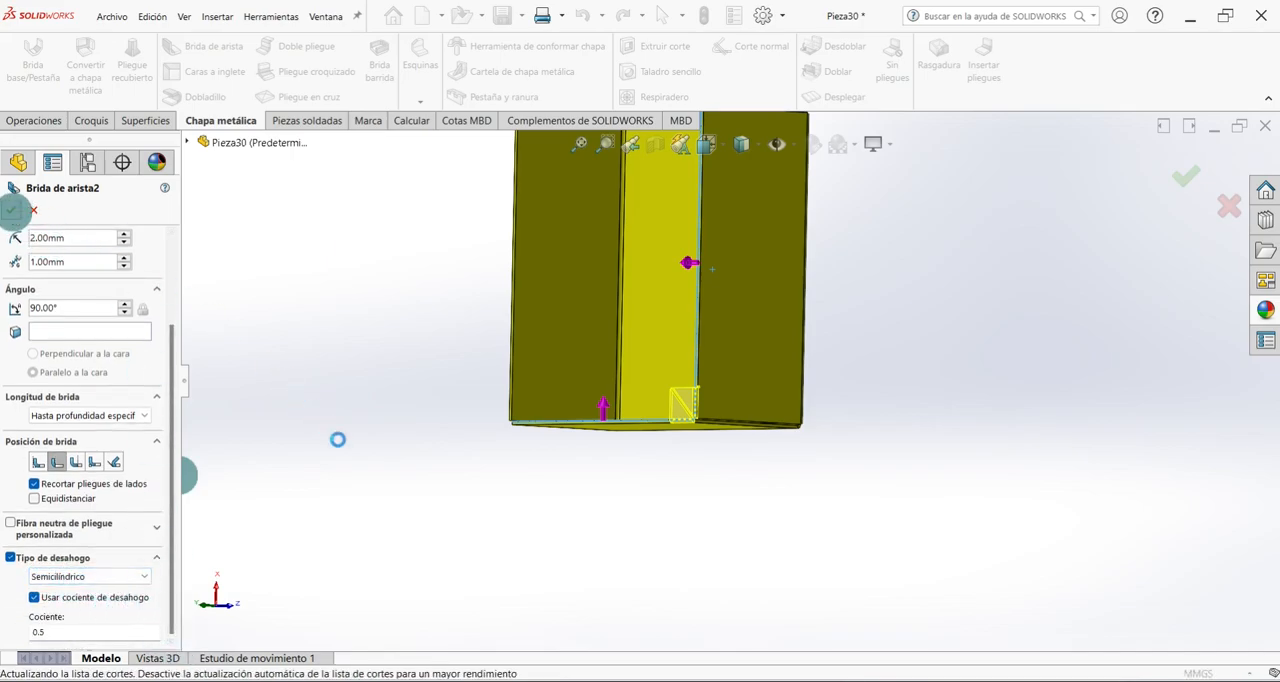
Start a sketch on the top face of the front wall's corner tab and draw a circle about 2.2 mm in radius.
key("ctrl+7")
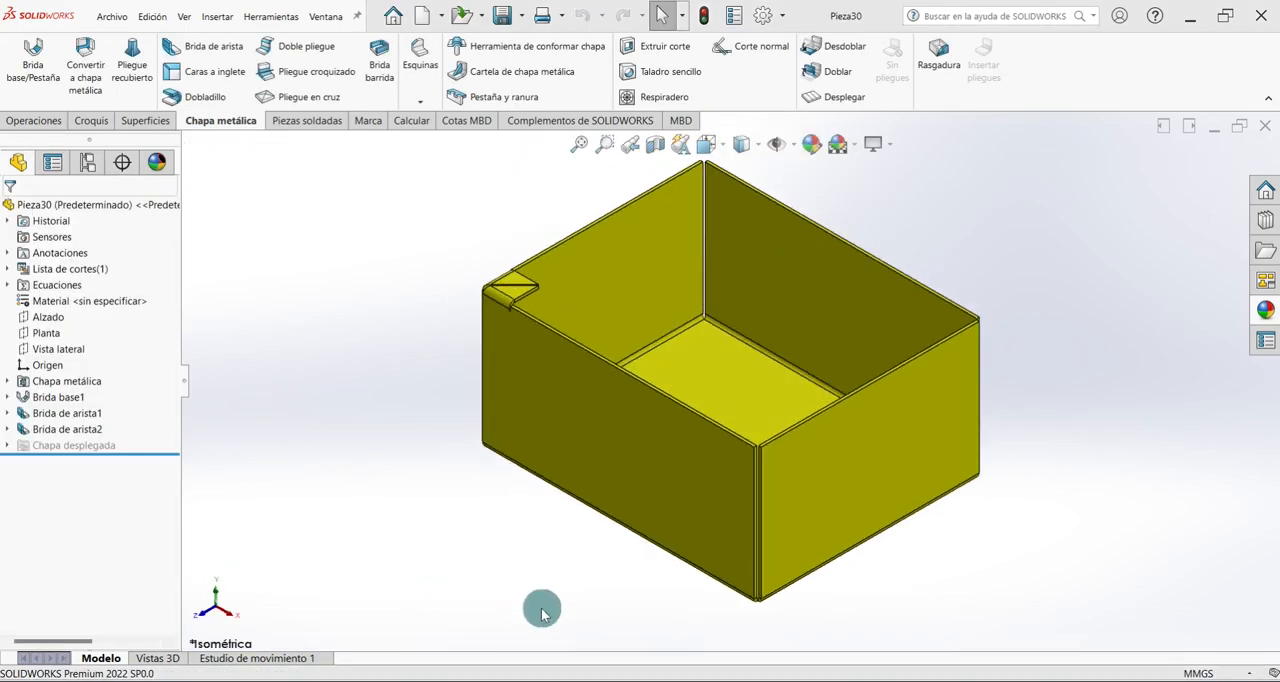
scroll(509, 314, "down", 5)
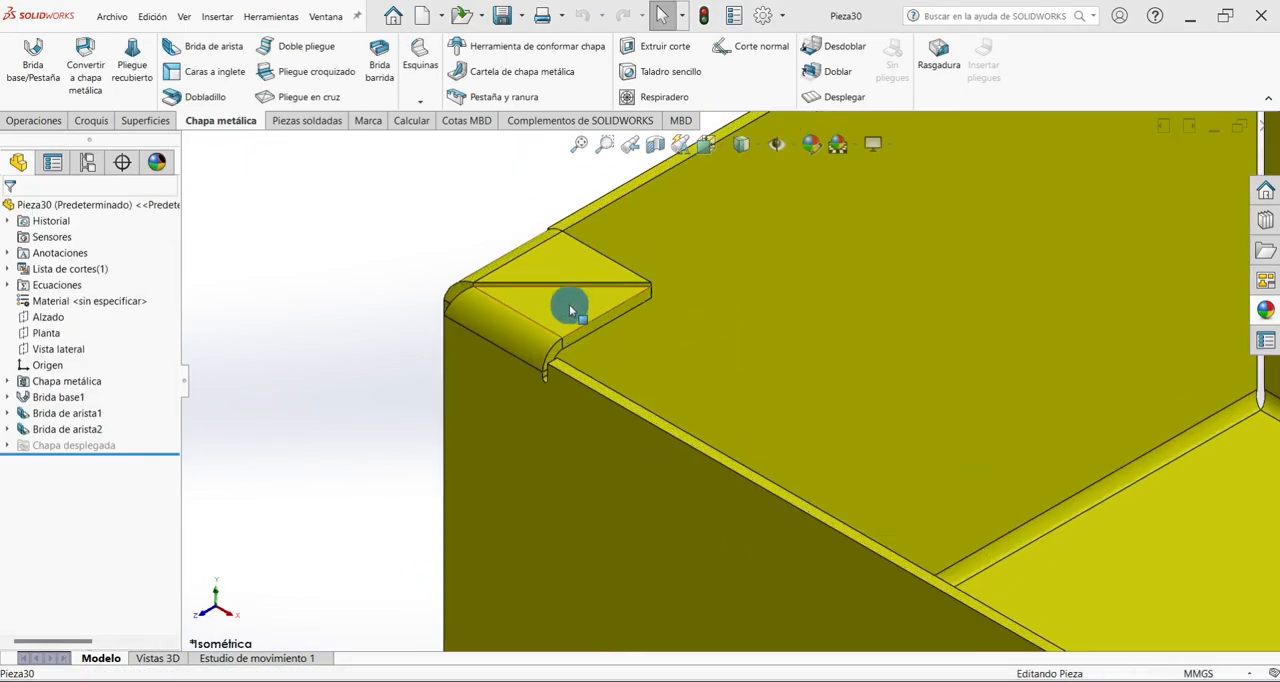
left_click(569, 304)
left_click(623, 267)
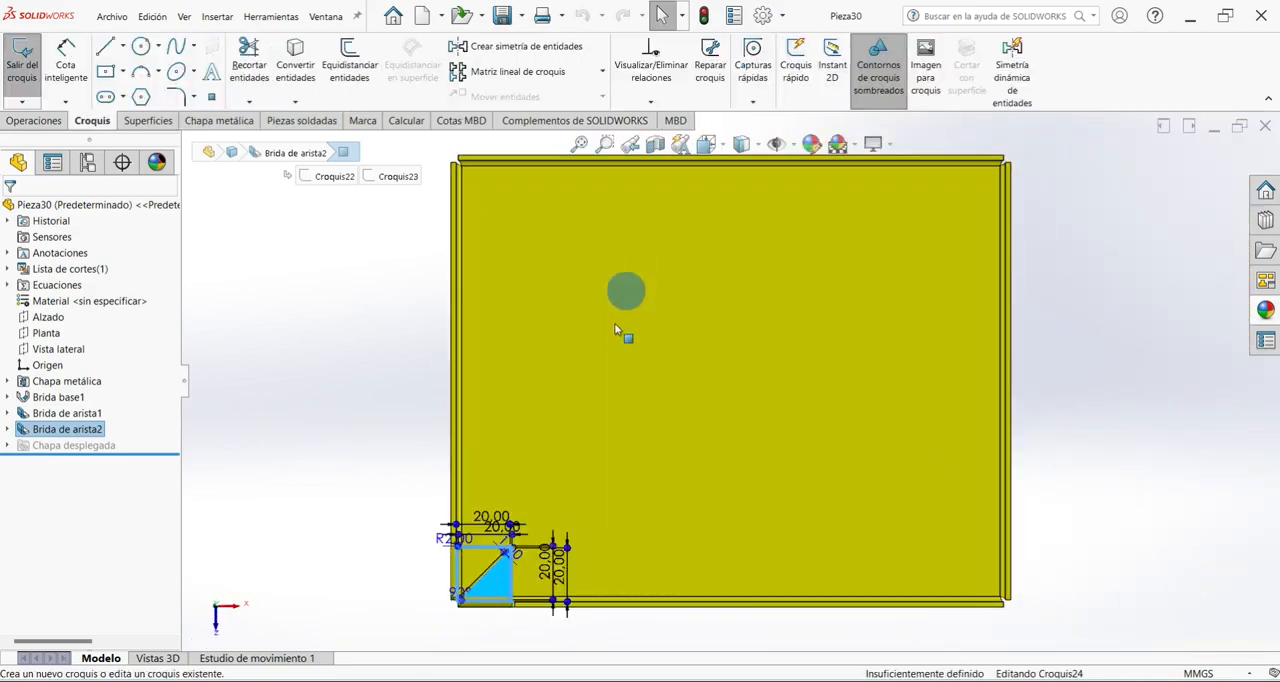
left_click(141, 50)
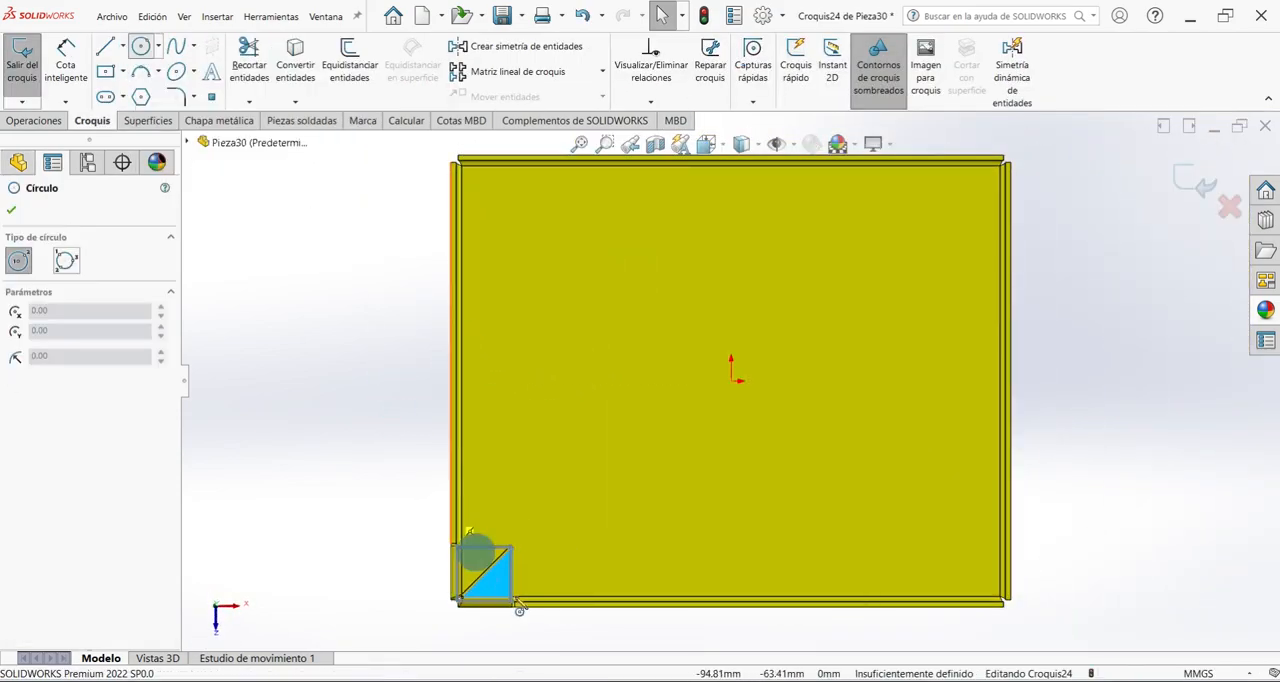
scroll(500, 595, "down", 6)
left_click_drag(608, 400, 640, 445)
scroll(711, 445, "up", 3)
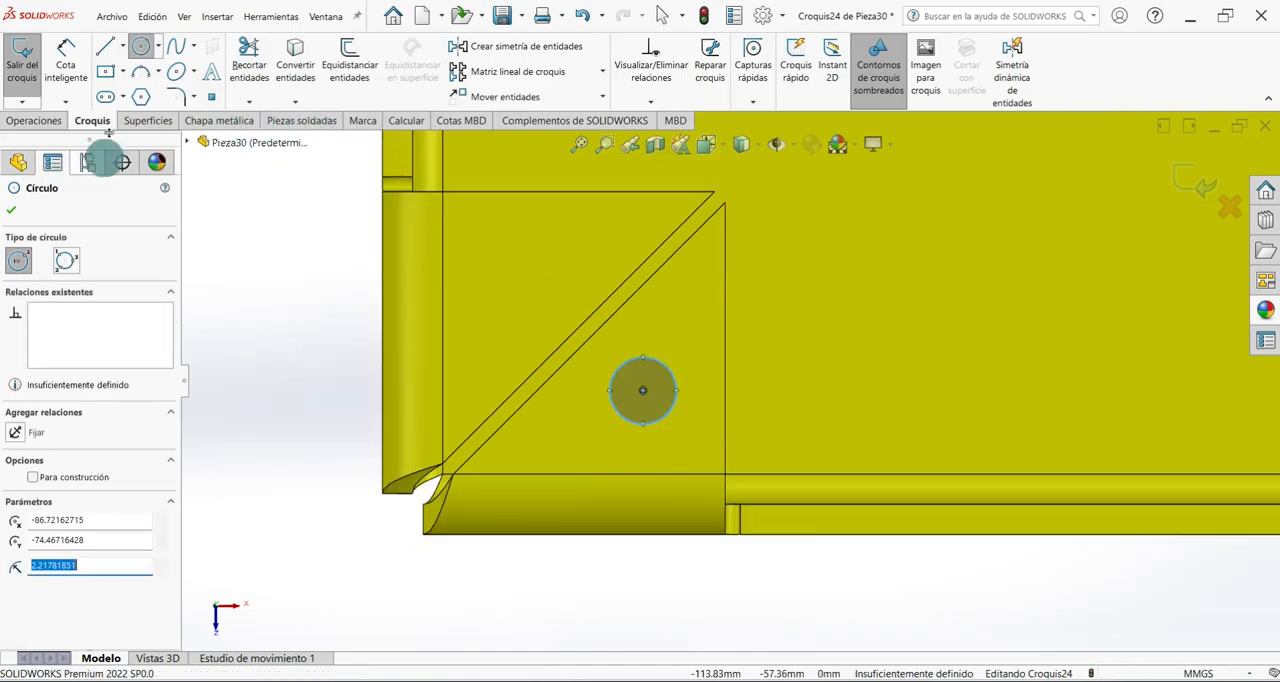
Dimension the circle's centre 9 mm from the outer front edge of the corner tab.
left_click(66, 52)
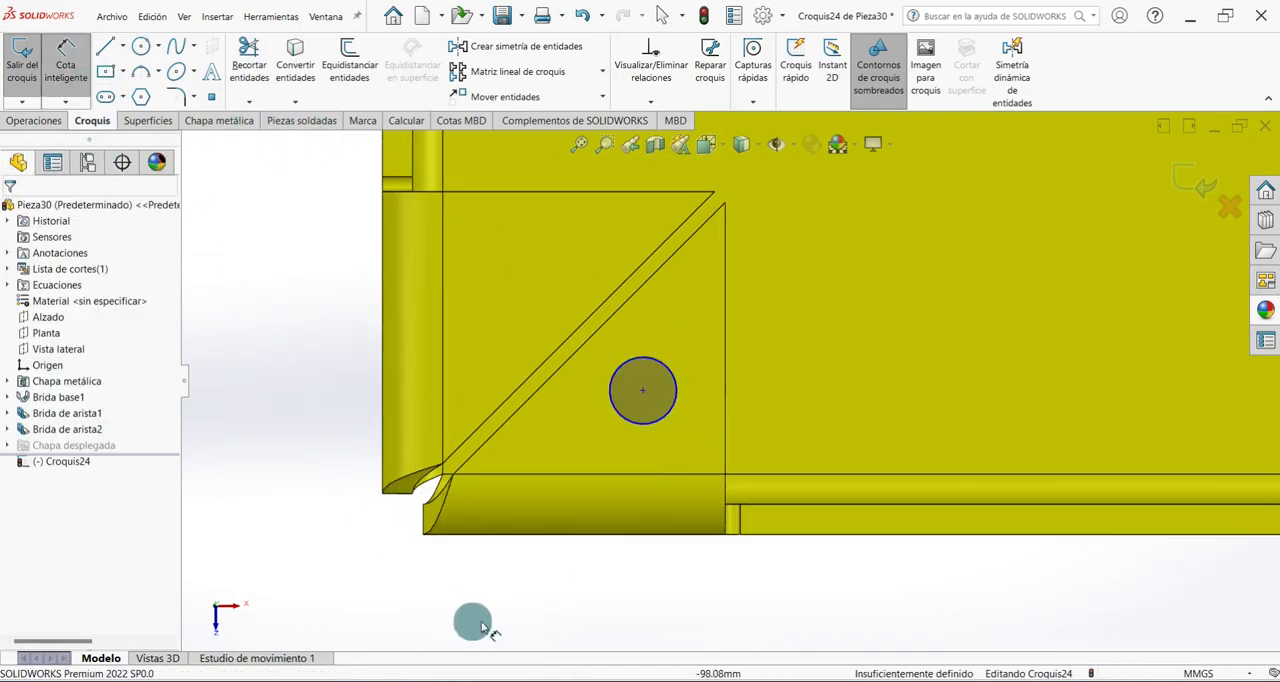
left_click(644, 394)
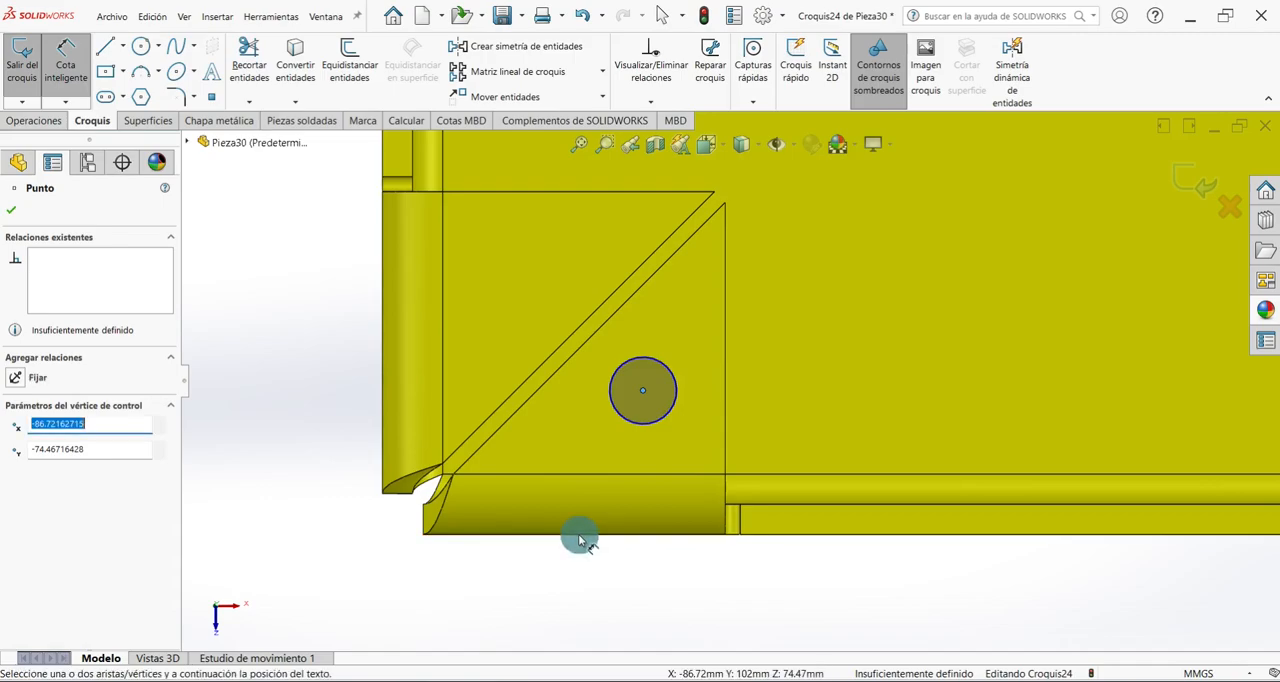
left_click(582, 540)
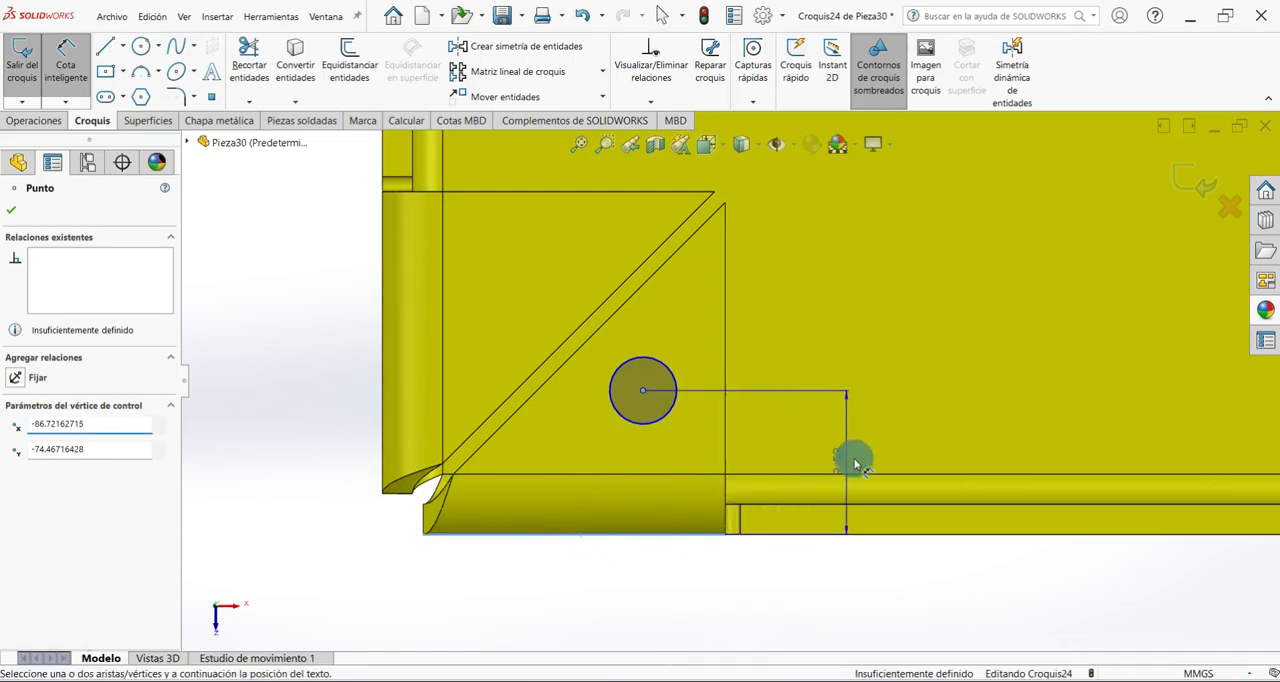
left_click(852, 460)
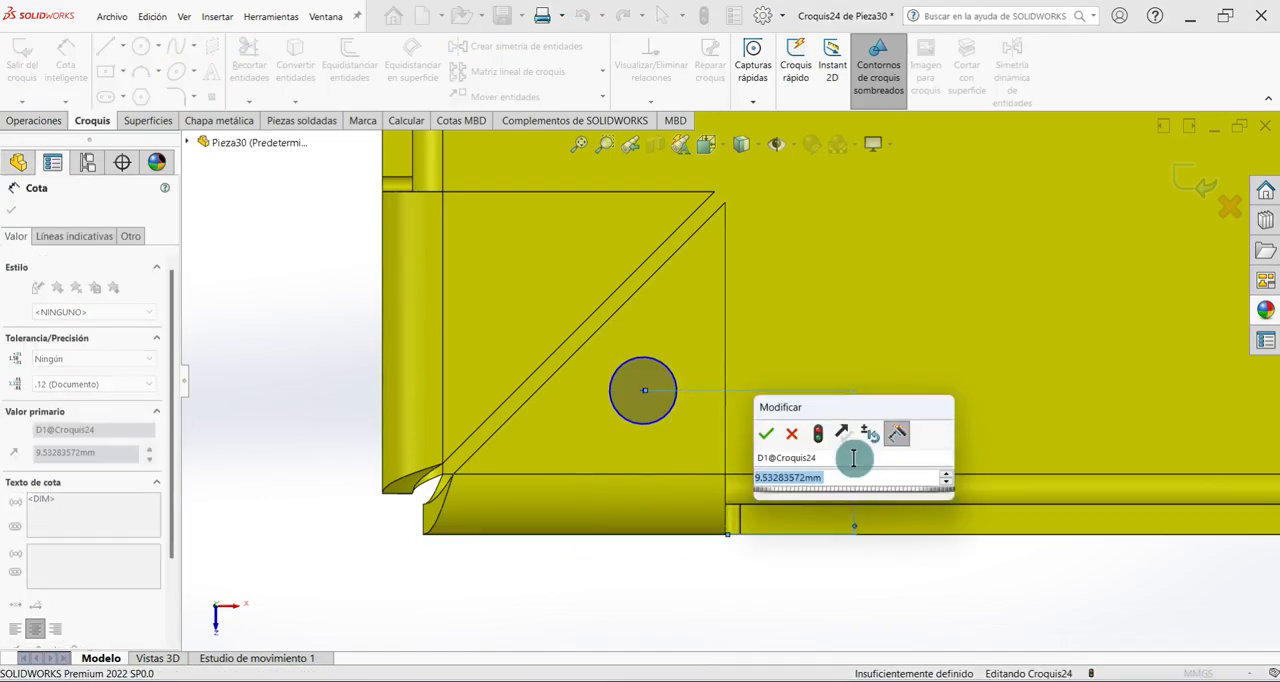
type("9")
key("Return")
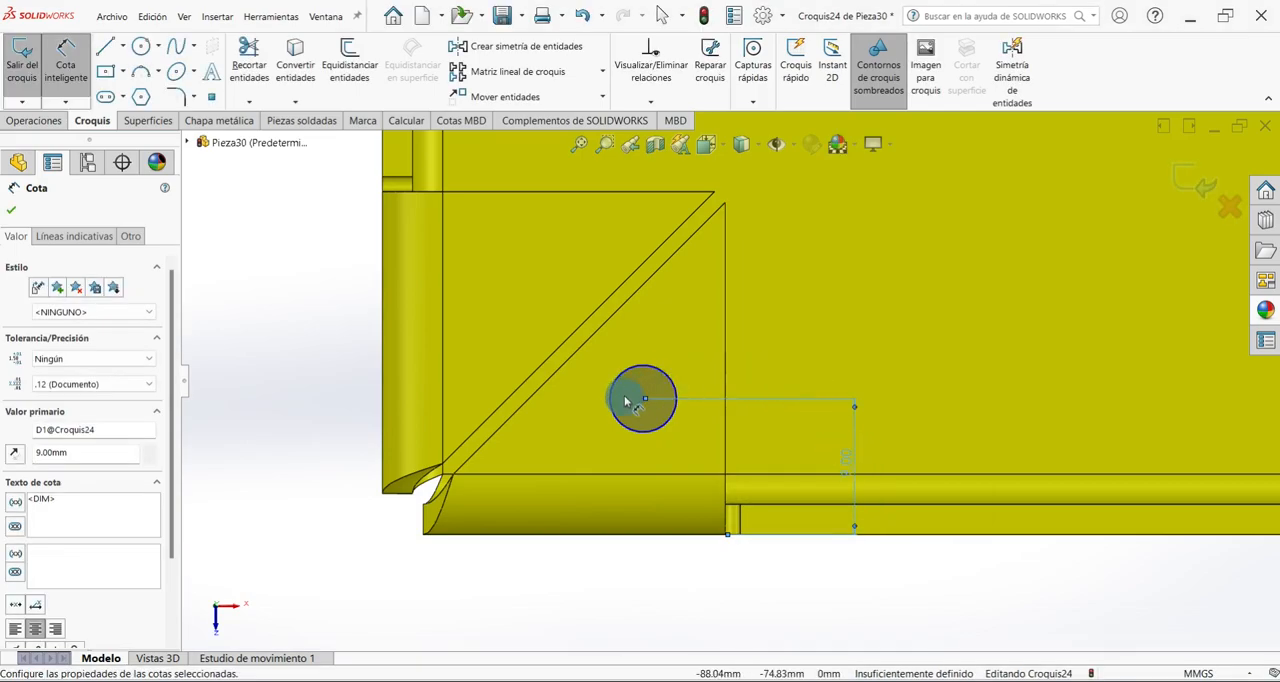
key("Escape")
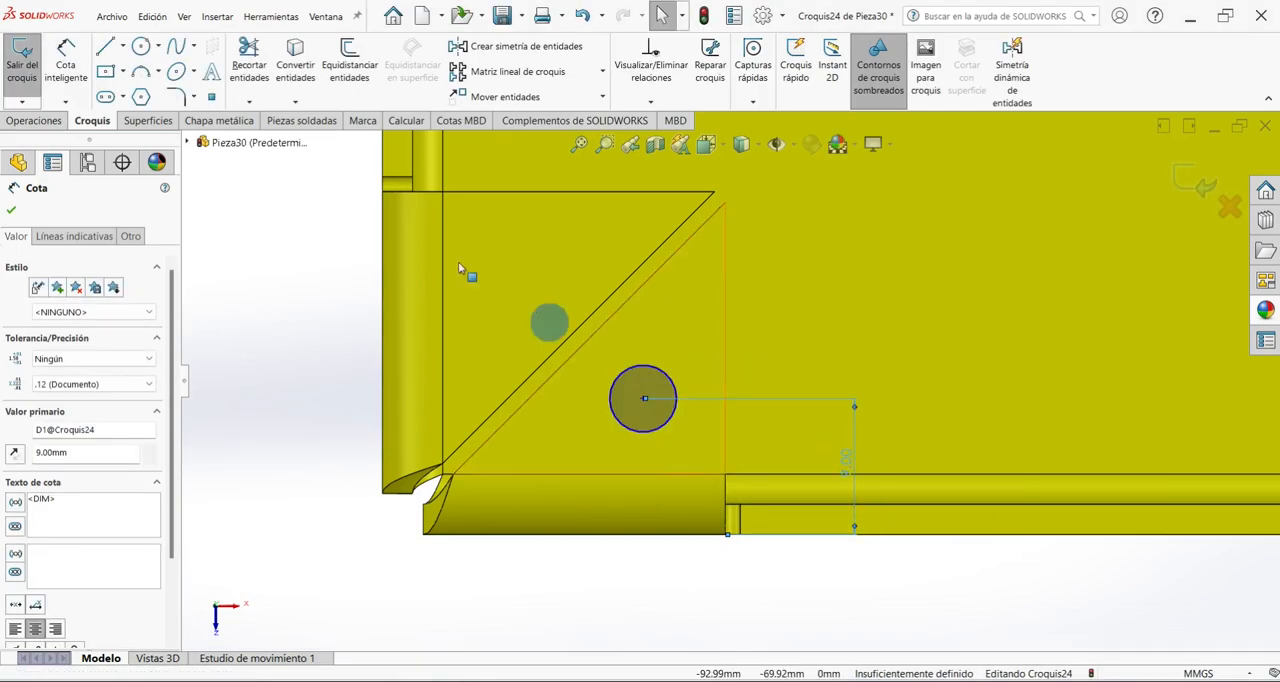
Dimension the circle's centre 16 mm from the outer side edge of the neighbouring side wall's corner tab.
left_click(644, 401)
left_click(512, 570)
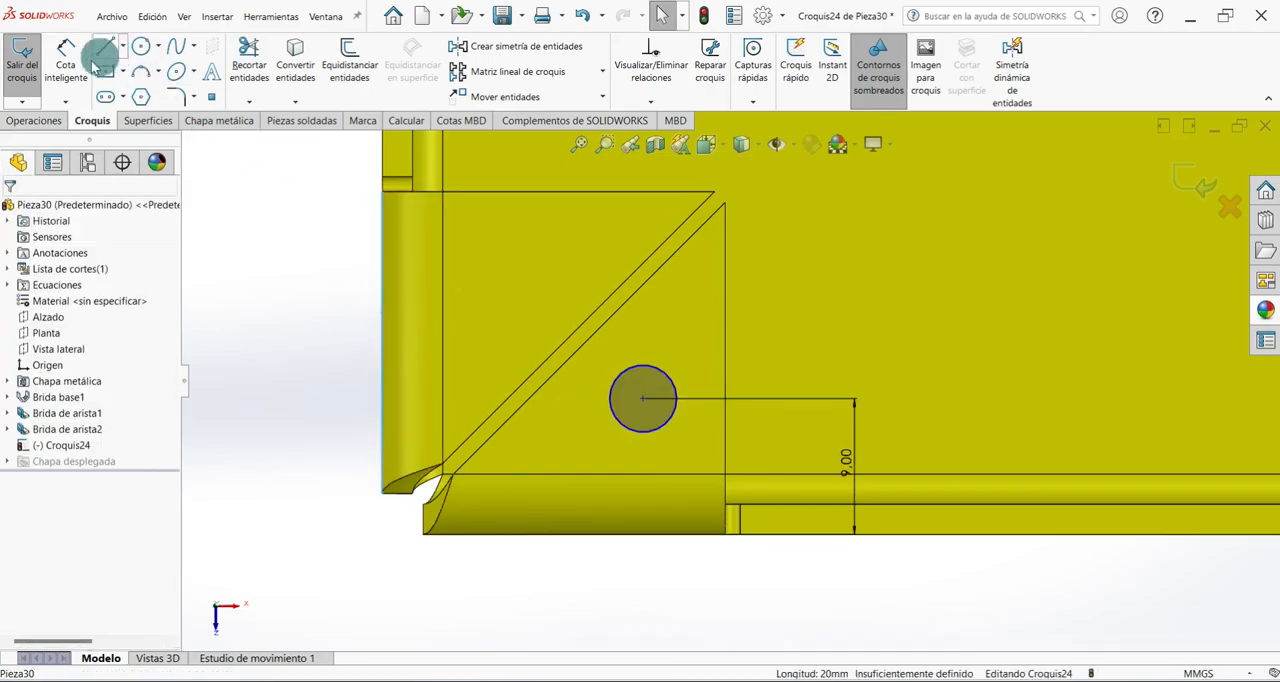
left_click(65, 58)
left_click(644, 400)
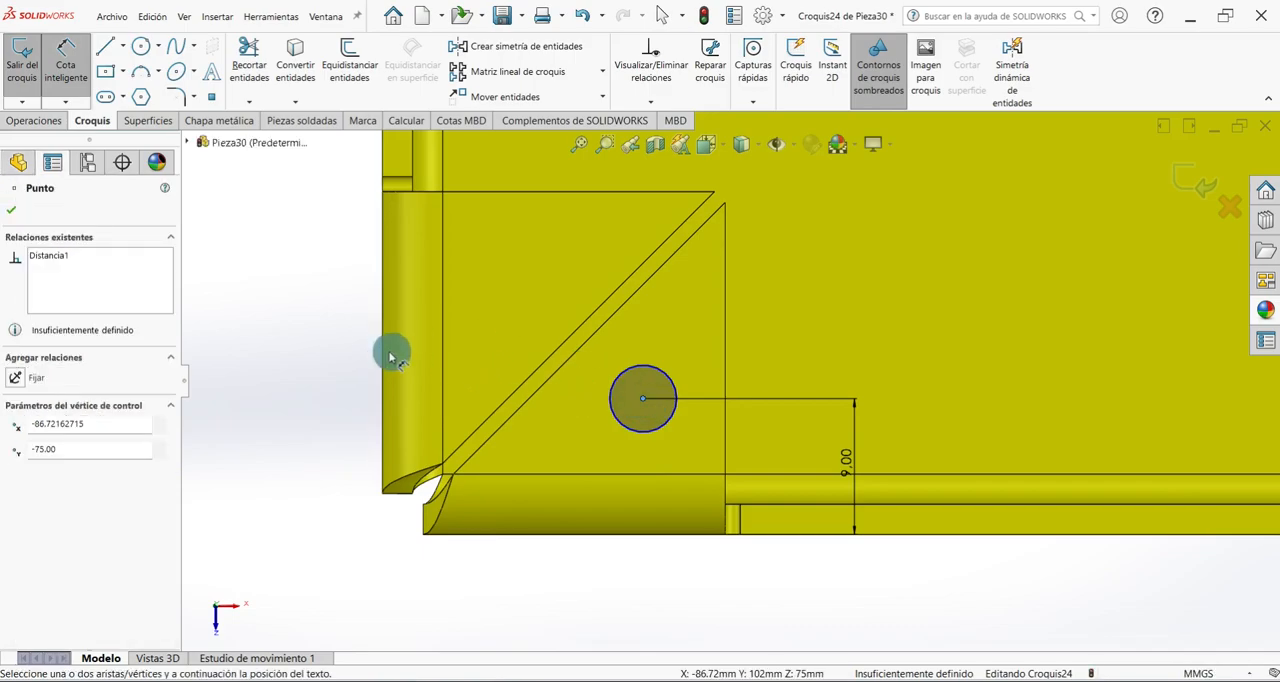
left_click(381, 357)
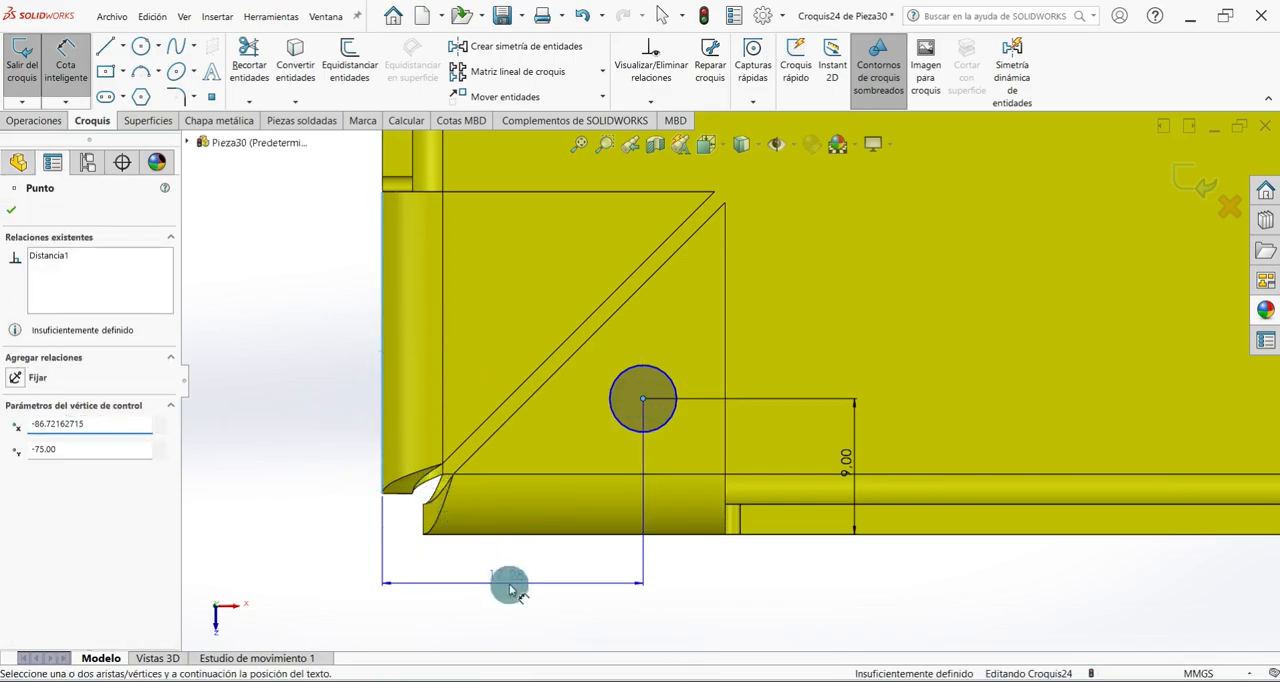
left_click(508, 583)
type("16")
key("Return")
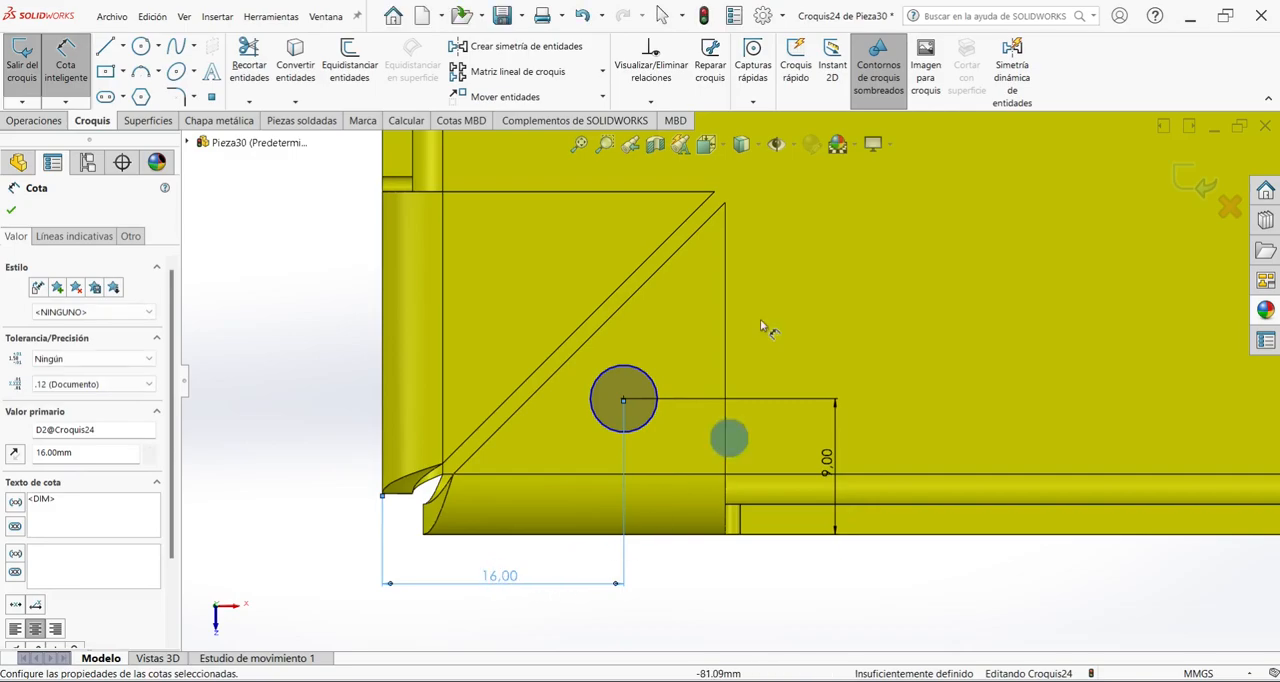
Set the diameter of the circle on the front wall's corner tab to 5 mm.
left_click(630, 375)
left_click(674, 343)
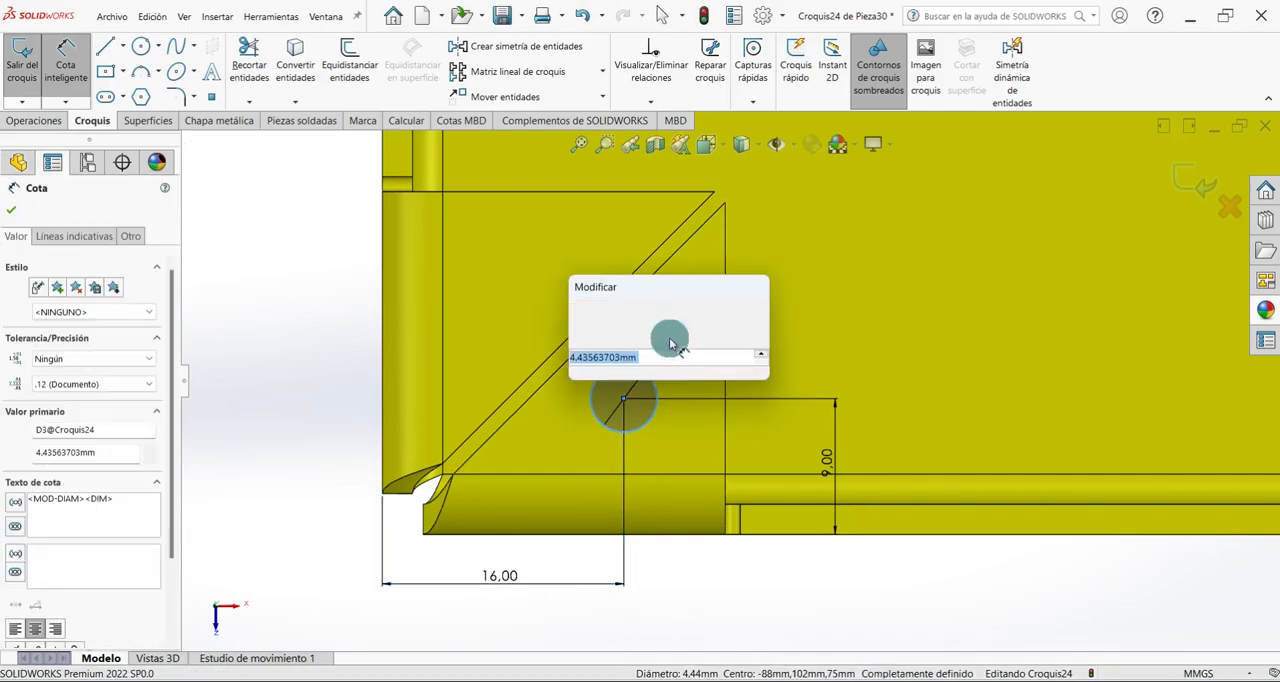
type("5")
key("Return")
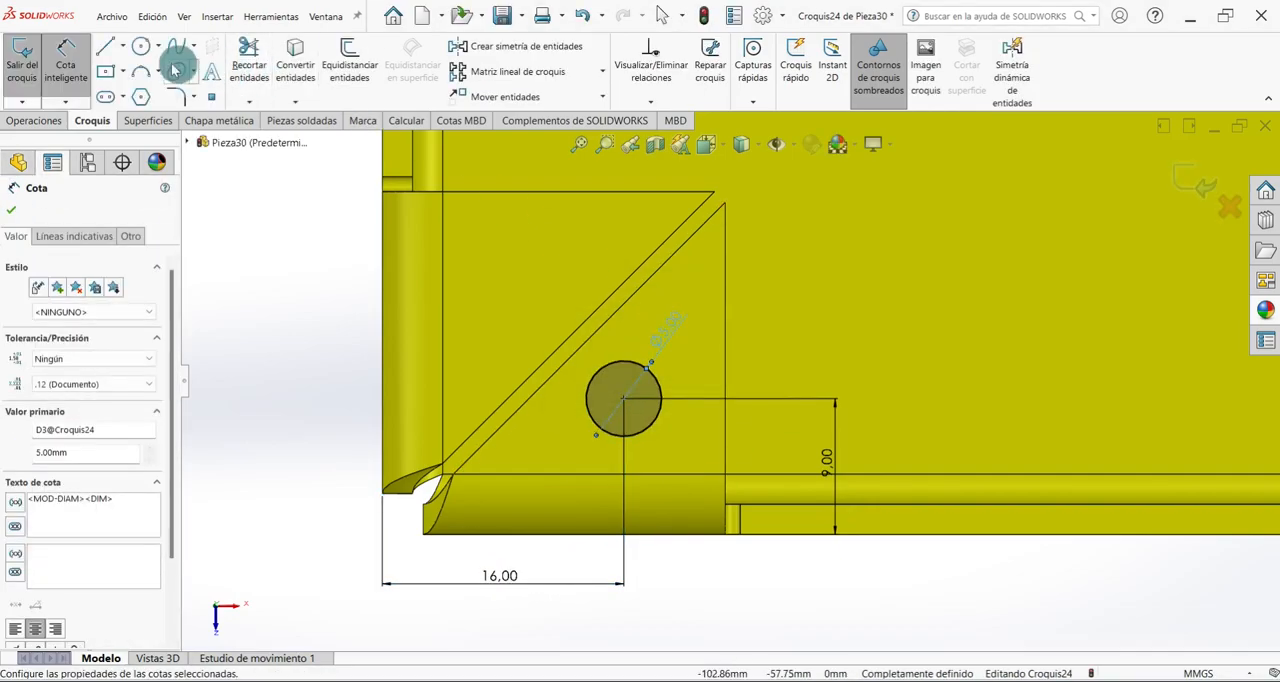
Draw a circle about 5.4 mm in diameter on the side wall's corner tab and dimension its centre 9 mm from that tab's outer edge.
left_click(141, 46)
left_click(516, 267)
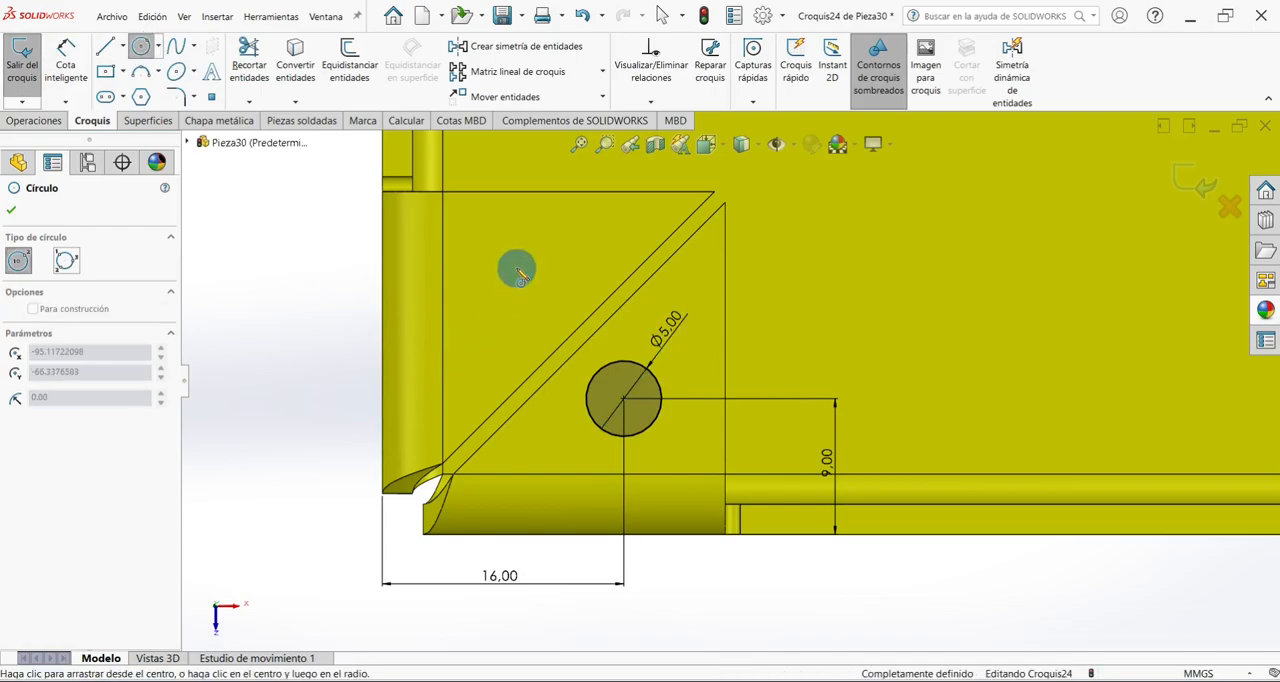
left_click(555, 276)
left_click(65, 58)
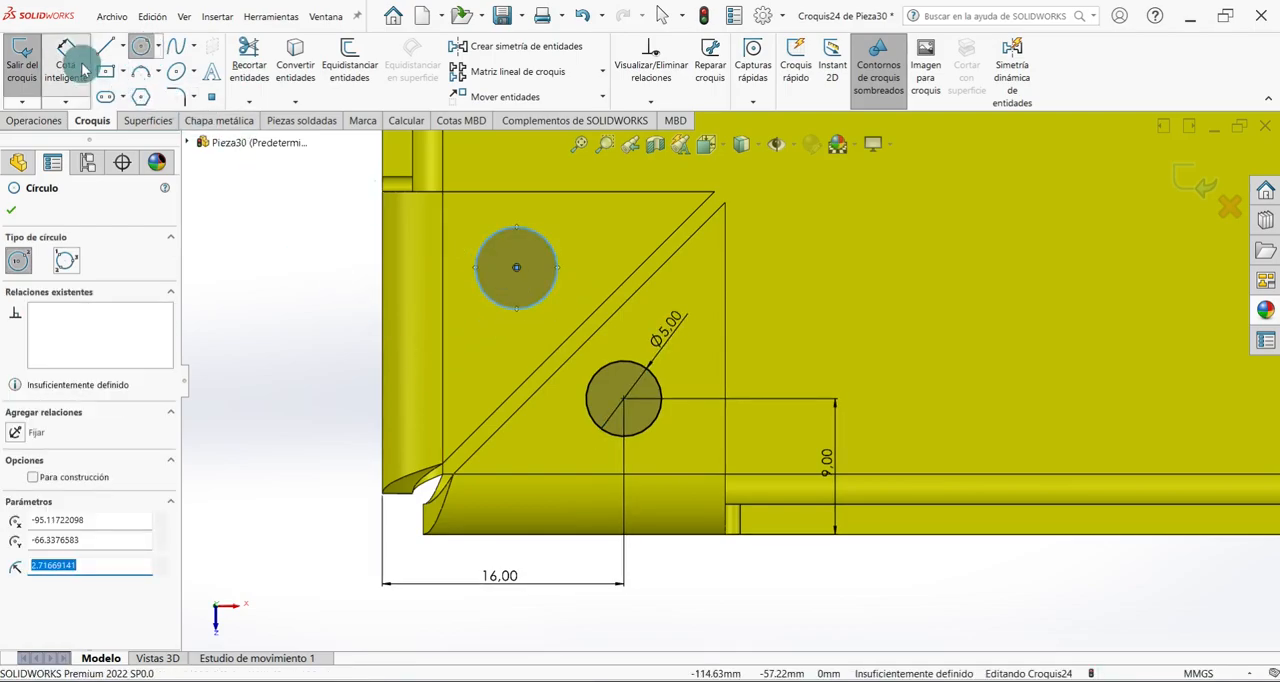
left_click(516, 267)
left_click(383, 286)
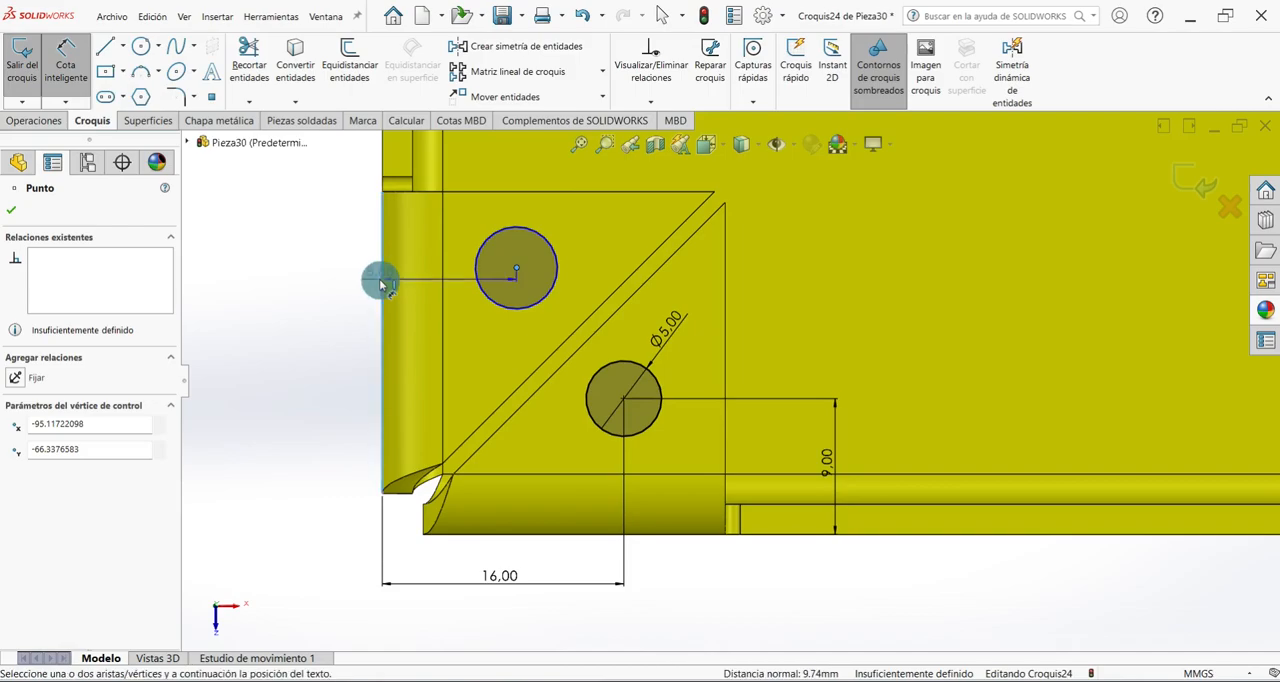
left_click(346, 260)
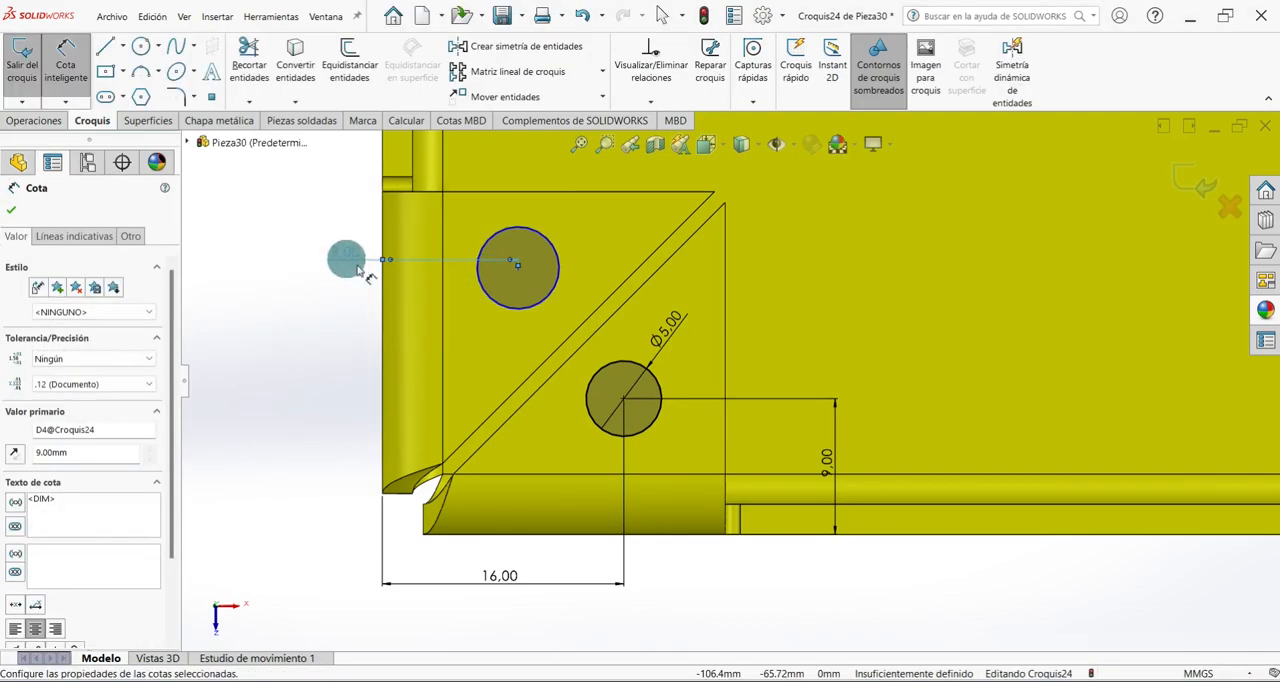
Dimension the second circle's centre 16 mm from the outer front edge of the front wall's corner tab.
left_click(517, 267)
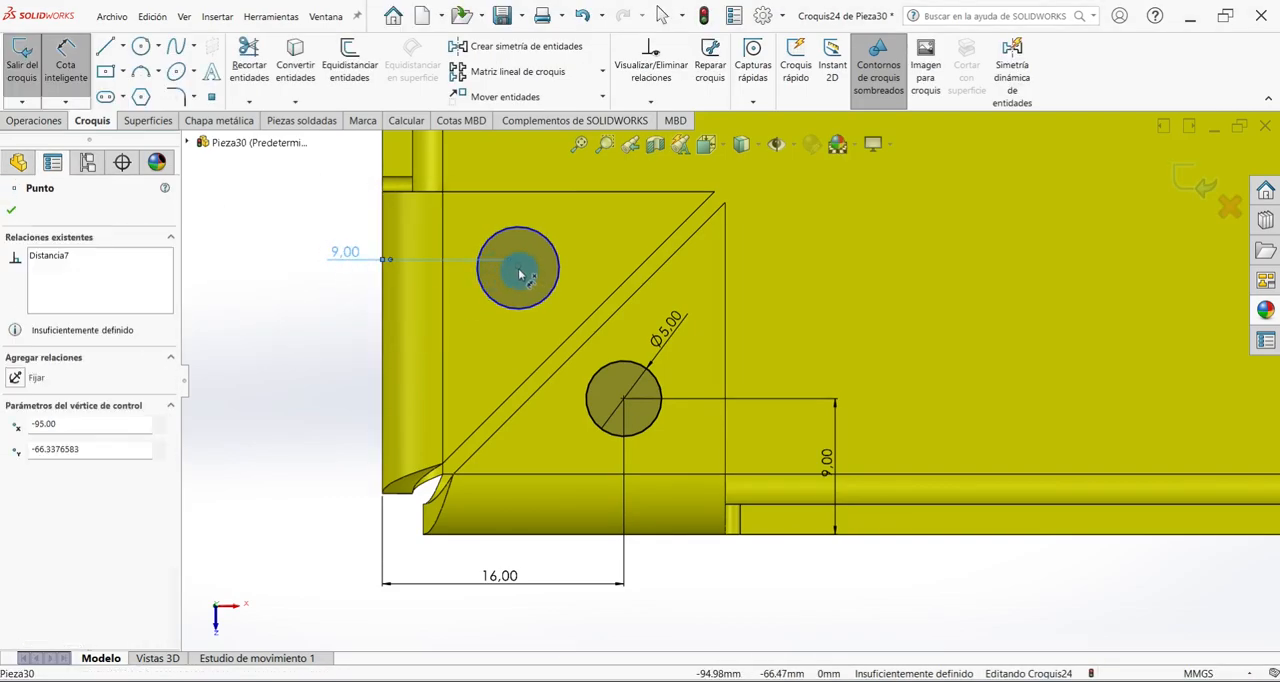
left_click(516, 540)
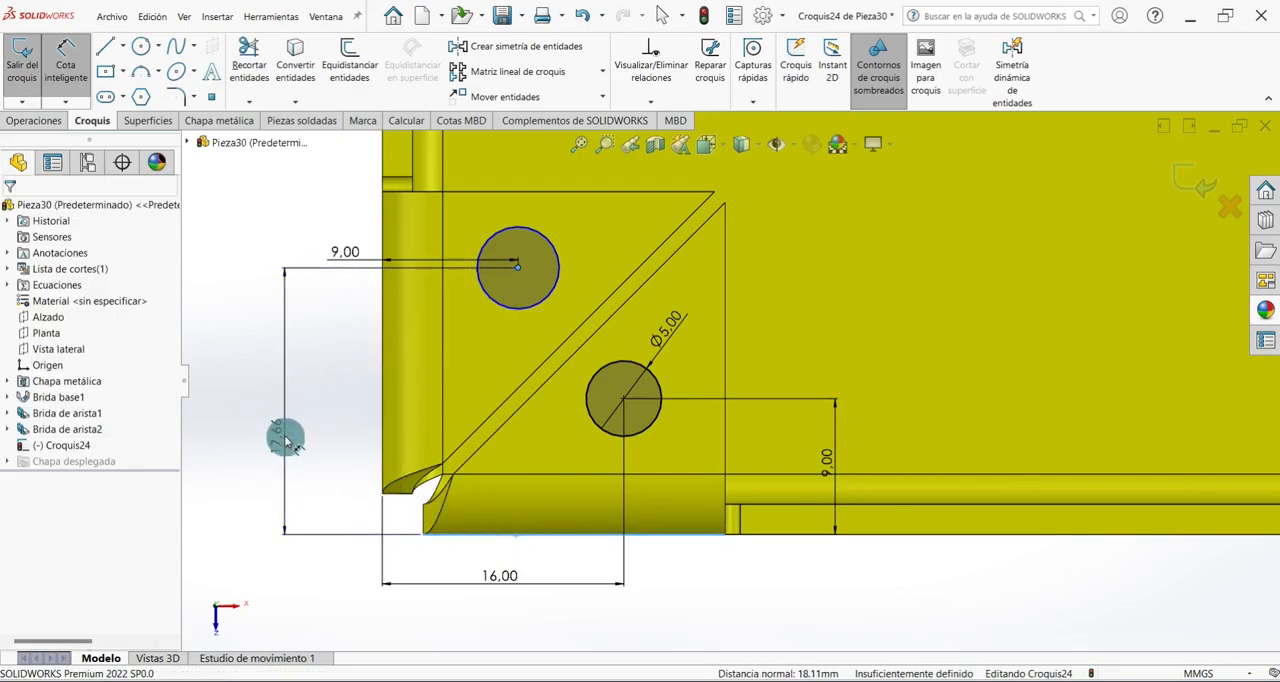
left_click(285, 437)
type("16")
key("Return")
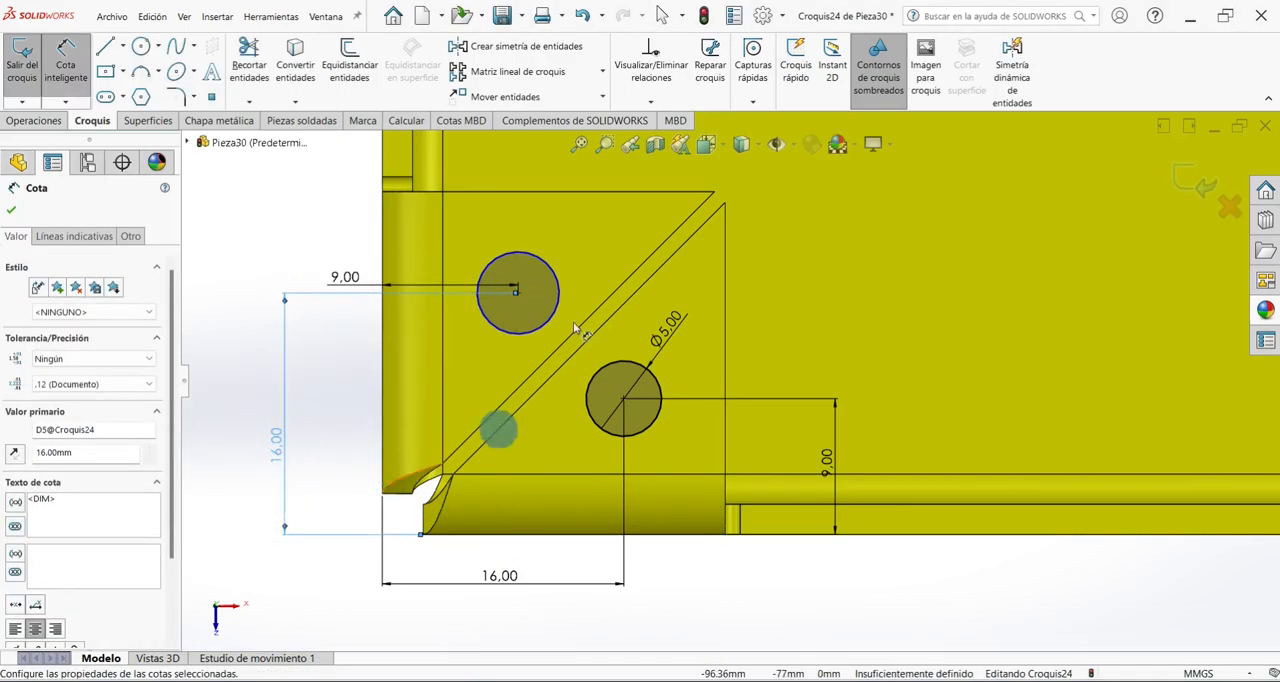
Set the second circle's diameter to 5 mm and exit the sketch.
left_click(538, 254)
left_click(584, 256)
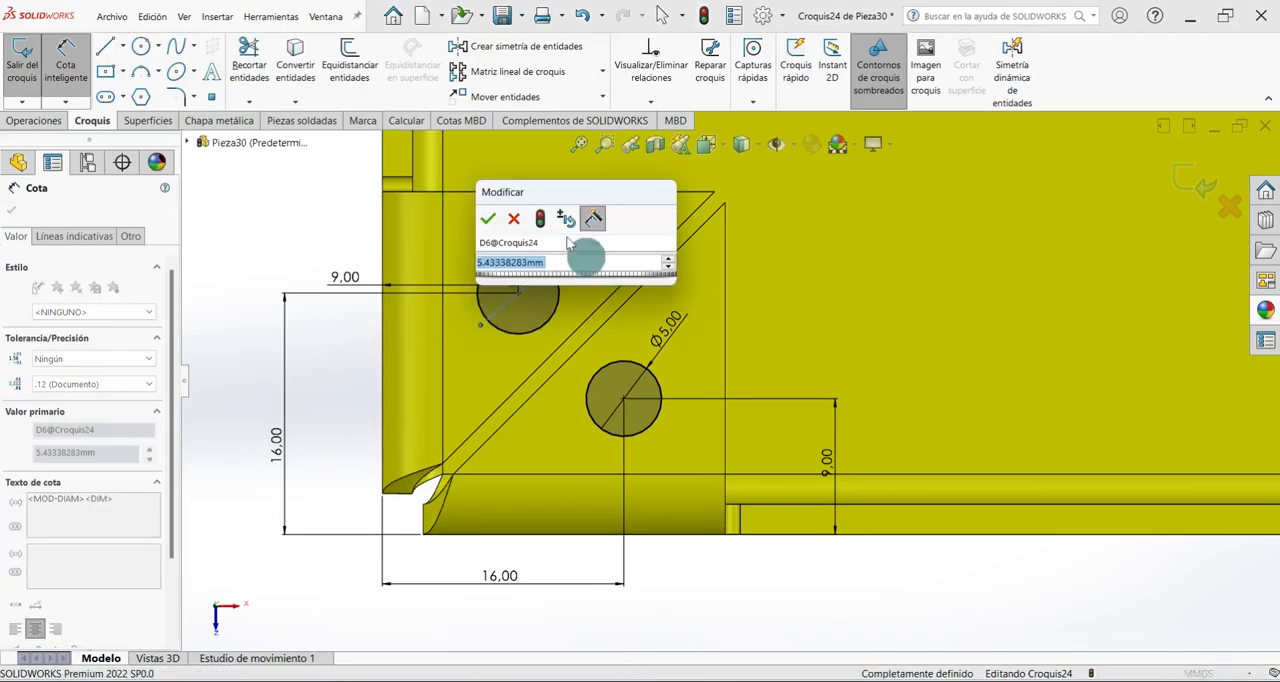
type("5")
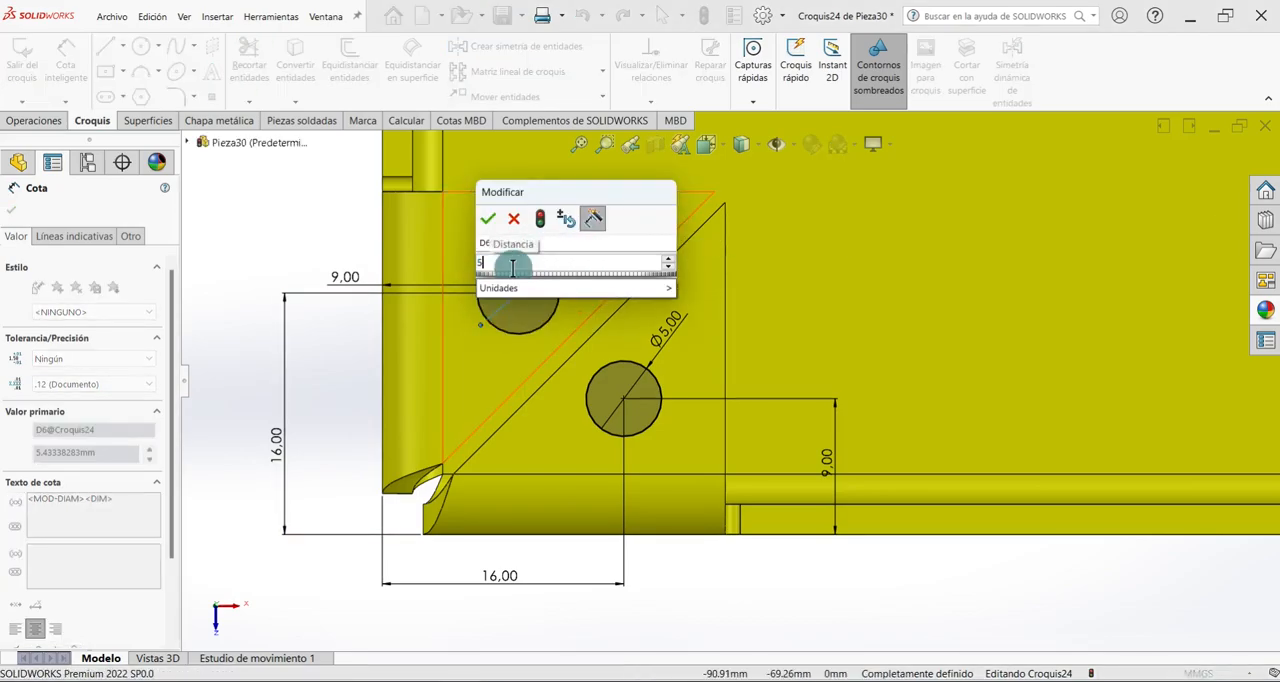
key("Return")
scroll(578, 449, "up", 3)
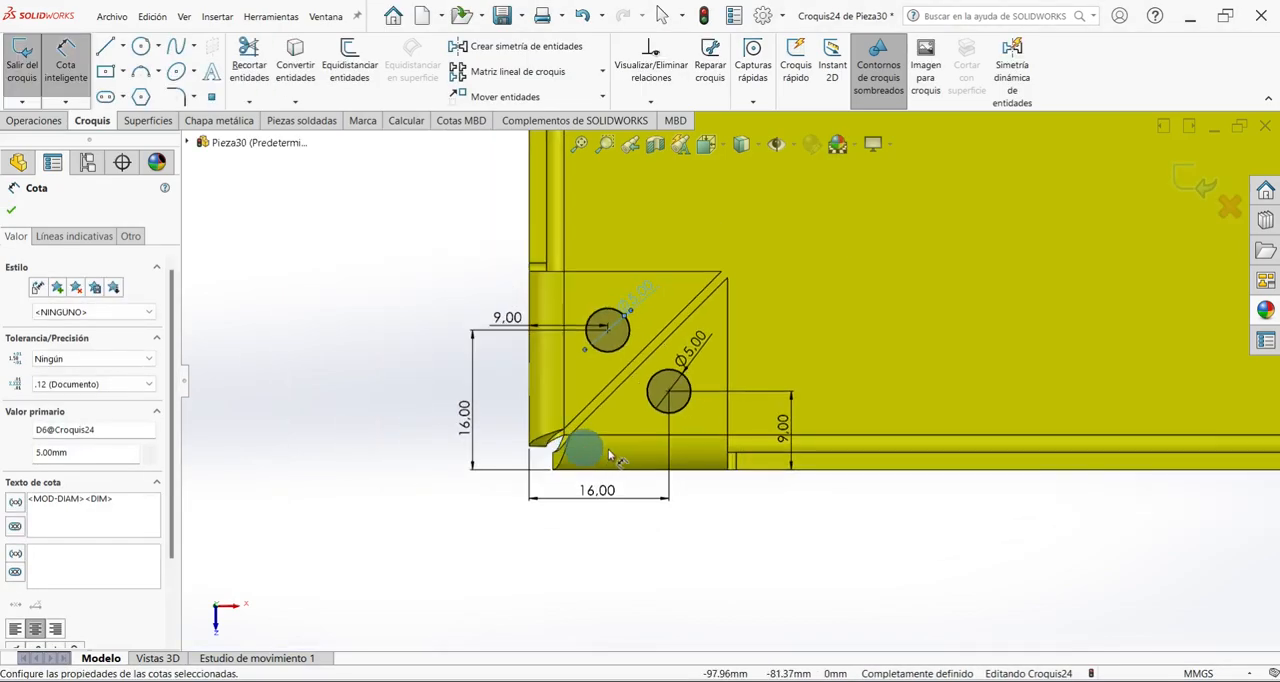
left_click(14, 213)
left_click(22, 62)
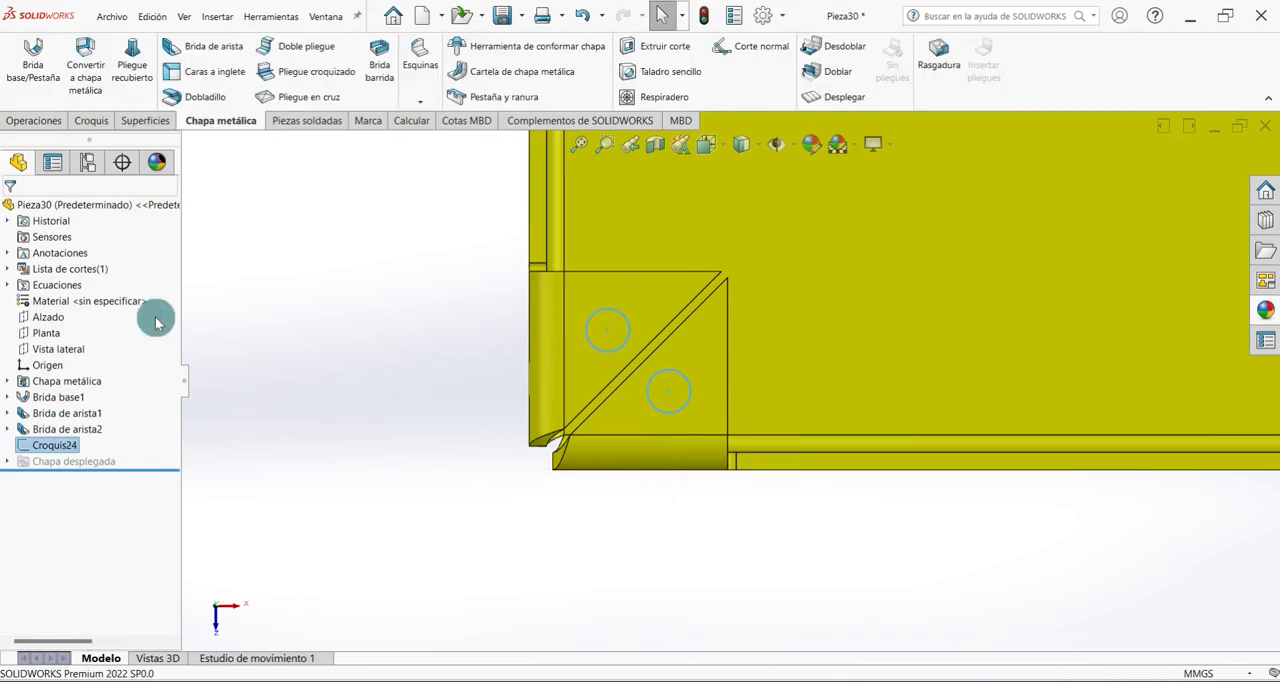
Cut-extrude the two-circle sketch 10 mm deep with Corte normal to make the holes through both corner tabs.
key("ctrl+7")
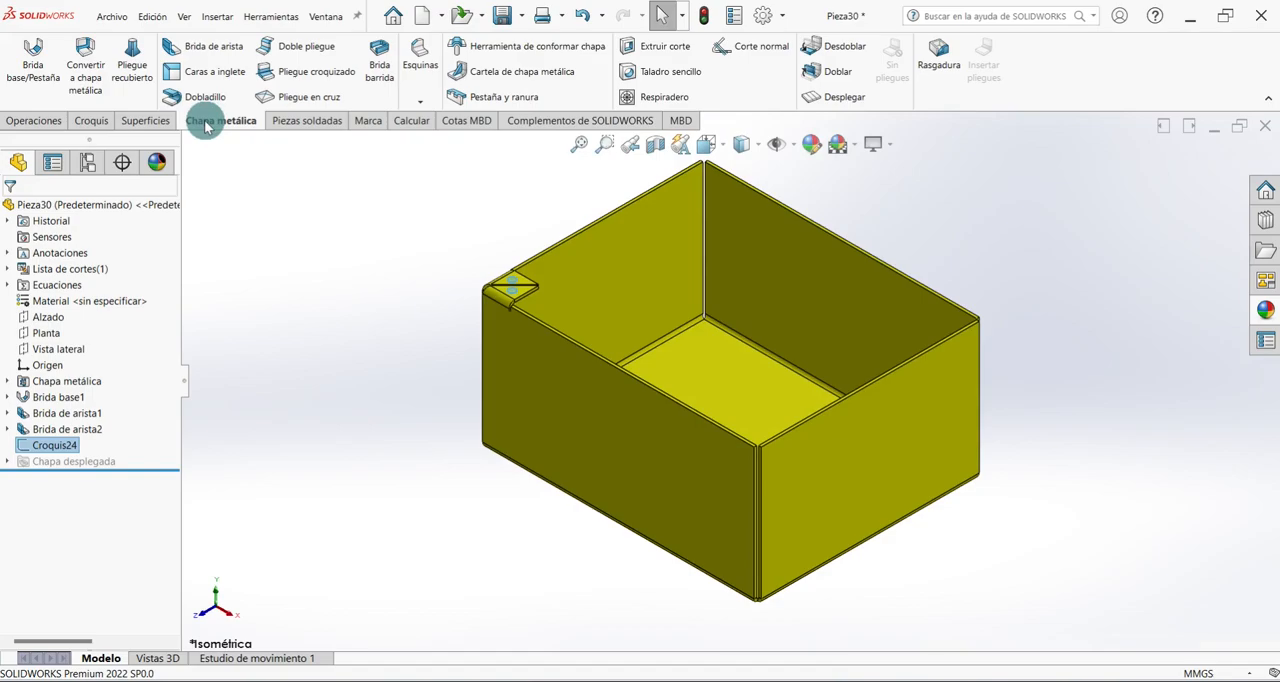
left_click(640, 46)
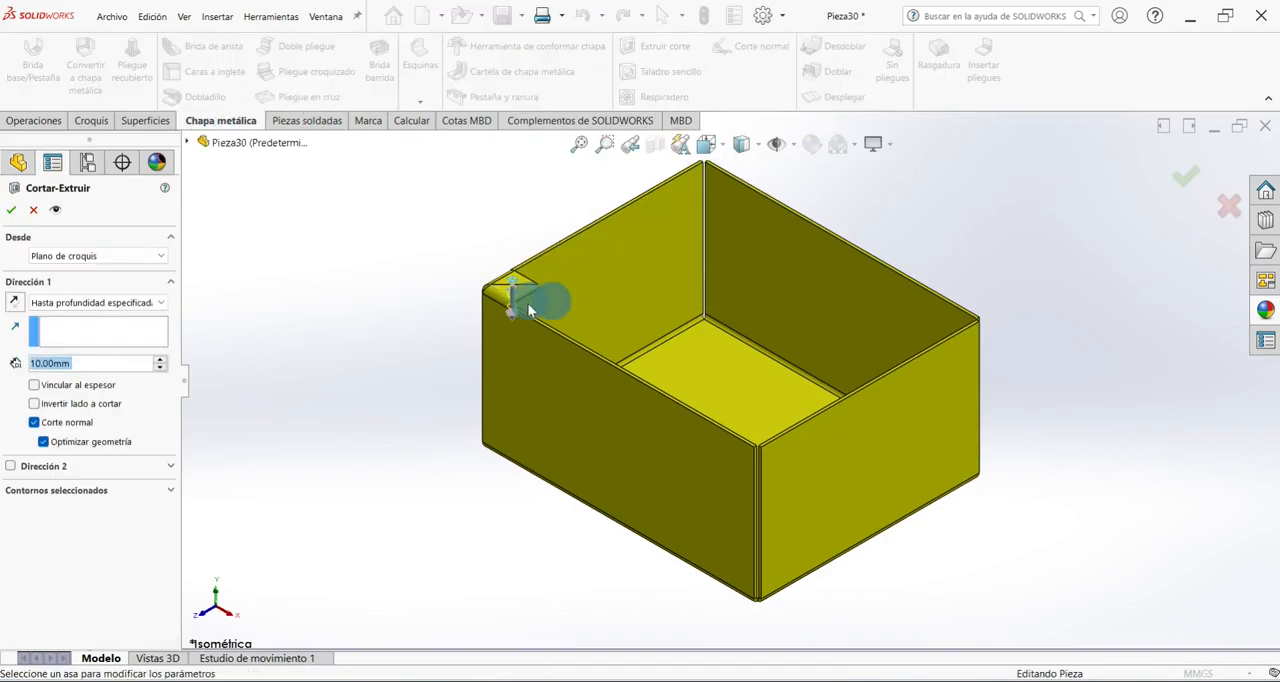
scroll(551, 301, "down", 3)
middle_click_drag(566, 272, 487, 268)
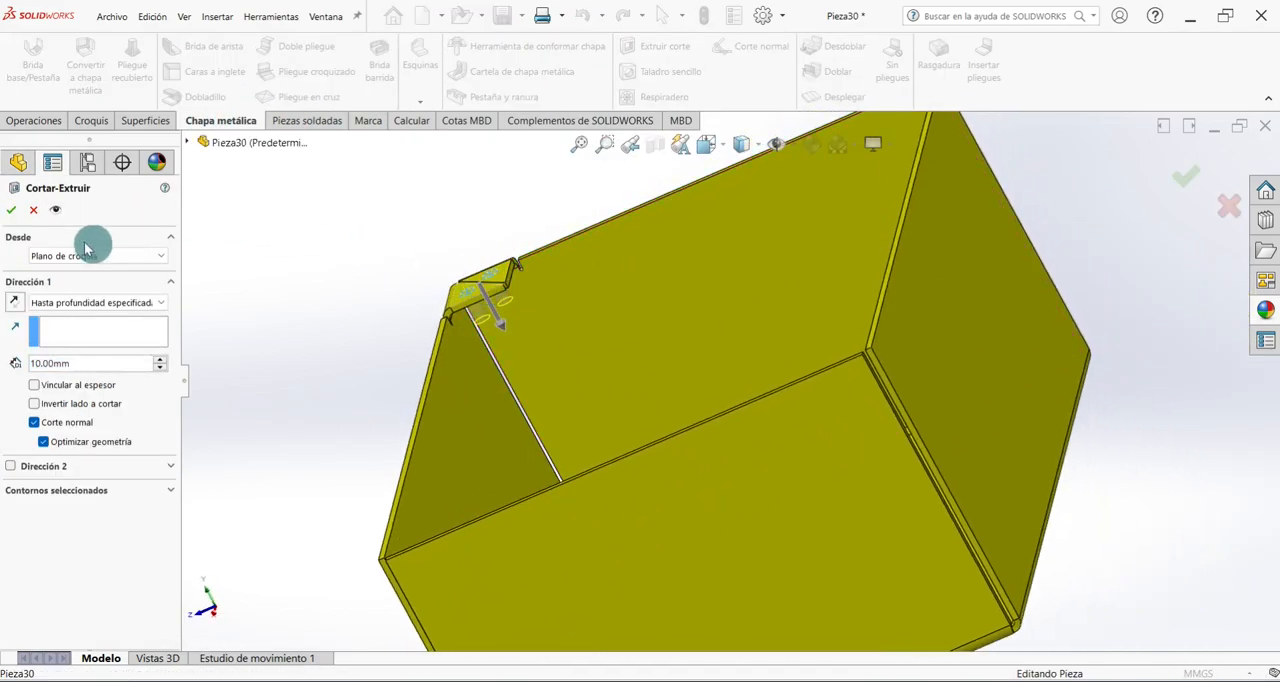
left_click(15, 215)
scroll(297, 349, "up", 3)
middle_click_drag(297, 349, 513, 600)
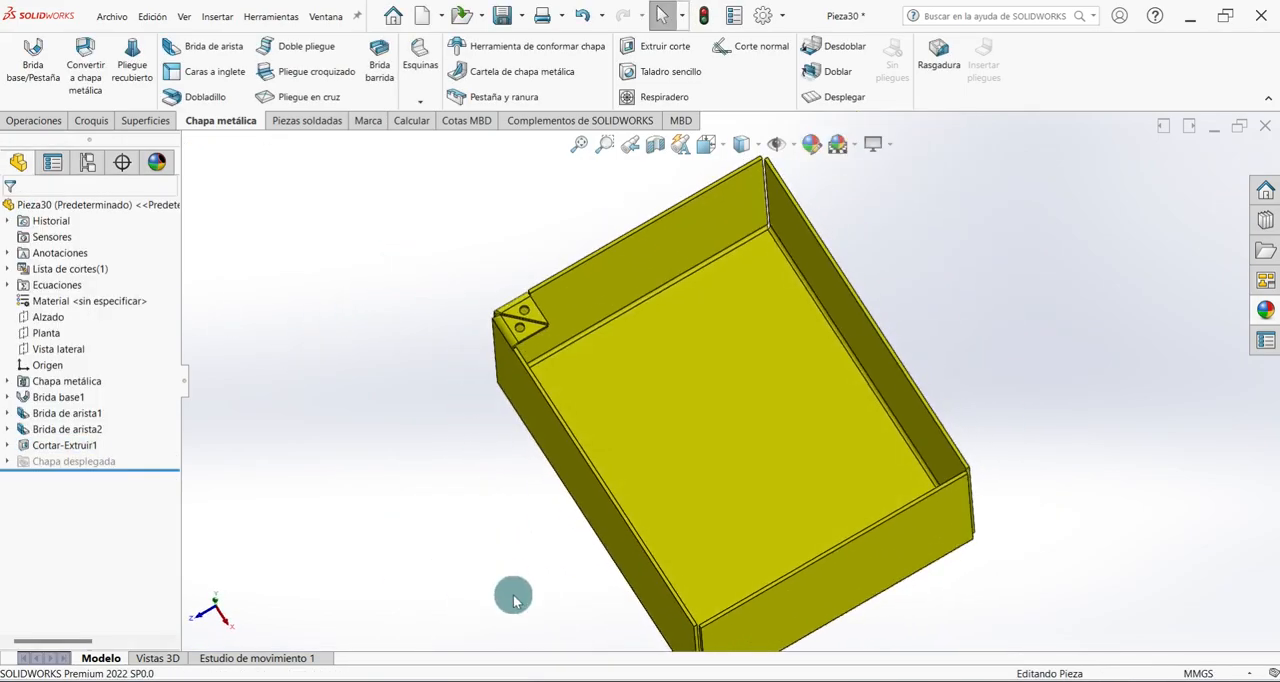
key("ctrl+7")
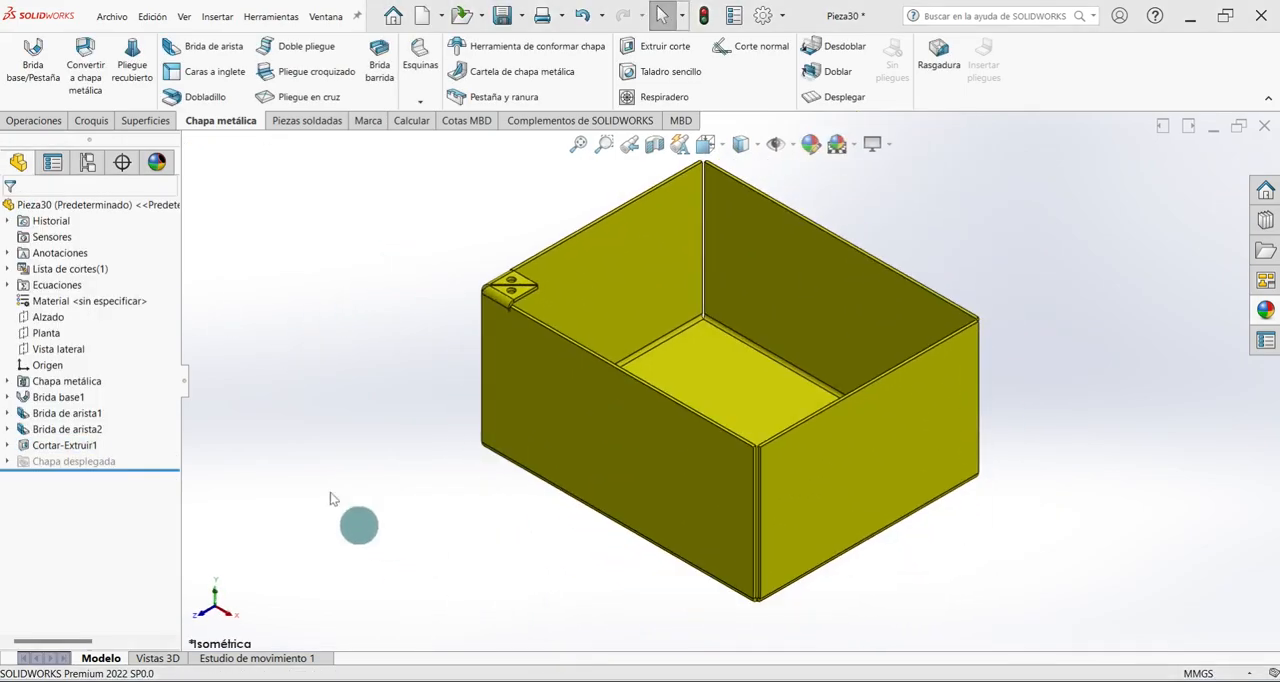
Mirror the corner tab flange Brida de arista2 and the hole cut Cortar-Extruir1 about the Alzado plane.
left_click(45, 121)
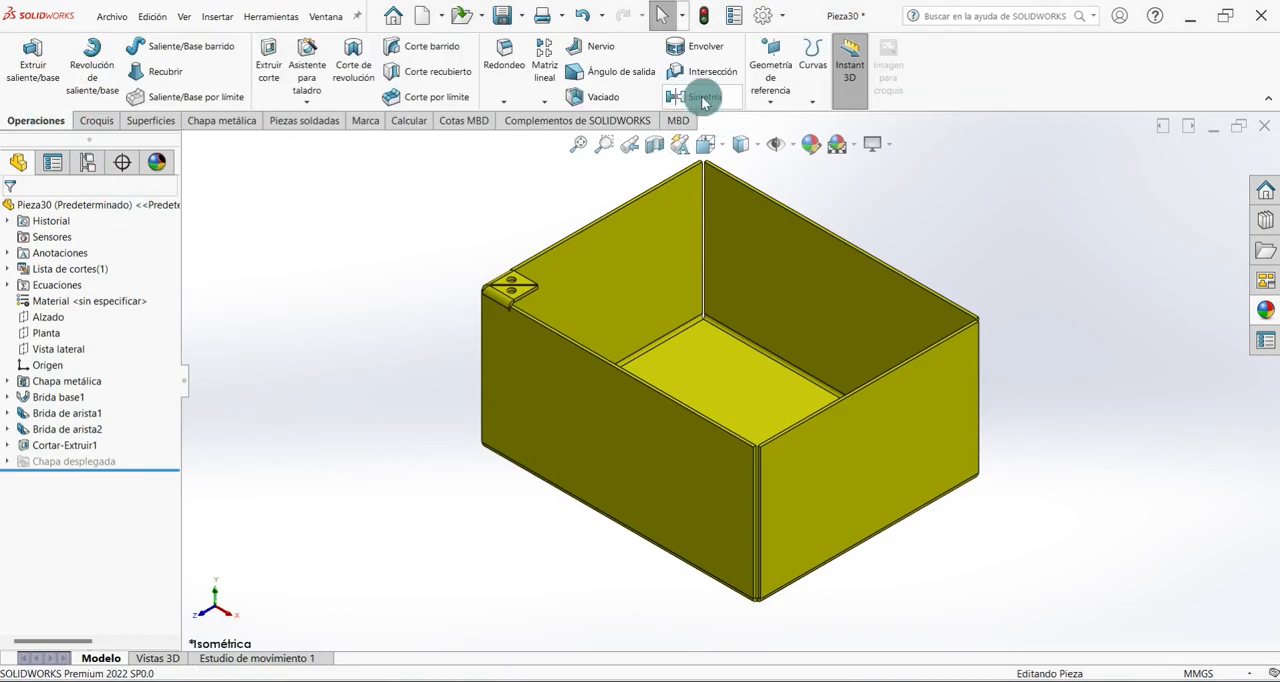
left_click(704, 97)
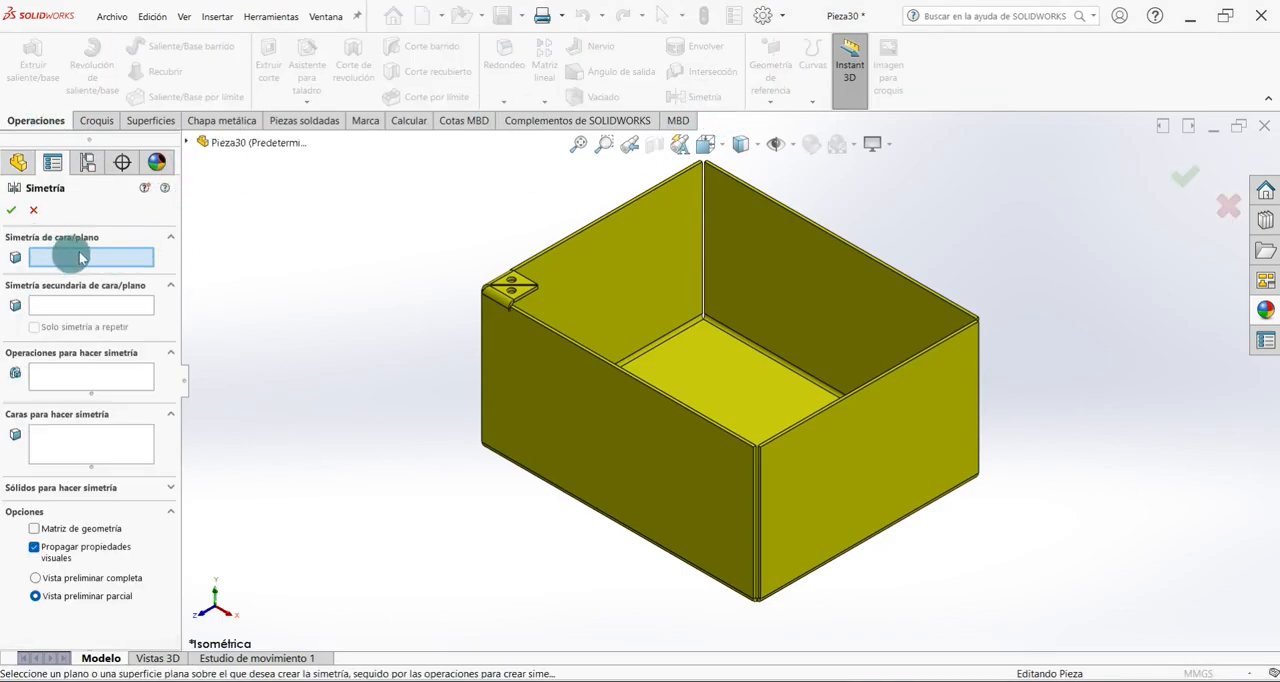
left_click(186, 142)
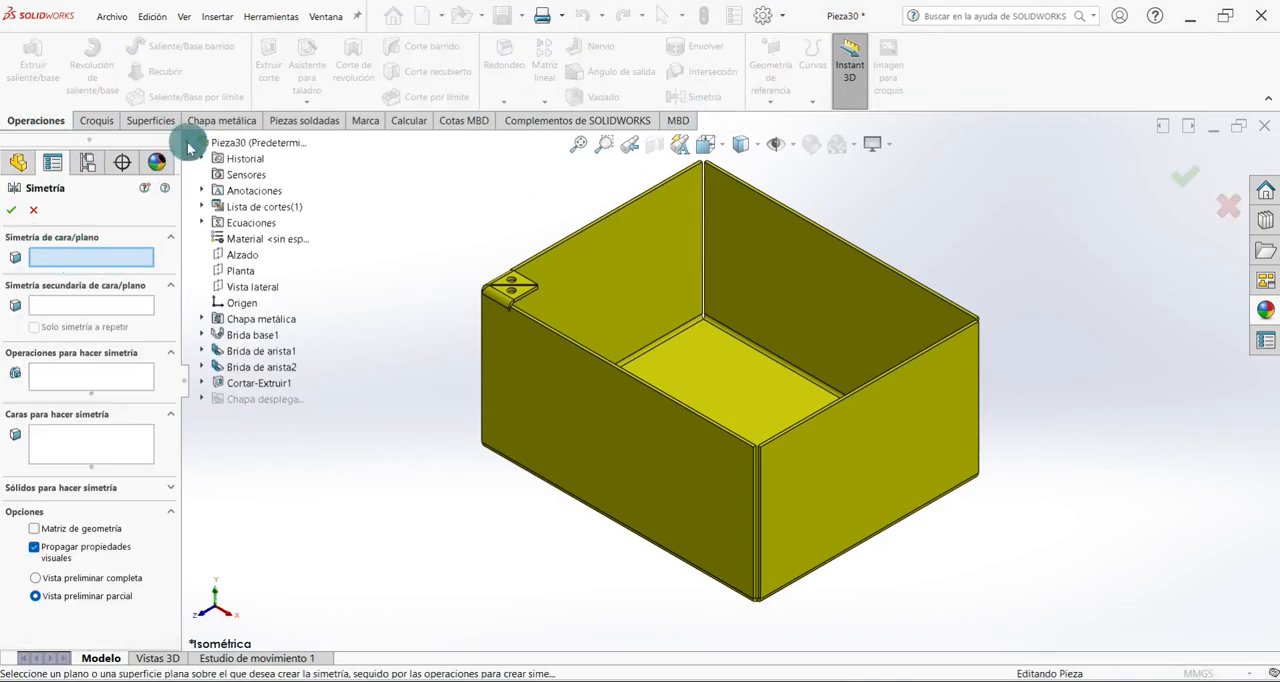
left_click(238, 256)
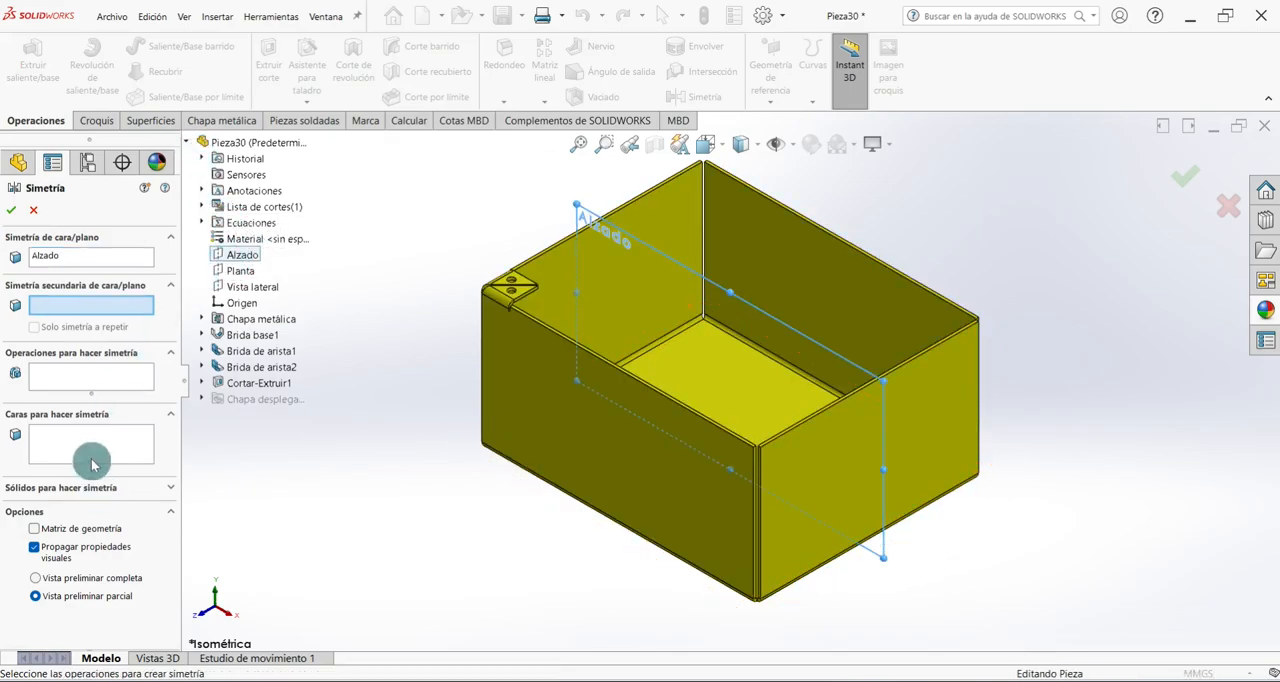
left_click(93, 380)
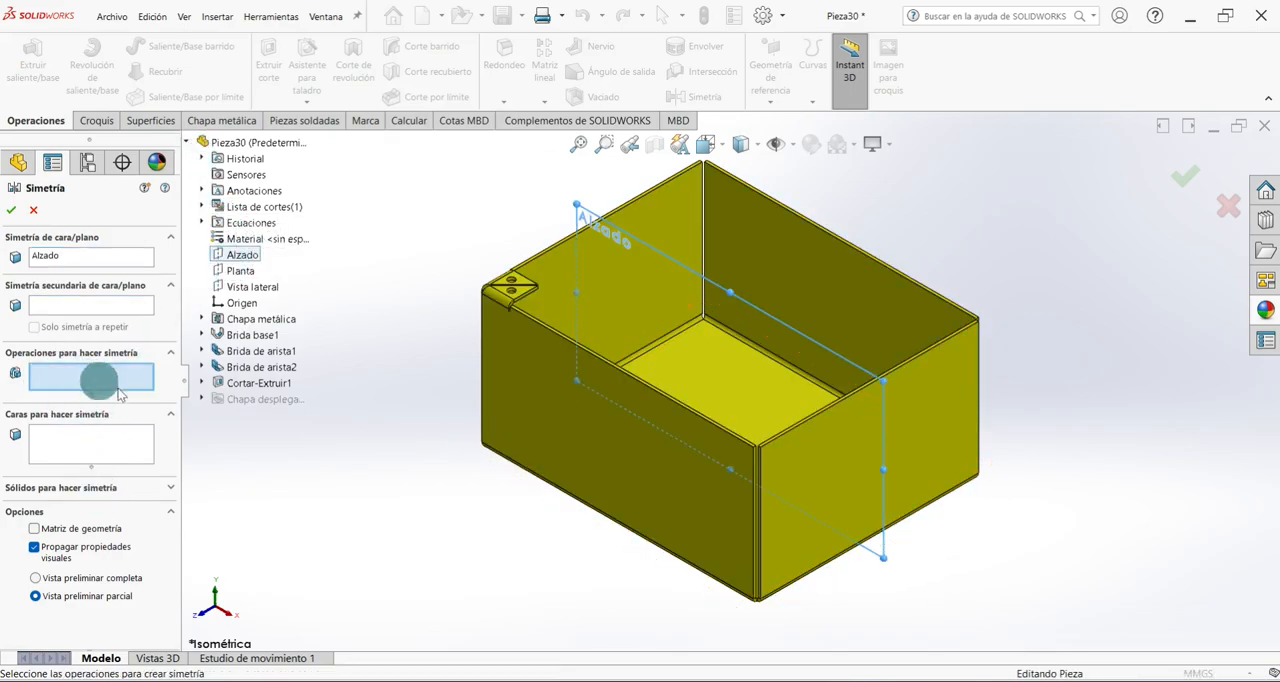
left_click(240, 372)
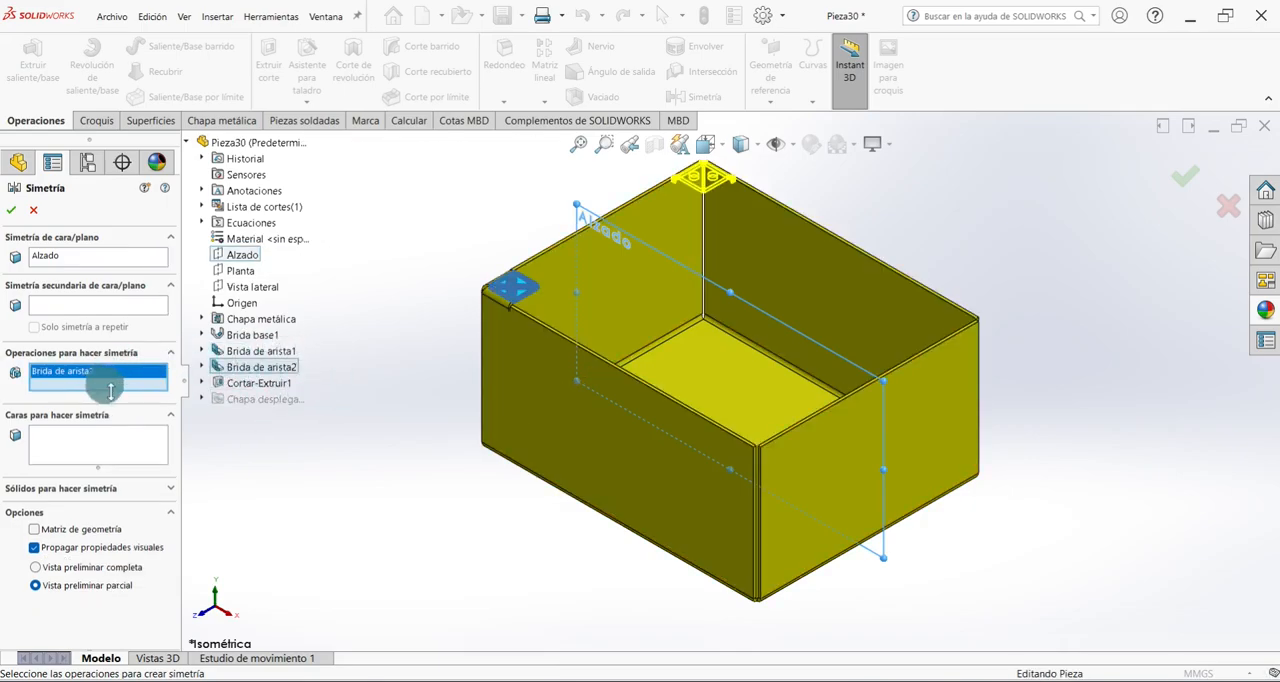
left_click(228, 390)
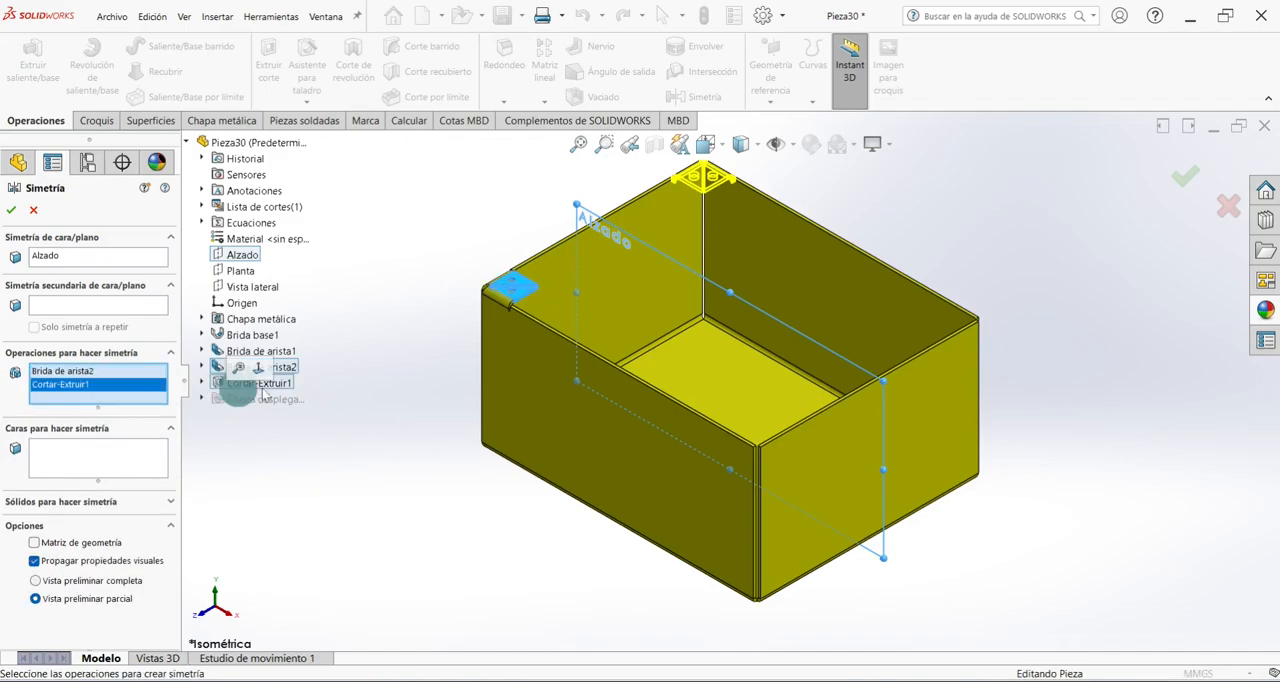
left_click(9, 210)
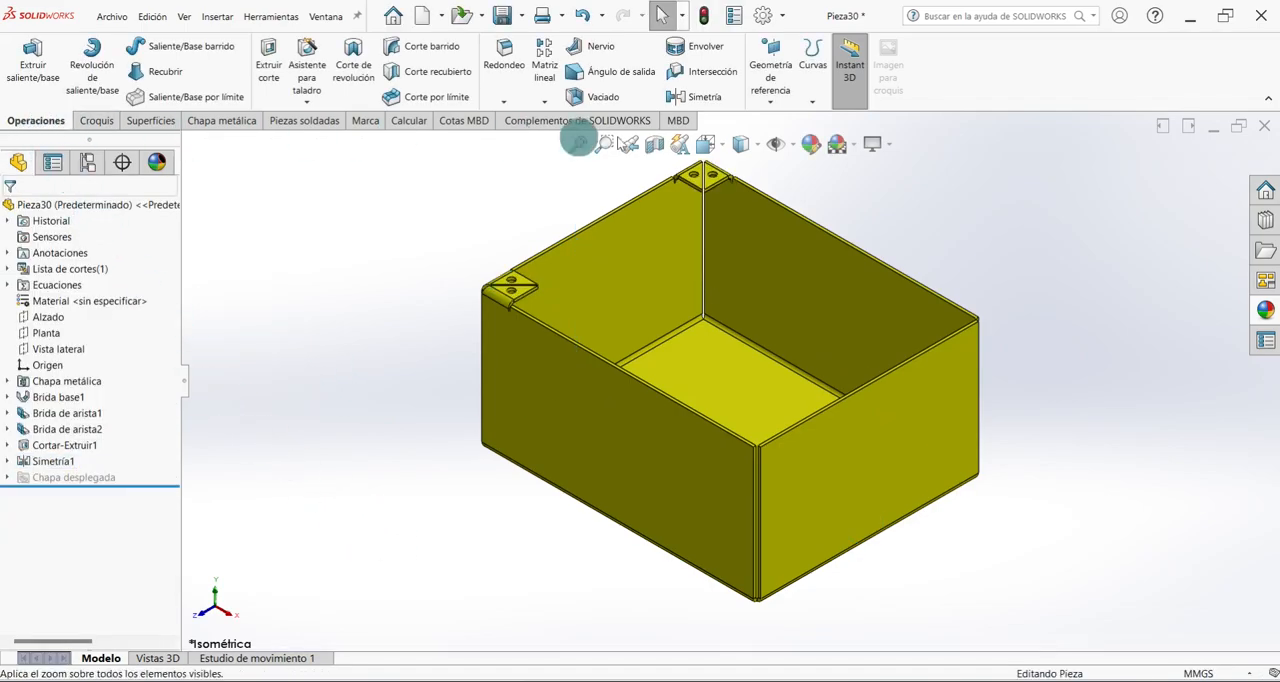
Mirror the Simetría1 feature about the Vista lateral plane to add tabs with holes at the two remaining corners.
left_click(674, 96)
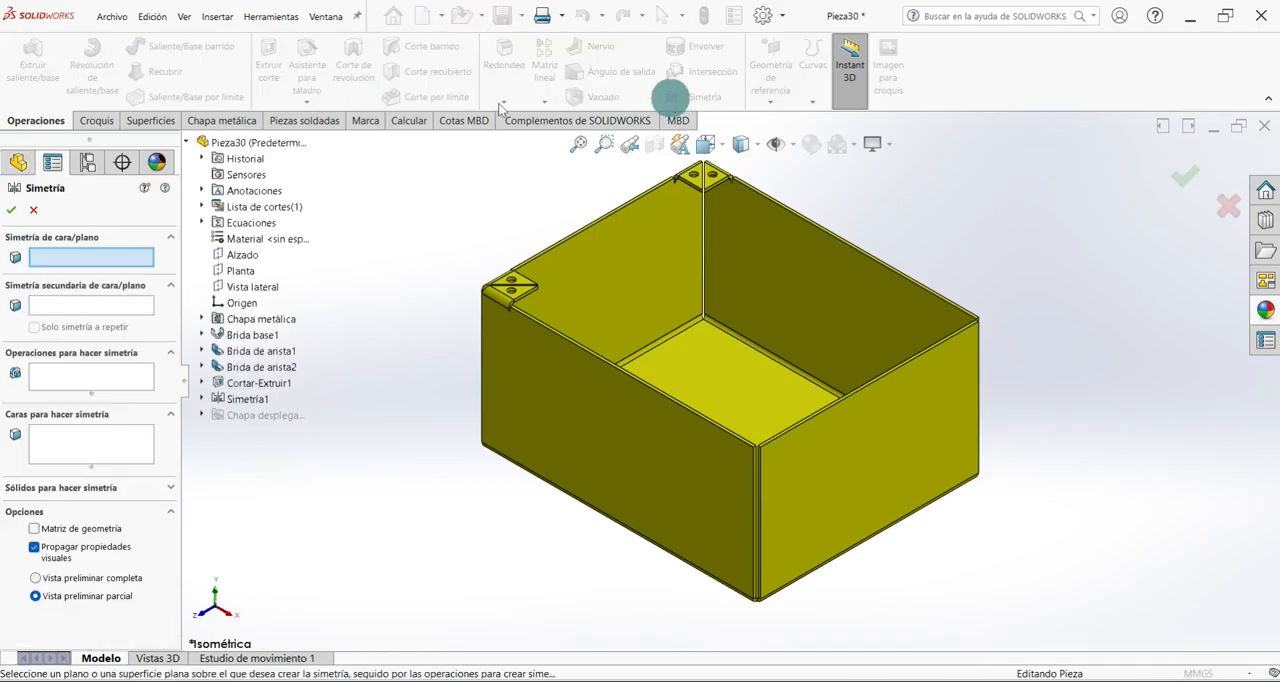
left_click(262, 287)
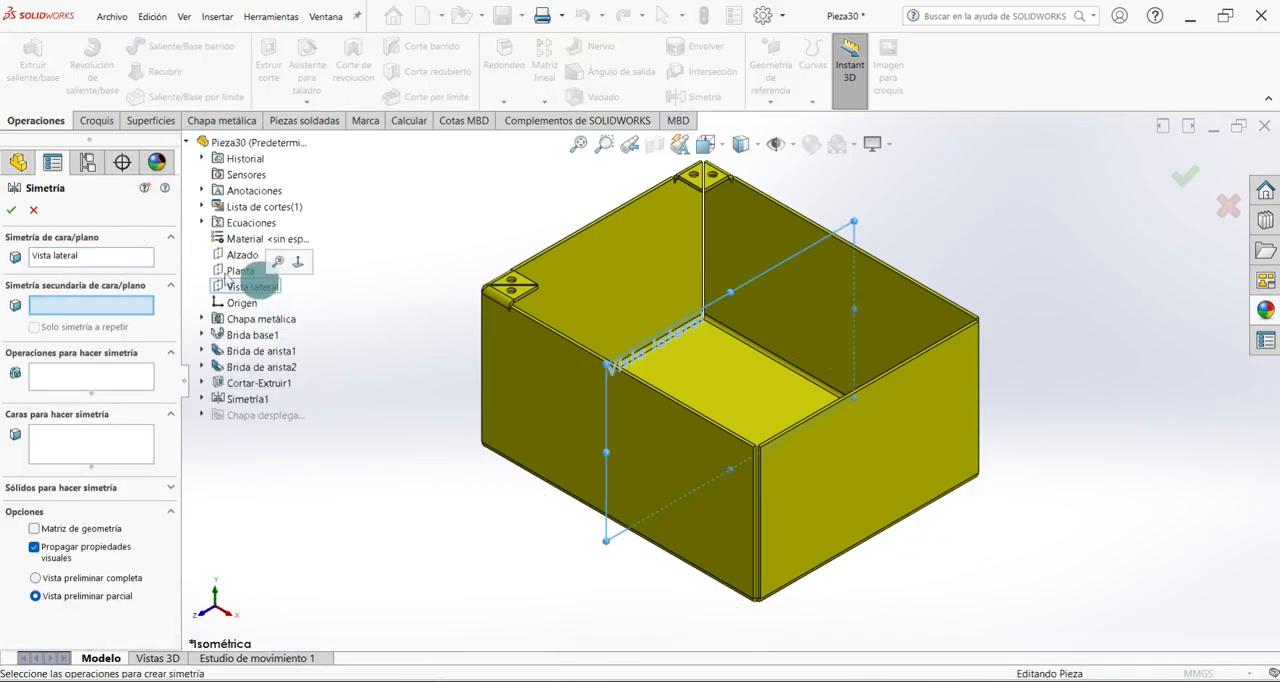
left_click(46, 381)
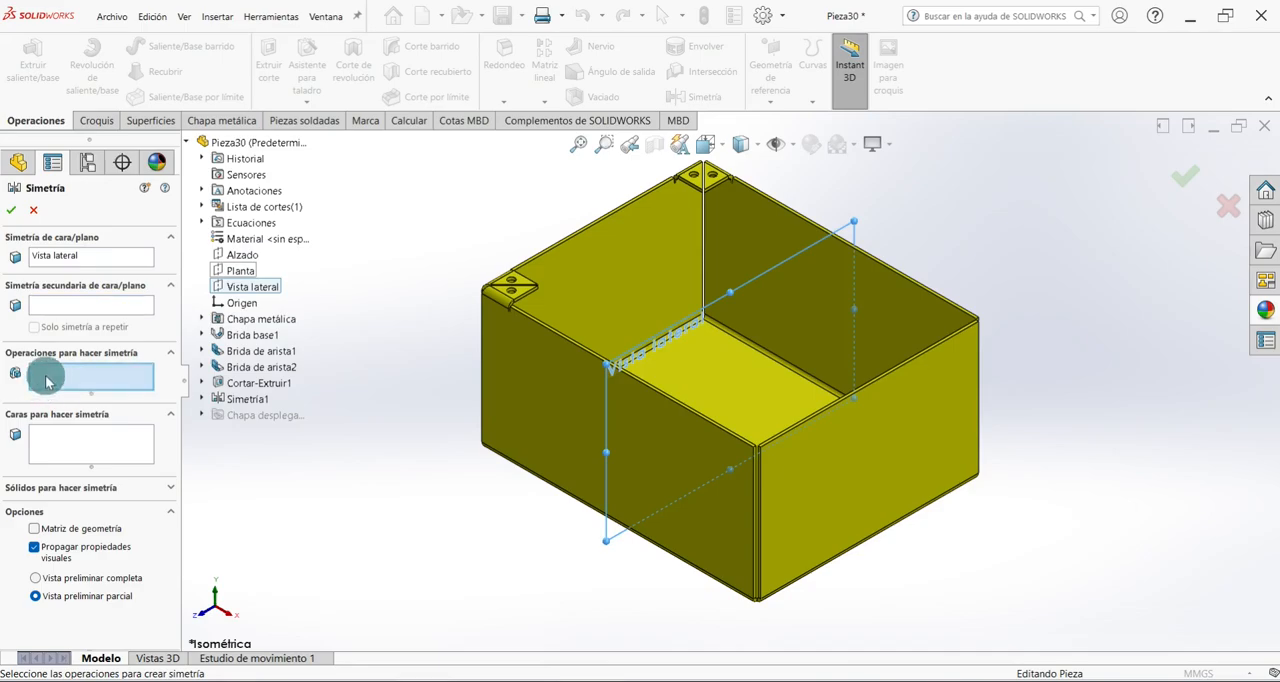
left_click(226, 399)
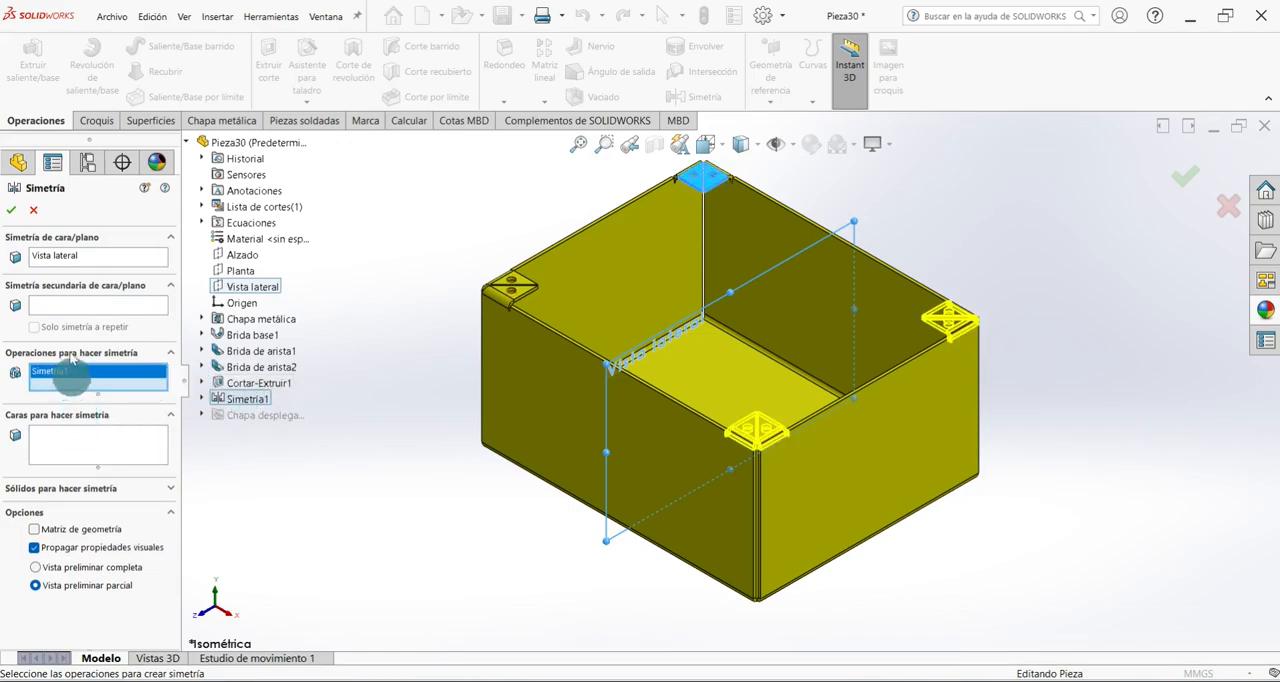
left_click(10, 210)
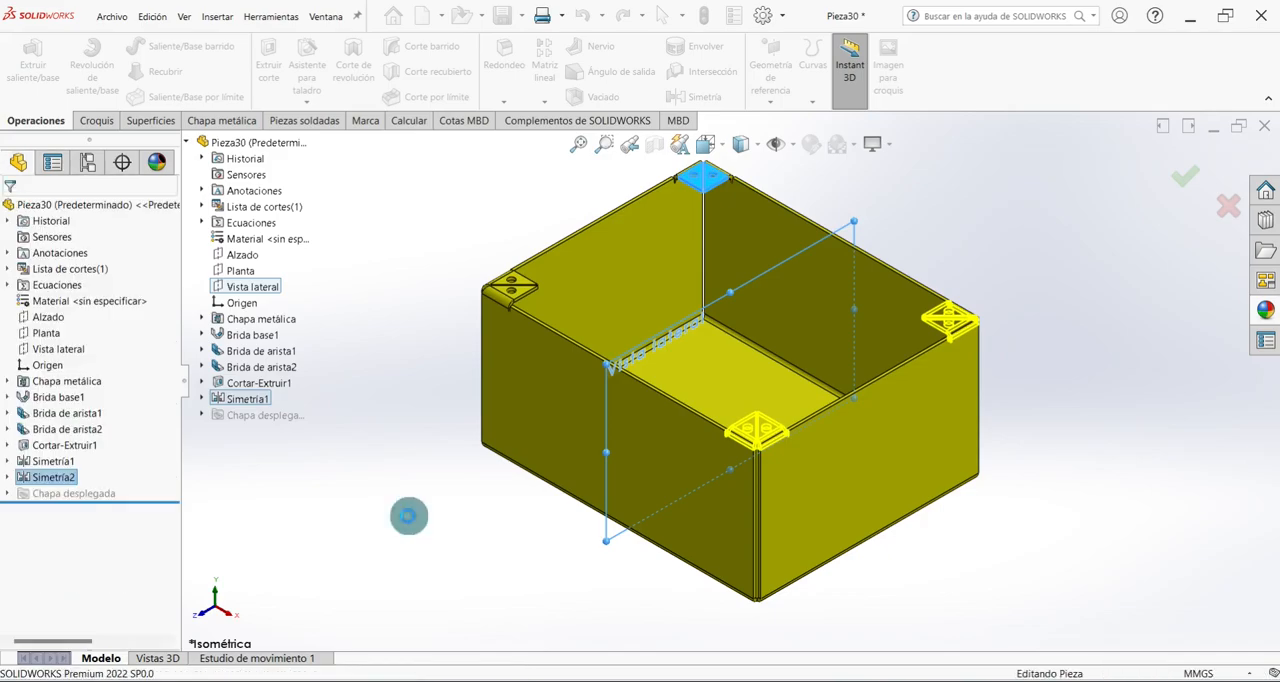
Start a Romper esquina feature with a 5 mm Chaflán break and pick the two inner tip edges of the first corner's tabs.
middle_click_drag(414, 517, 433, 538)
key("ctrl+7")
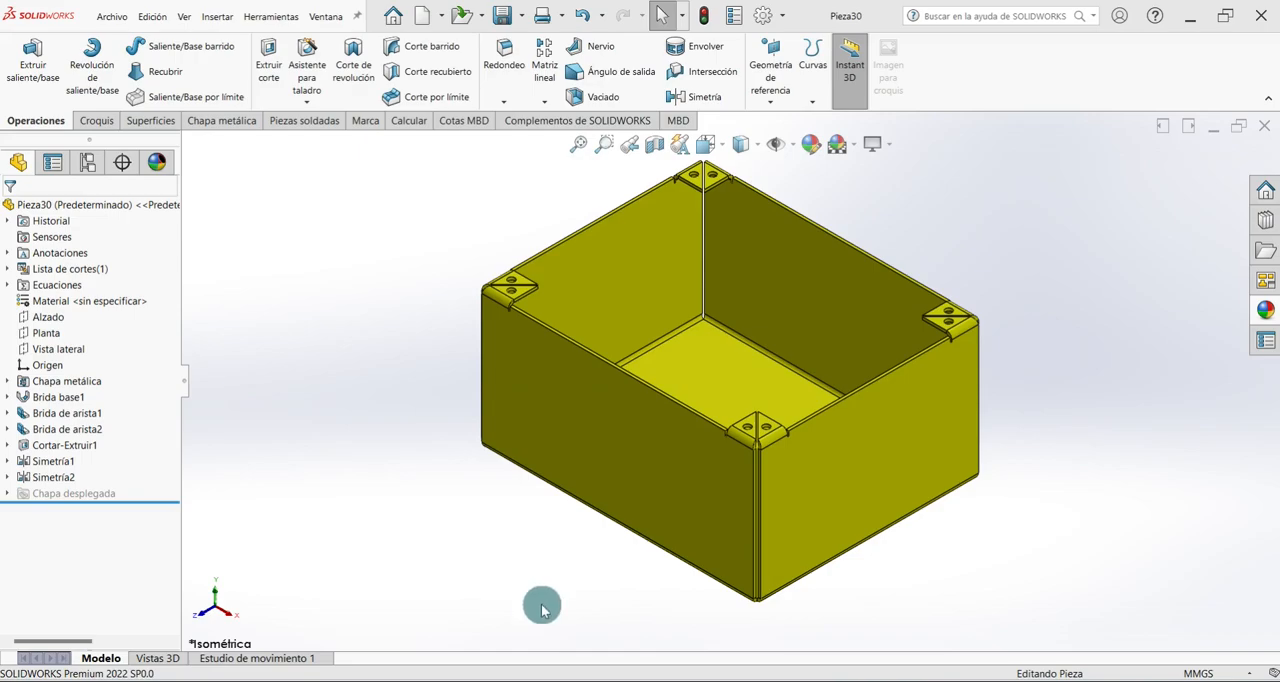
left_click(215, 120)
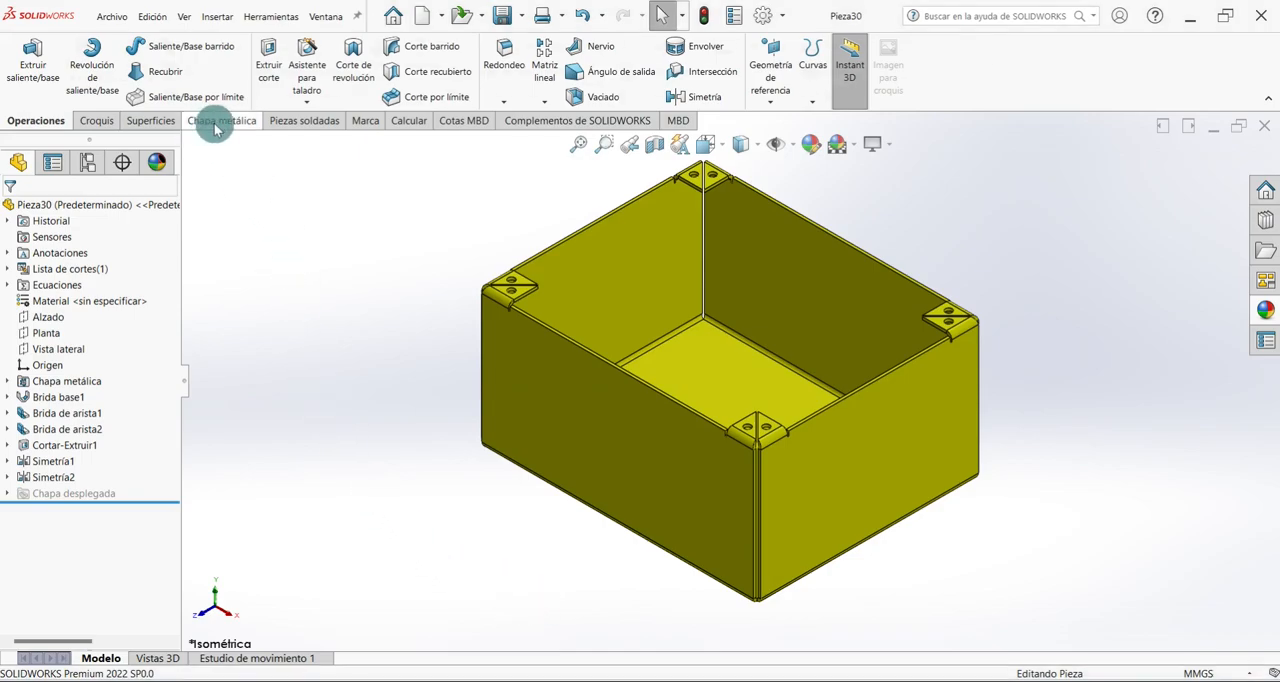
left_click(420, 102)
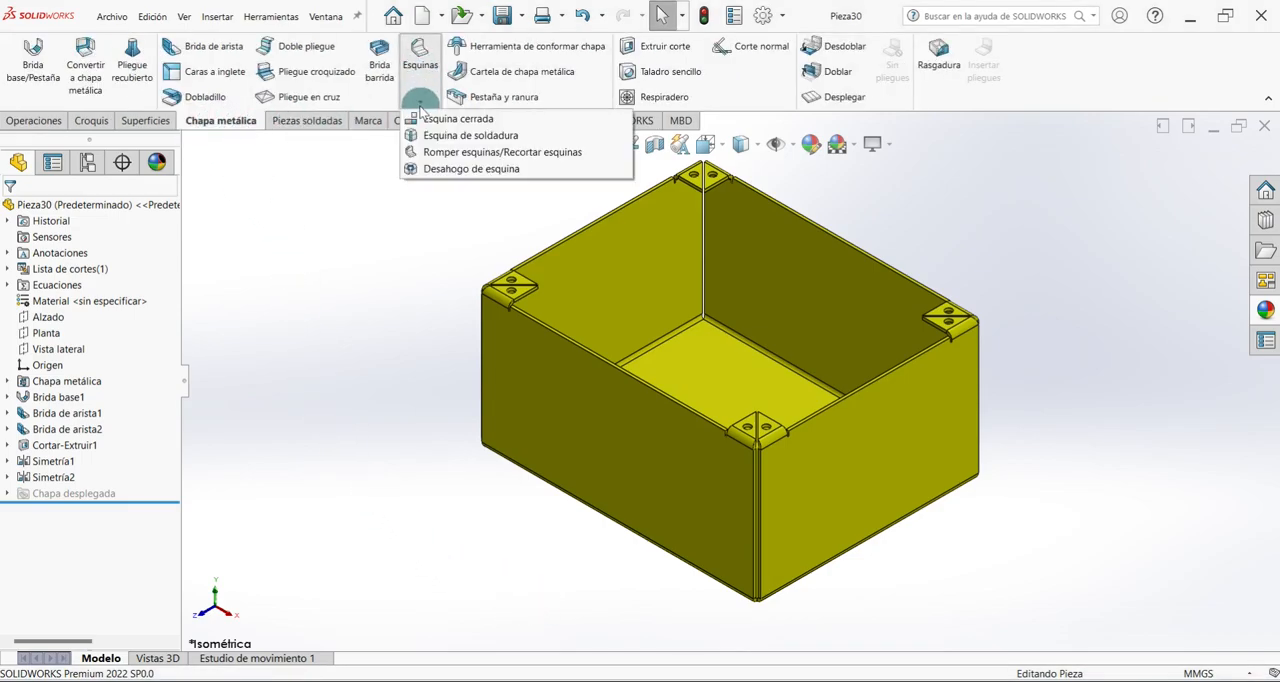
left_click(503, 152)
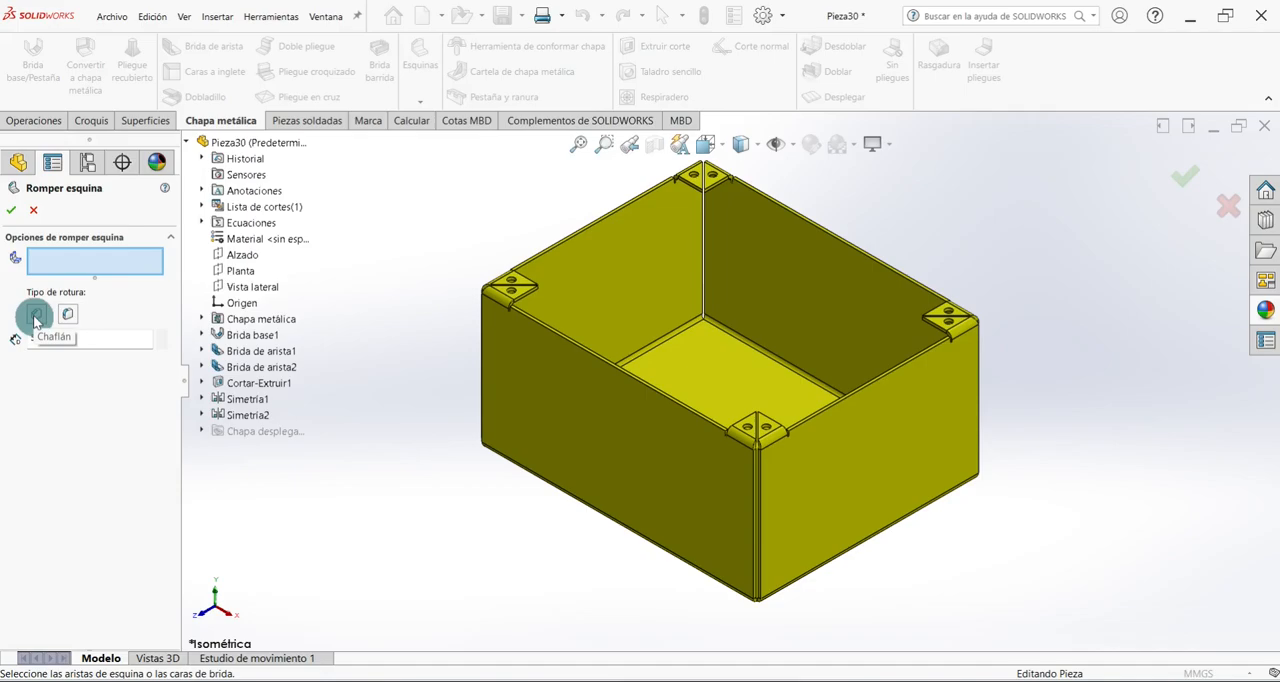
left_click_drag(89, 338, 28, 339)
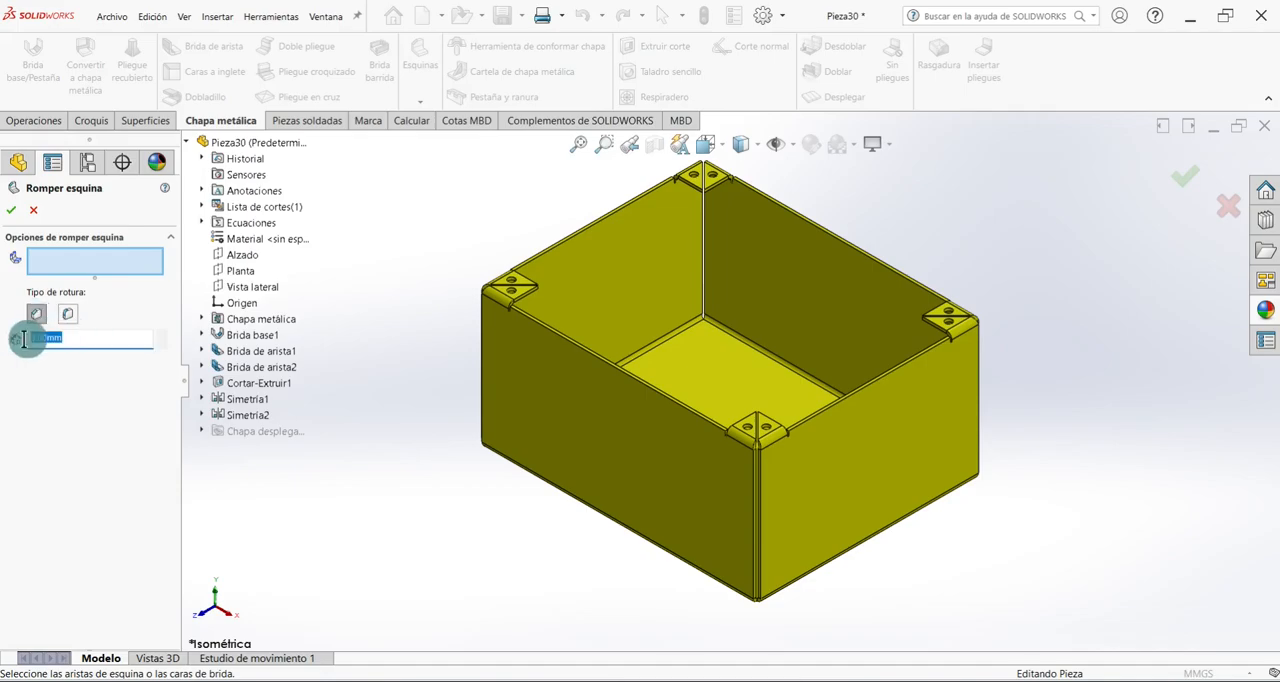
scroll(527, 285, "down", 6)
scroll(593, 300, "down", 4)
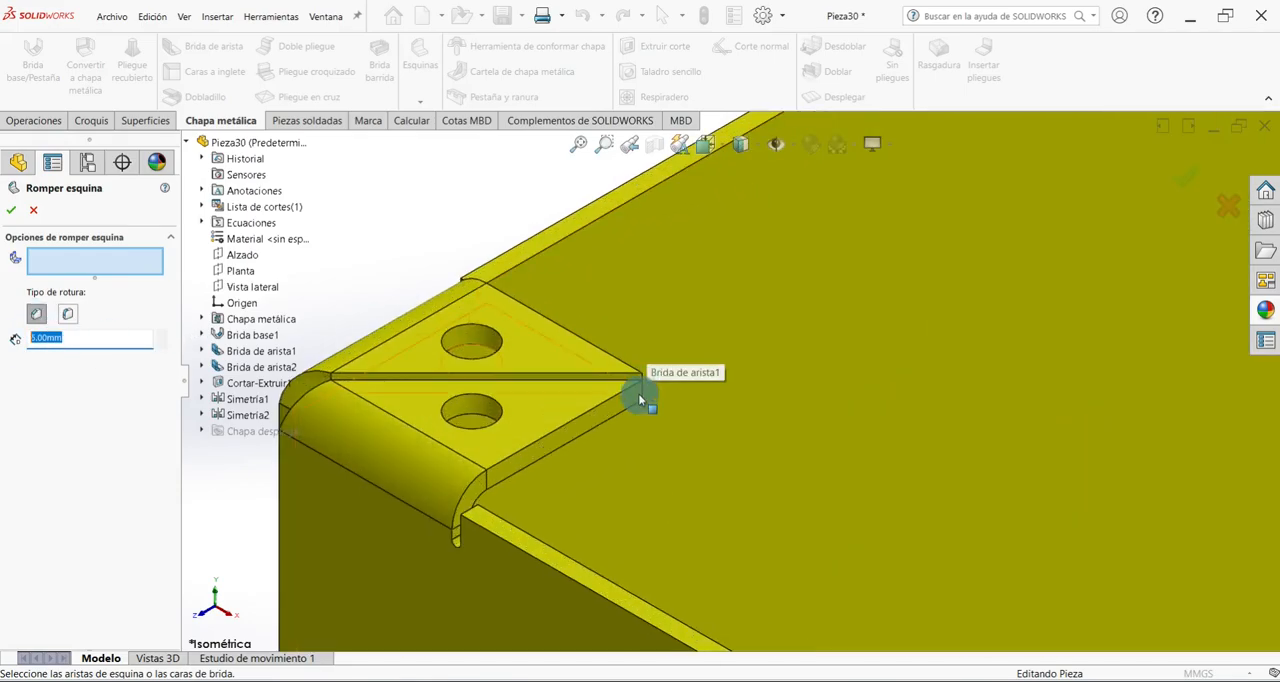
left_click(644, 390)
left_click(523, 449)
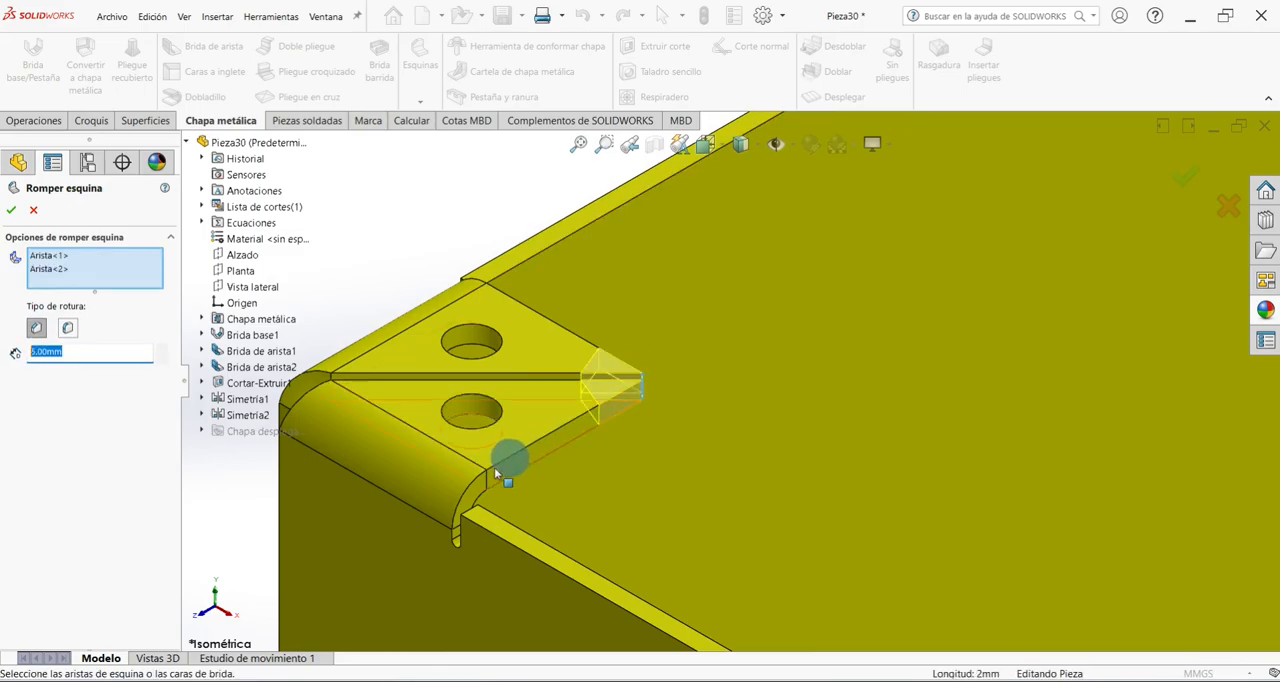
Add the inner tip edges of the tab pairs at two more box corners to the corner break selection.
scroll(1153, 232, "up", 5)
scroll(1020, 177, "down", 6)
middle_click_drag(873, 257, 801, 277)
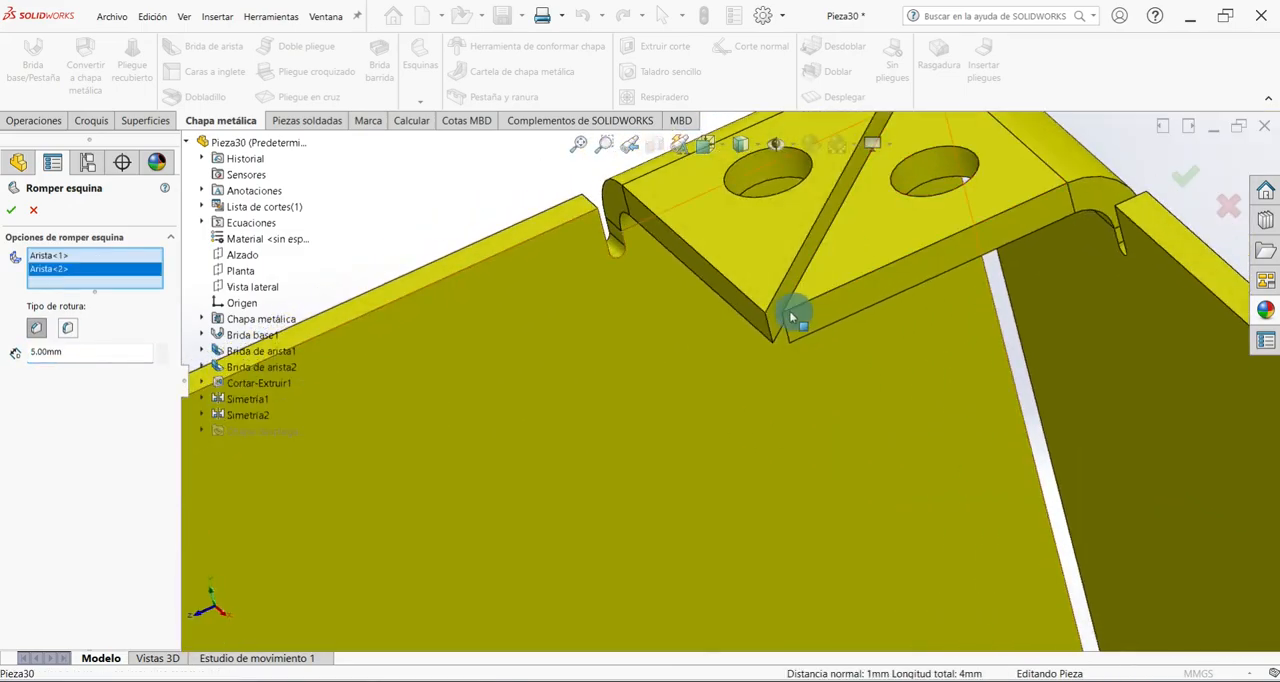
left_click(770, 327)
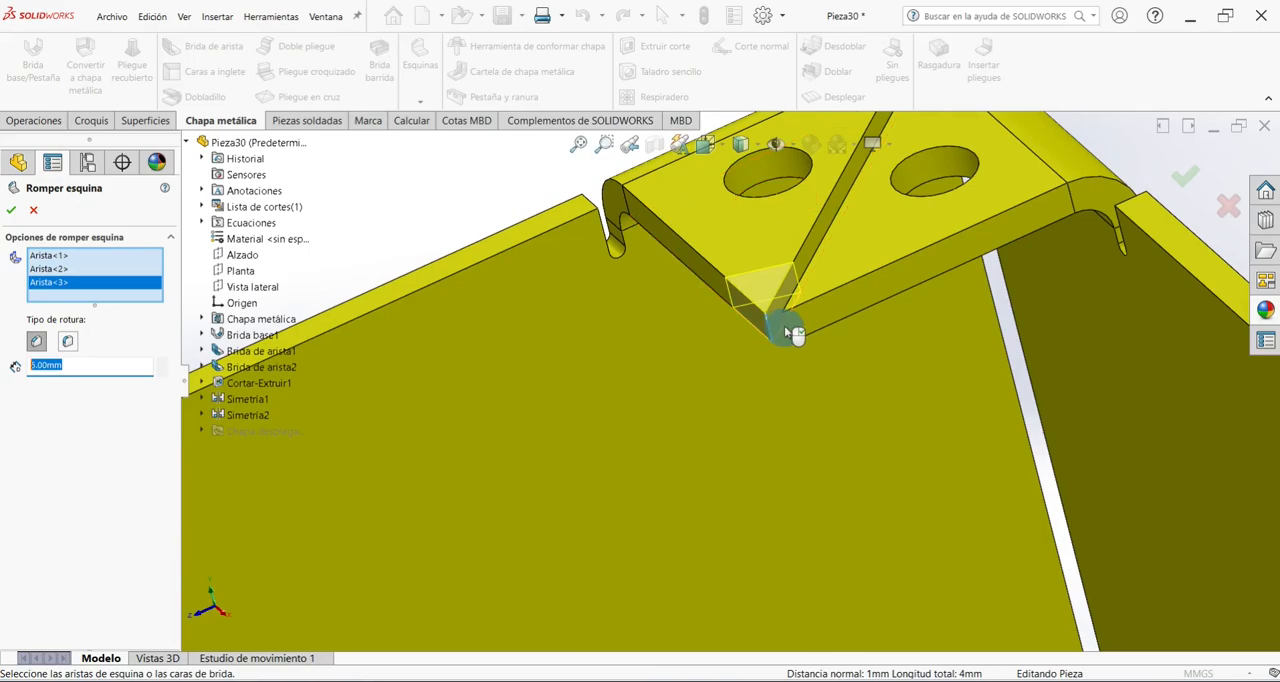
left_click(787, 331)
scroll(790, 326, "up", 6)
scroll(787, 324, "down", 10)
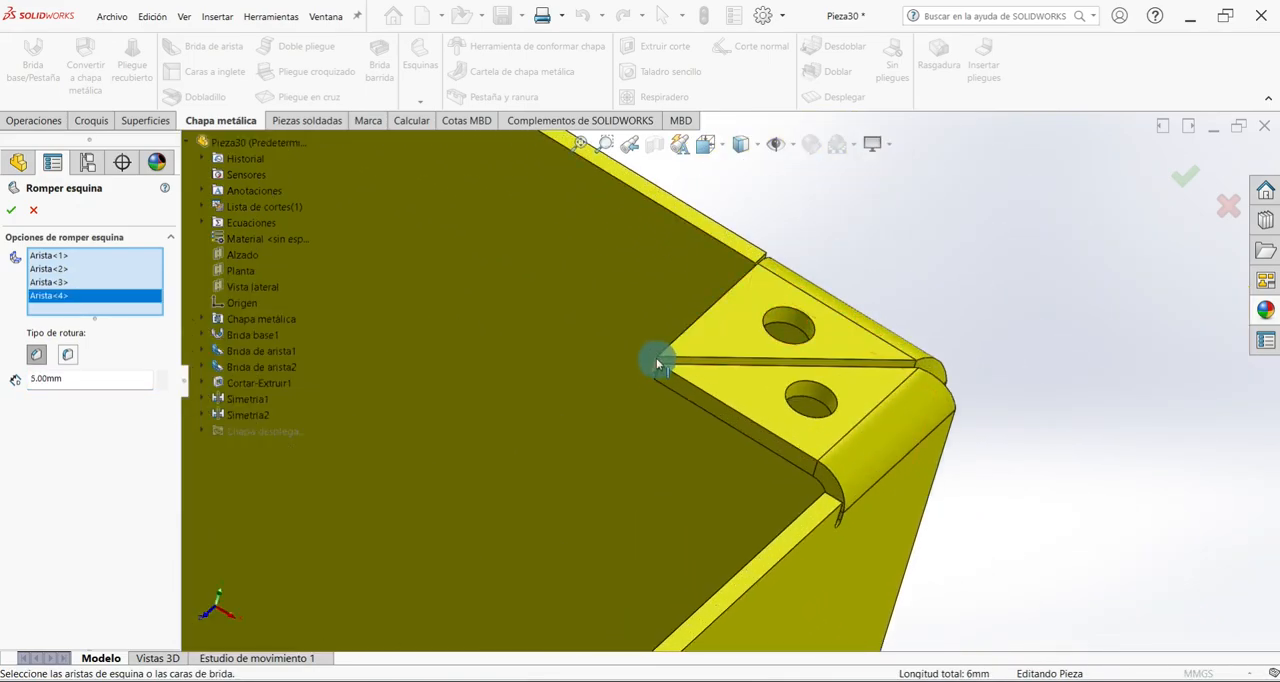
left_click(656, 359)
left_click(657, 369)
Add the two tip edges of the last corner's tabs and apply the 5 mm chamfer break to all selected edges.
scroll(731, 340, "up", 10)
middle_click_drag(708, 398, 785, 530)
scroll(724, 430, "down", 5)
scroll(724, 425, "down", 5)
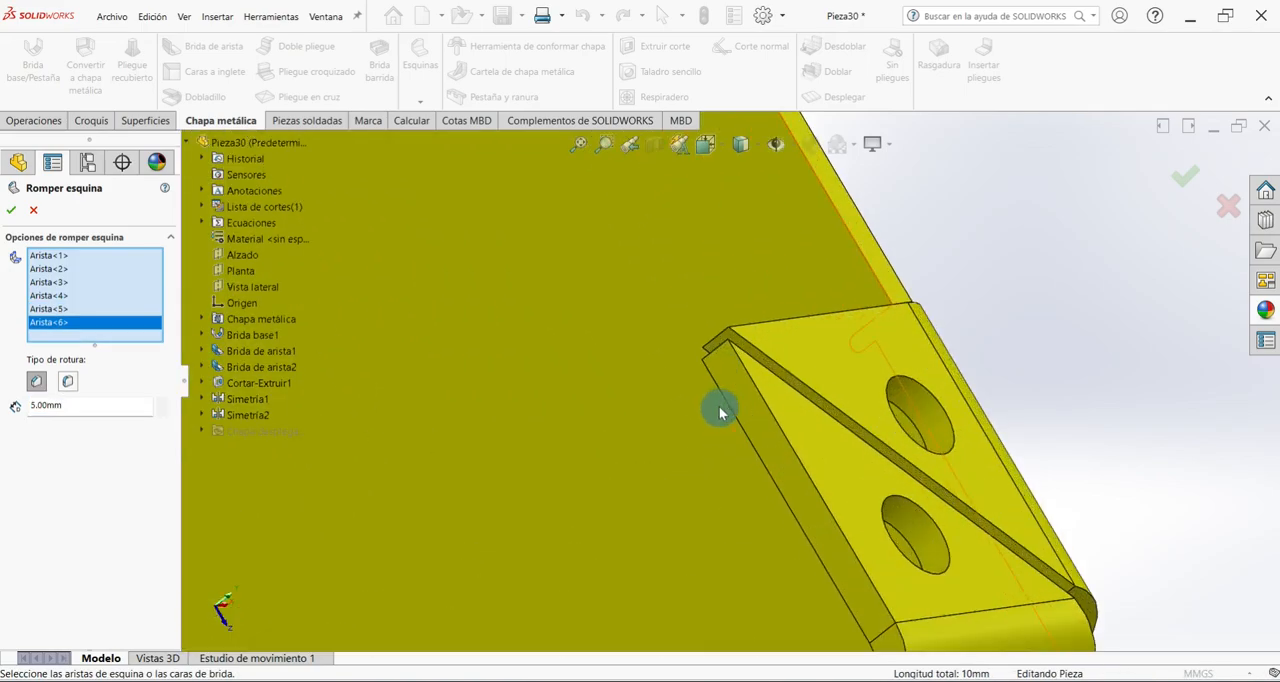
left_click(717, 340)
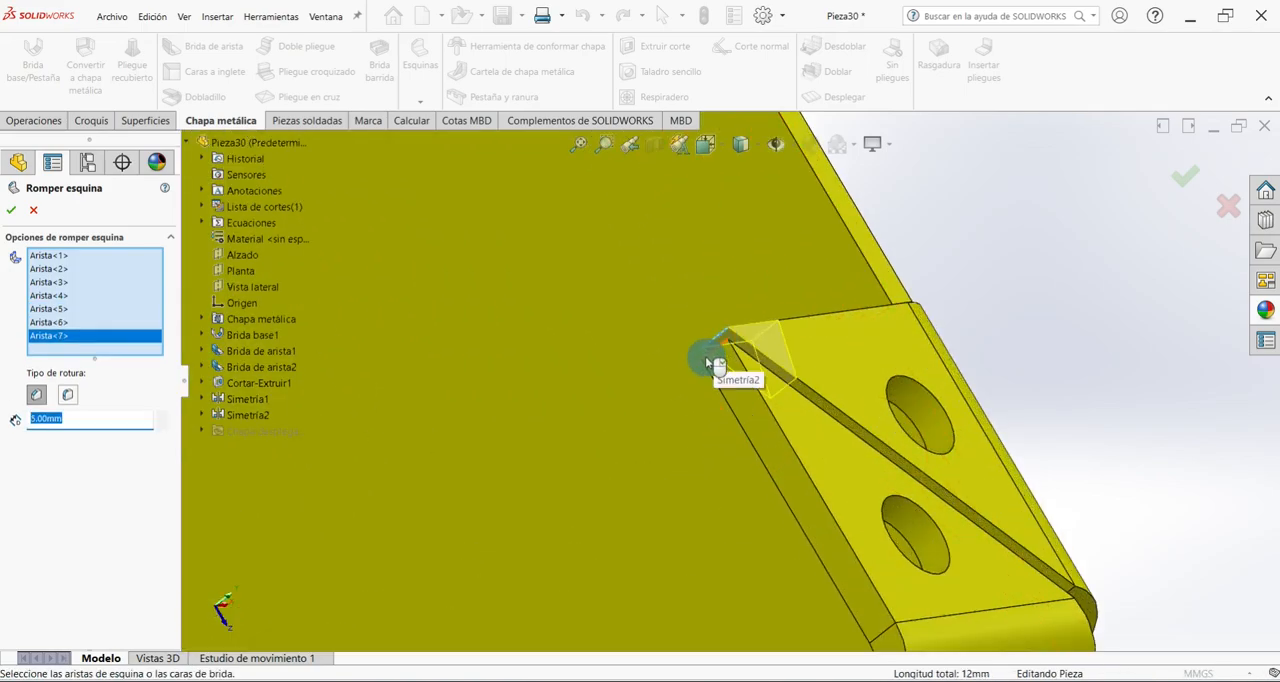
left_click(748, 413)
scroll(748, 418, "up", 10)
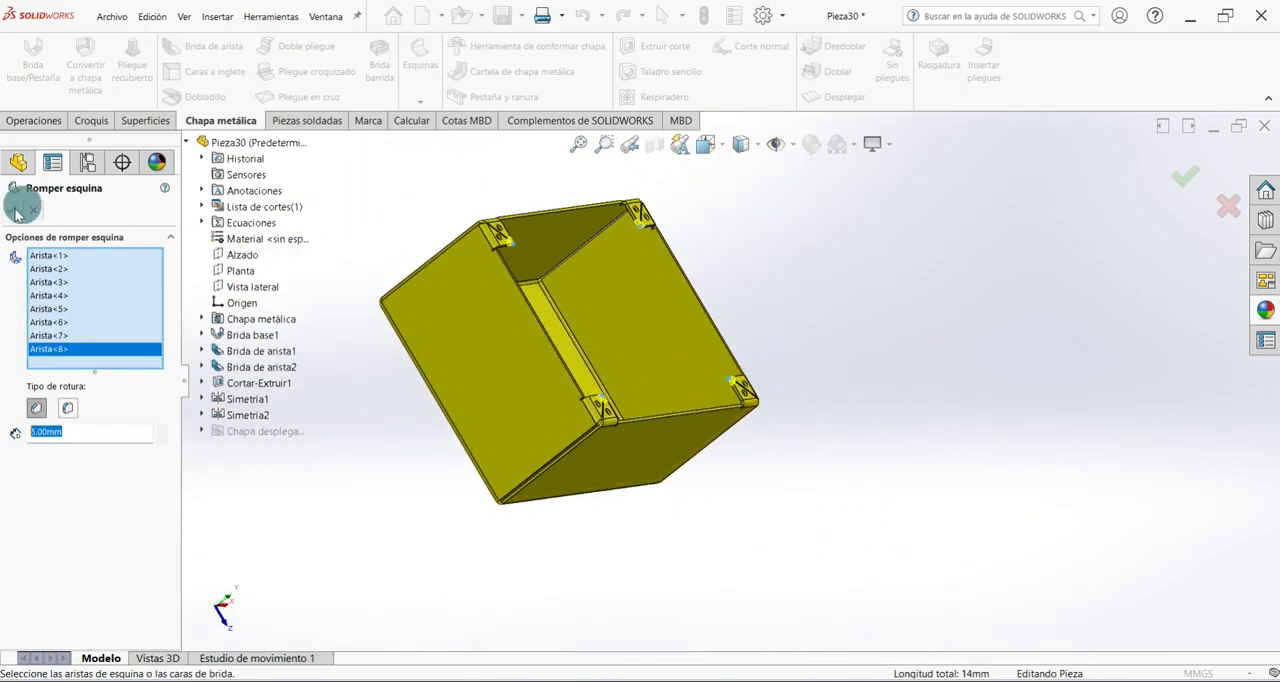
left_click(10, 208)
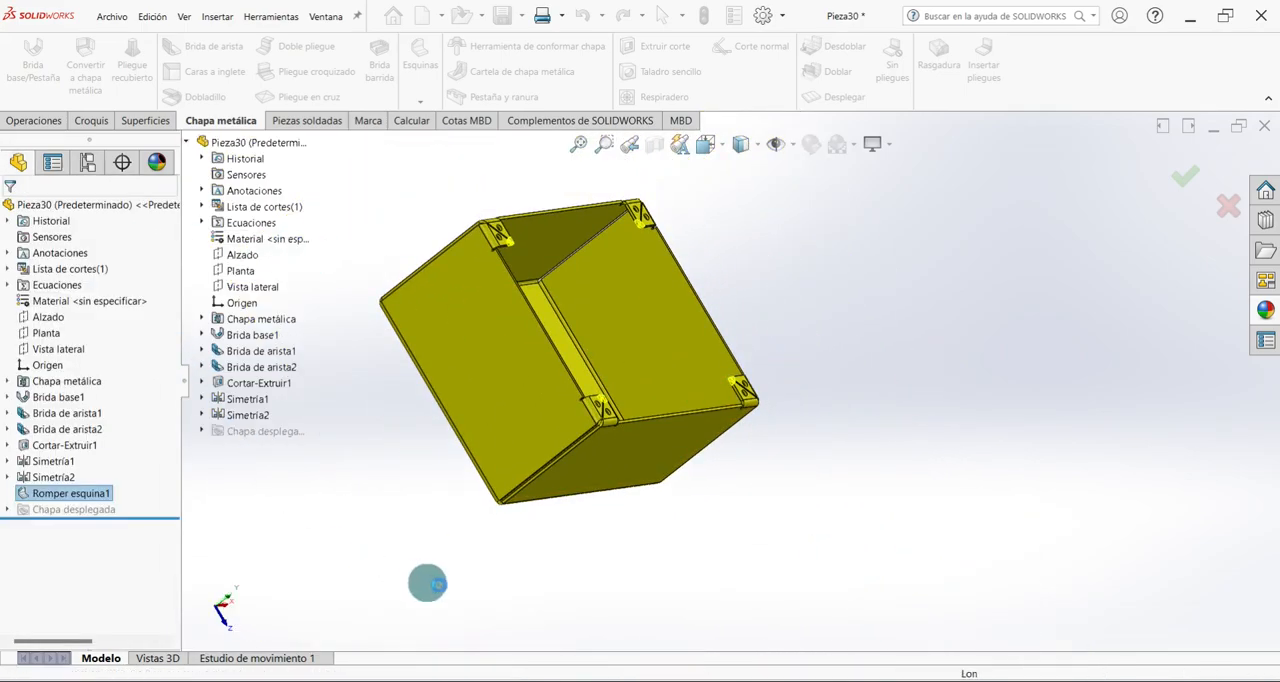
key("ctrl+7")
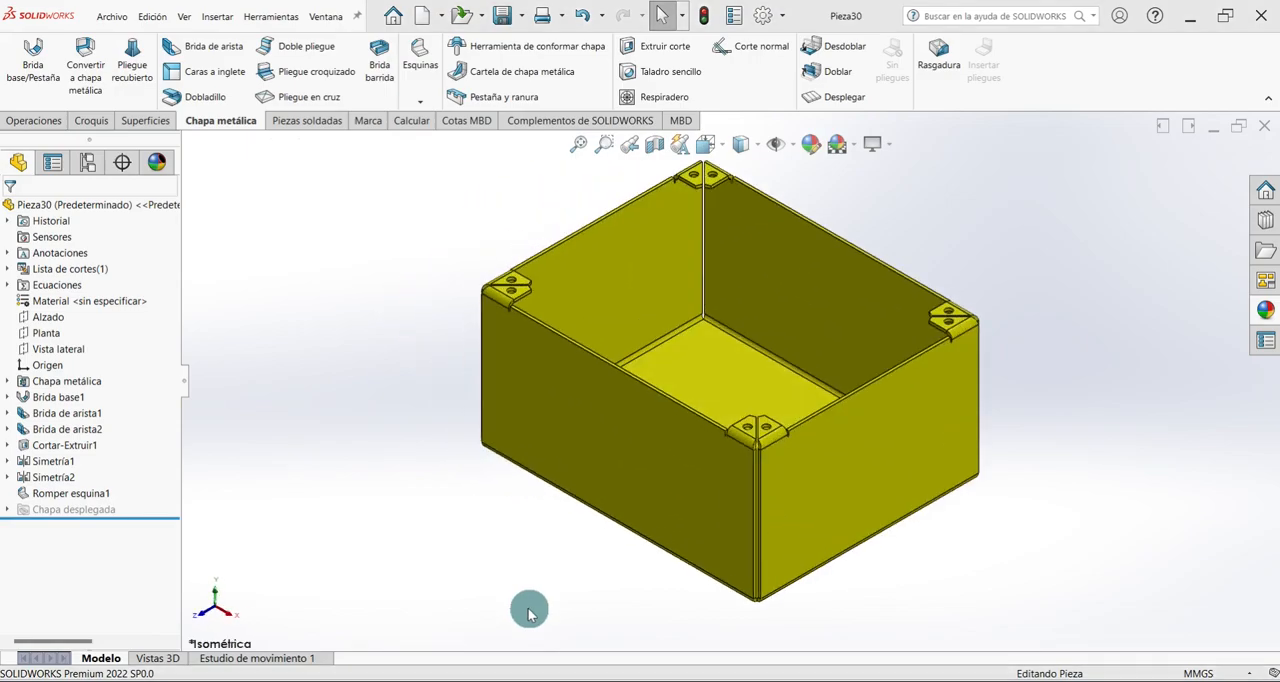
Sketch a circle on the outer face of the Brida de arista1 side wall near its lower corner, centred at about (-68, 15) mm.
middle_click_drag(483, 540, 680, 557)
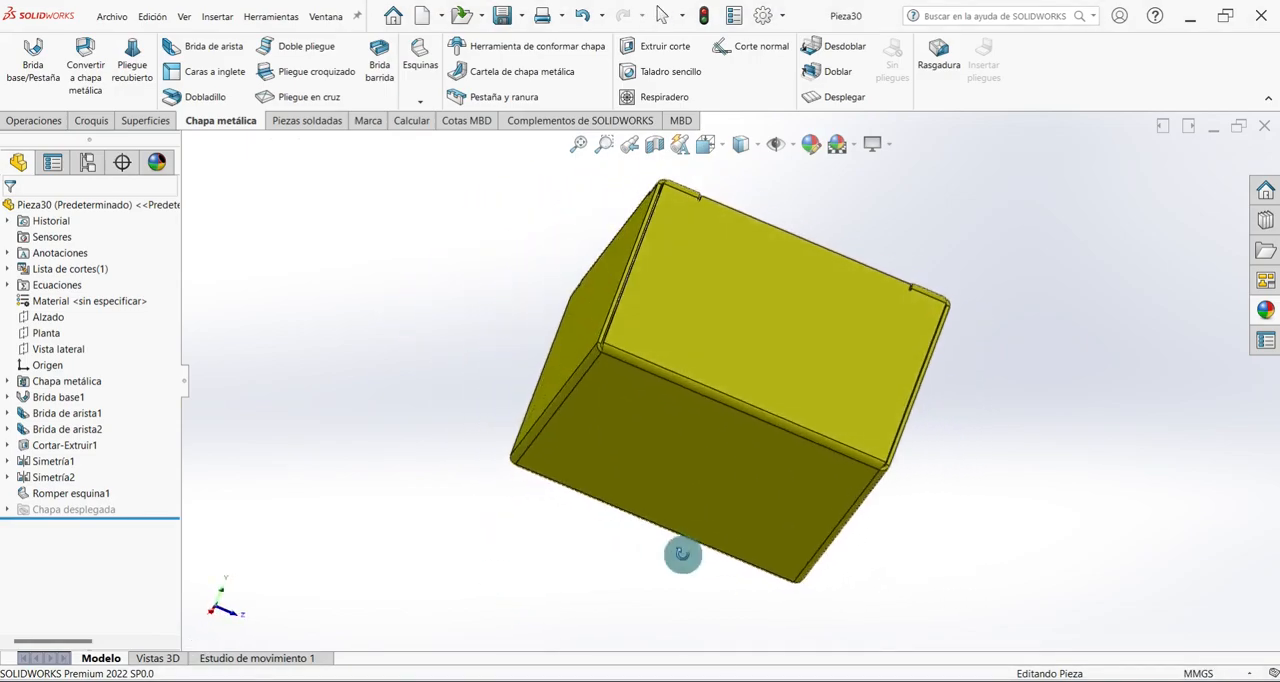
left_click(705, 270)
left_click(766, 230)
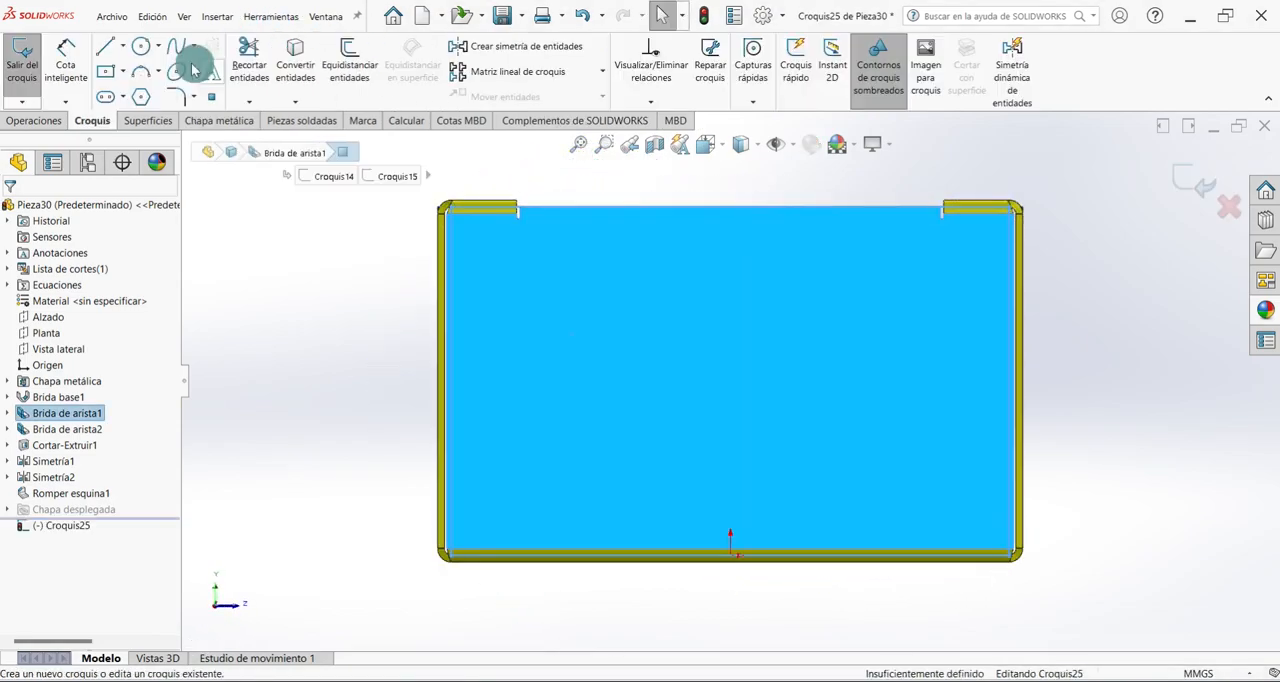
left_click(145, 48)
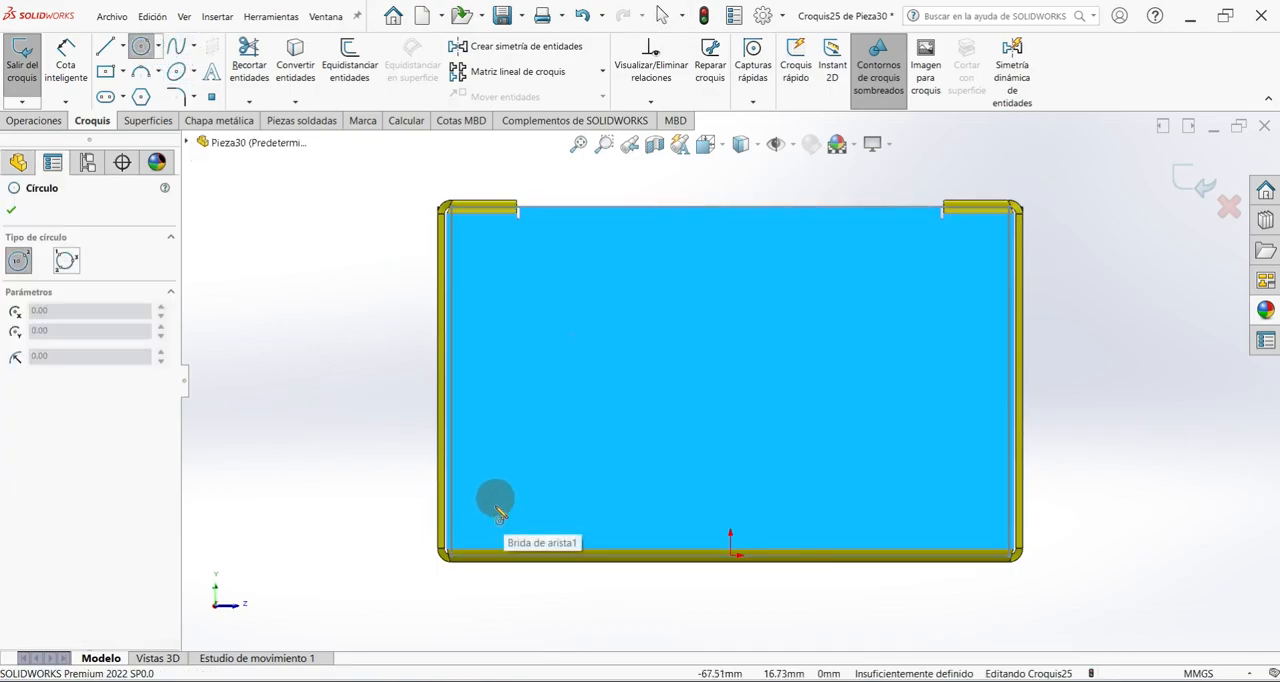
scroll(500, 510, "down", 3)
left_click(532, 480)
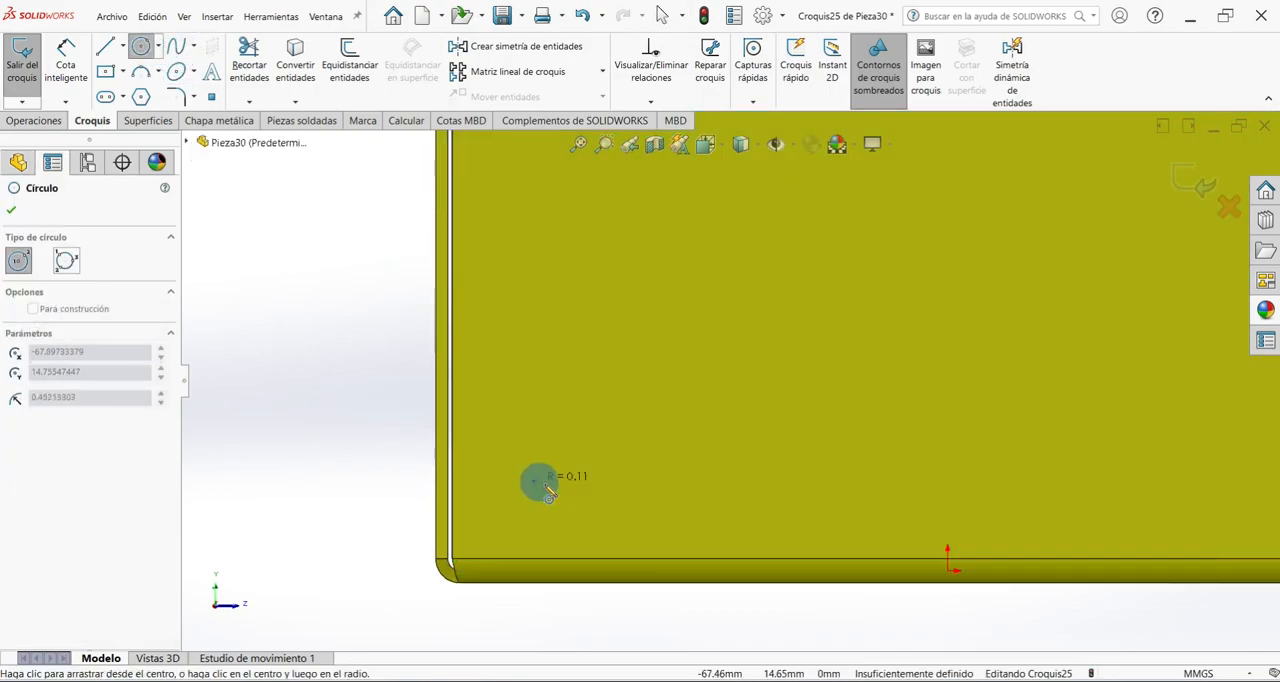
left_click(563, 497)
Dimension the circle's centre 15 mm above the bottom edge of the box.
left_click(78, 72)
scroll(686, 402, "up", 2)
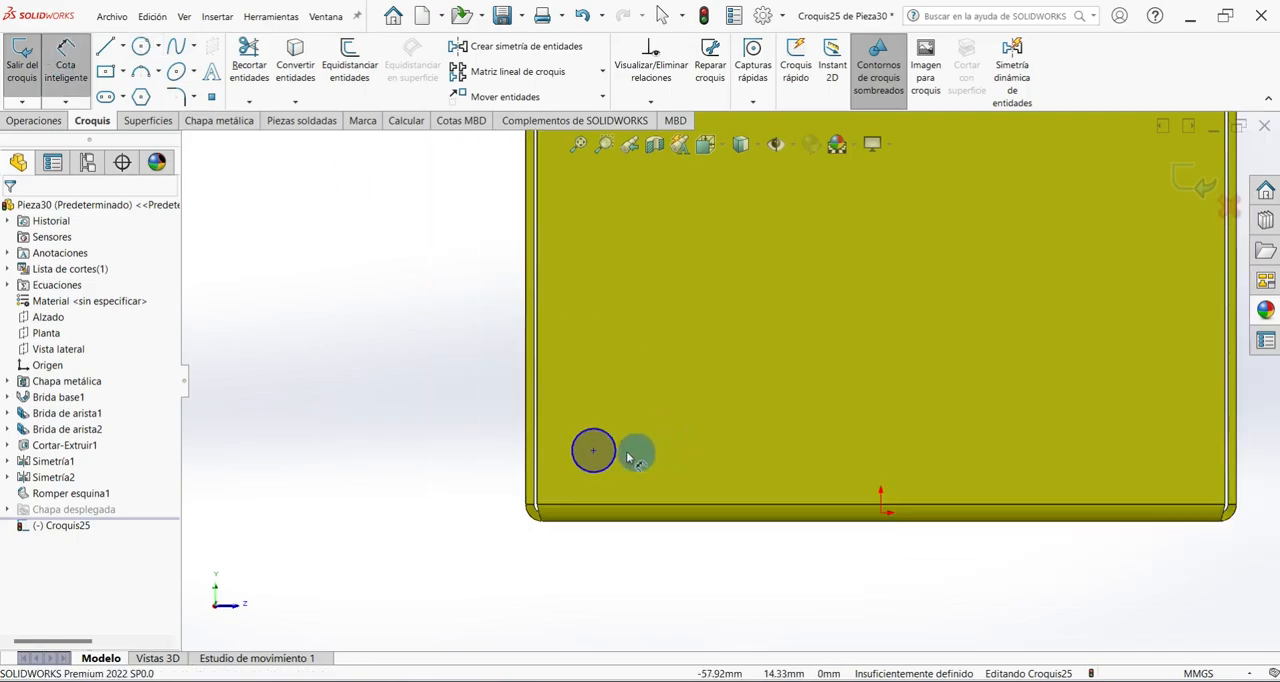
left_click(593, 451)
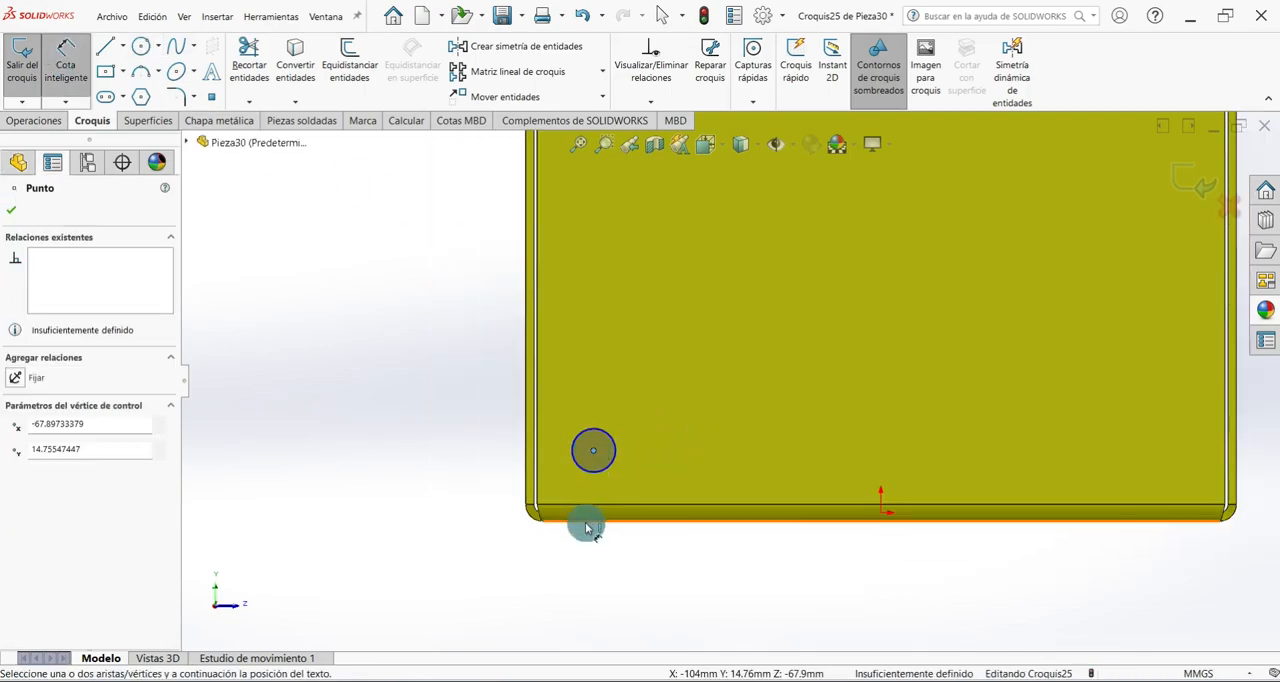
left_click(586, 521)
left_click(500, 503)
type("15")
key("Return")
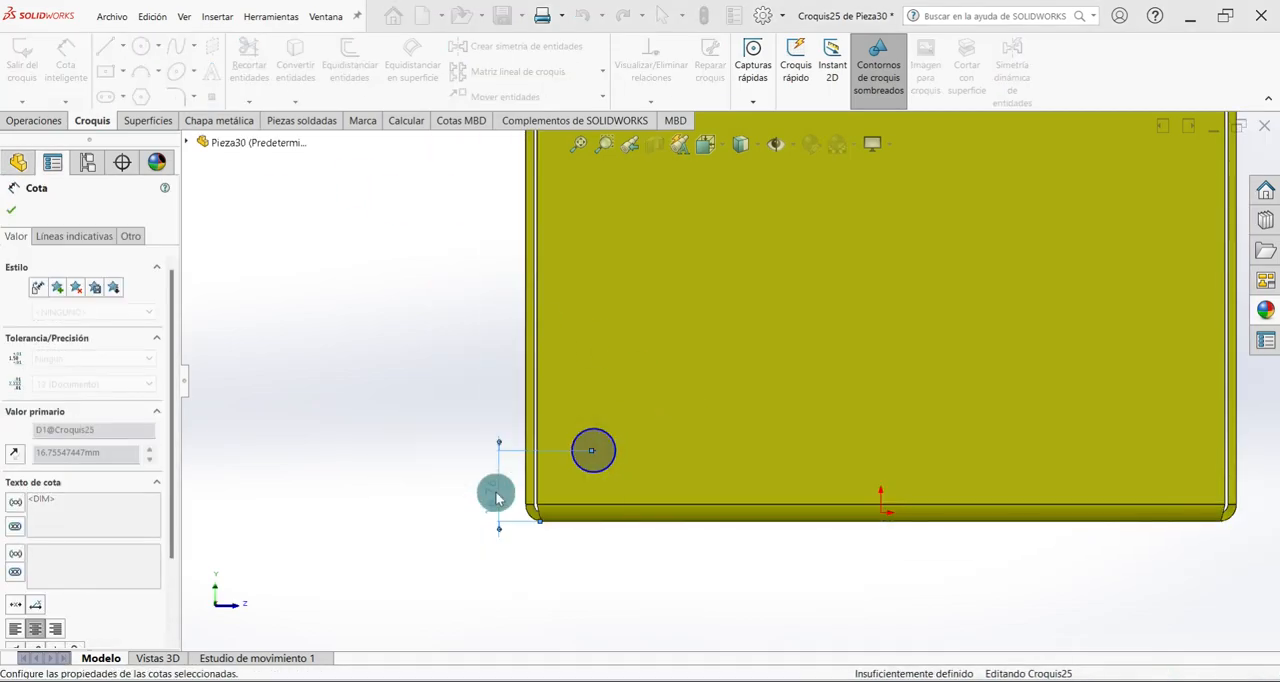
Dimension the circle's centre 65 mm horizontally from the origin.
left_click(593, 458)
left_click(884, 520)
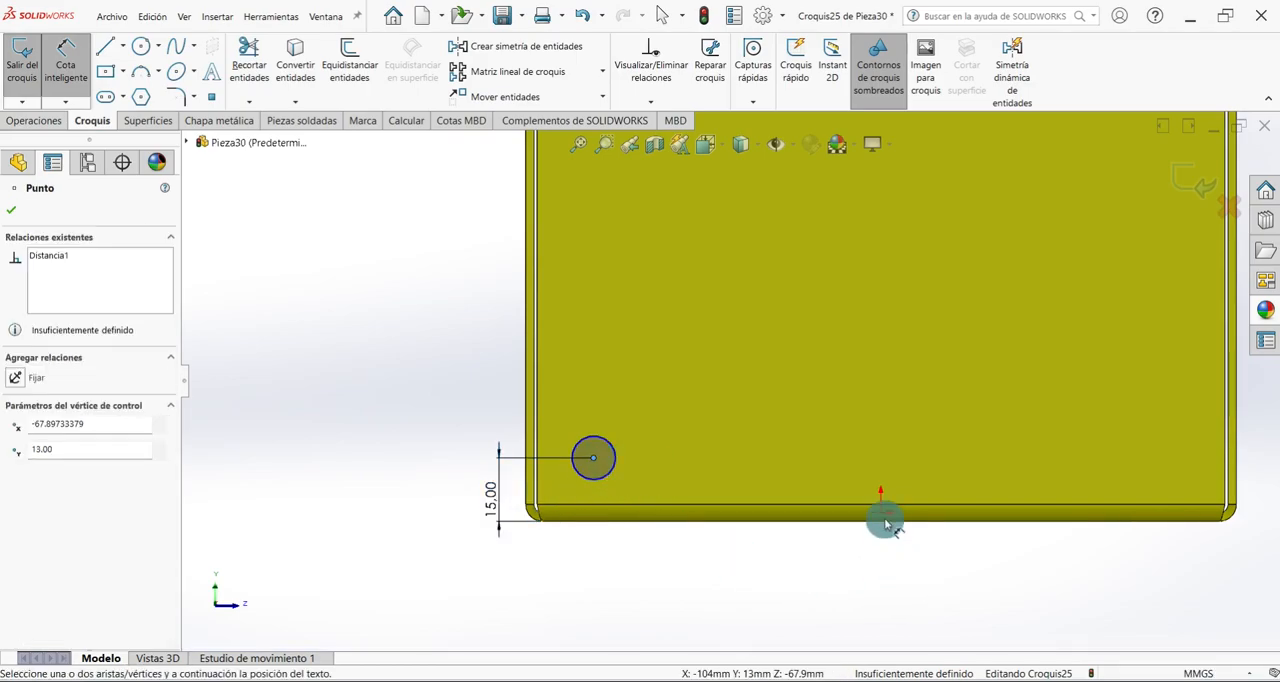
left_click(771, 572)
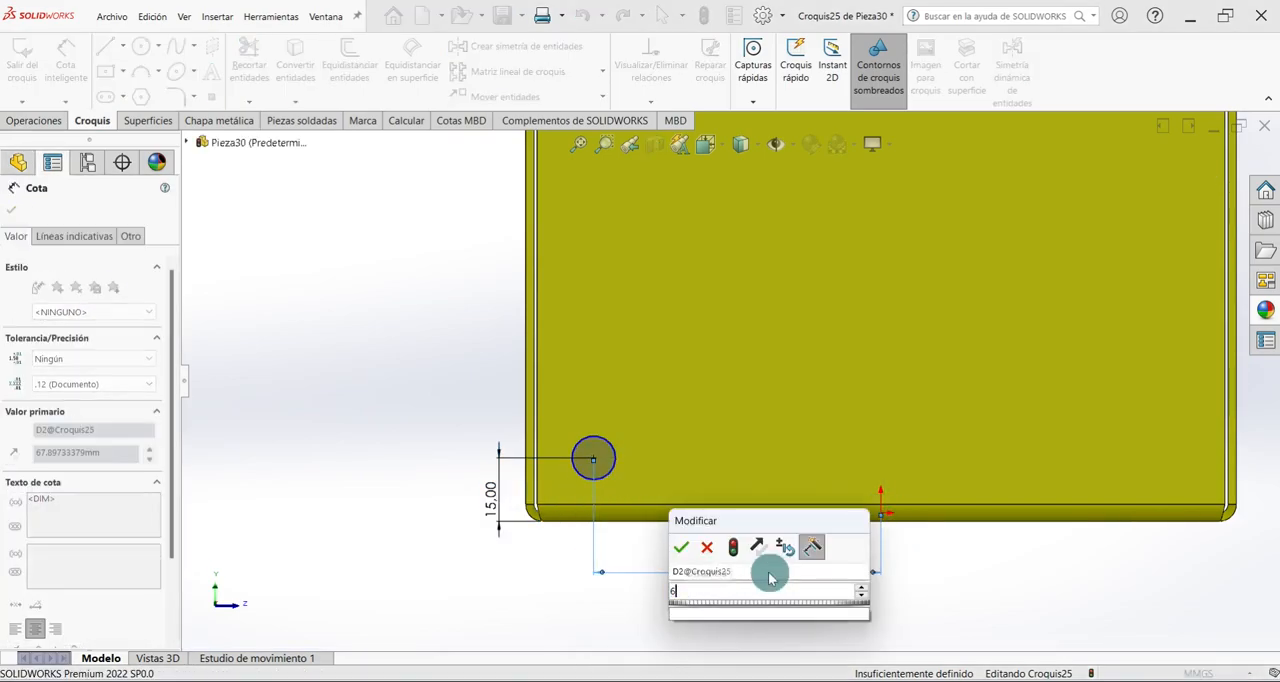
type("65")
key("Return")
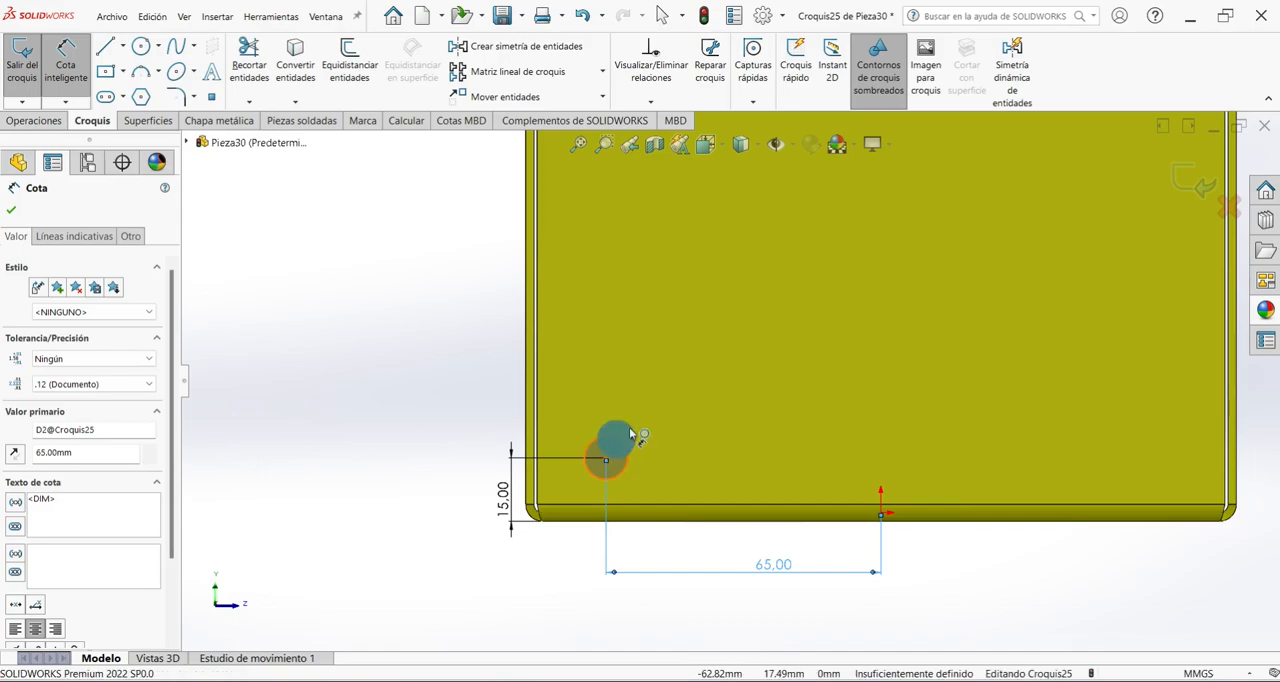
Set the circle's diameter to 8 mm and exit the sketch.
left_click(620, 438)
left_click(661, 409)
type("8")
key("Return")
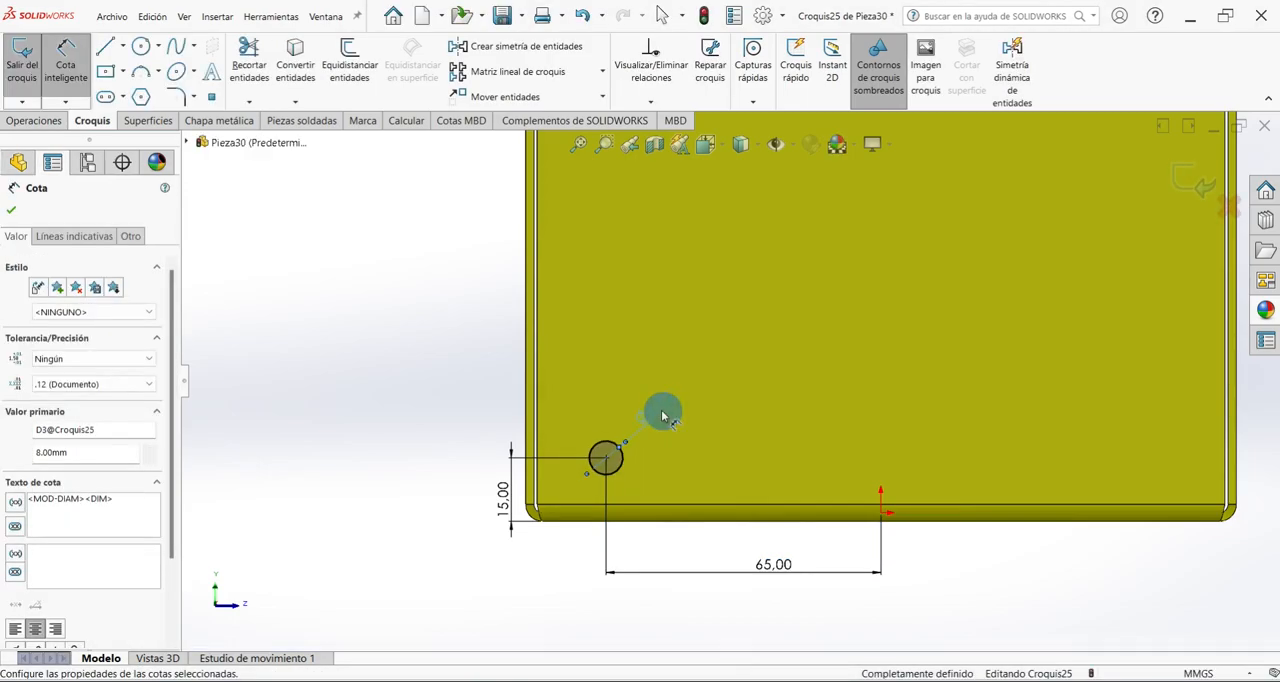
left_click(14, 212)
left_click(22, 66)
Cut-extrude the circle 10 mm deep with Corte normal to make the hole in the side wall, and save the part.
key("ctrl+7")
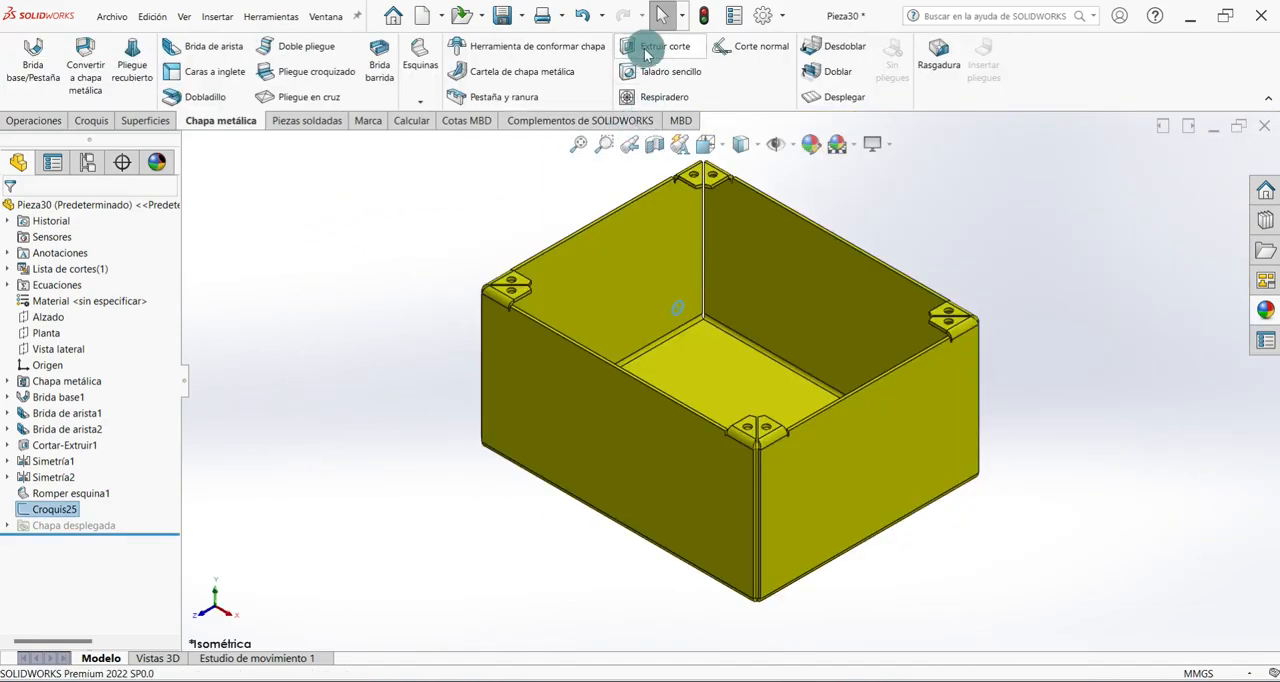
left_click(645, 46)
left_click(131, 365)
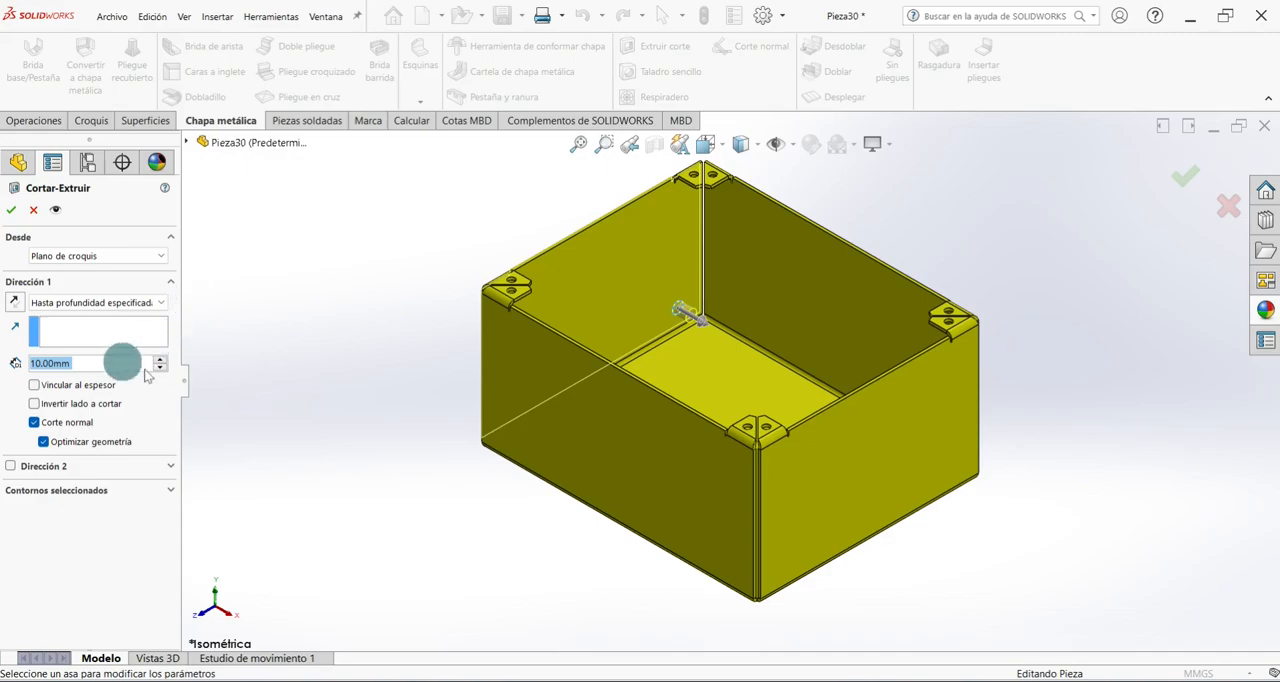
left_click(13, 210)
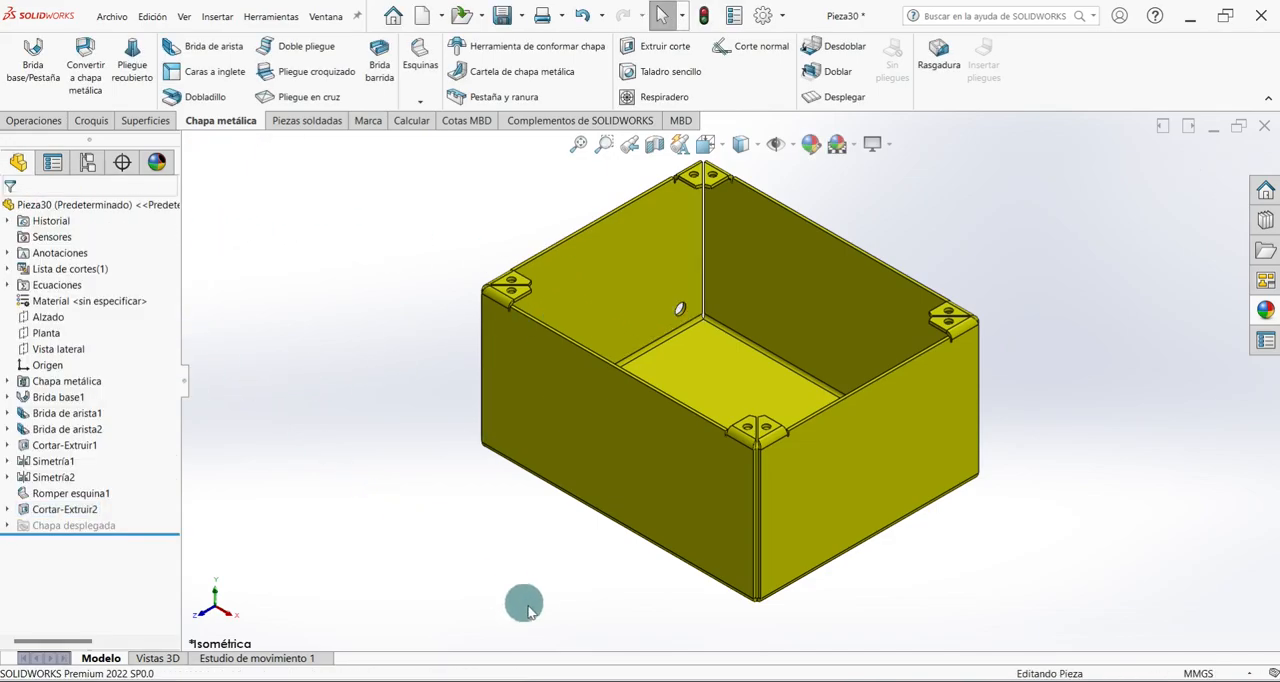
key("ctrl+s")
Start a linear pattern with the vertical inner corner edge beside the side-wall hole as Direction 1.
left_click(33, 121)
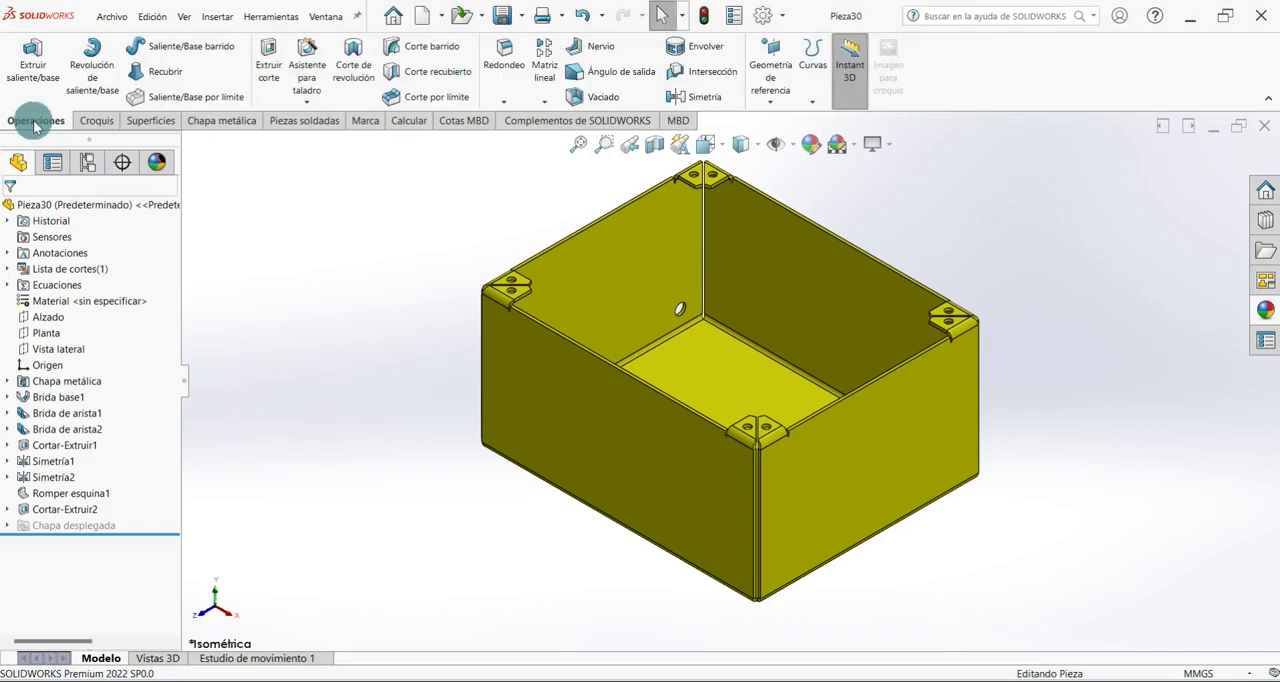
left_click(545, 95)
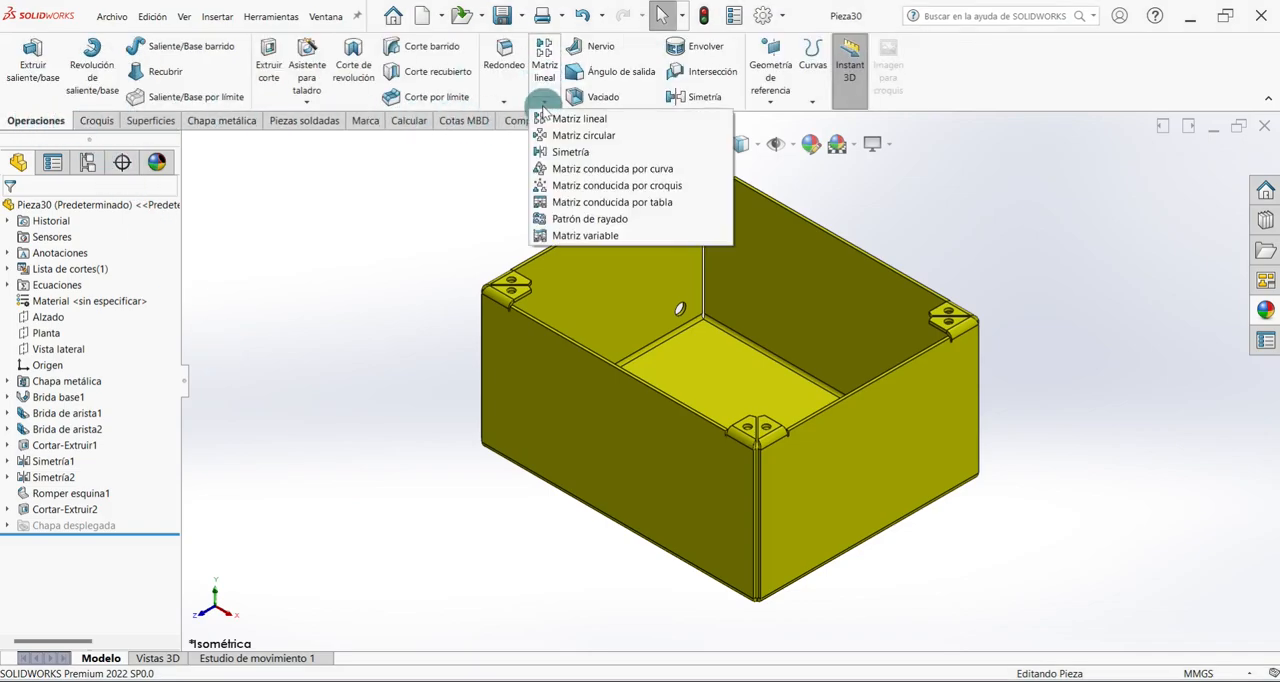
left_click(593, 121)
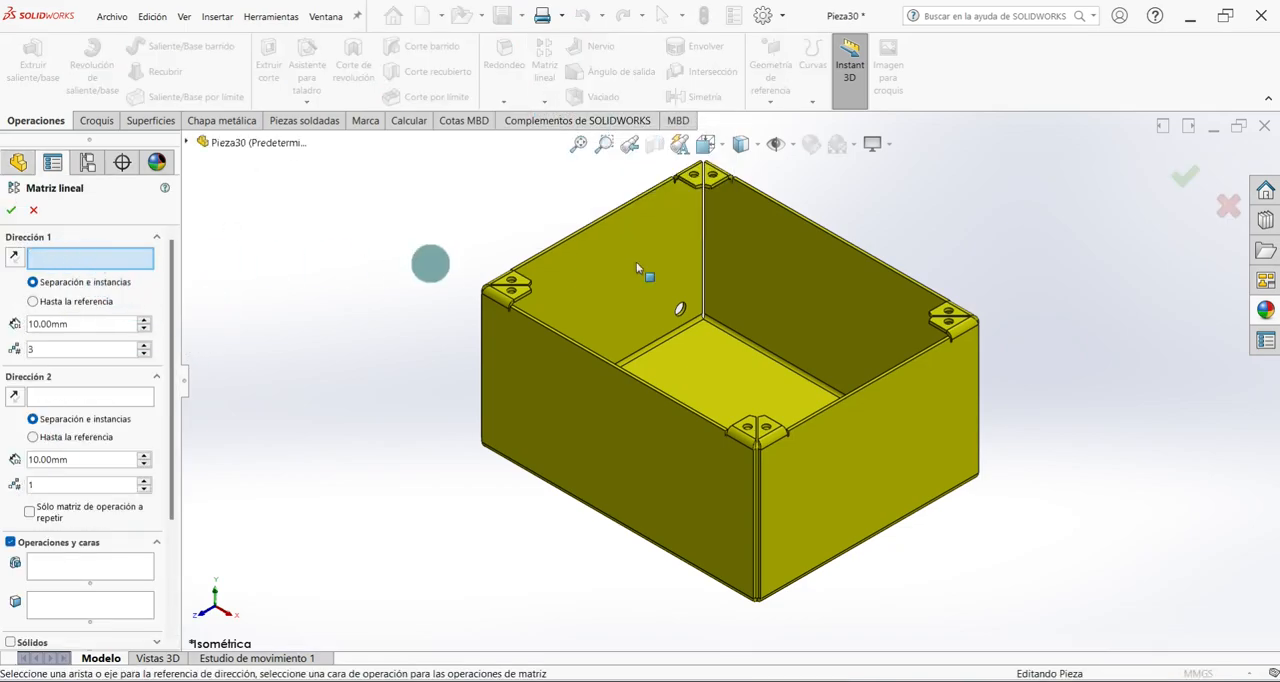
scroll(705, 222, "down", 3)
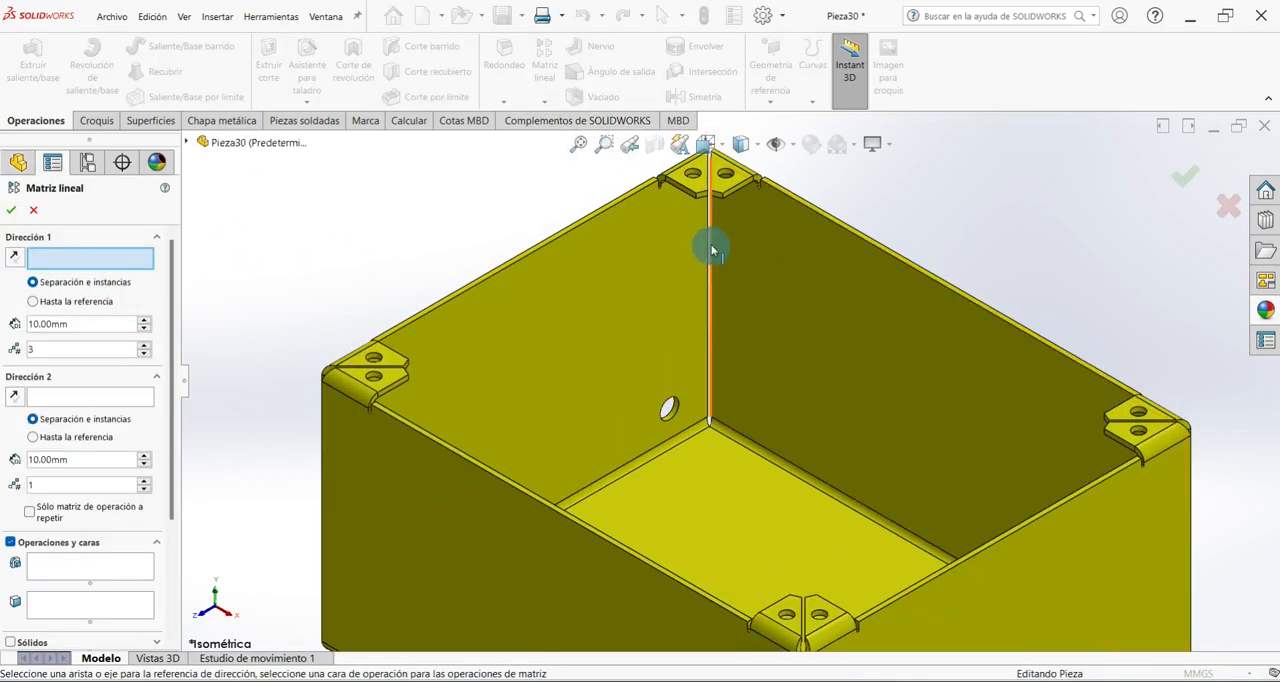
left_click(705, 244)
left_click(105, 458)
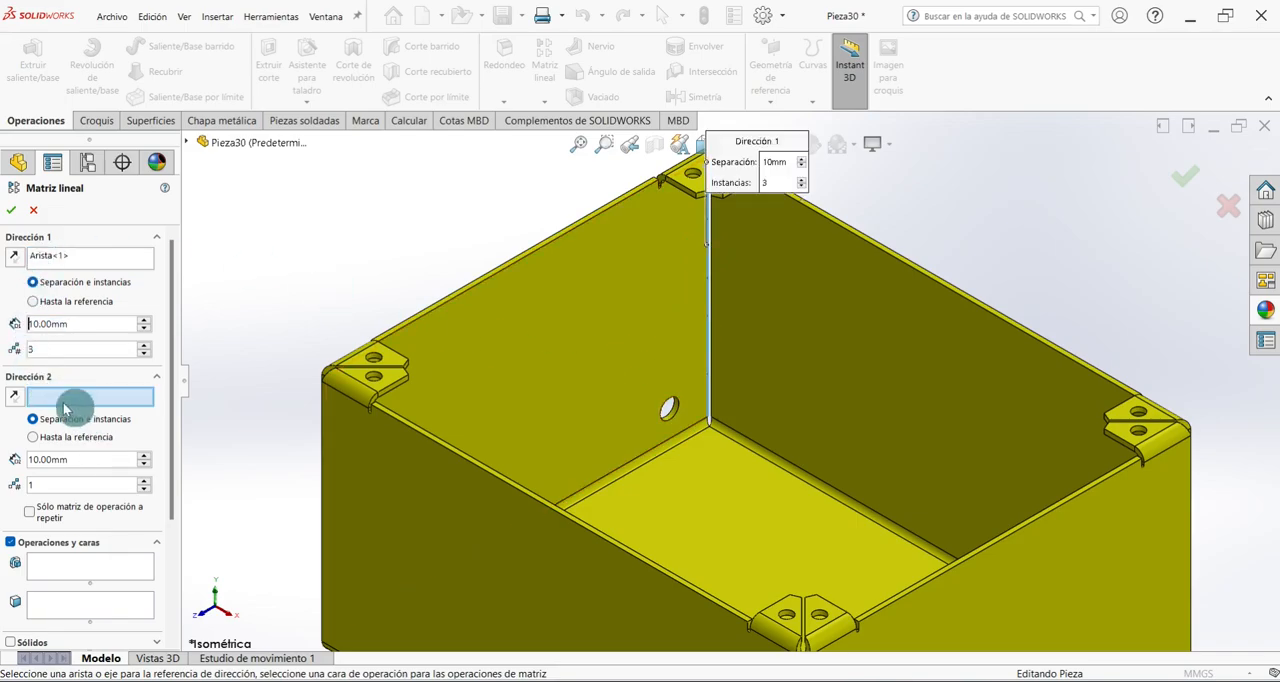
Pattern the 8 mm side-wall hole cut upward along that edge with 7 instances spaced 10 mm apart.
left_click(50, 571)
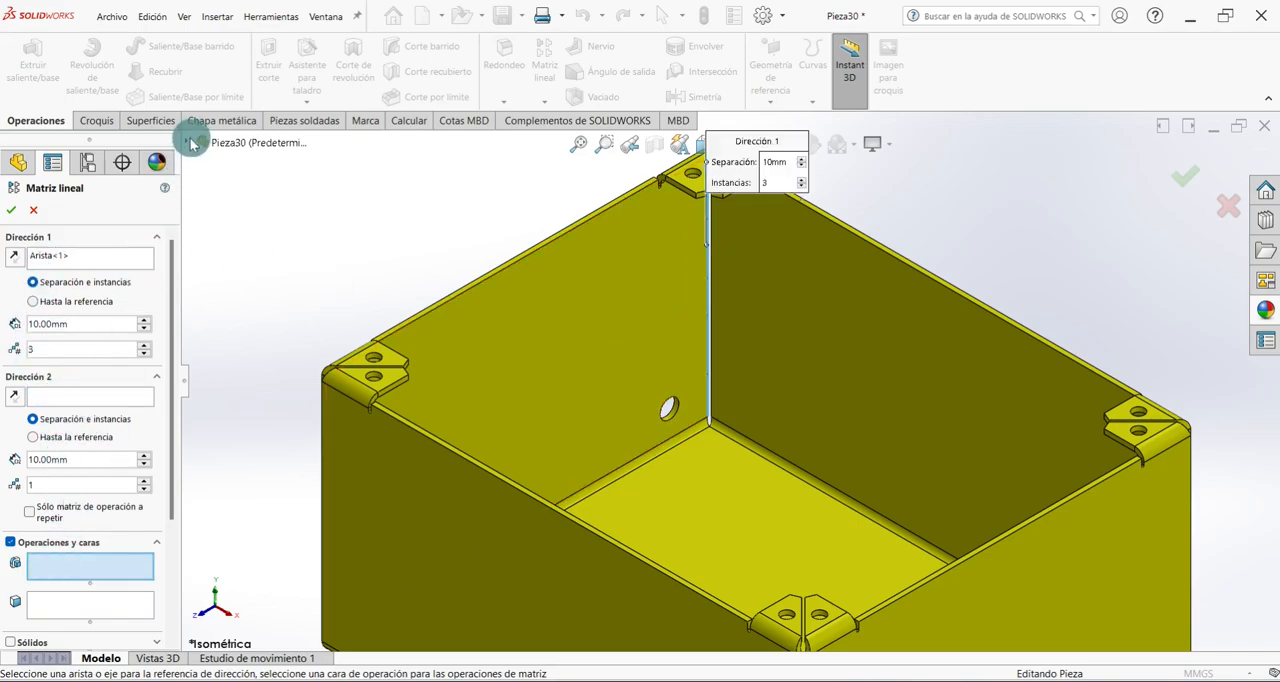
left_click(187, 142)
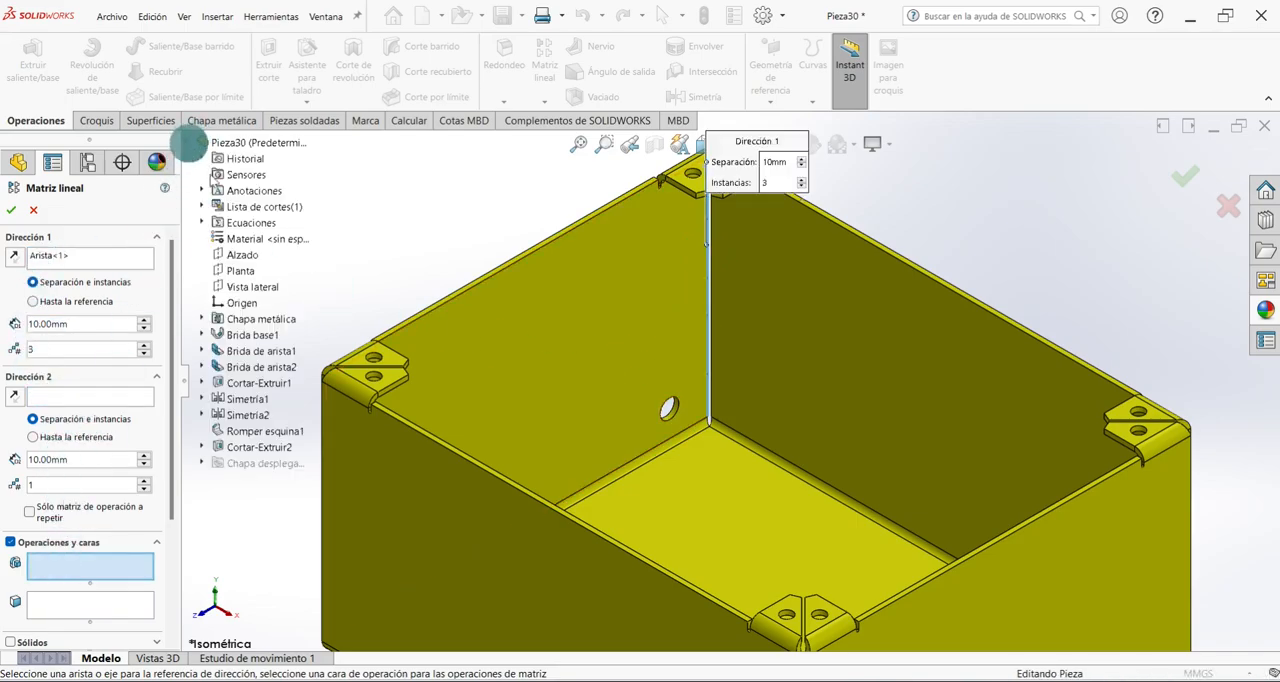
left_click(240, 449)
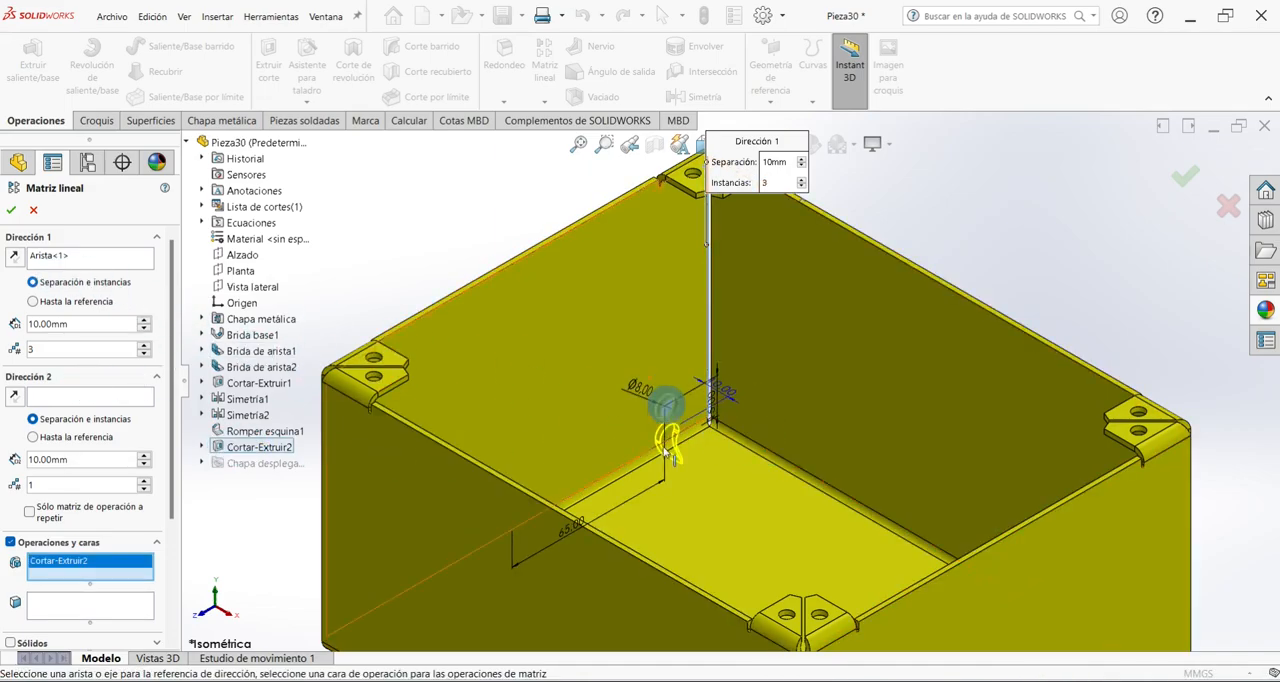
left_click(13, 259)
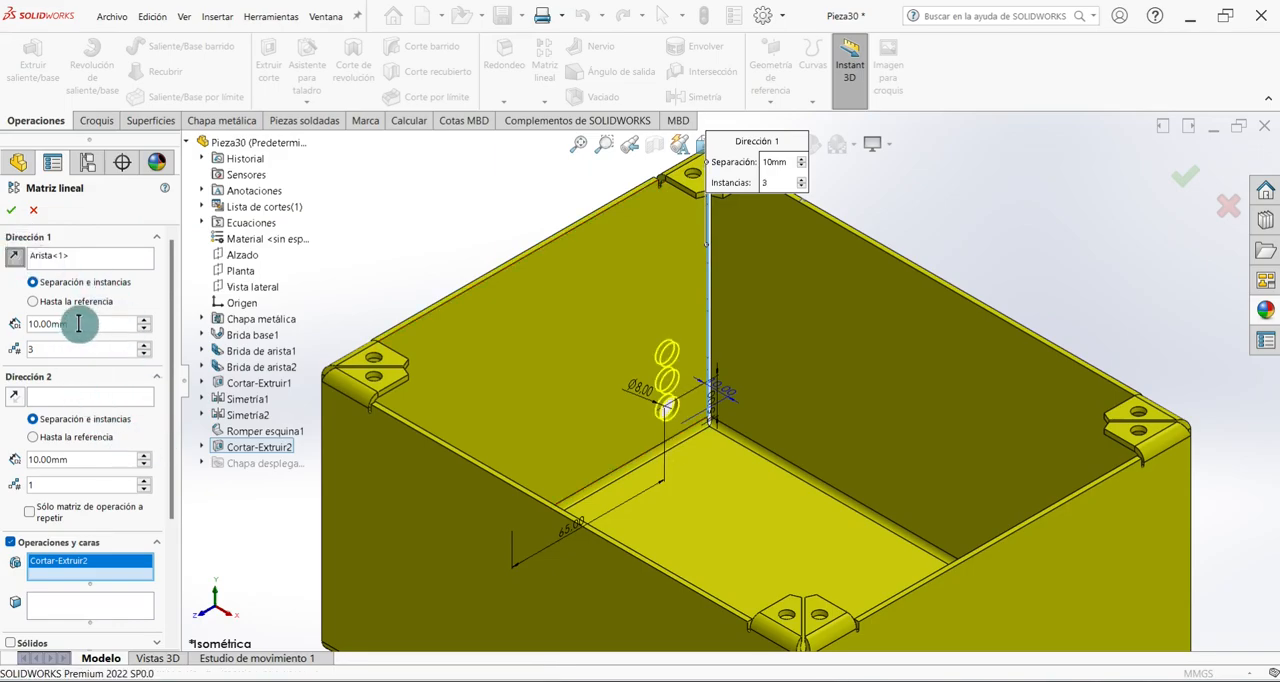
left_click(29, 349)
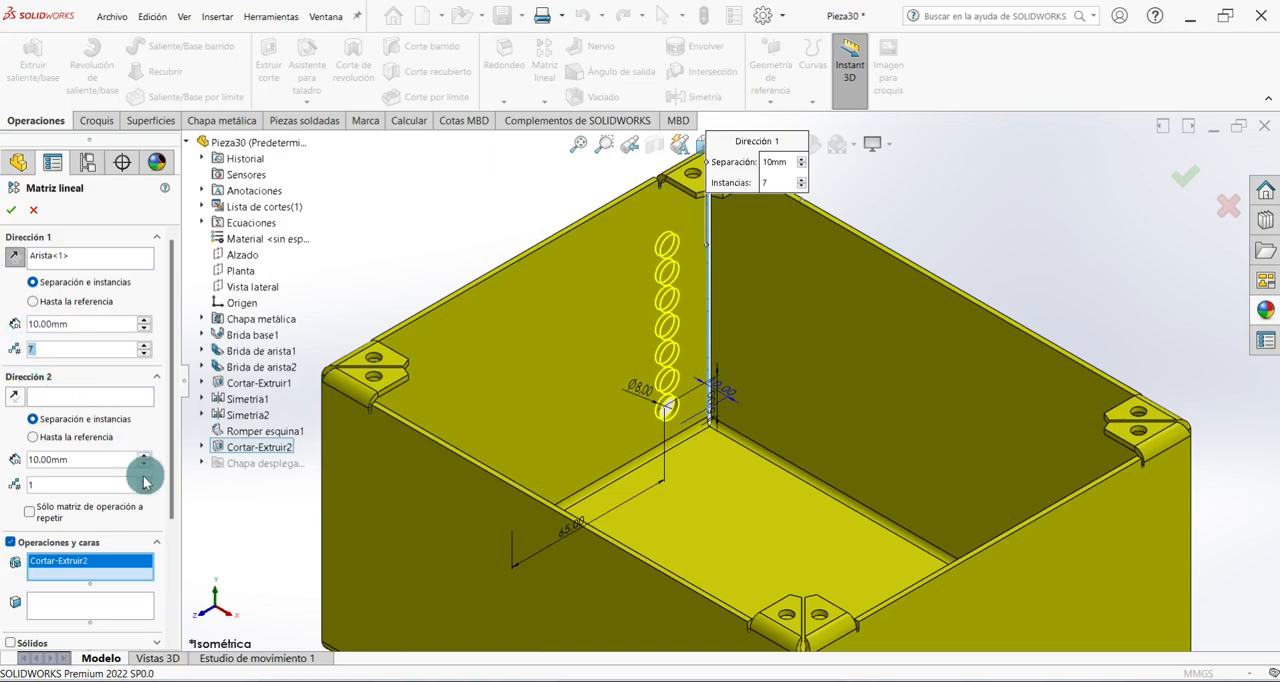
middle_click_drag(440, 352, 573, 440)
scroll(573, 440, "up", 5)
scroll(487, 395, "down", 4)
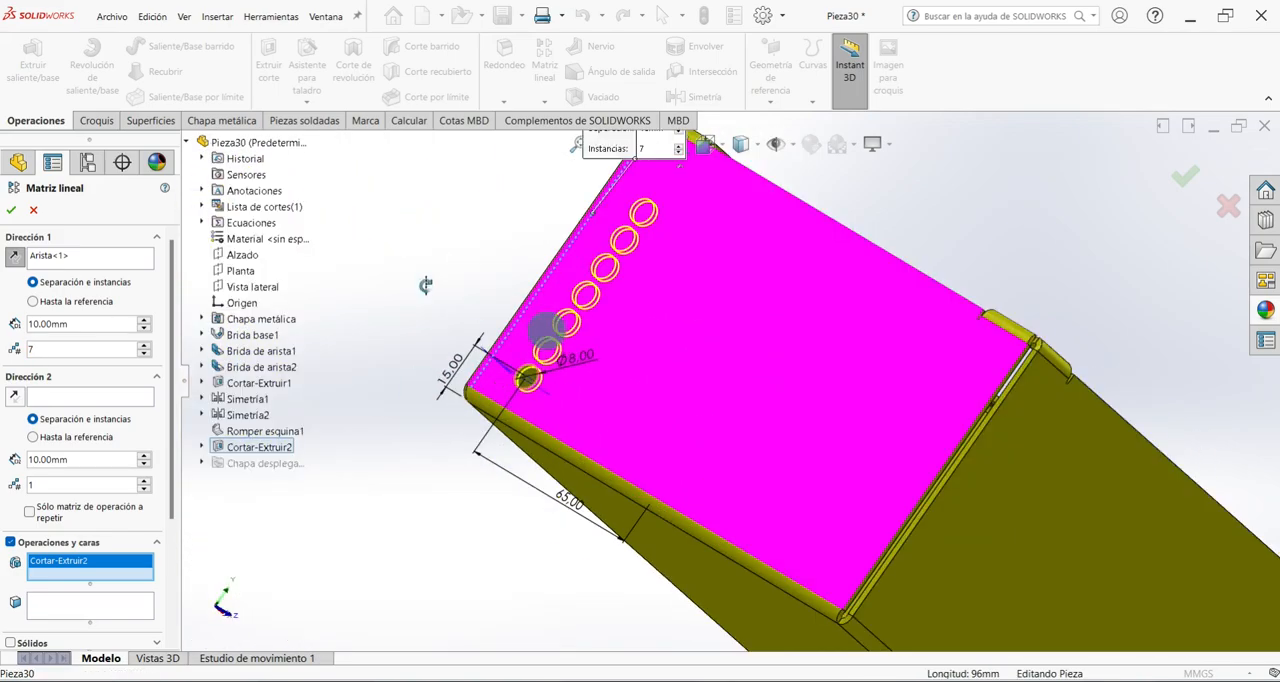
left_click(11, 213)
Create a second linear pattern that repeats the hole column along the side wall's upper edge, 7 instances at 10 mm spacing.
scroll(500, 313, "up", 2)
middle_click_drag(499, 308, 522, 412)
key("ctrl+7")
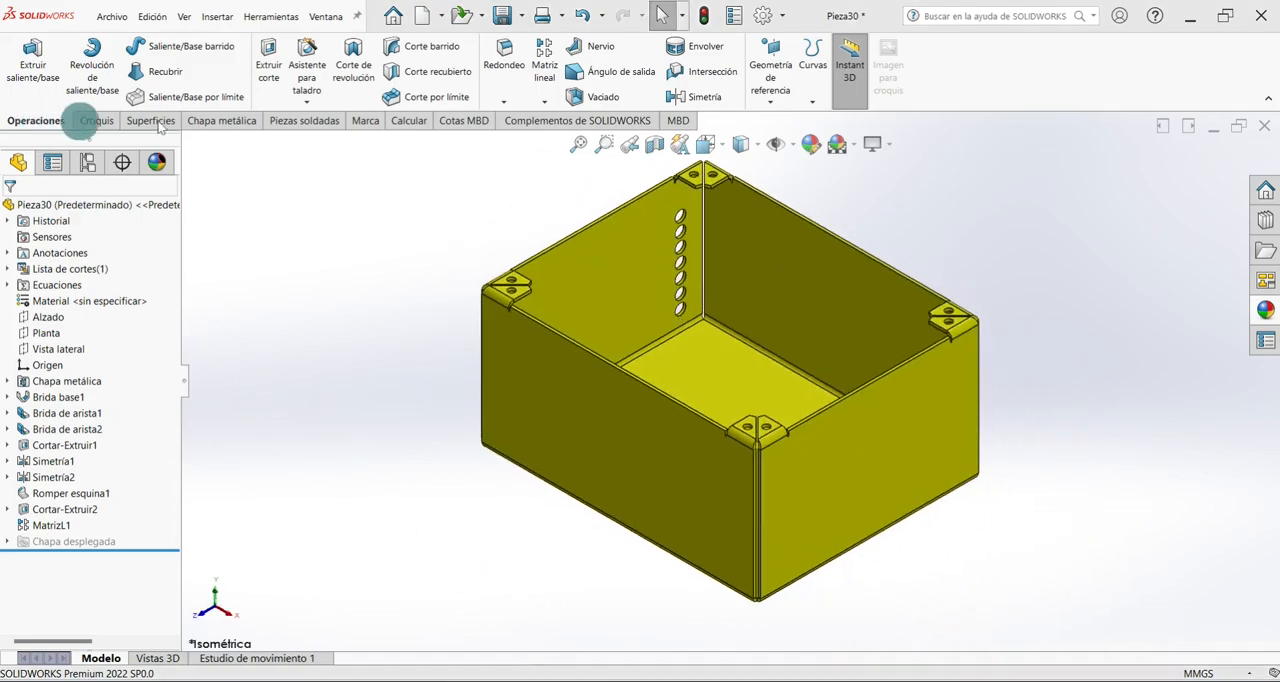
left_click(544, 102)
left_click(545, 121)
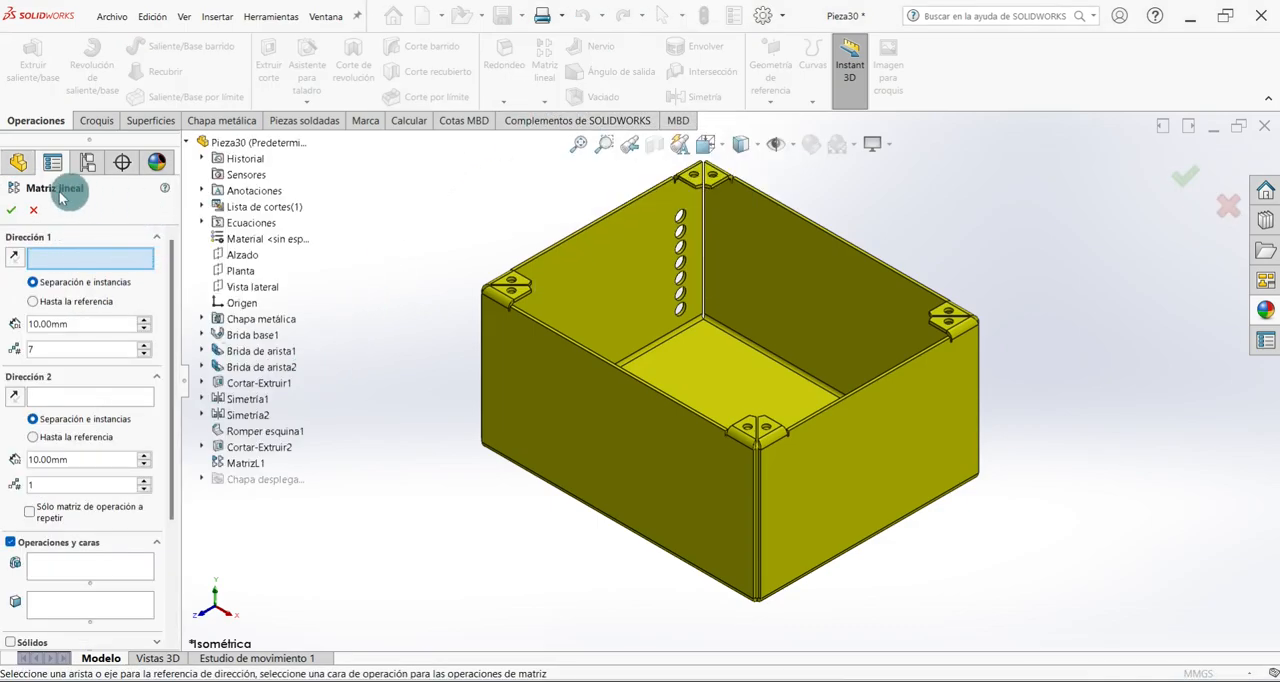
left_click(641, 204)
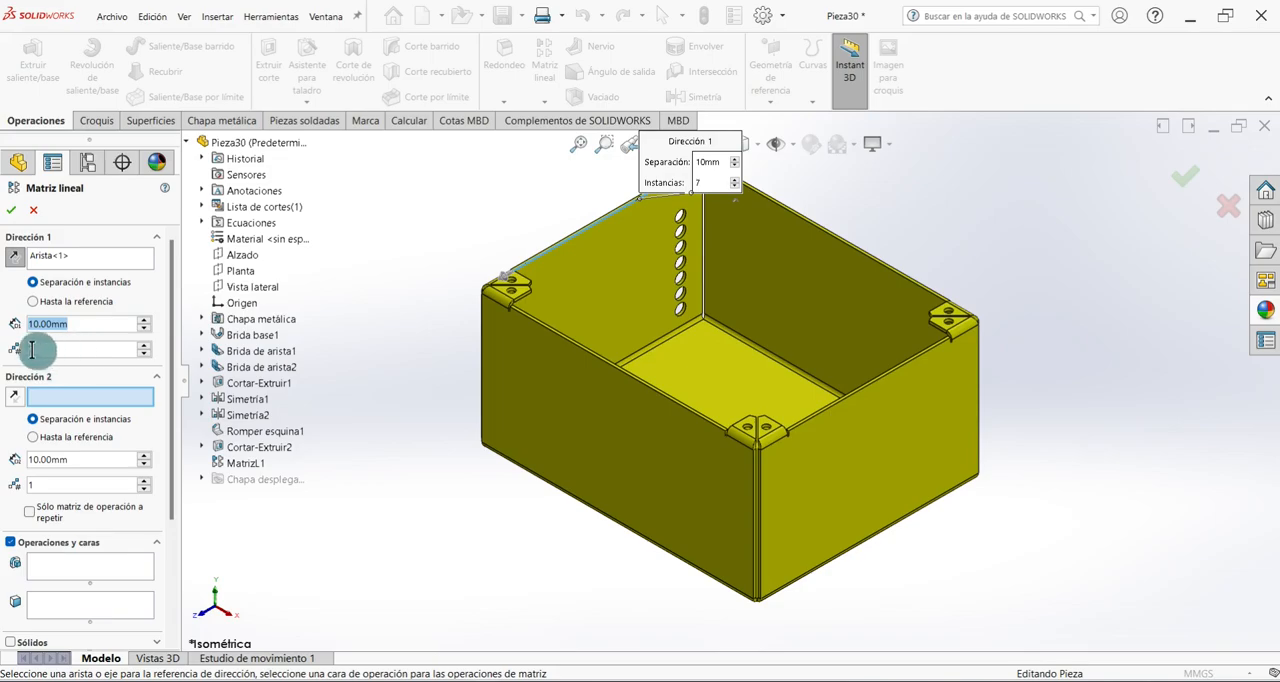
left_click(110, 570)
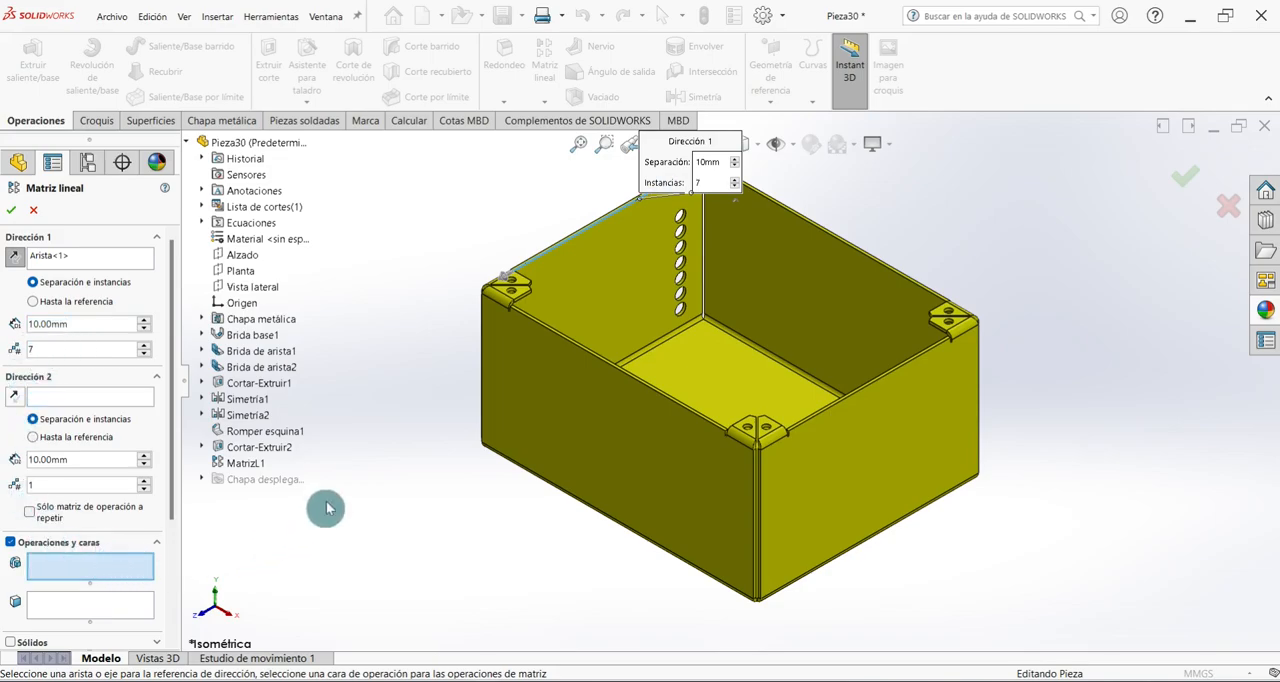
left_click(237, 466)
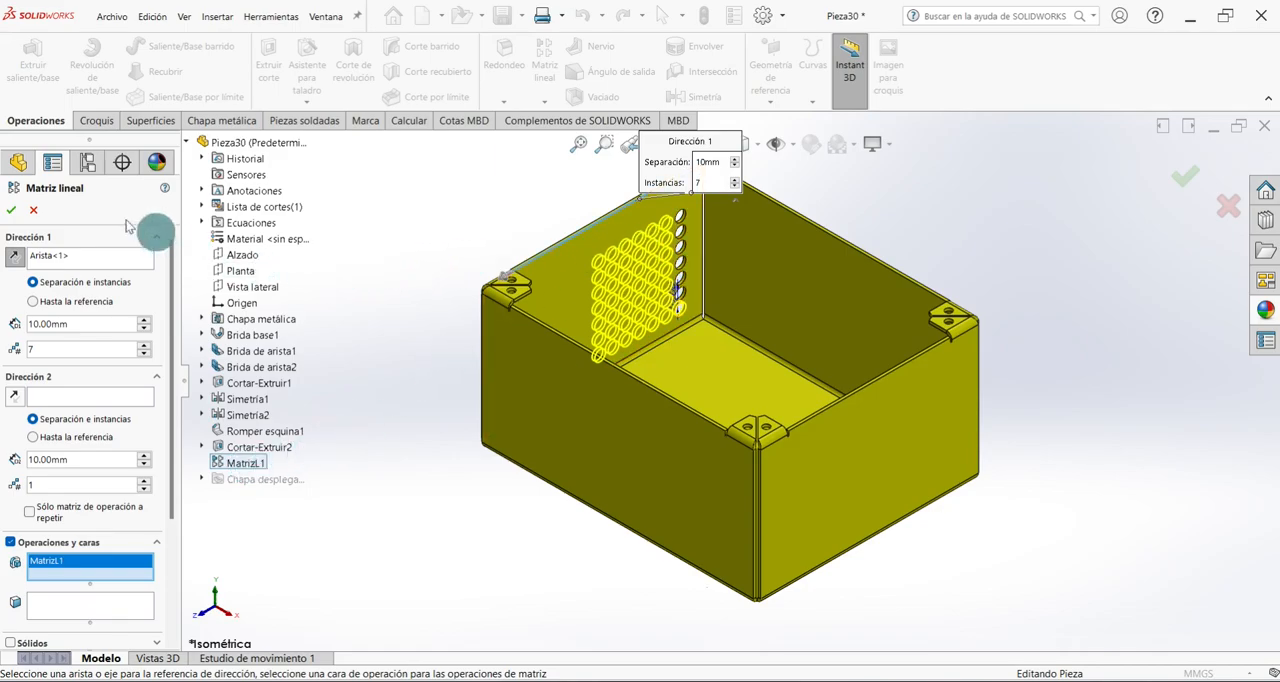
left_click(14, 208)
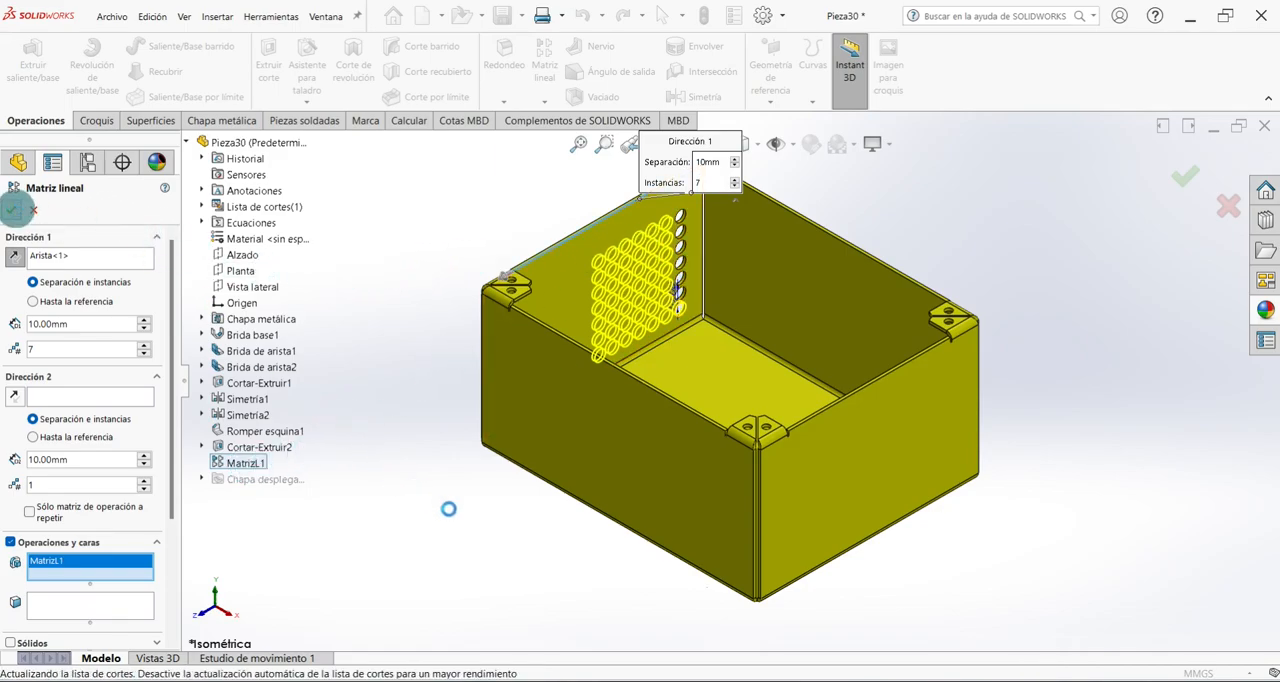
Start a sketch on the long front wall and draw a corner rectangle about 22 by 41 mm near its lower right corner.
middle_click_drag(449, 437, 531, 593)
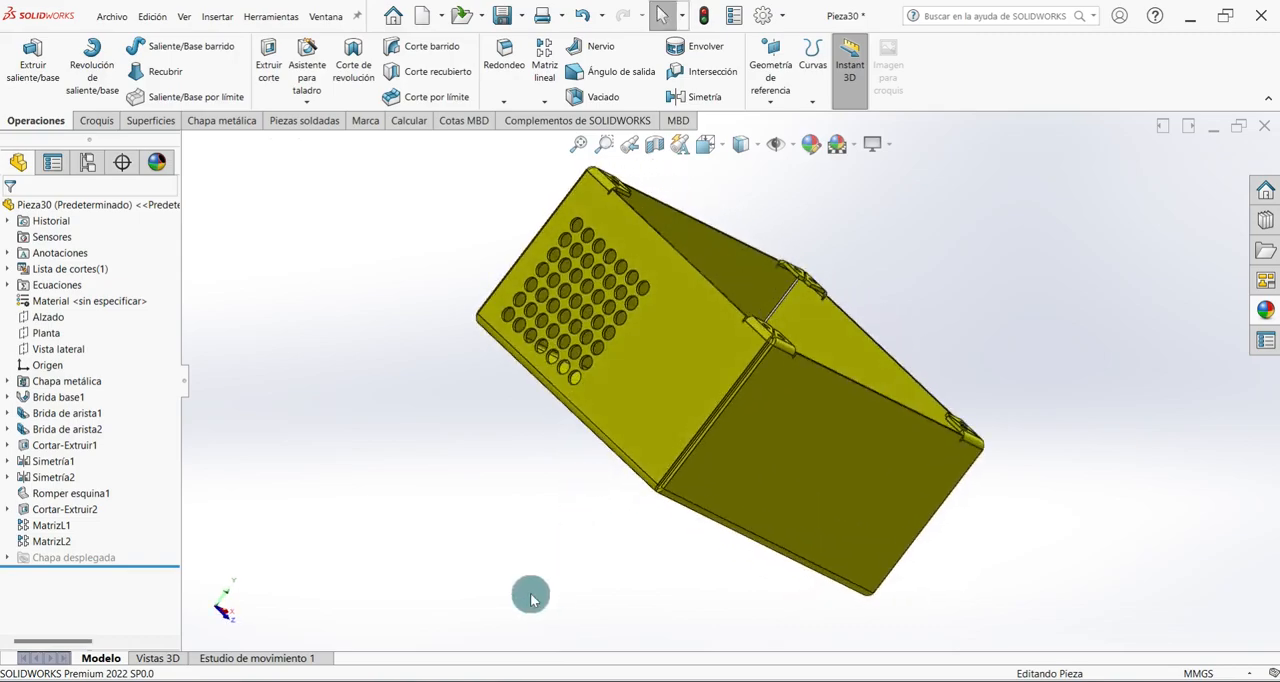
key("ctrl+7")
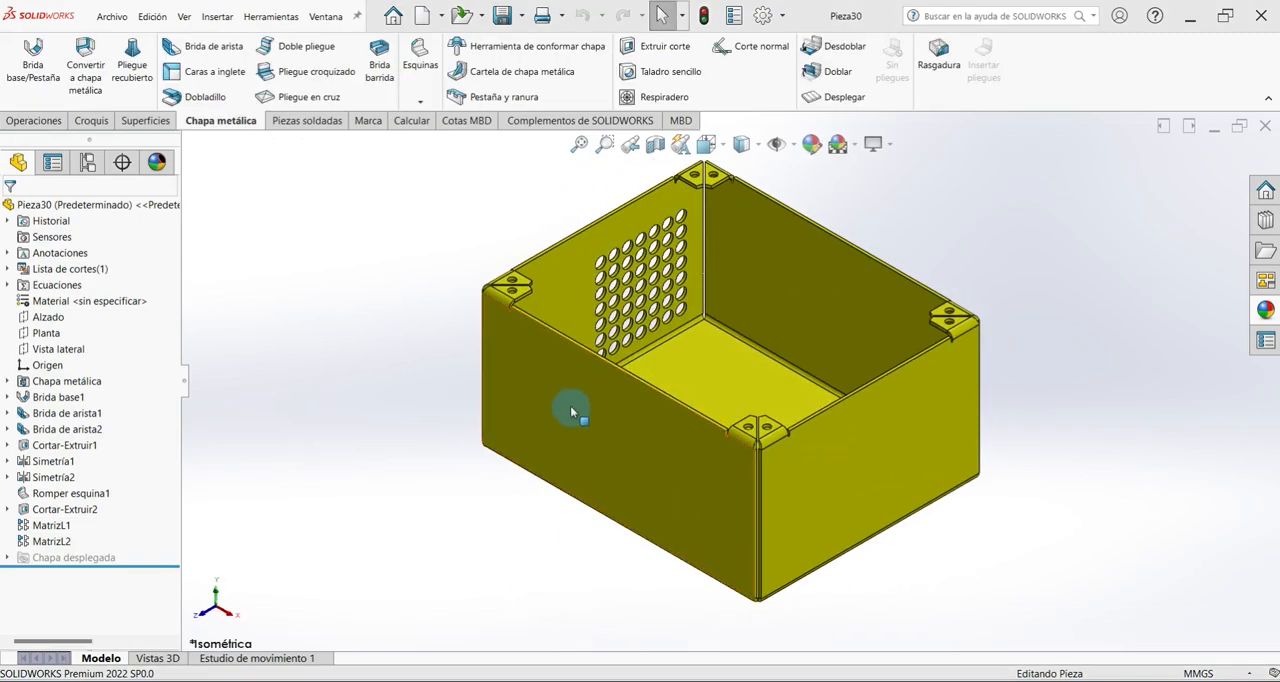
left_click(570, 410)
left_click(629, 368)
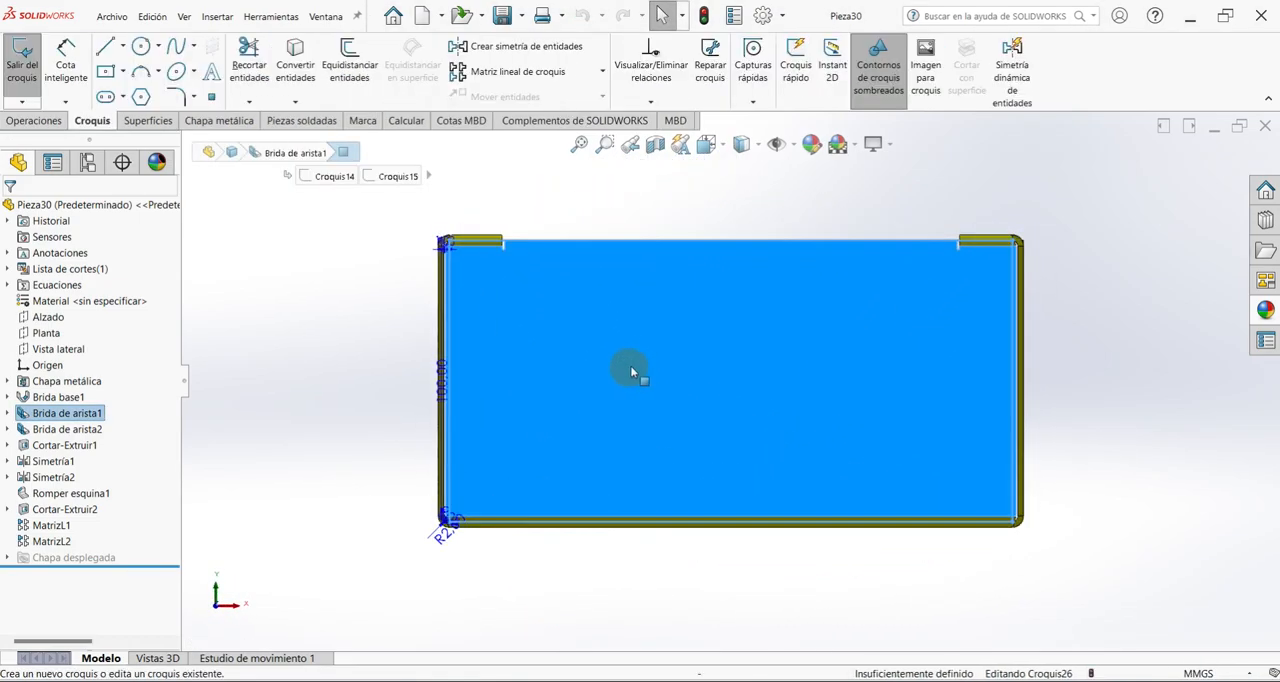
left_click(123, 72)
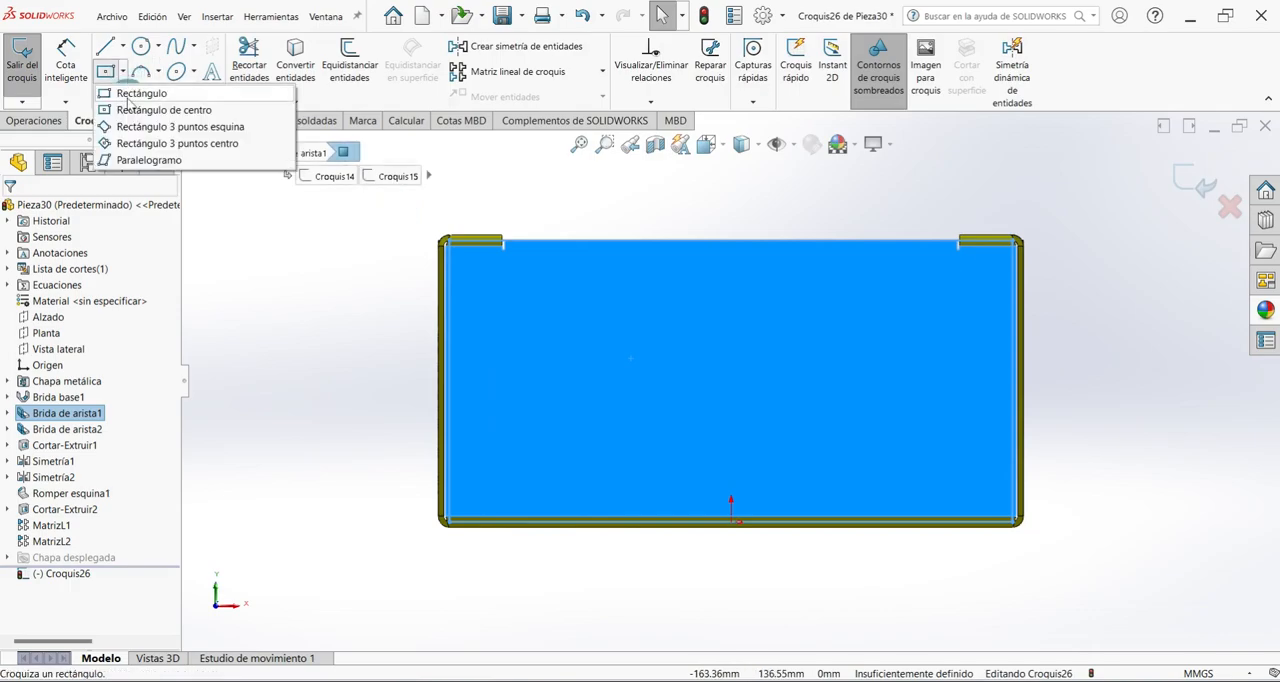
left_click(150, 93)
scroll(960, 432, "down", 2)
mouse_move(892, 351)
left_mouse_down()
mouse_move(957, 491)
mouse_move(983, 517)
left_mouse_up()
right_click(1098, 385)
left_click(1112, 397)
Dimension the rectangle 20 mm wide and 40 mm high.
left_click(70, 60)
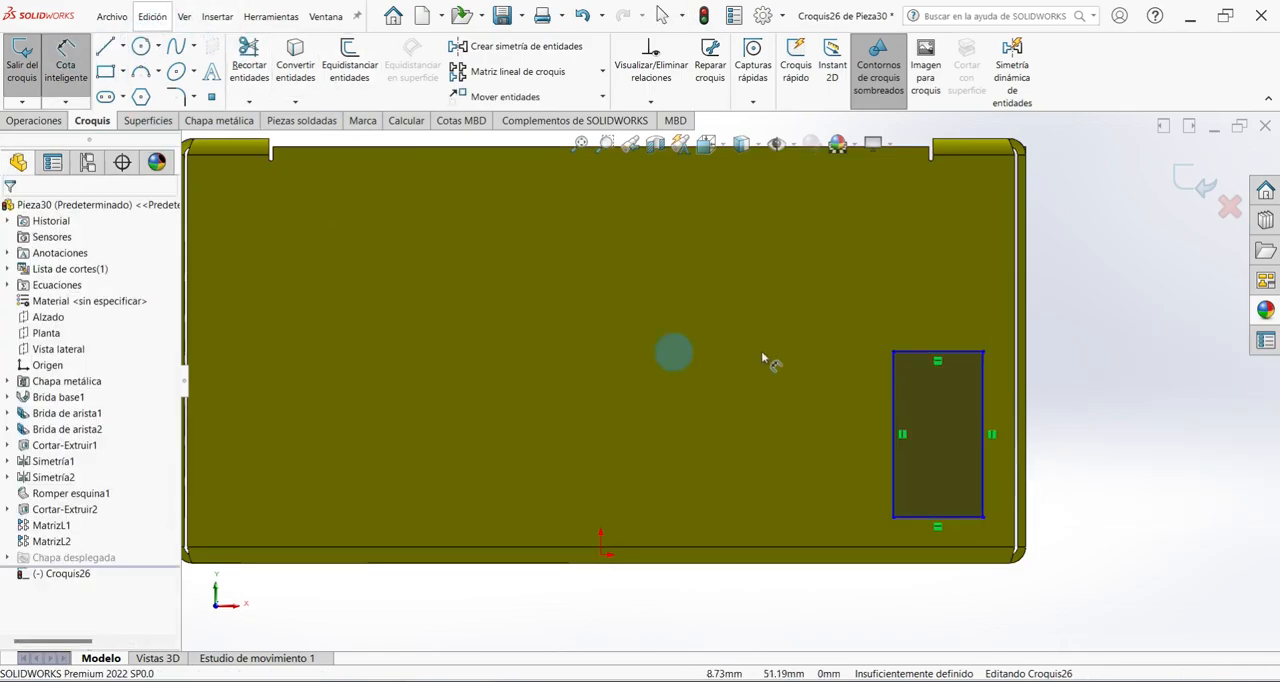
left_click(908, 353)
left_click(909, 330)
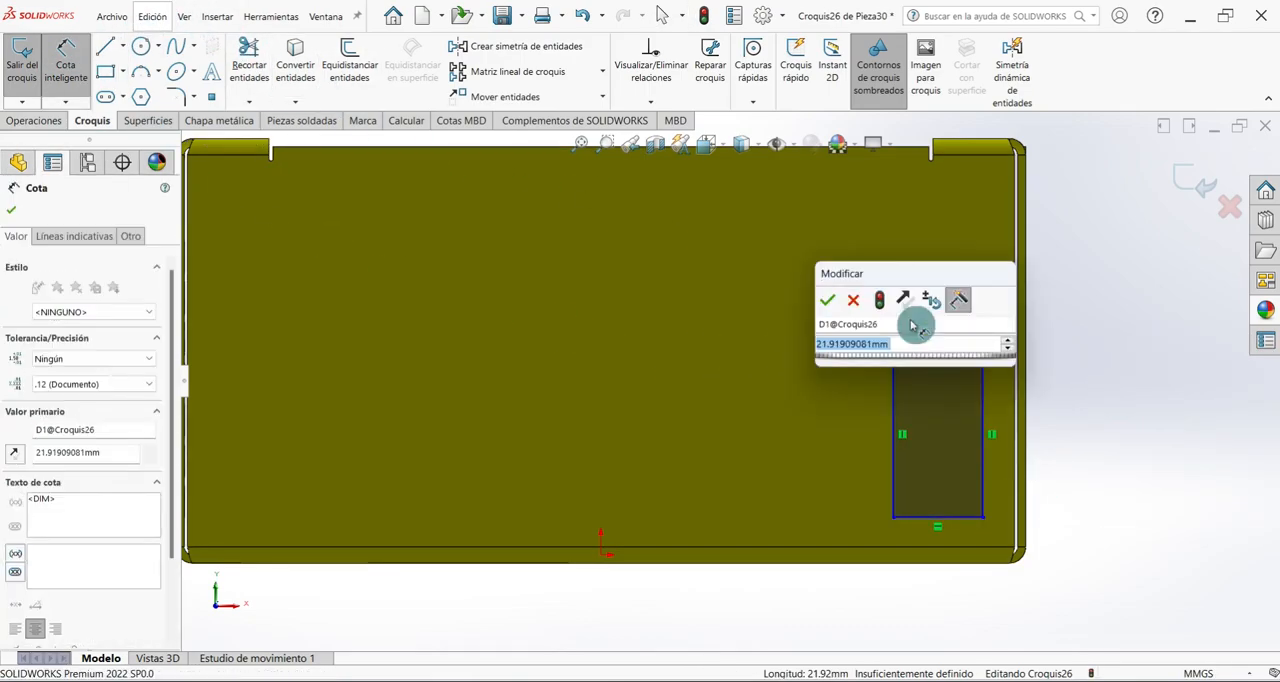
type("20")
key("Return")
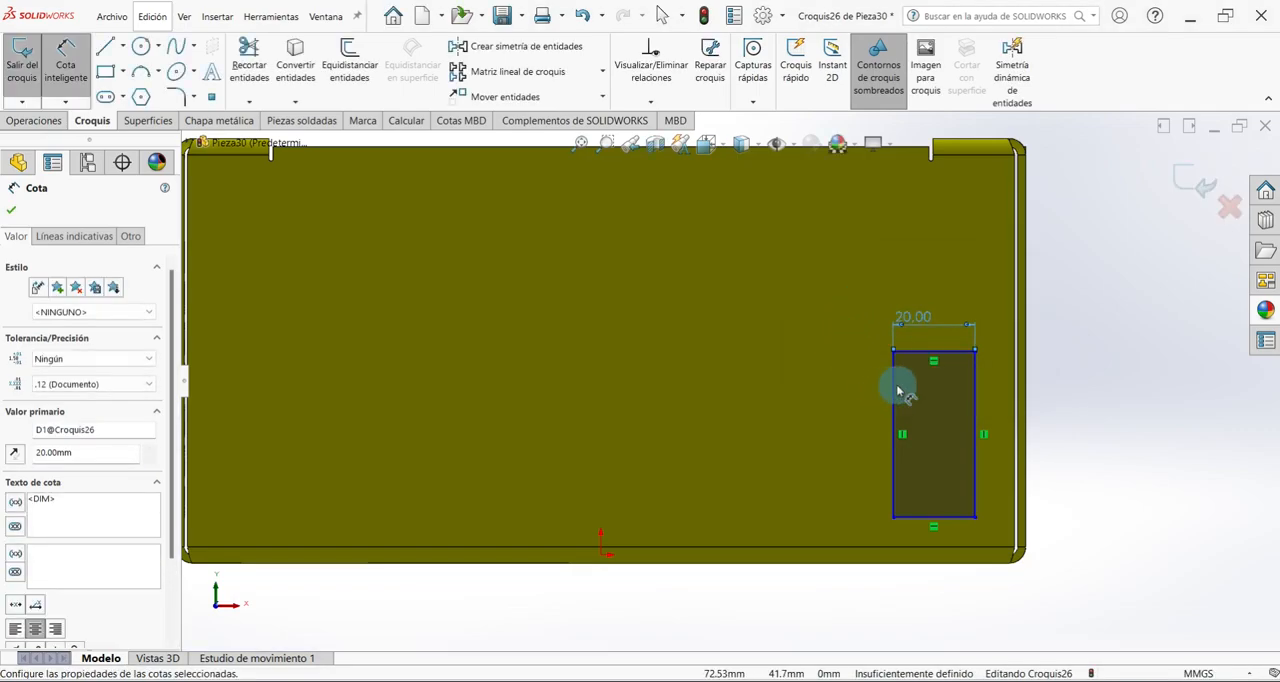
left_click(893, 390)
left_click(860, 394)
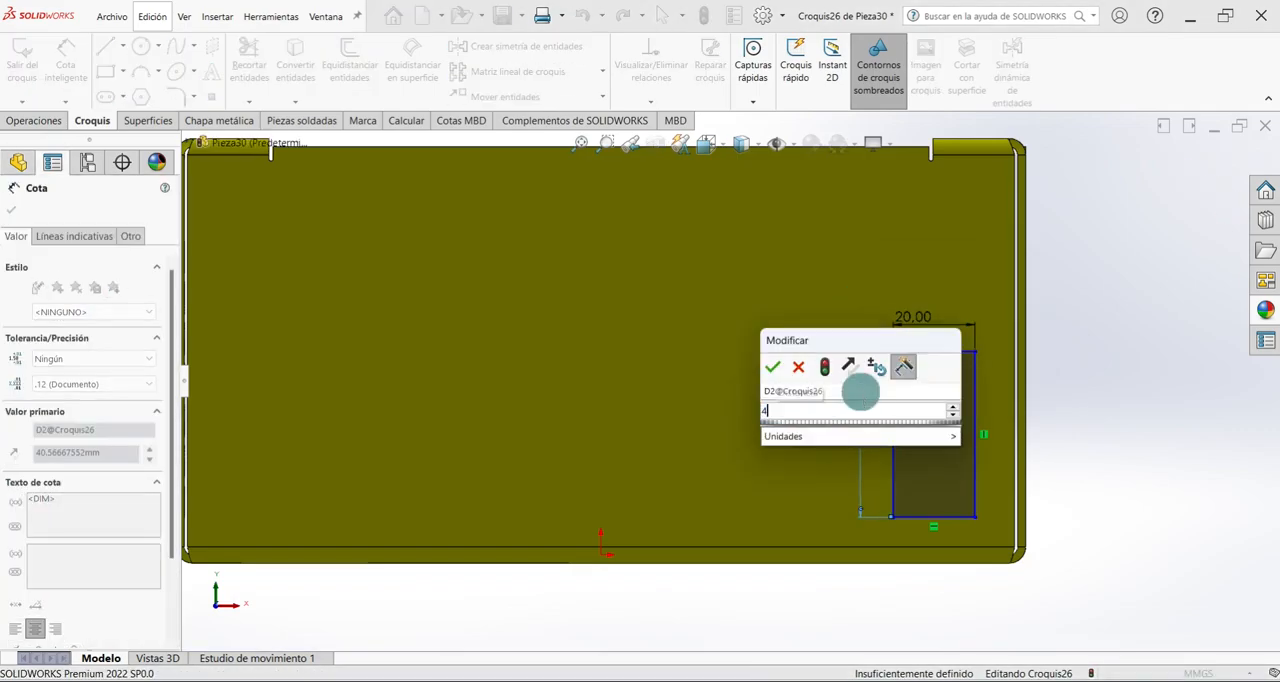
type("40")
key("Return")
Dimension the rectangle's lower side 17 mm above the bottom edge of the box.
left_click(963, 516)
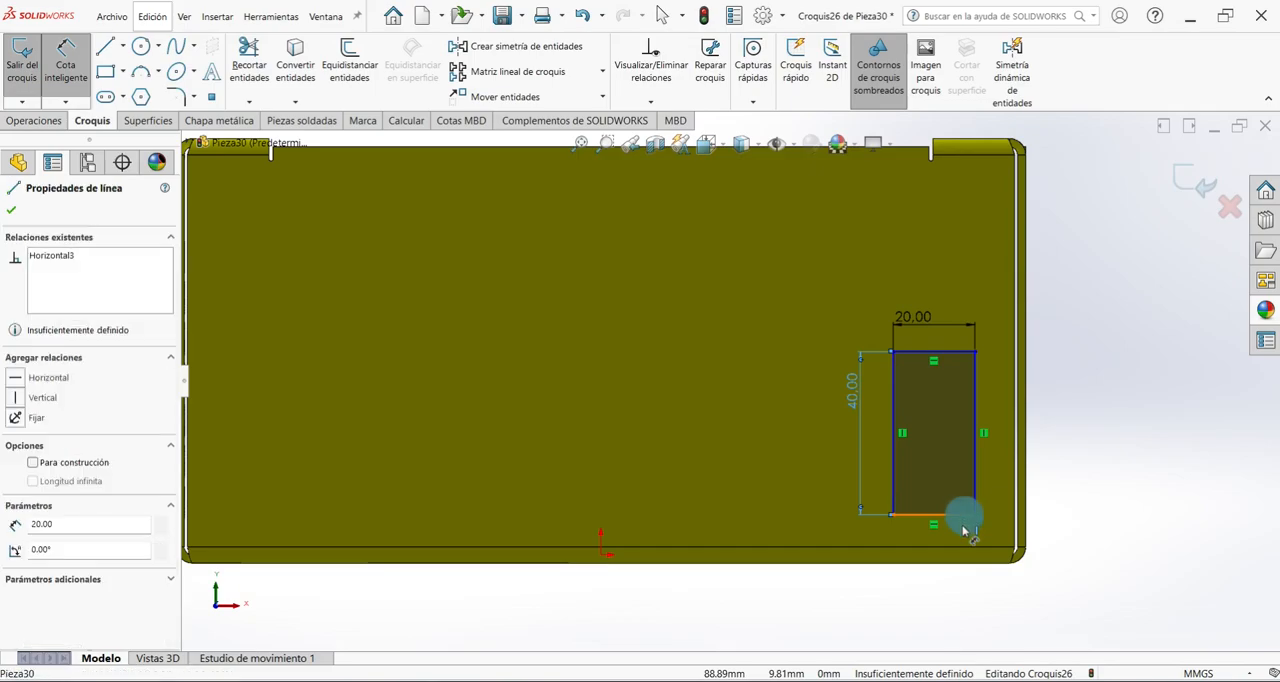
left_click(966, 563)
left_click(1069, 549)
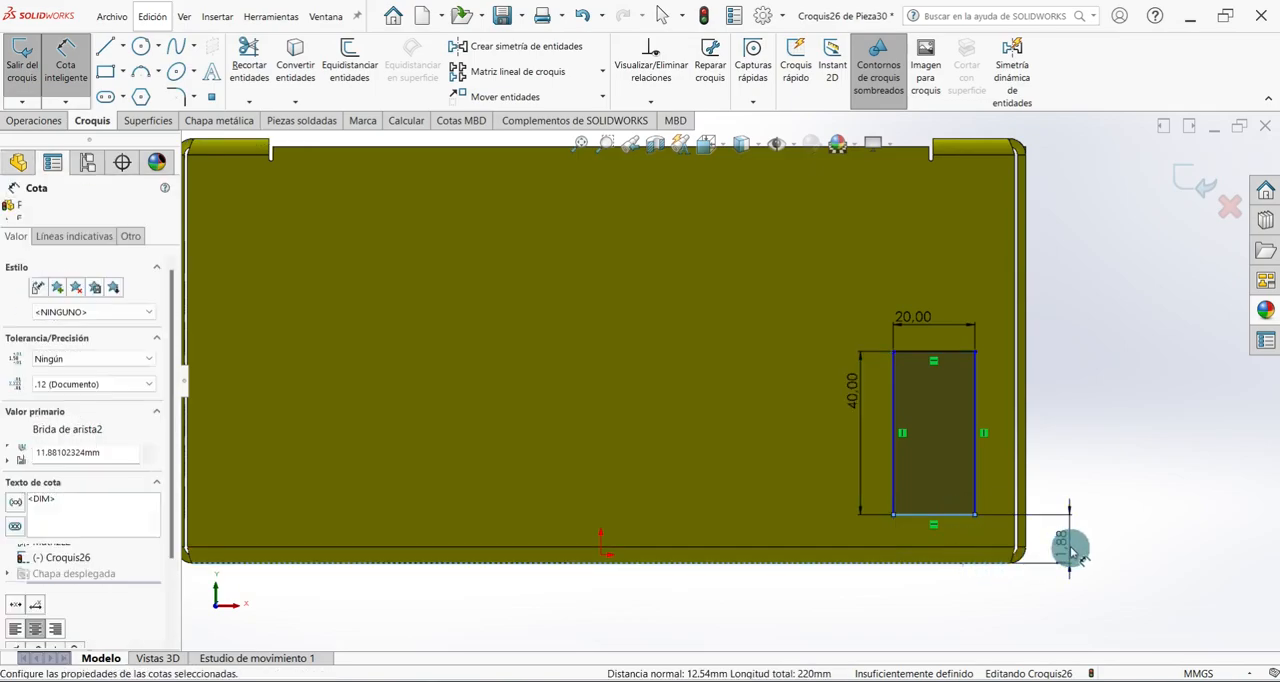
type("17")
key("Return")
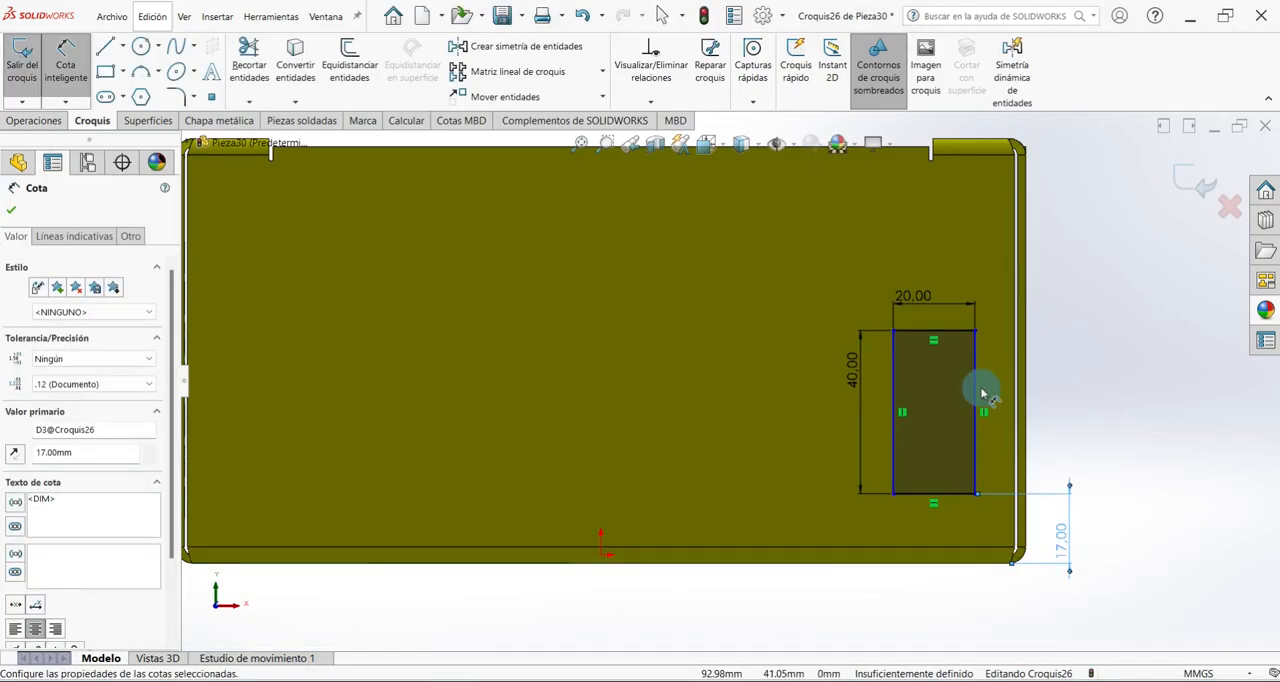
Dimension the rectangle's right side 17 mm from the right edge of the box and close the dimension command.
left_click(977, 393)
left_click(1021, 379)
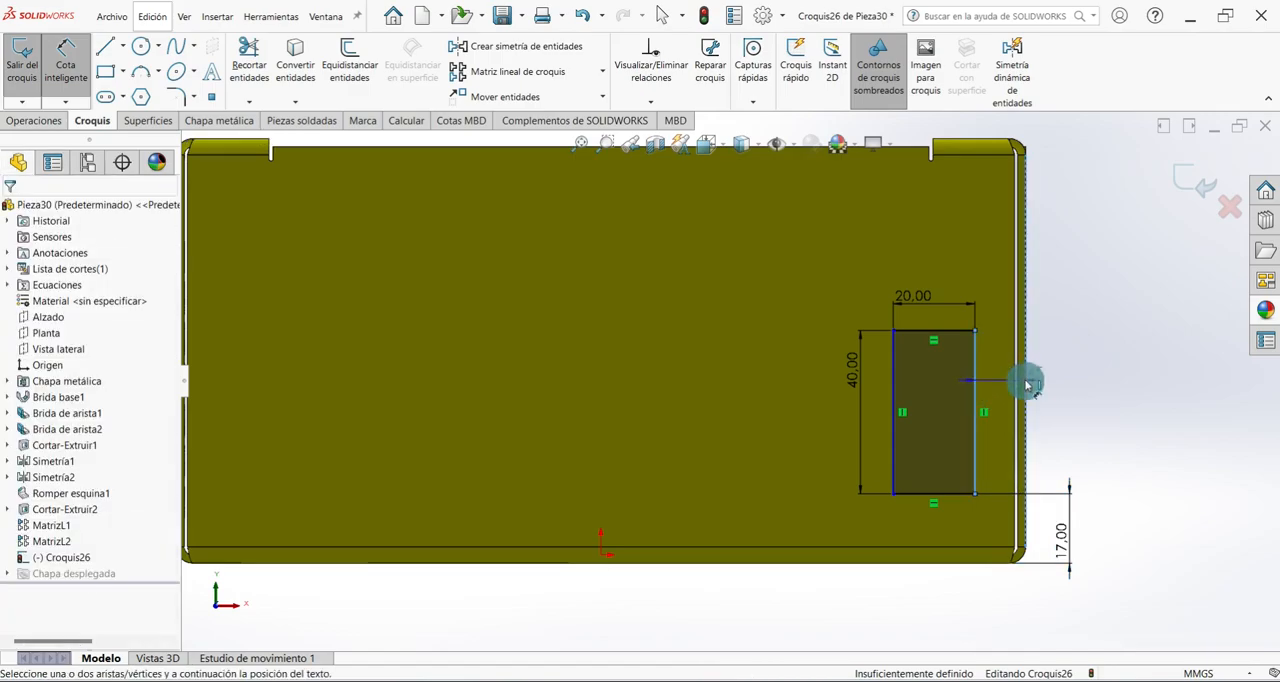
left_click(1060, 360)
type("17")
key("Return")
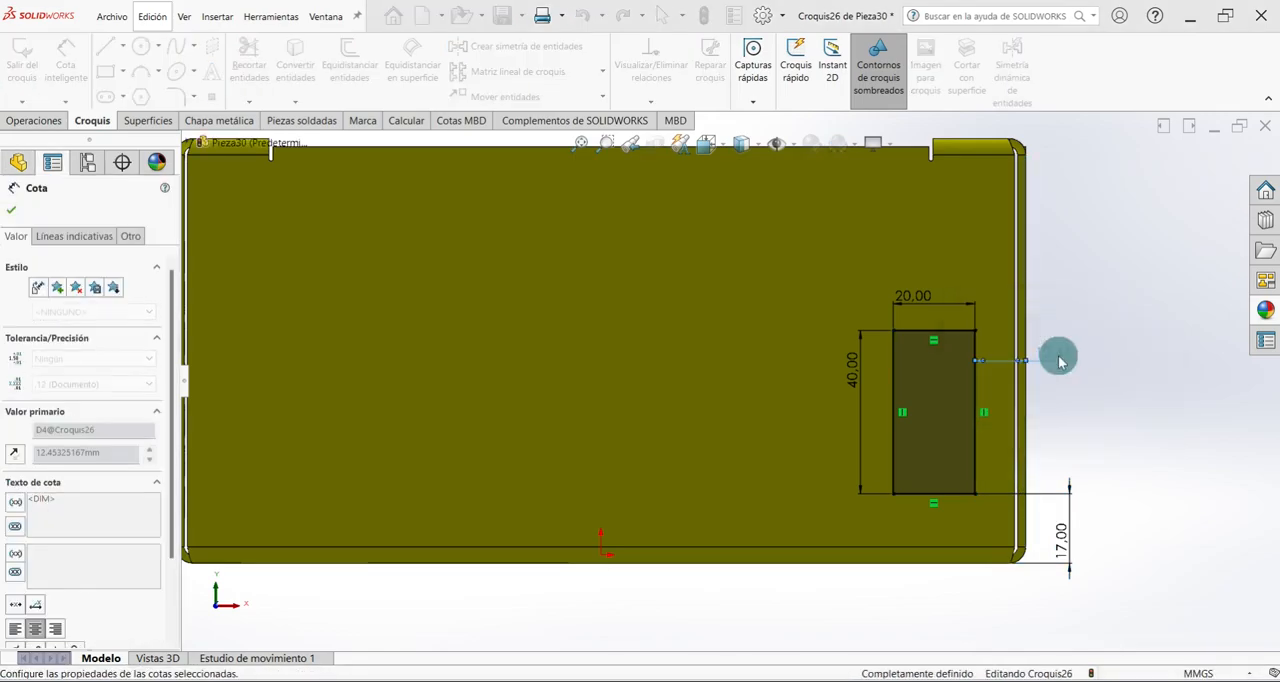
key("f")
left_click(11, 209)
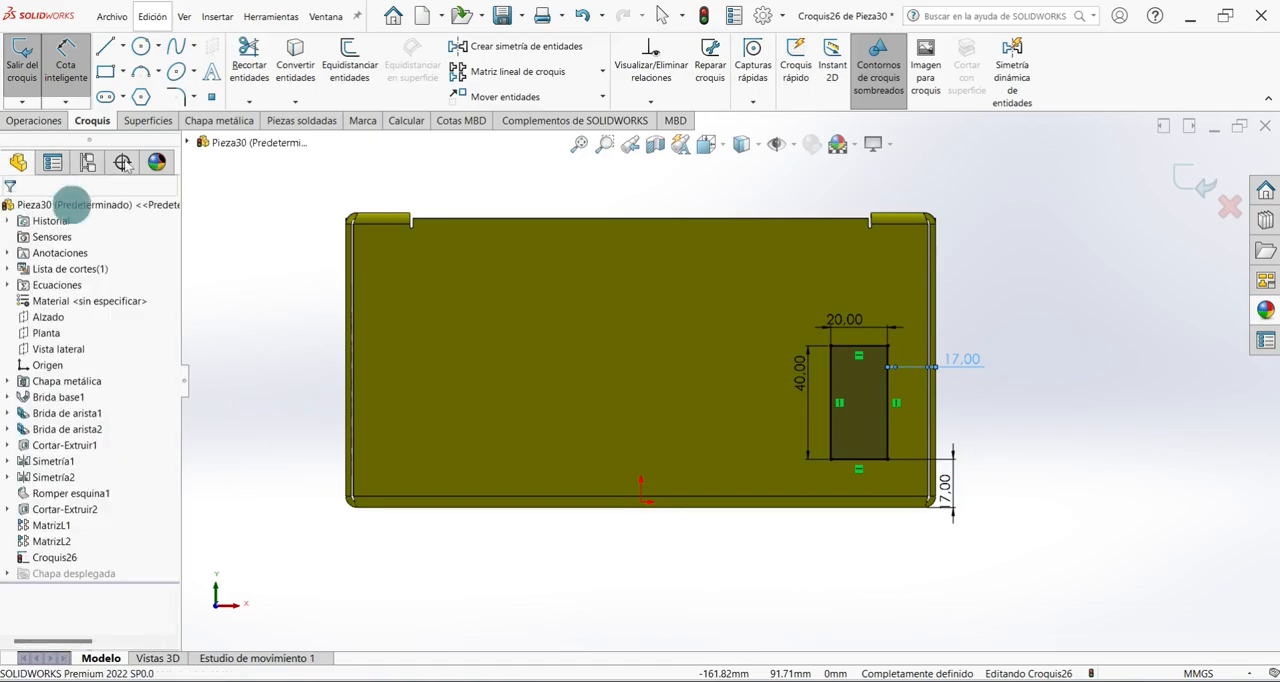
Draw a centre rectangle about 97 mm wide on the front wall, centred about 27 mm directly above the origin.
left_click(124, 74)
left_click(145, 111)
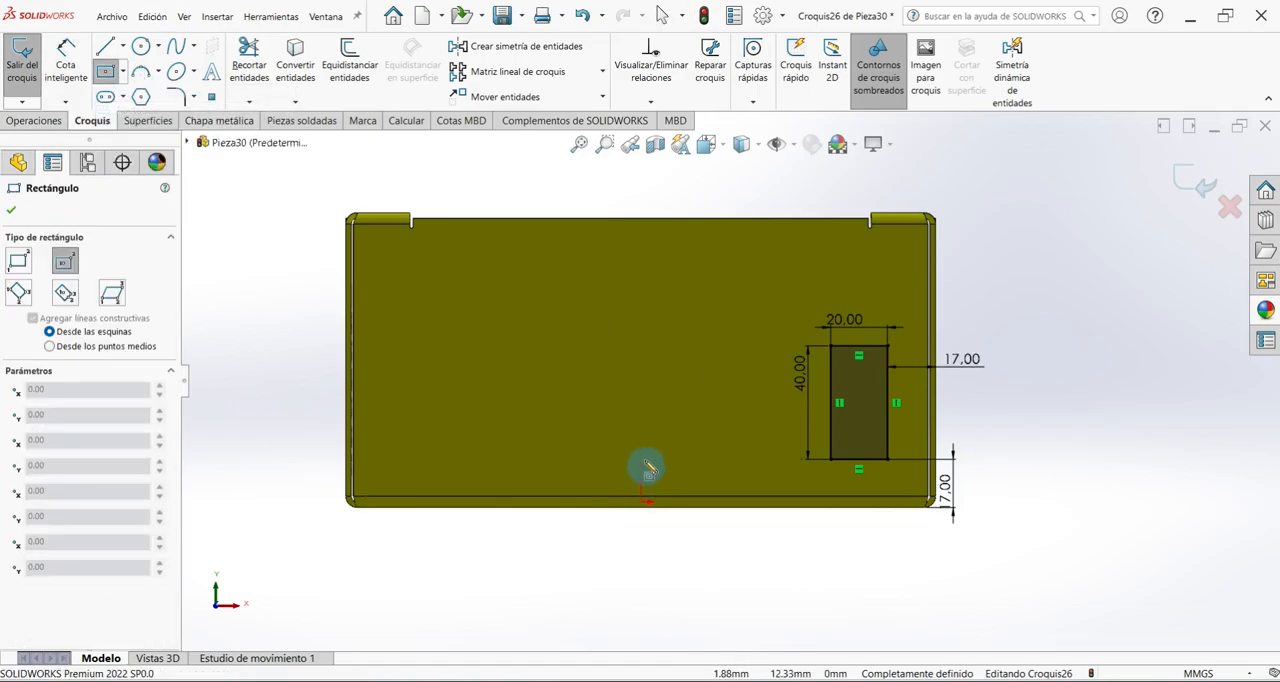
left_click(640, 421)
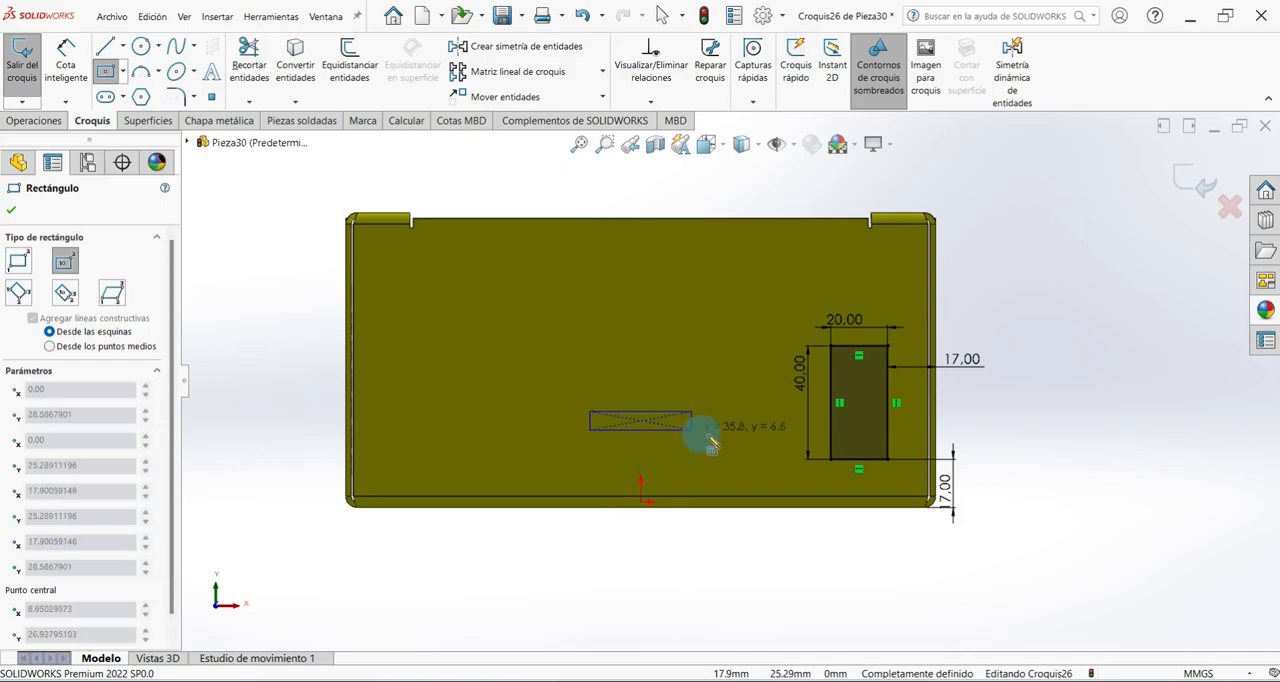
left_click(779, 459)
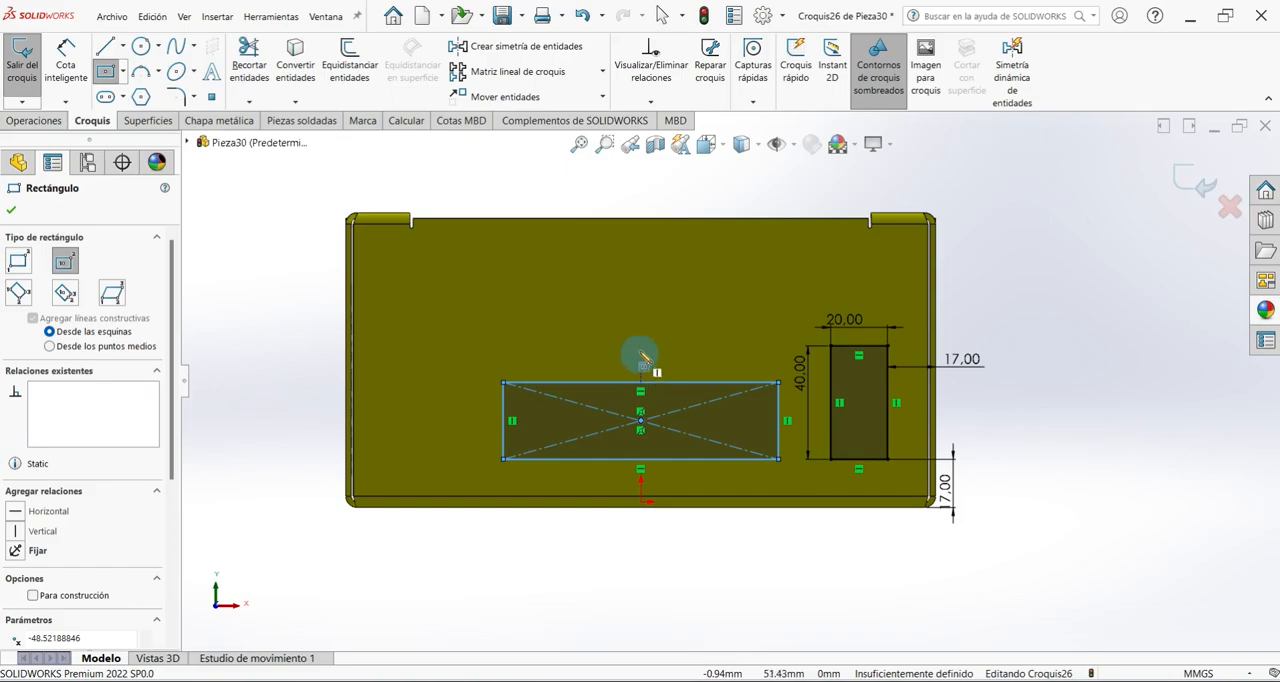
Draw two narrow centre rectangles about 84 mm wide and 5 mm high, stacked above the large rectangle in line with the origin.
left_click(640, 331)
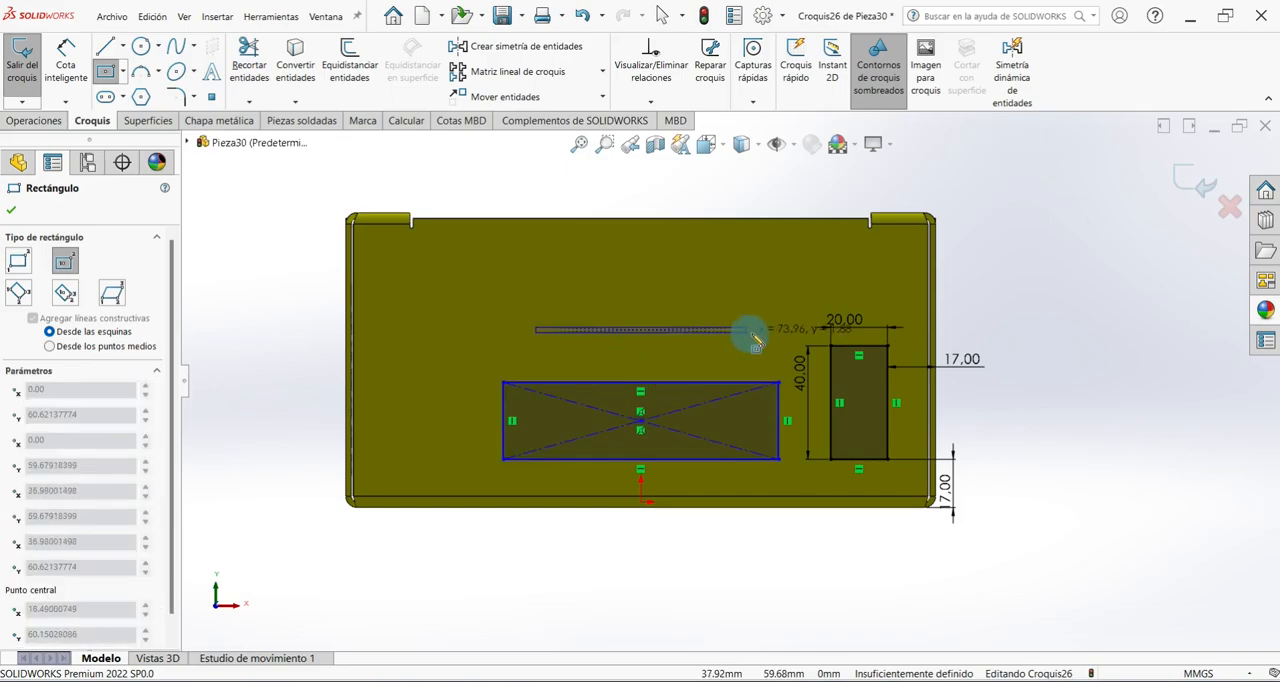
left_click(762, 337)
scroll(645, 333, "down", 2)
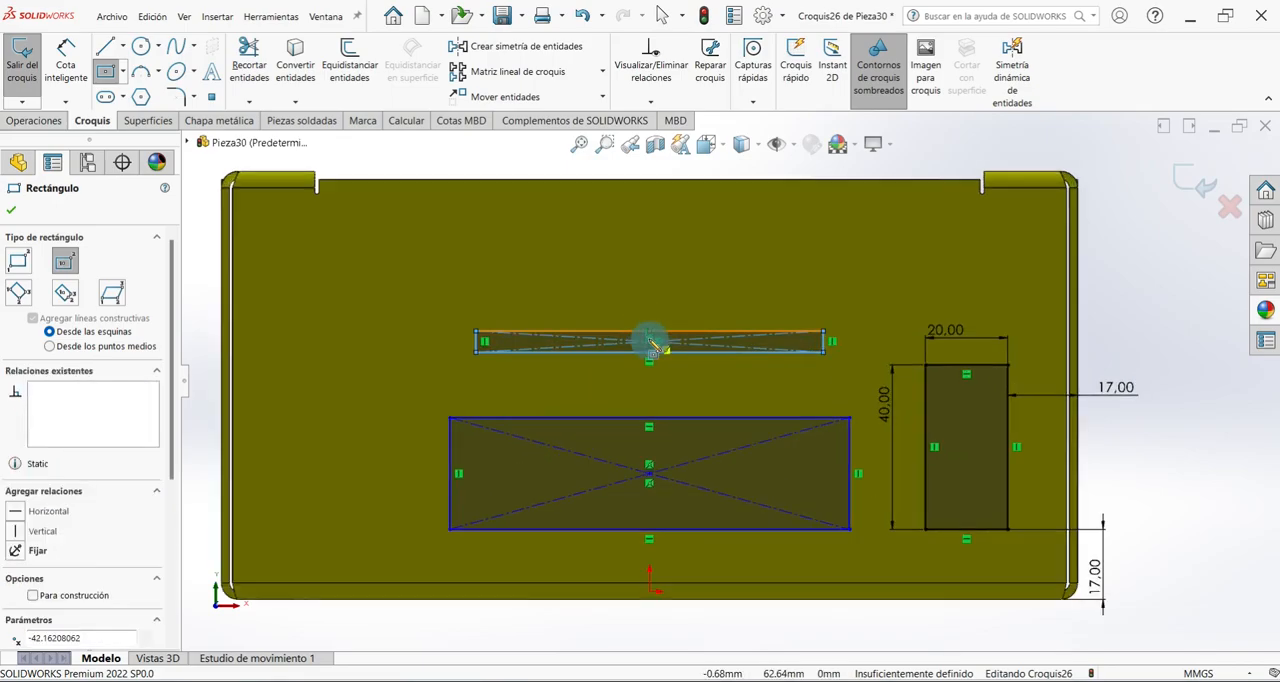
left_click(650, 296)
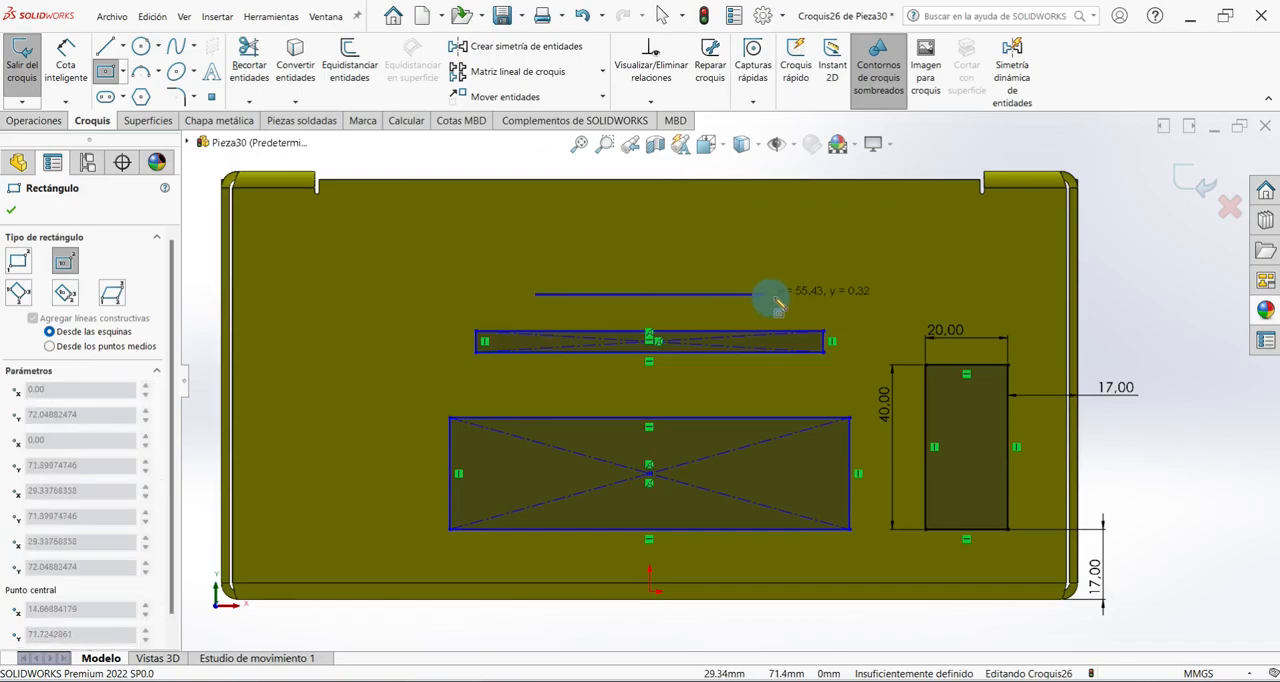
left_click(826, 306)
right_click(741, 224)
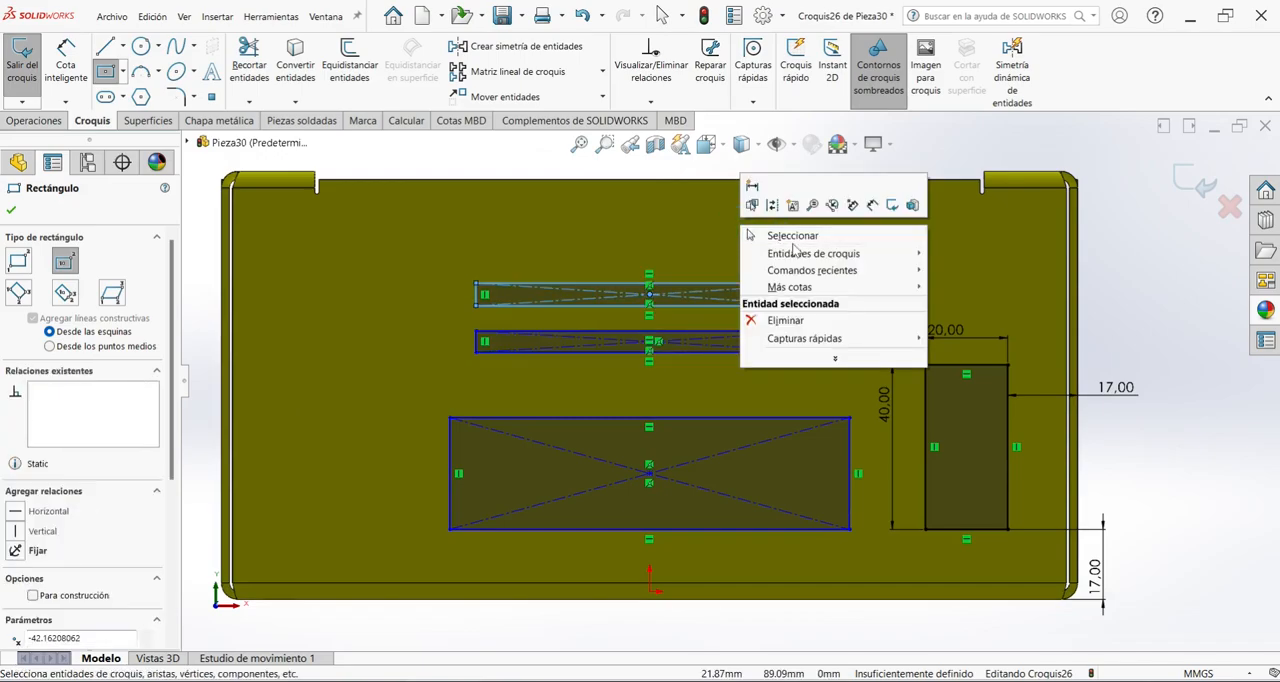
left_click(864, 239)
Dimension the large centre rectangle 100 mm wide and 30 mm high.
left_click(76, 55)
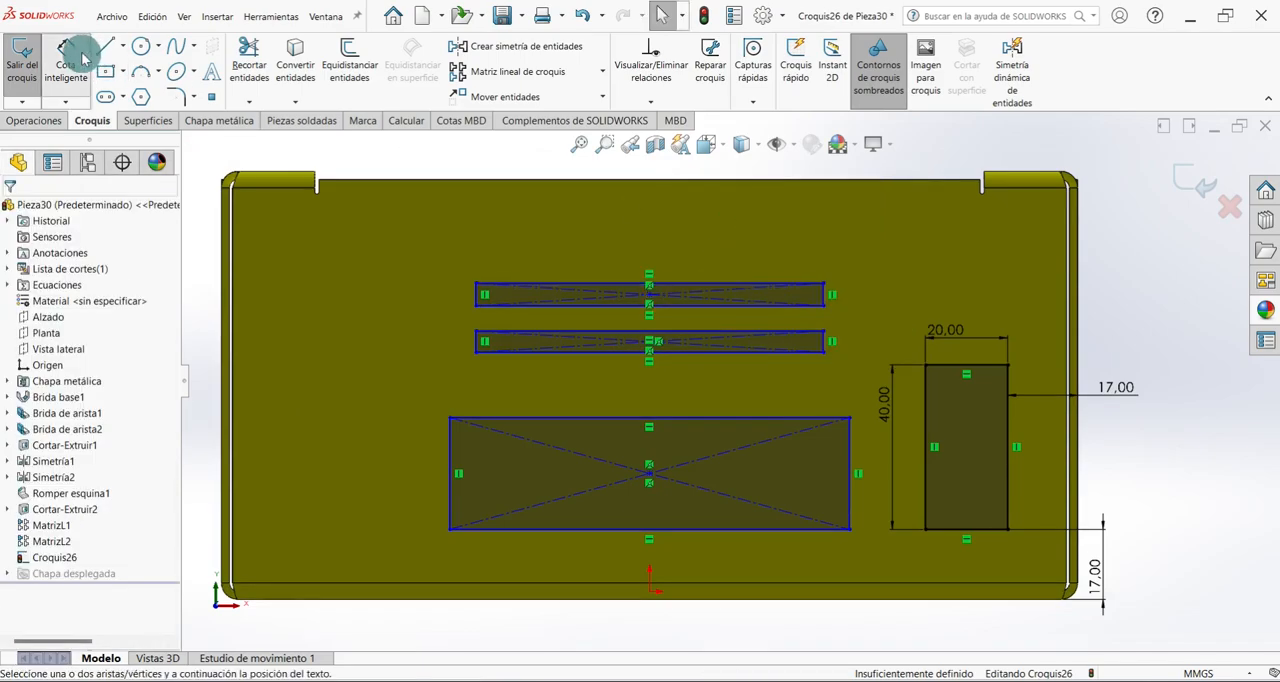
left_click(557, 418)
left_click(577, 375)
type("100")
key("Return")
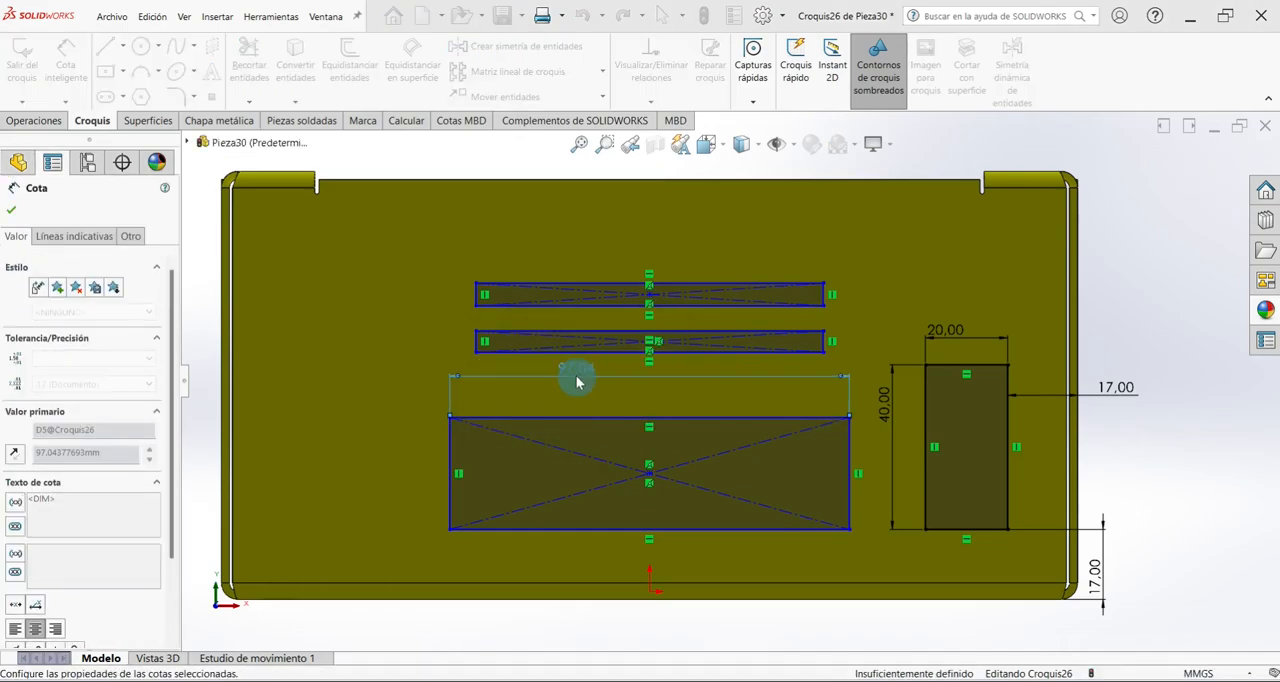
left_click(450, 452)
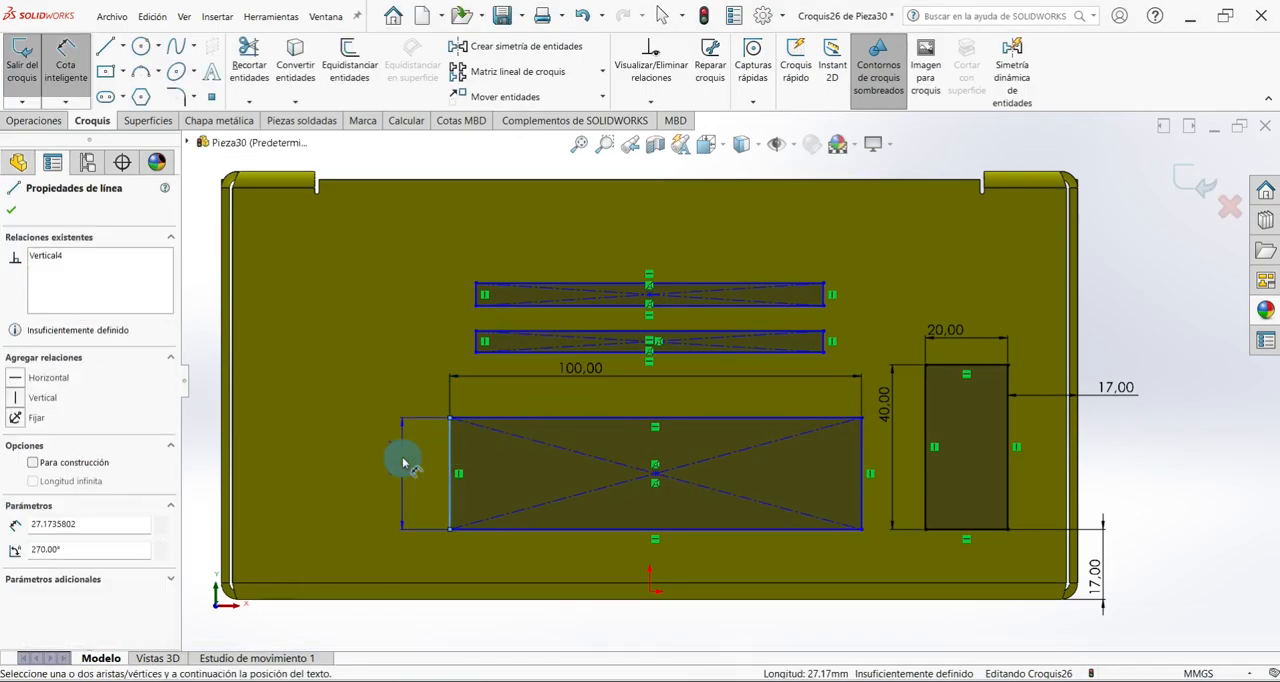
left_click(402, 457)
type("30")
key("Return")
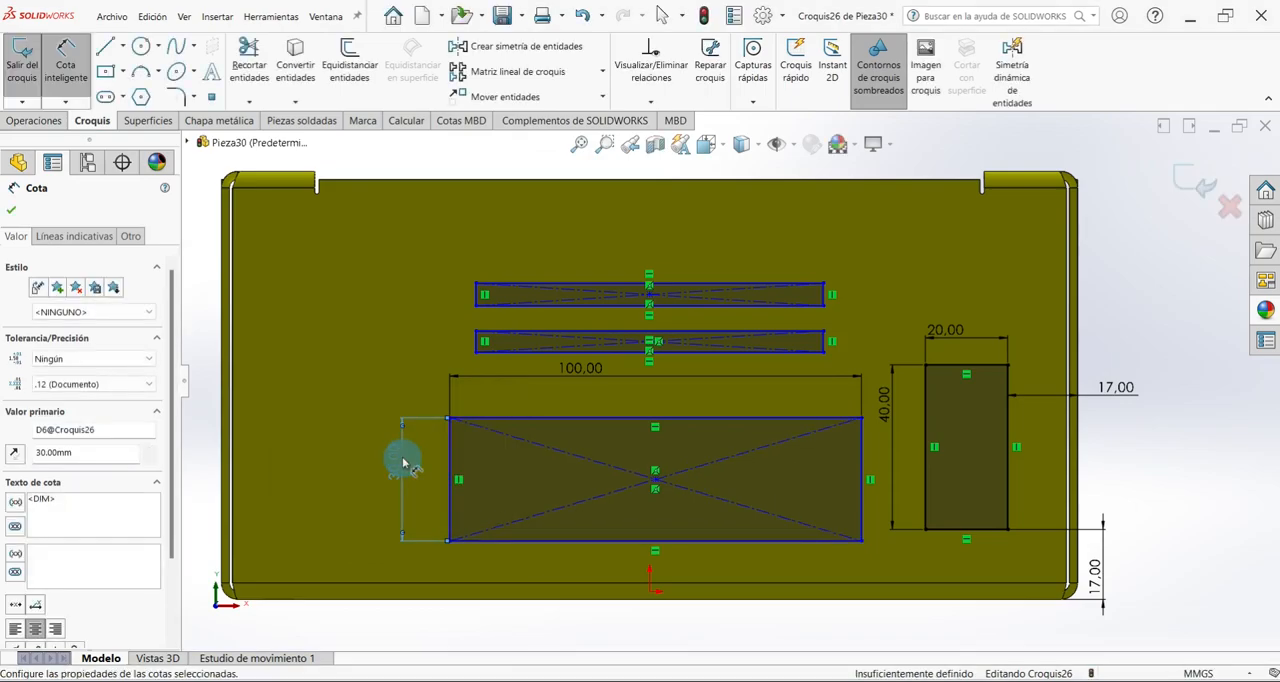
Draw a vertical construction line about 91 mm long upward from the origin through the narrow rectangles.
left_click(122, 46)
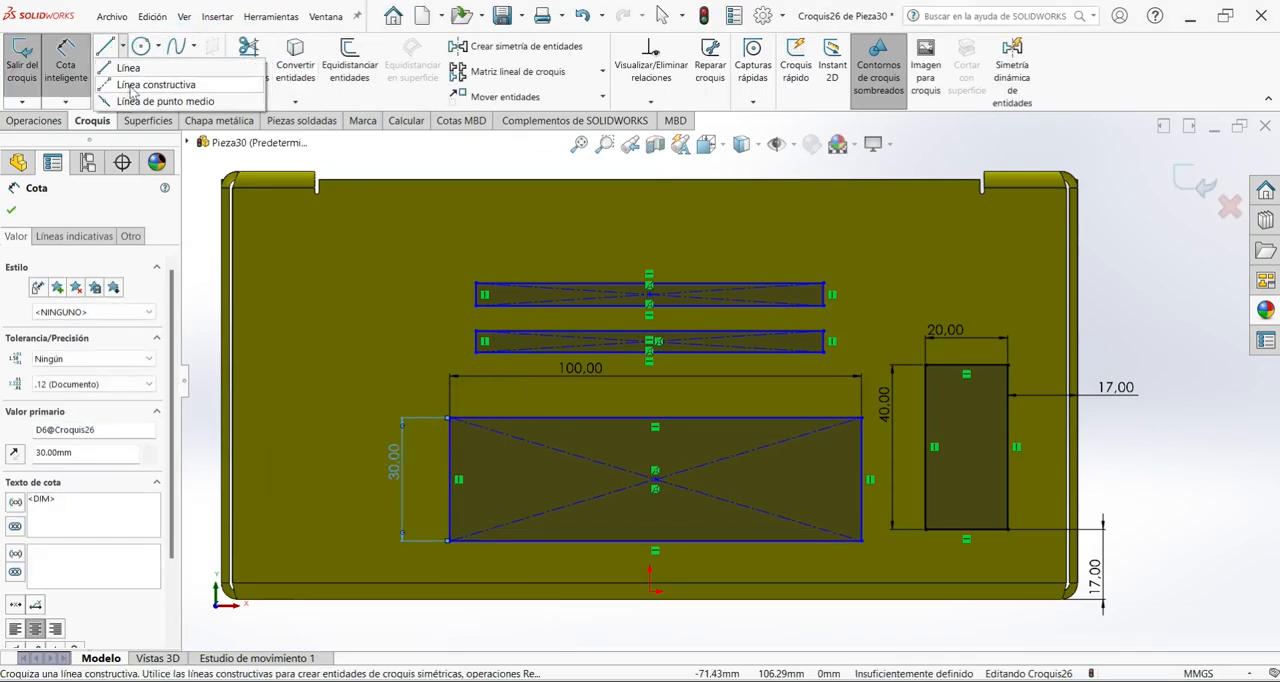
left_click(130, 85)
left_click(650, 592)
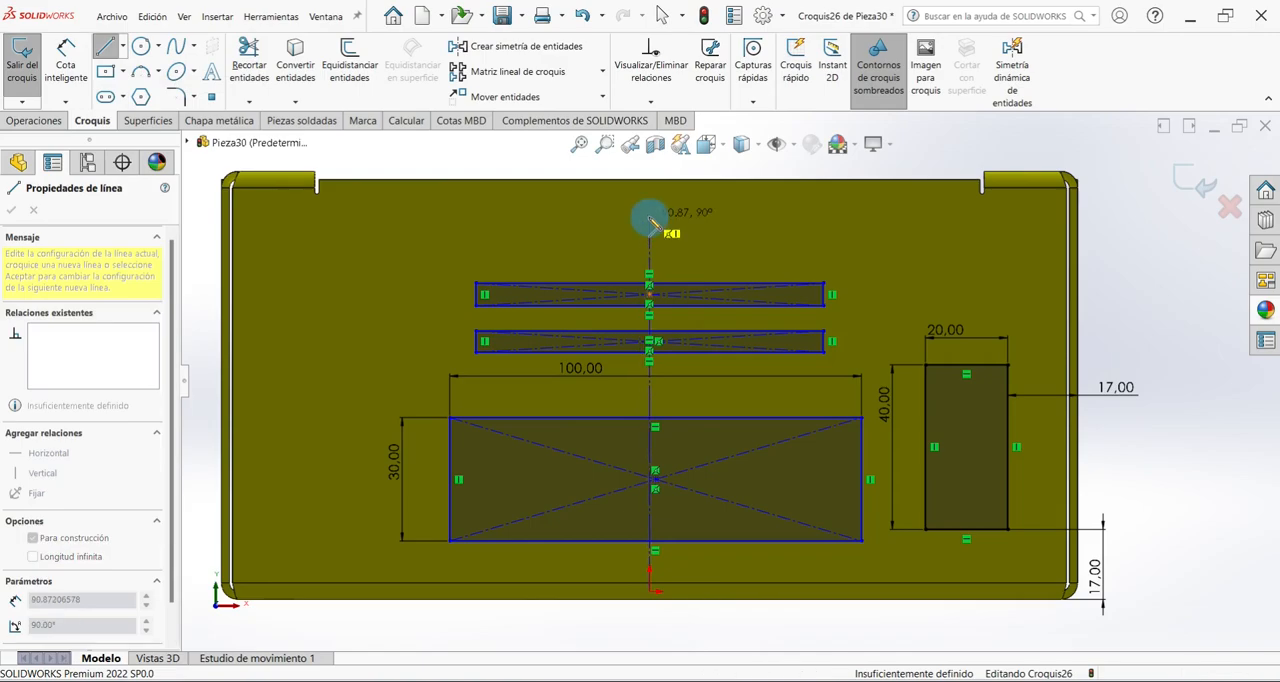
left_click(650, 218)
right_click(699, 222)
left_click(720, 236)
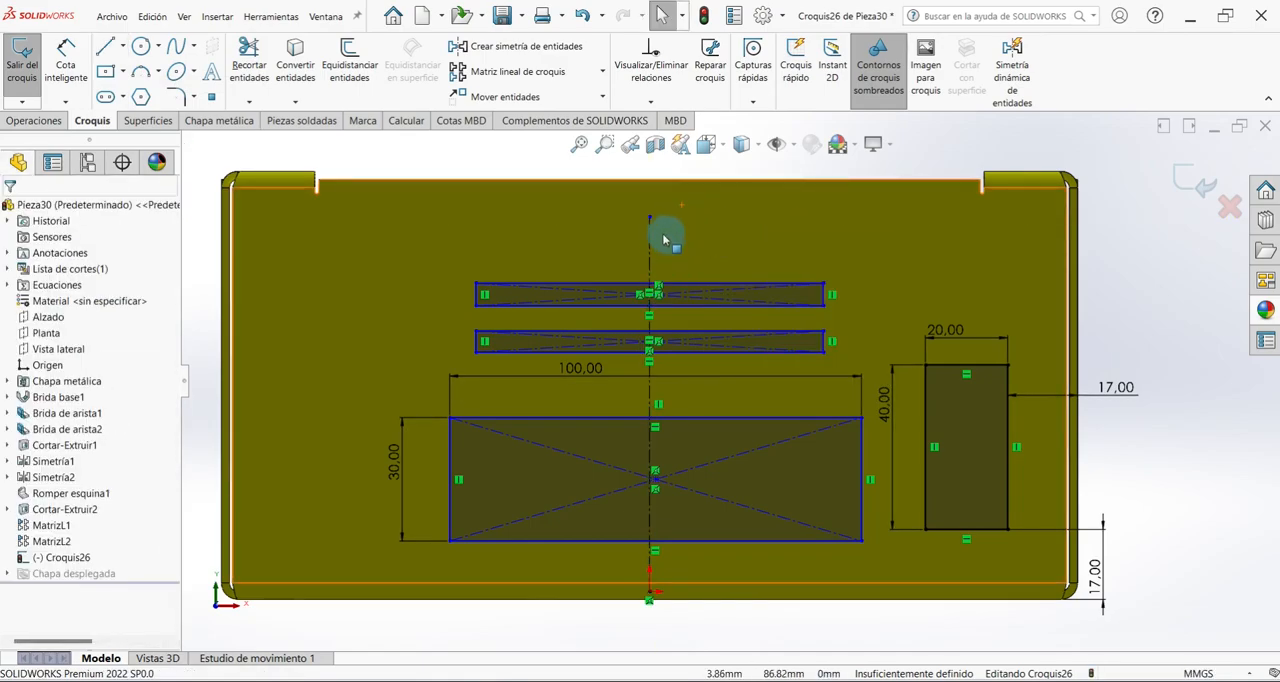
Make the large rectangle's centre point coincident with the vertical construction line.
scroll(665, 510, "down", 3)
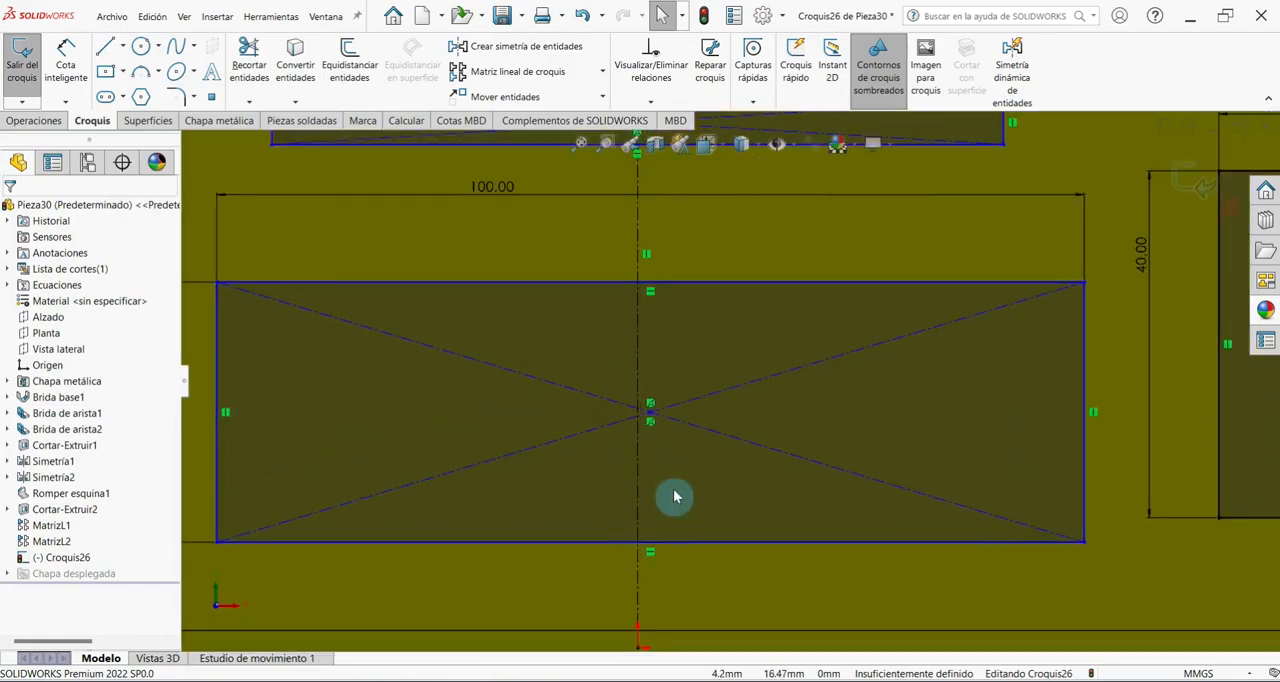
left_click(651, 414)
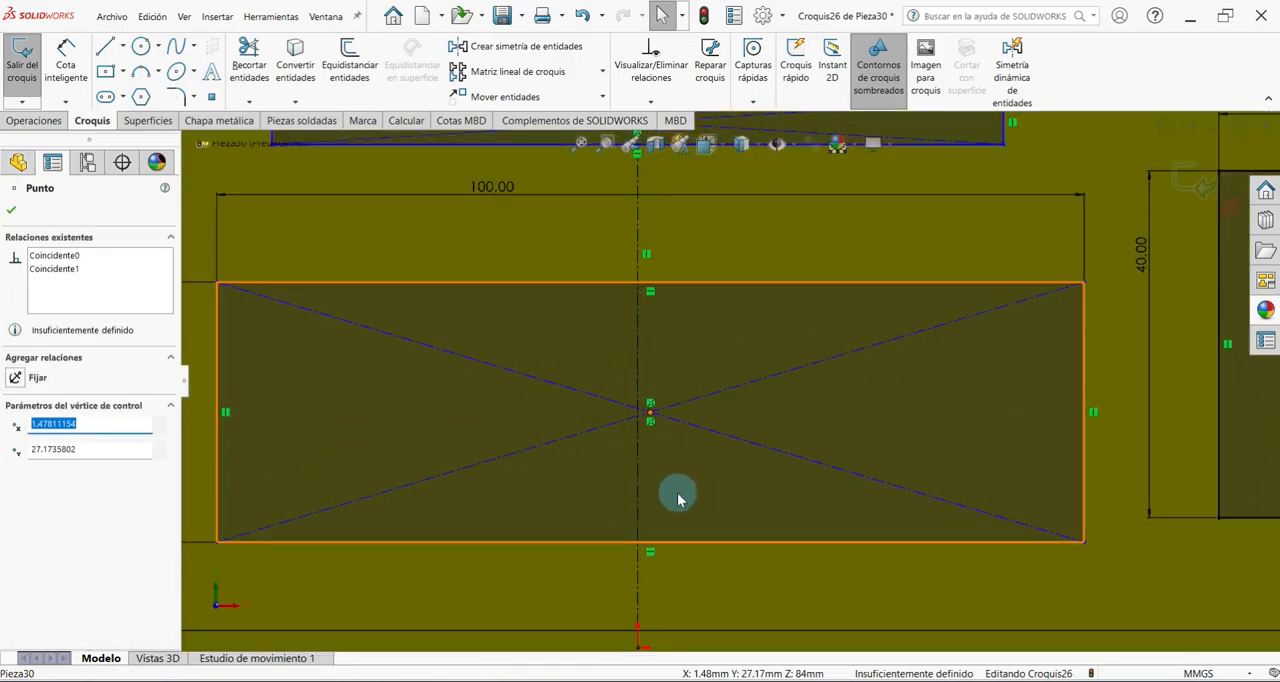
left_click(642, 323, "ctrl")
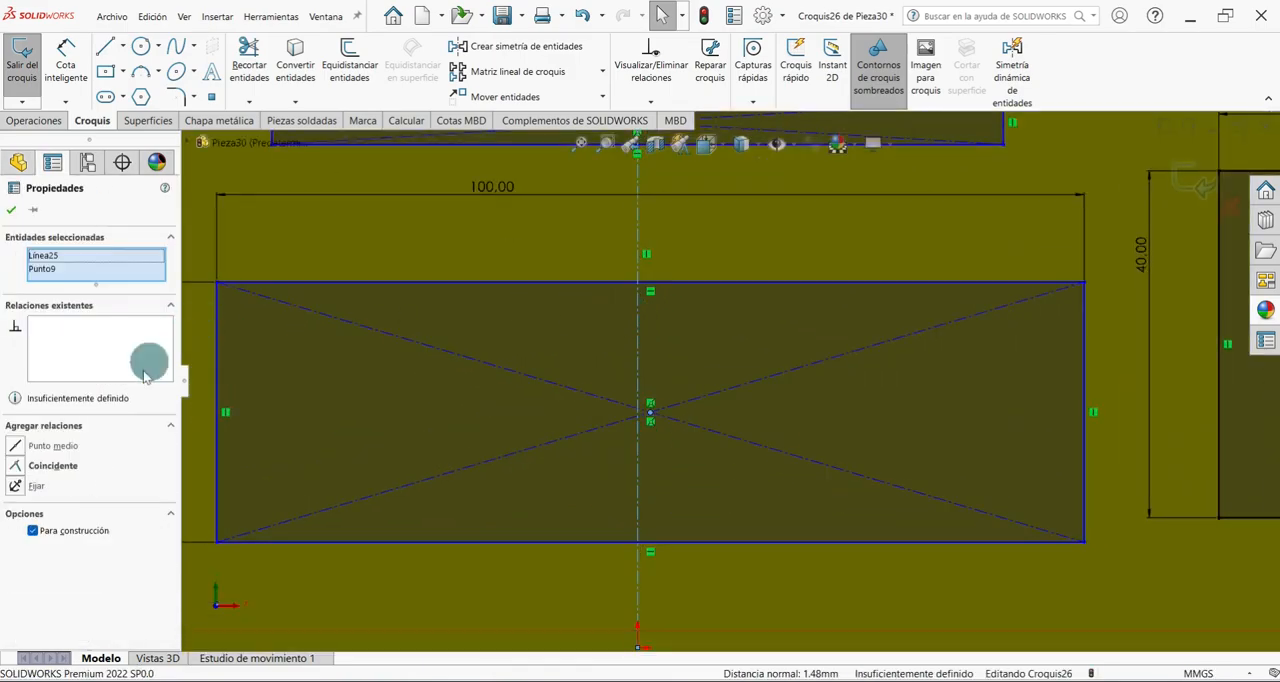
left_click(16, 467)
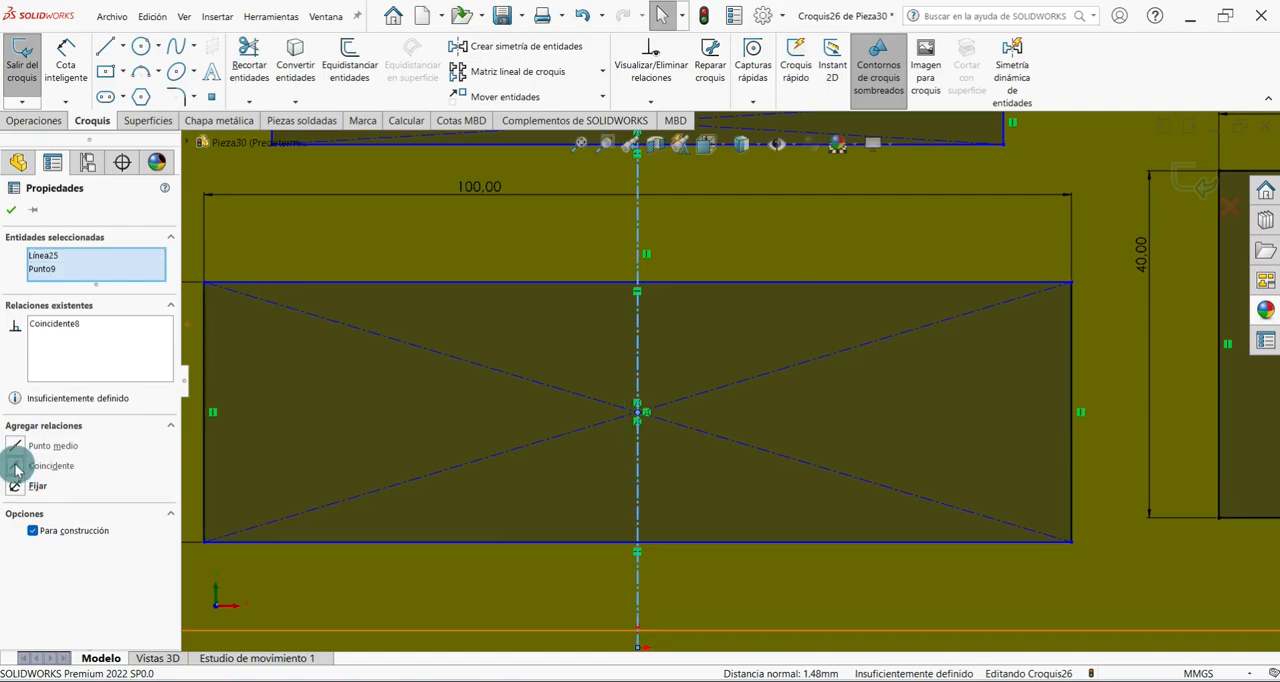
left_click(10, 220)
scroll(706, 246, "up", 4)
scroll(706, 246, "down", 7)
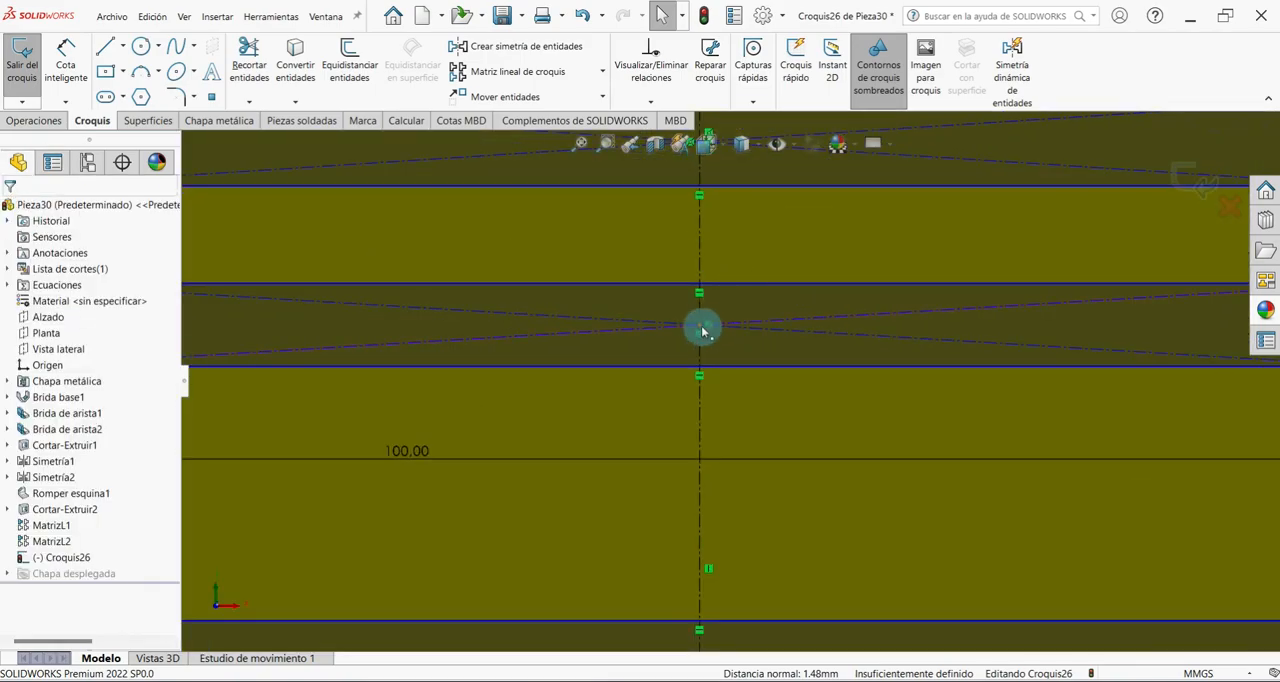
scroll(728, 446, "up", 4)
scroll(723, 268, "up", 4)
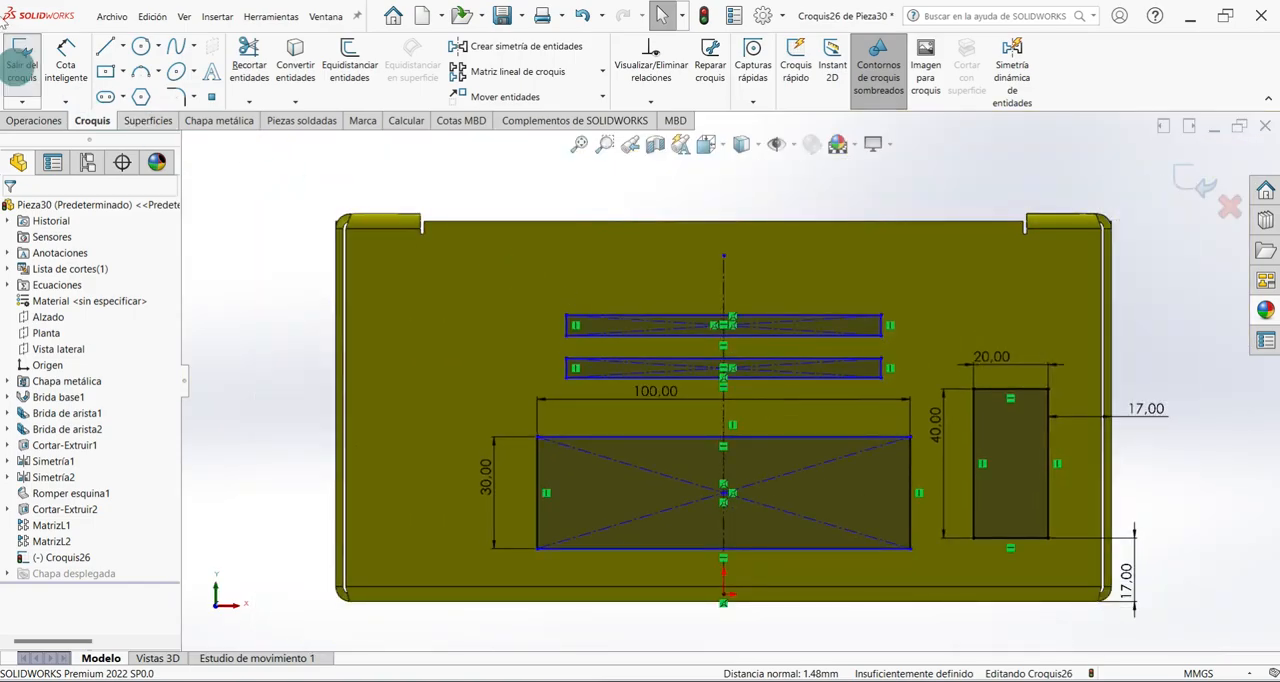
Dimension both narrow rectangles 5 mm high.
left_click(65, 58)
scroll(634, 318, "down", 3)
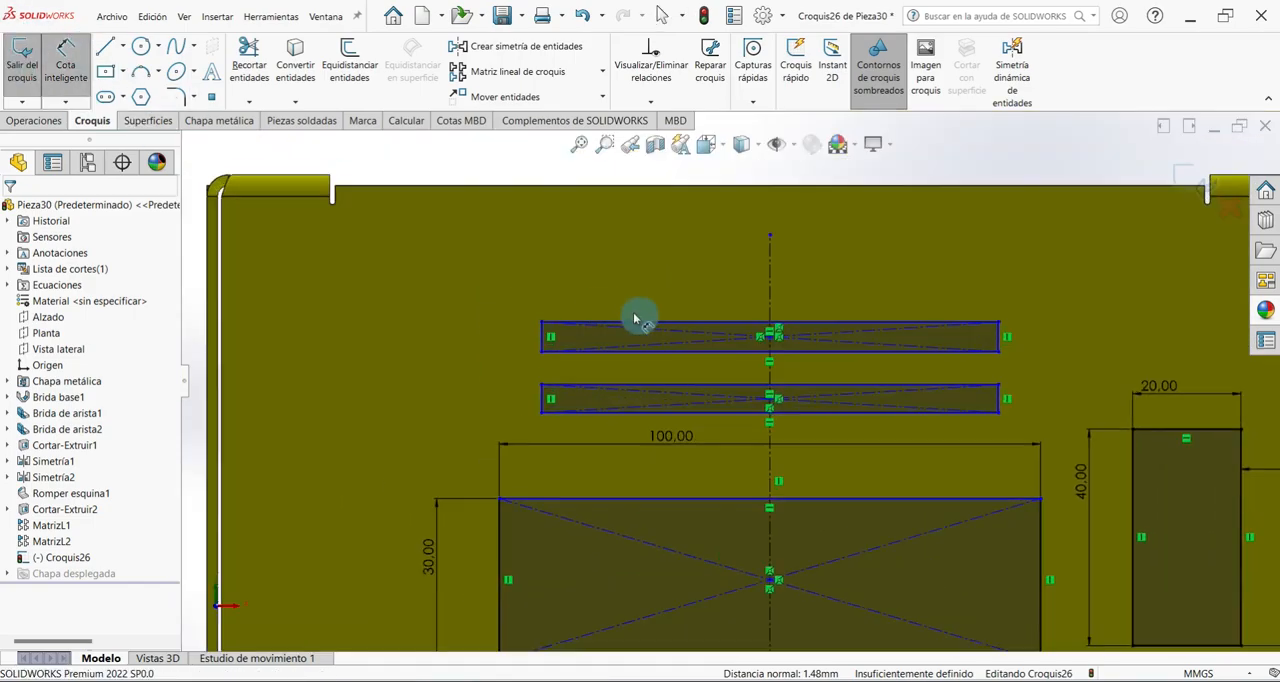
left_click(541, 333)
left_click(497, 334)
type("5")
key("Return")
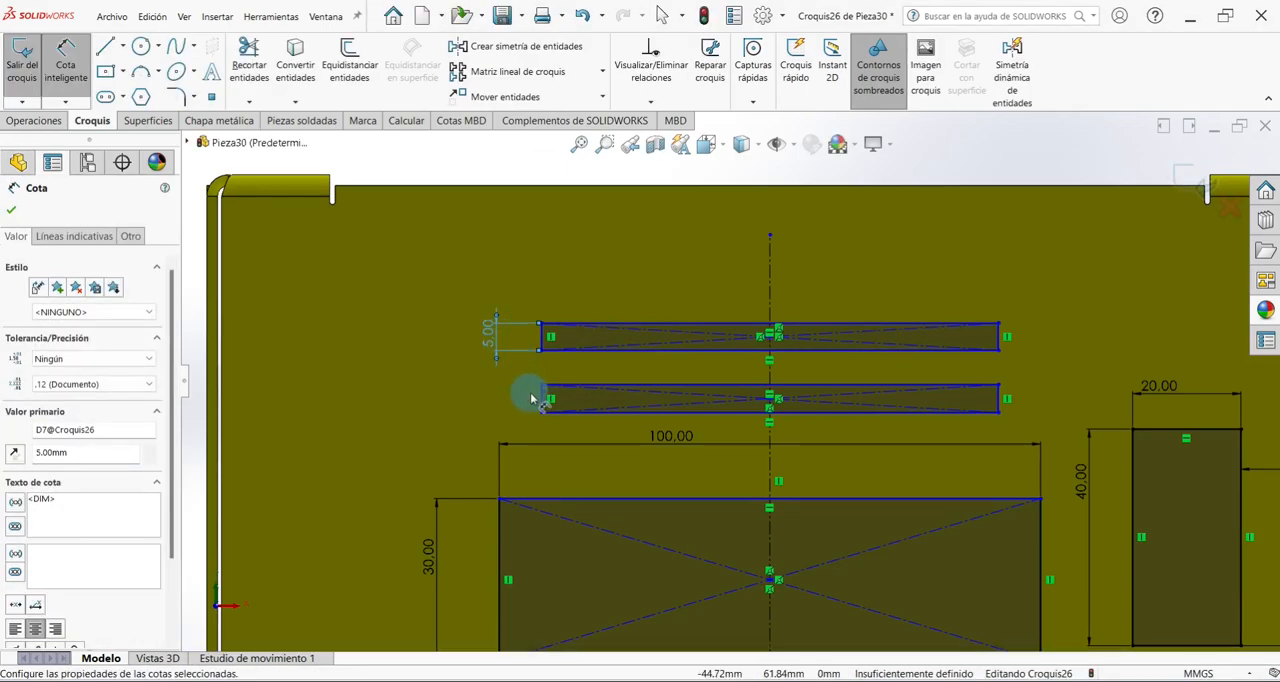
left_click(541, 399)
left_click(510, 400)
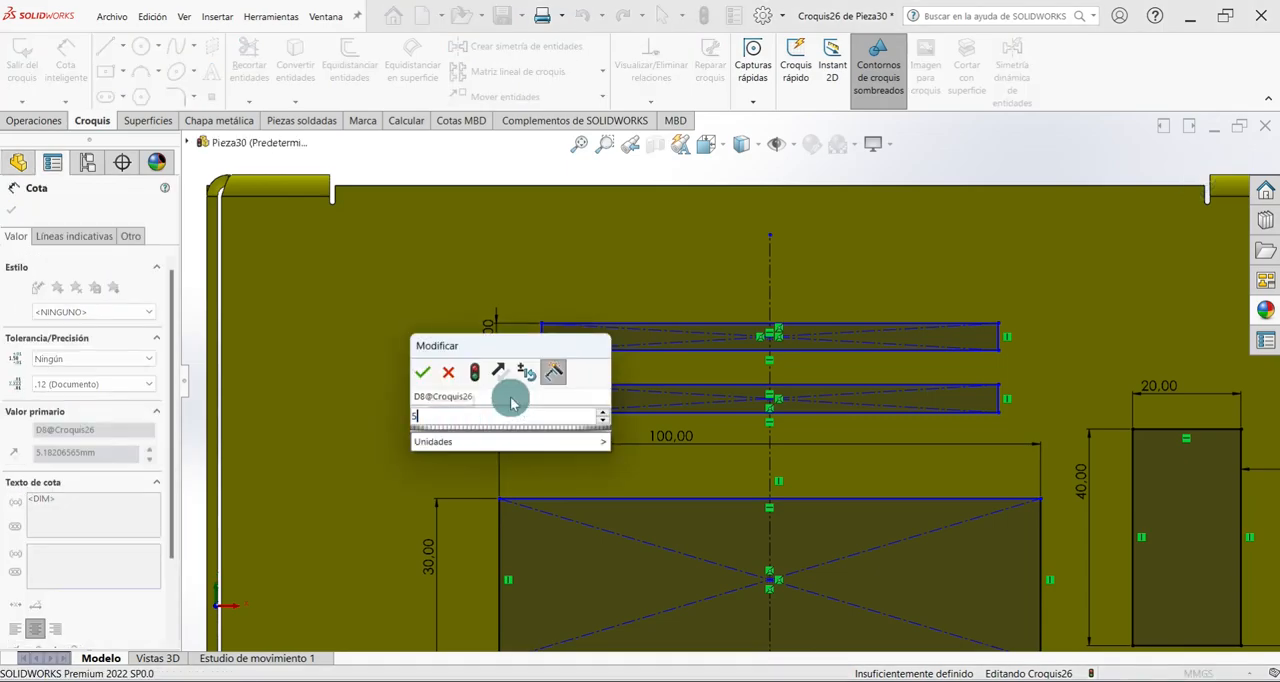
key("Return")
Dimension both narrow rectangles 80 mm wide.
left_click(794, 324)
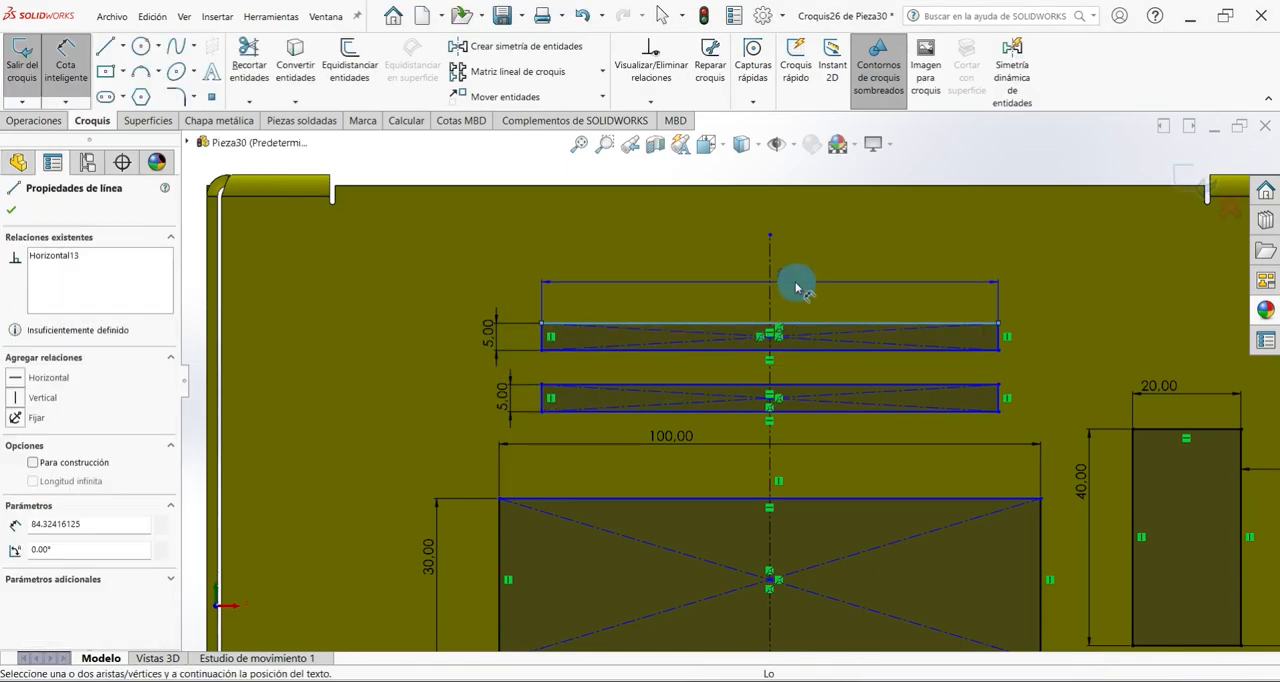
left_click(796, 288)
type("80")
key("Return")
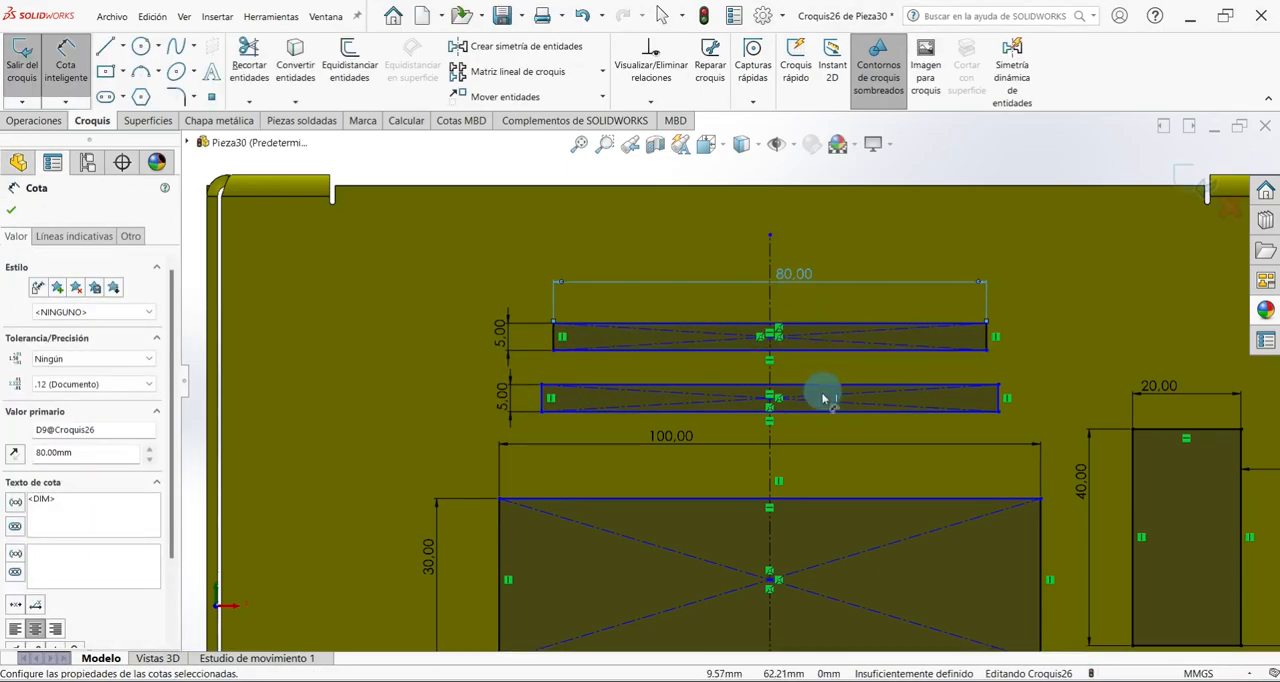
left_click(826, 388)
left_click(824, 368)
type("80")
key("Return")
Dimension the vertical distance between the centres of the two narrow rectangles as 10 mm.
scroll(790, 383, "down", 5)
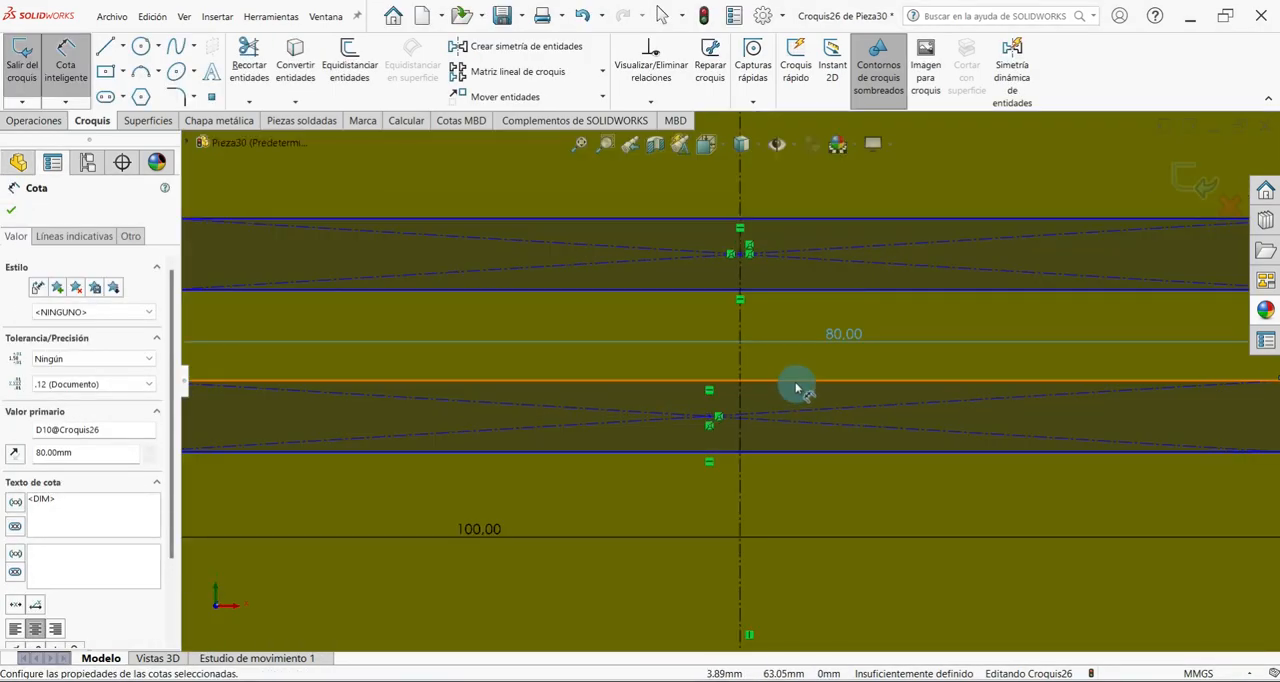
left_click(709, 418)
left_click(736, 254)
left_click(777, 330)
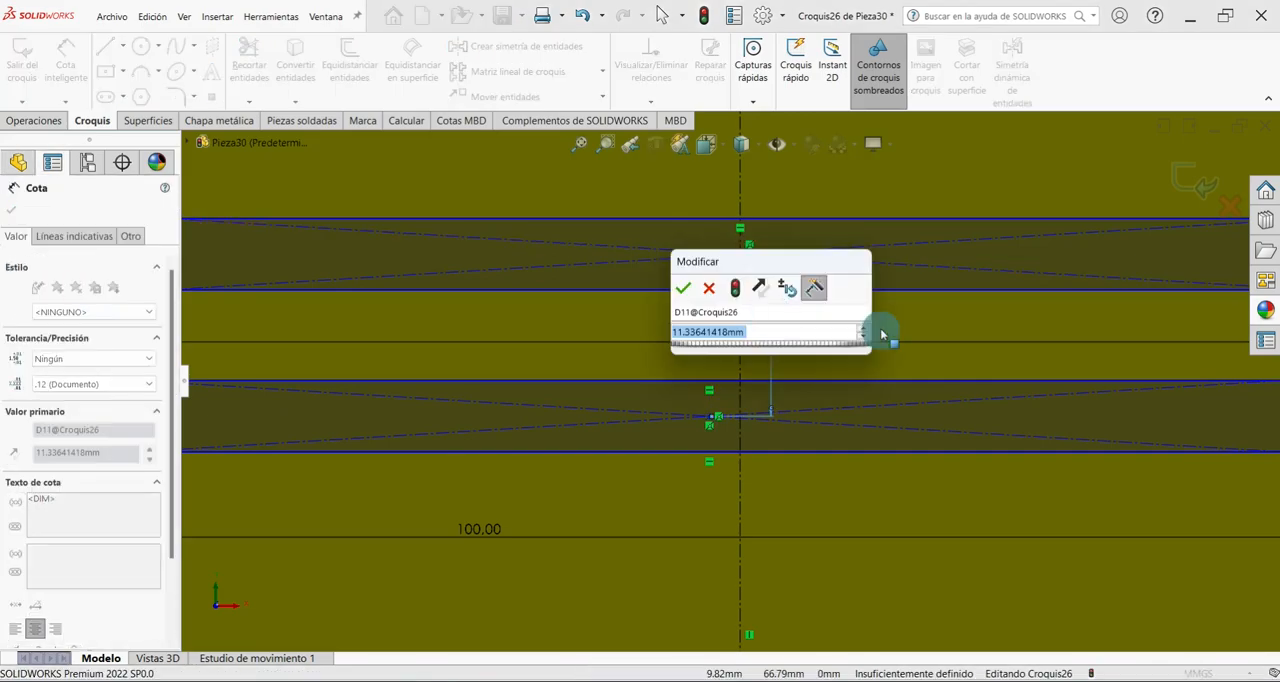
key("Return")
scroll(814, 398, "down", 5)
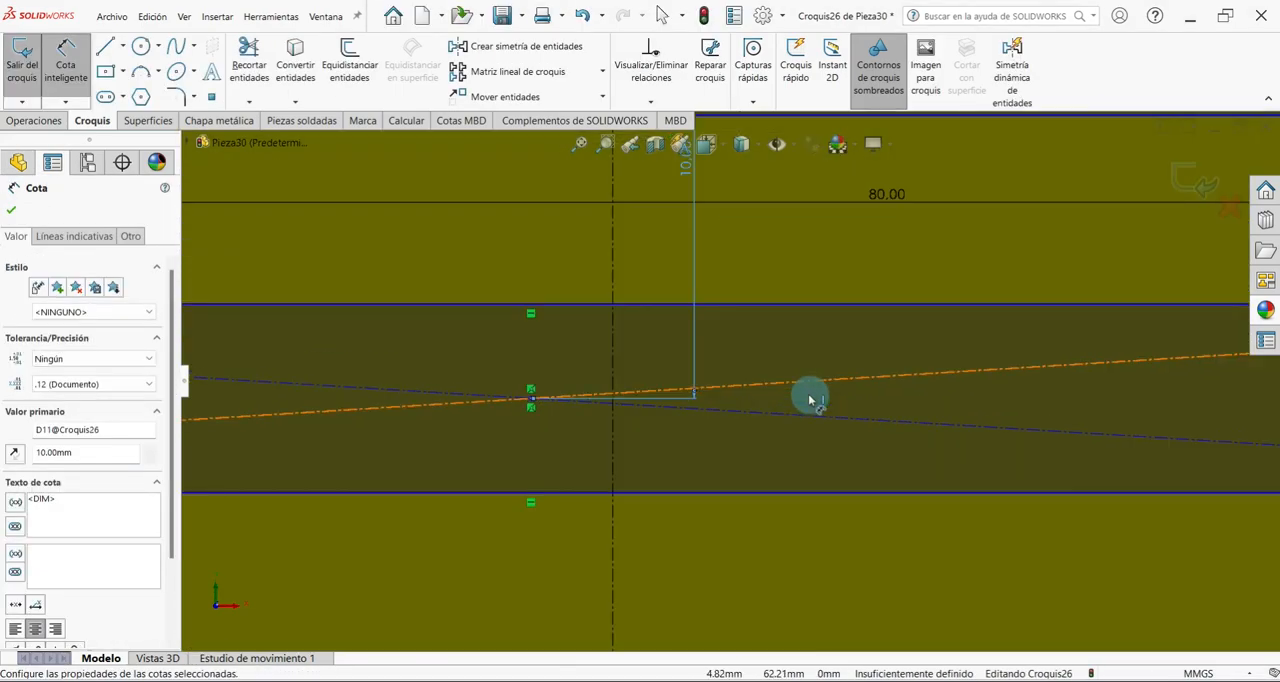
scroll(729, 388, "up", 10)
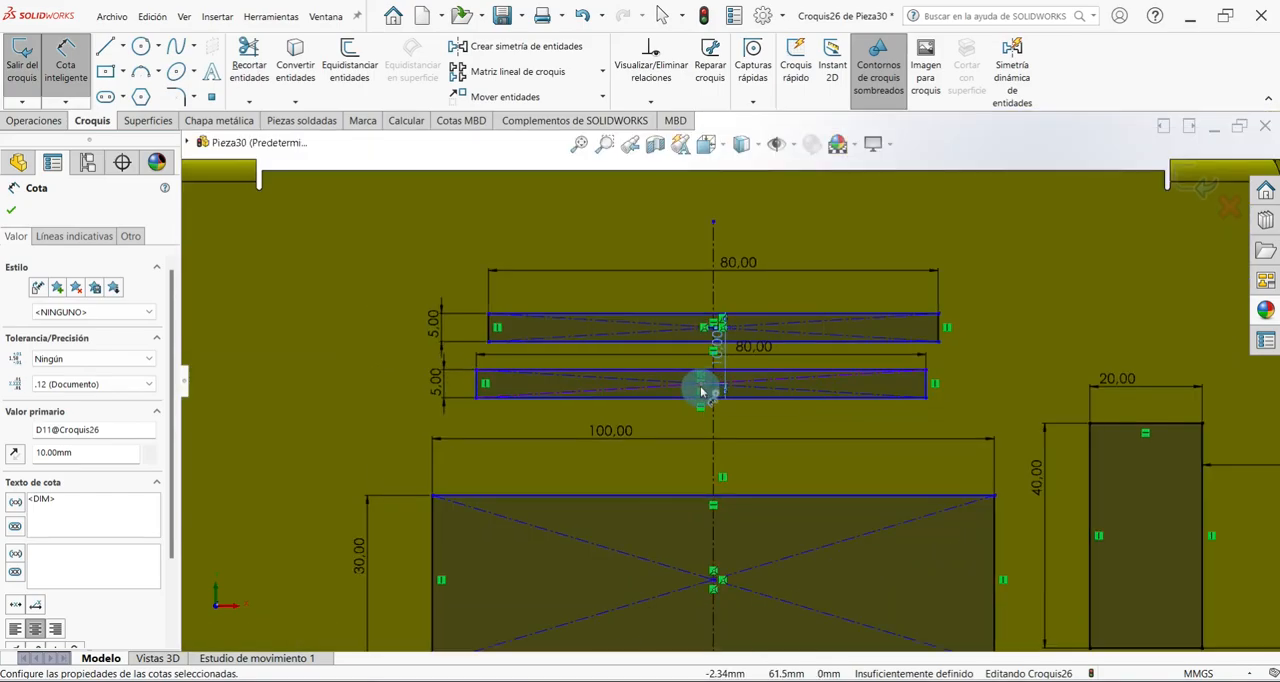
Dimension the lower narrow rectangle's centre 30 mm above the large rectangle's centre and close the dimension command.
left_click(701, 391)
left_click(713, 584)
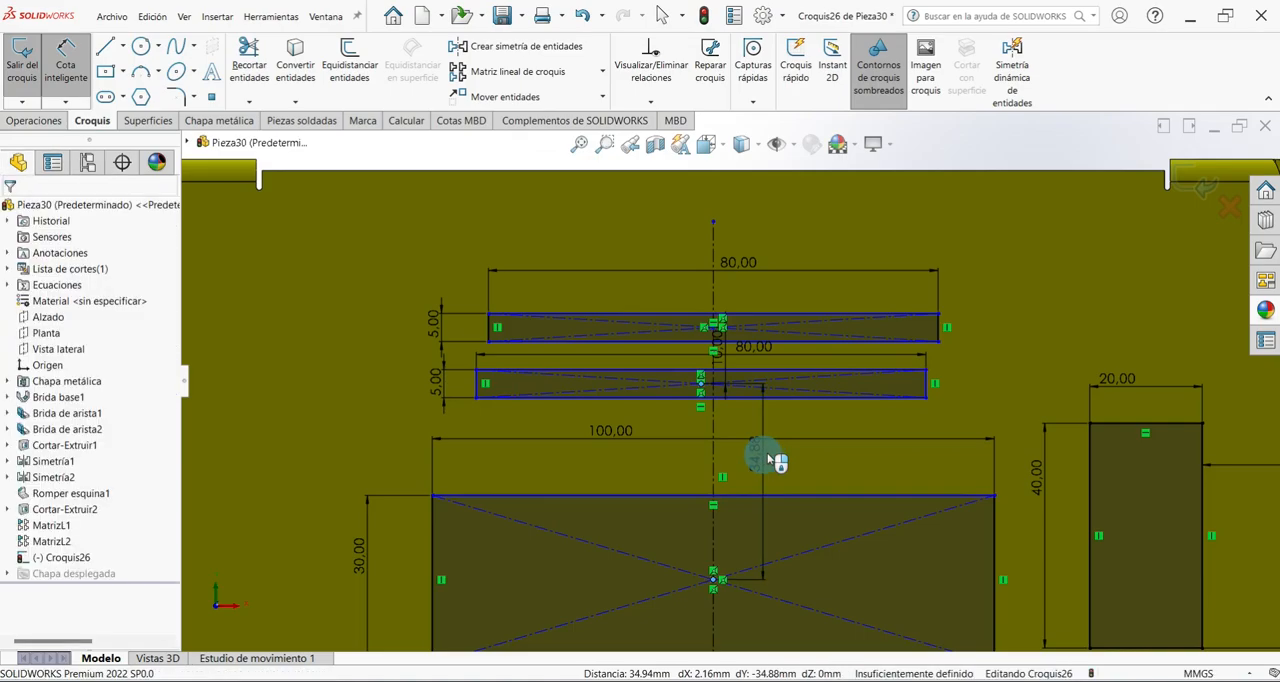
left_click(766, 457)
type("30")
key("Return")
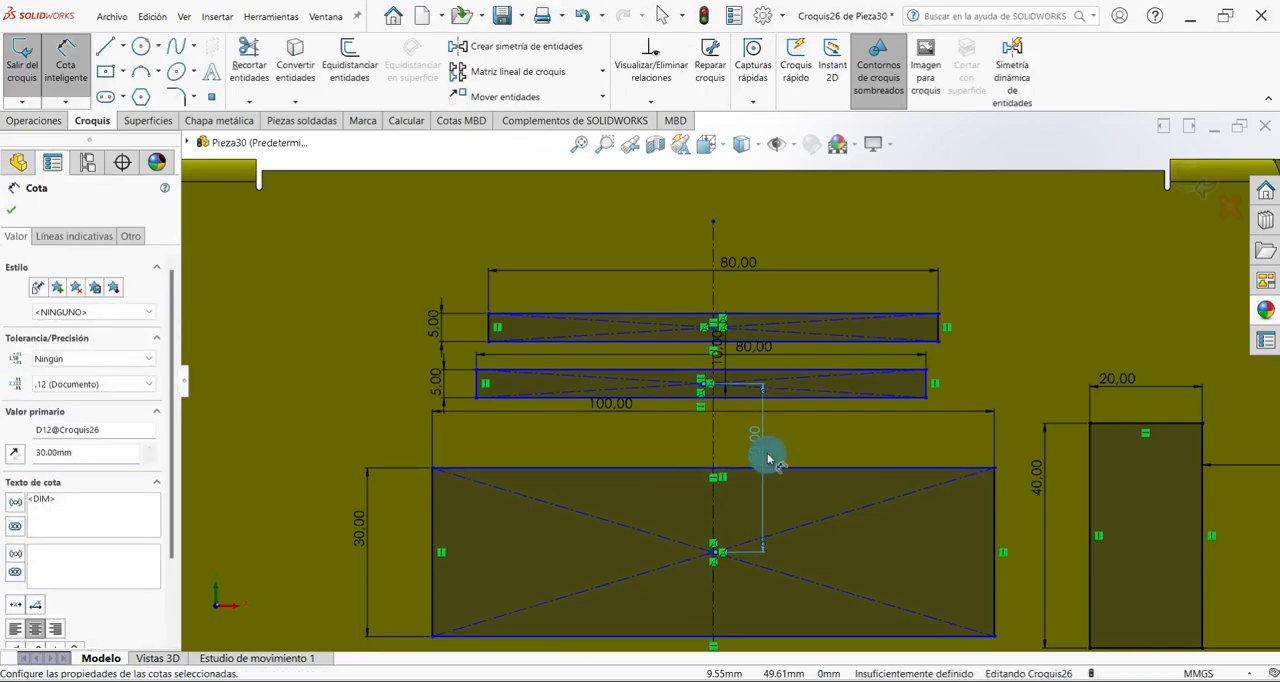
left_click(12, 215)
Make the lower narrow rectangle's centre point coincident with the vertical construction line.
scroll(740, 388, "down", 5)
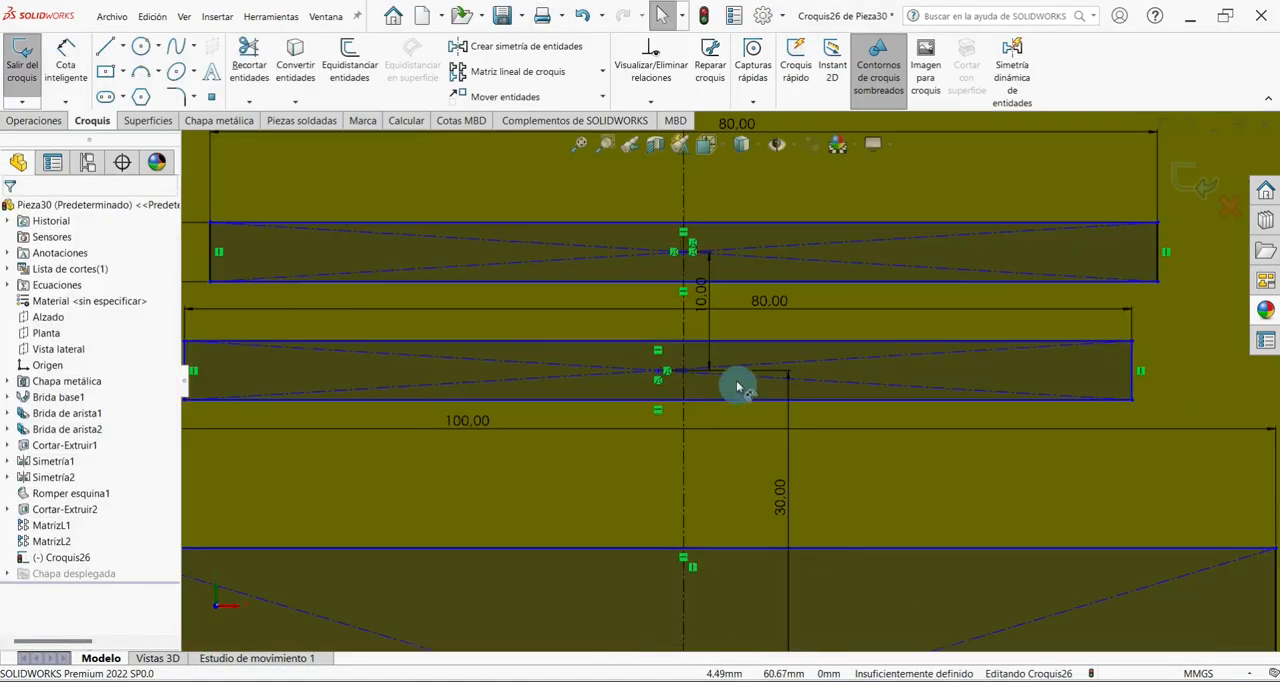
left_click(616, 366)
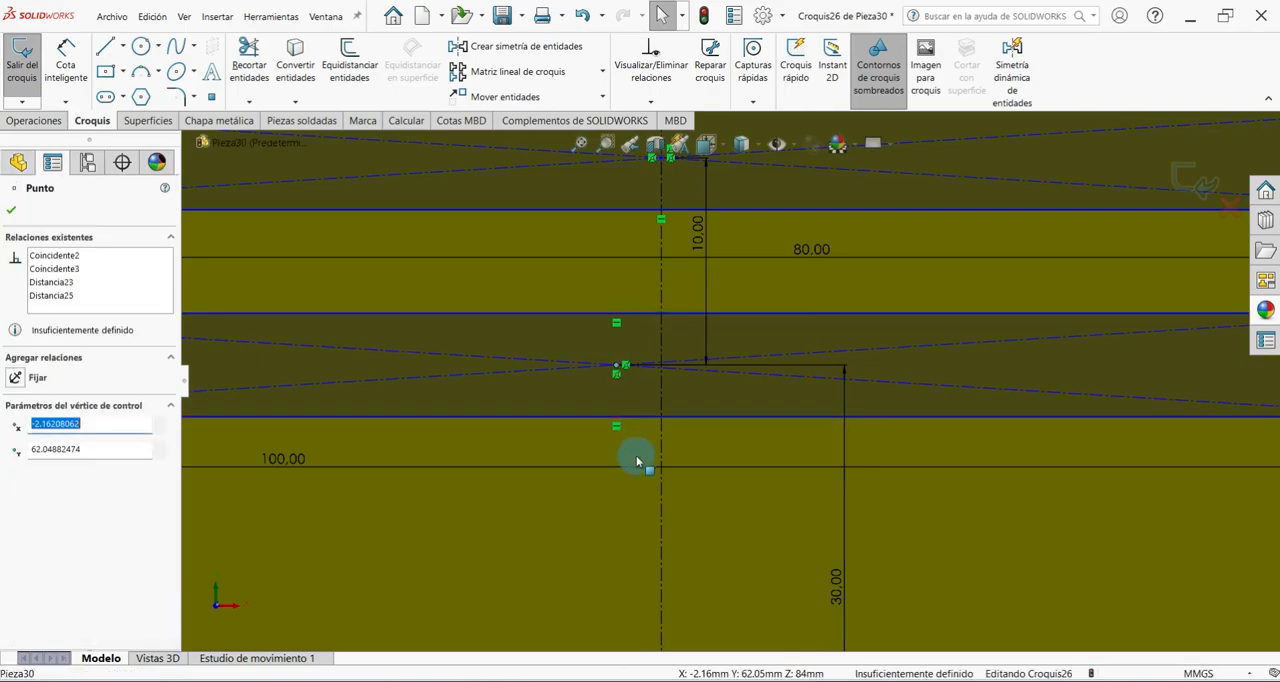
left_click(662, 288, "ctrl")
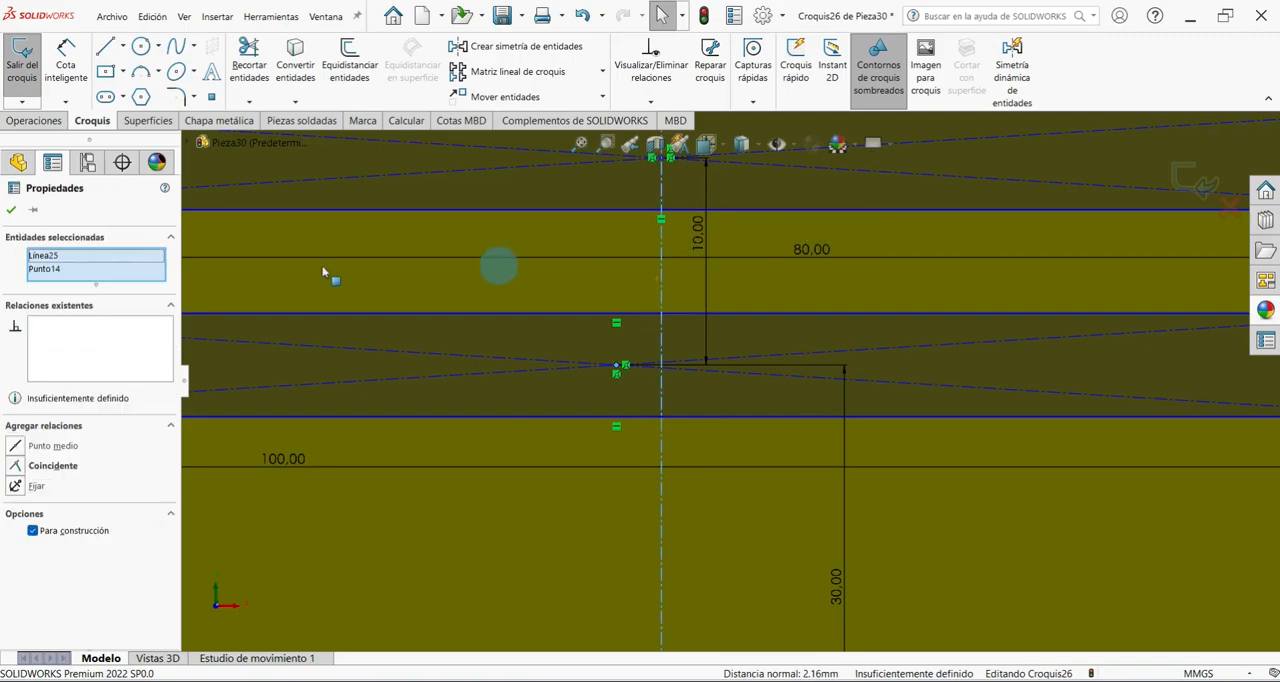
left_click(17, 468)
left_click(20, 220)
scroll(733, 418, "up", 5)
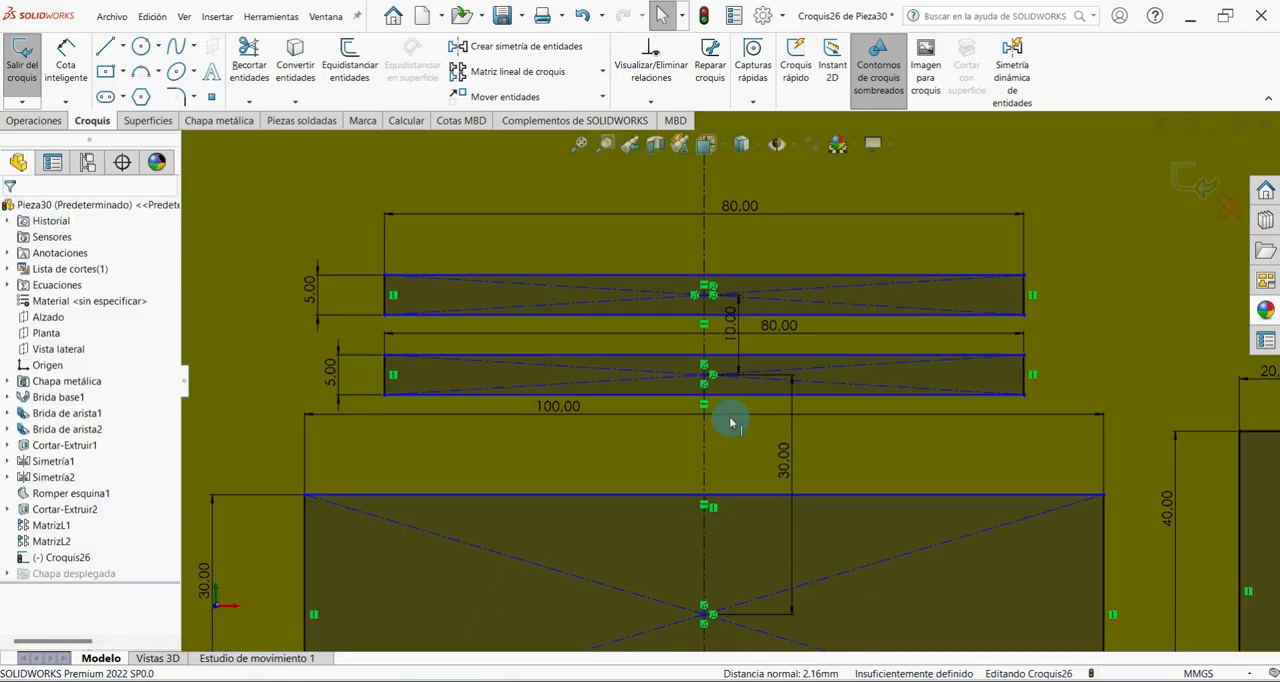
Dimension the large rectangle's centre 30 mm above the sketch origin and close the dimension command.
scroll(731, 419, "up", 4)
scroll(857, 414, "down", 6)
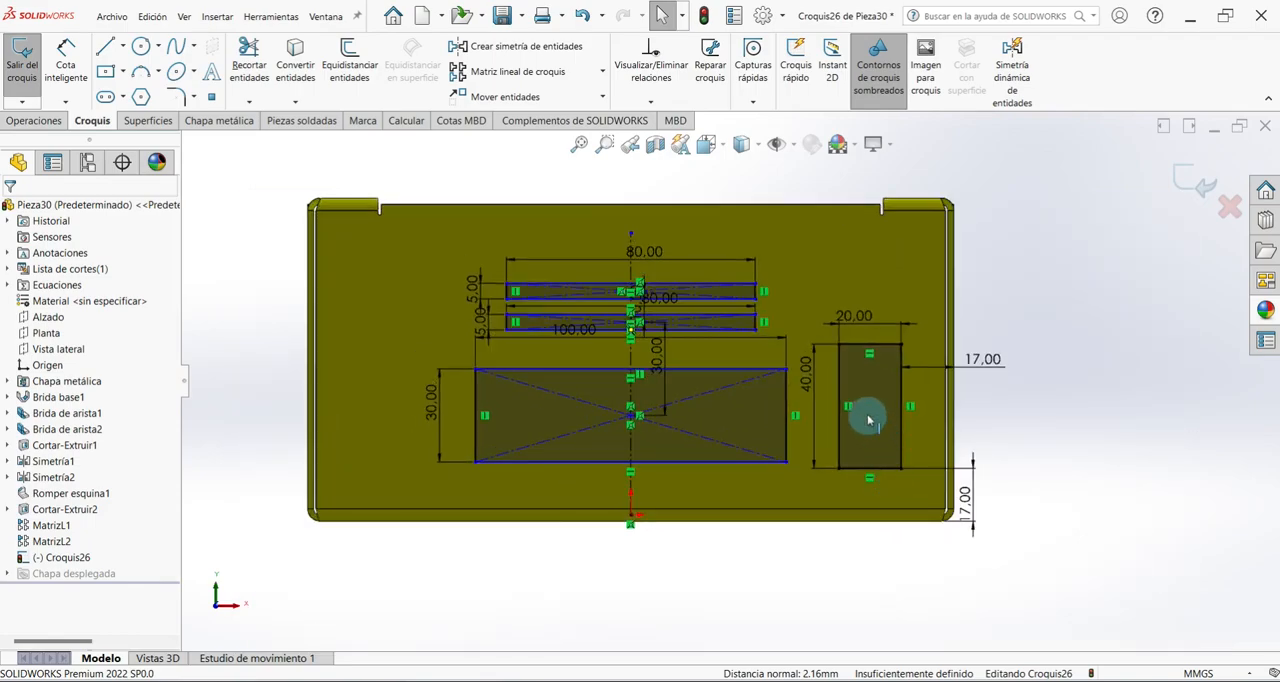
scroll(700, 440, "up", 2)
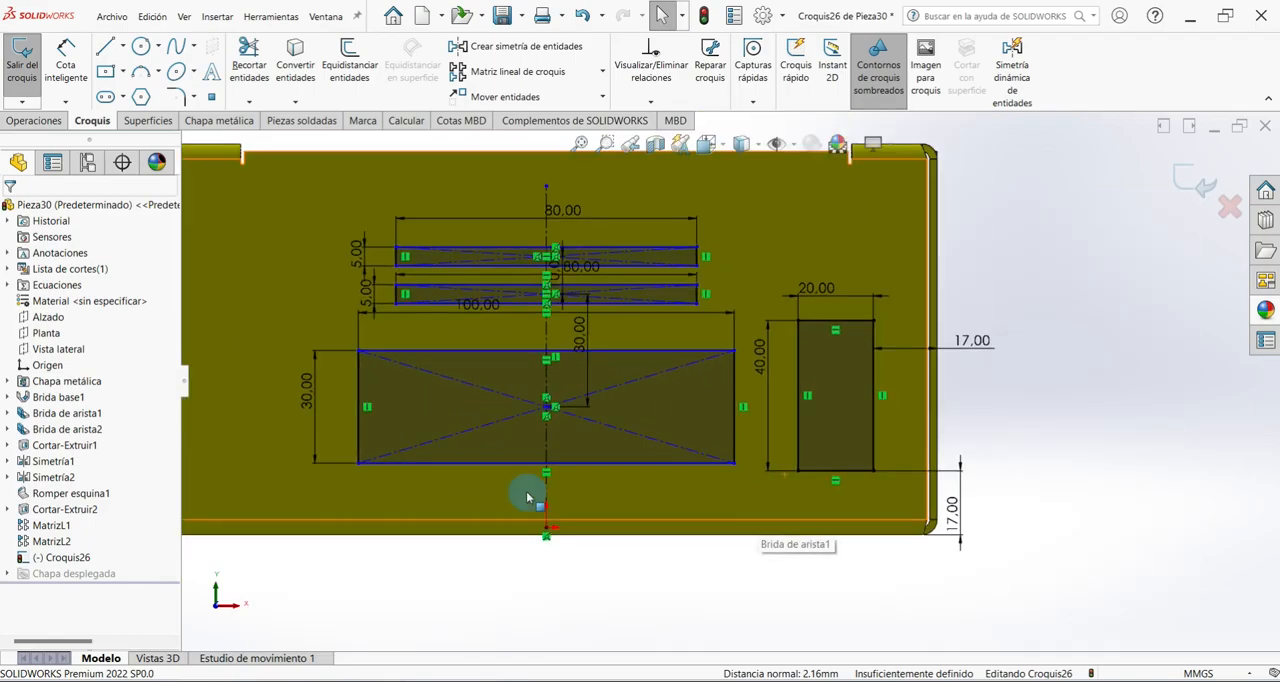
left_click(65, 62)
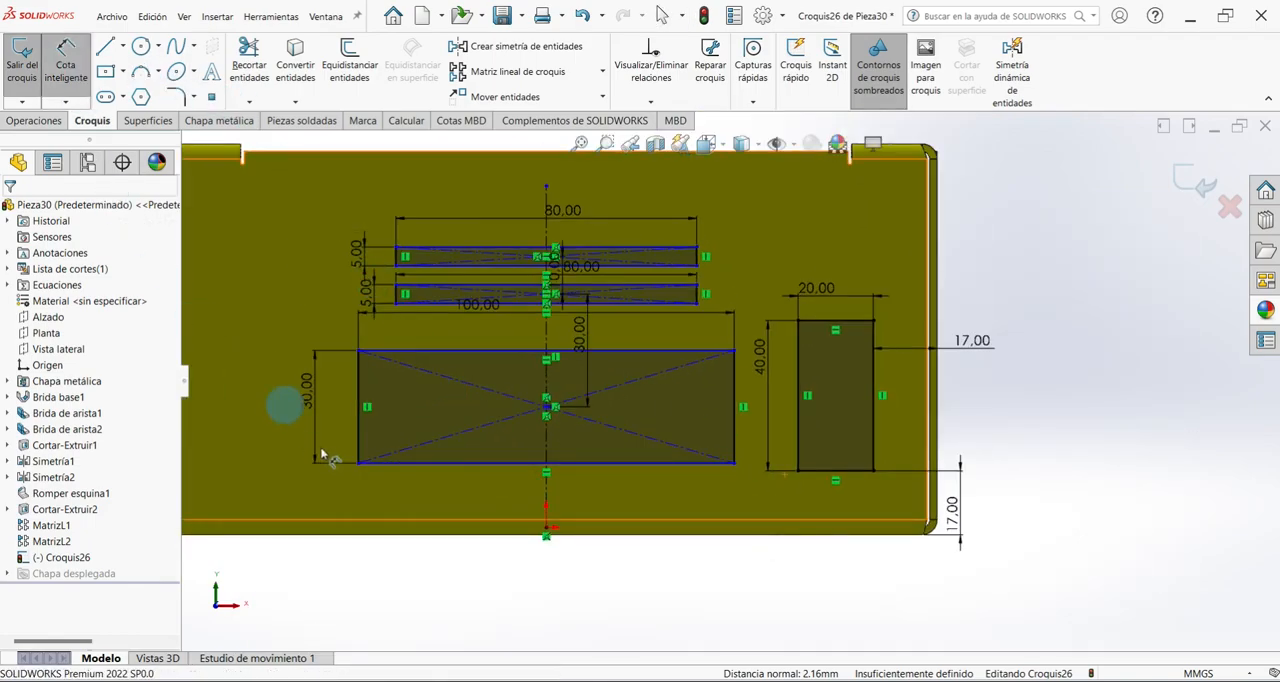
left_click(548, 408)
left_click(548, 533)
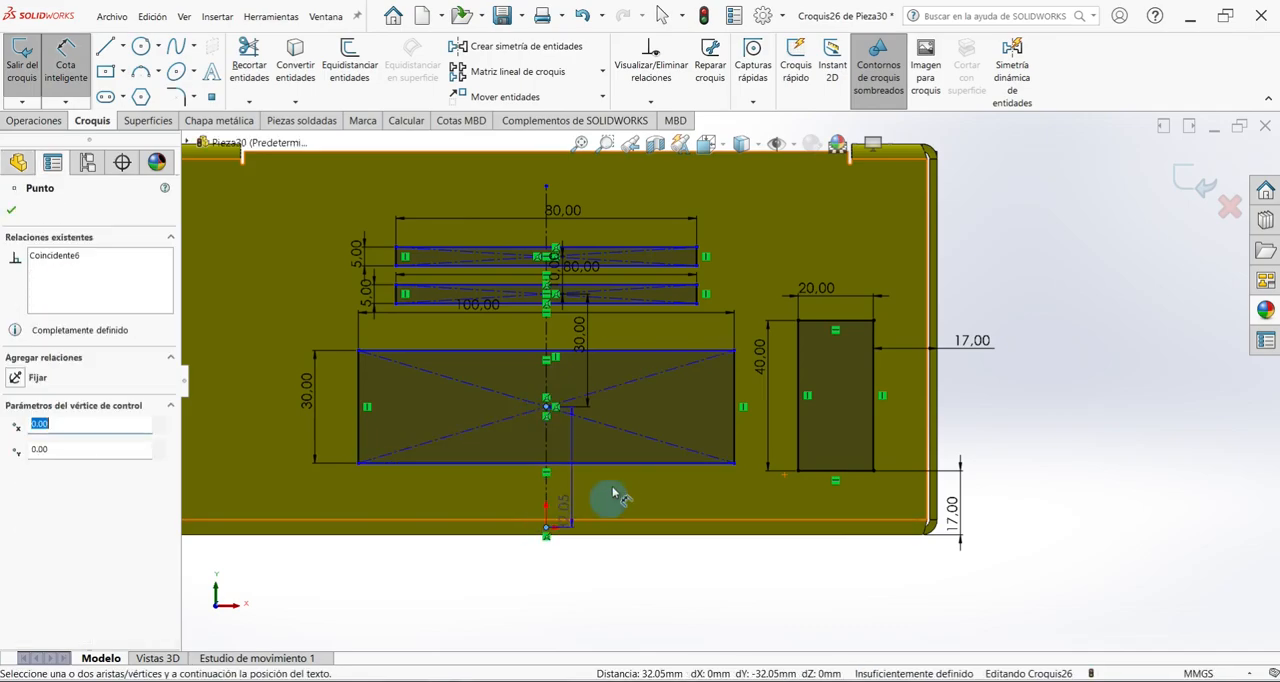
left_click(672, 500)
type("30")
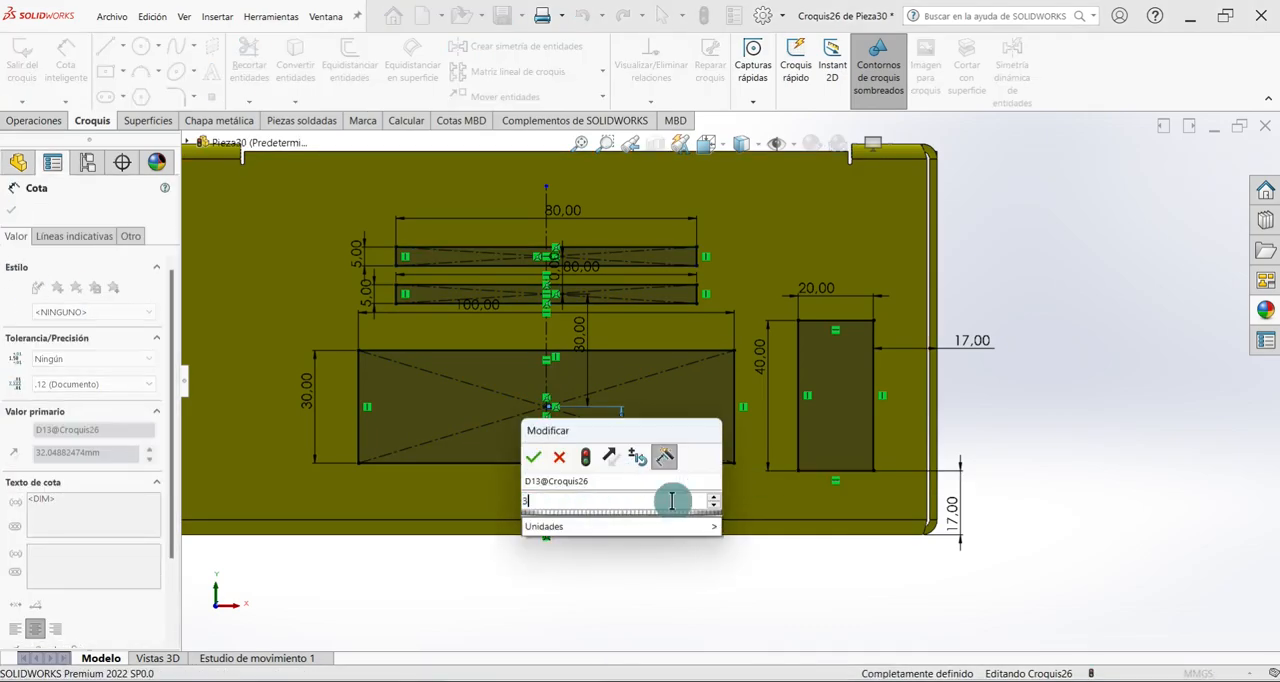
key("Return")
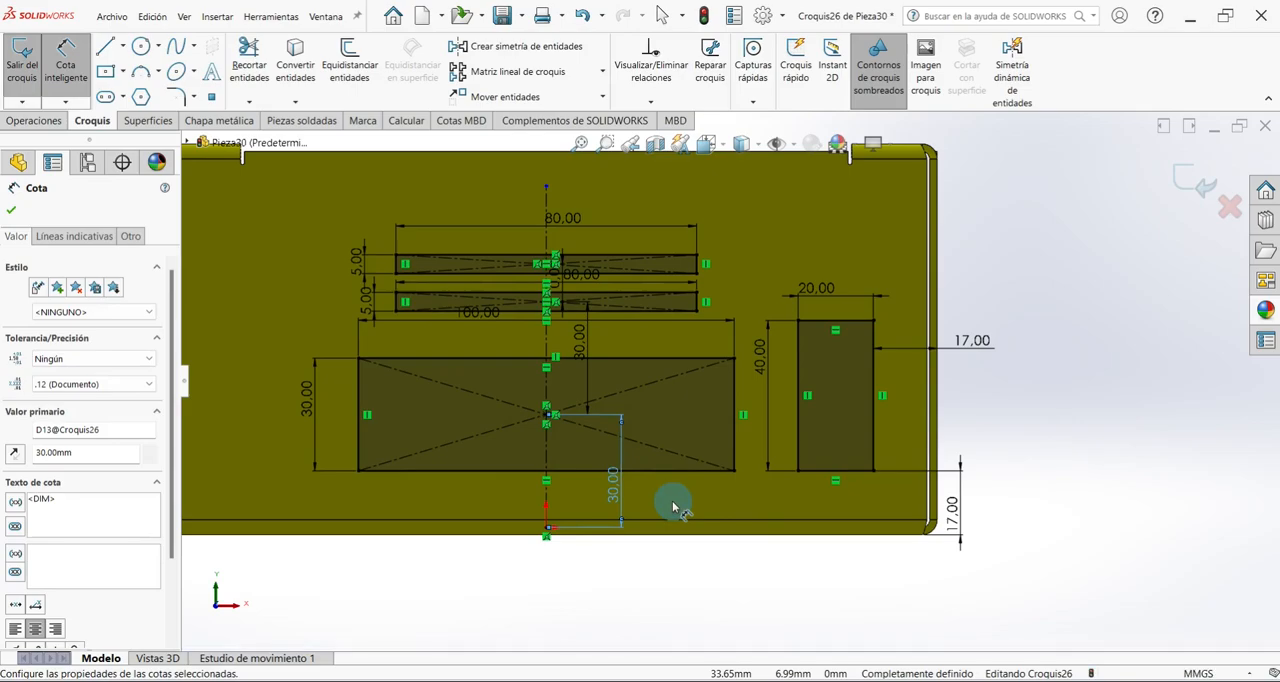
left_click(11, 209)
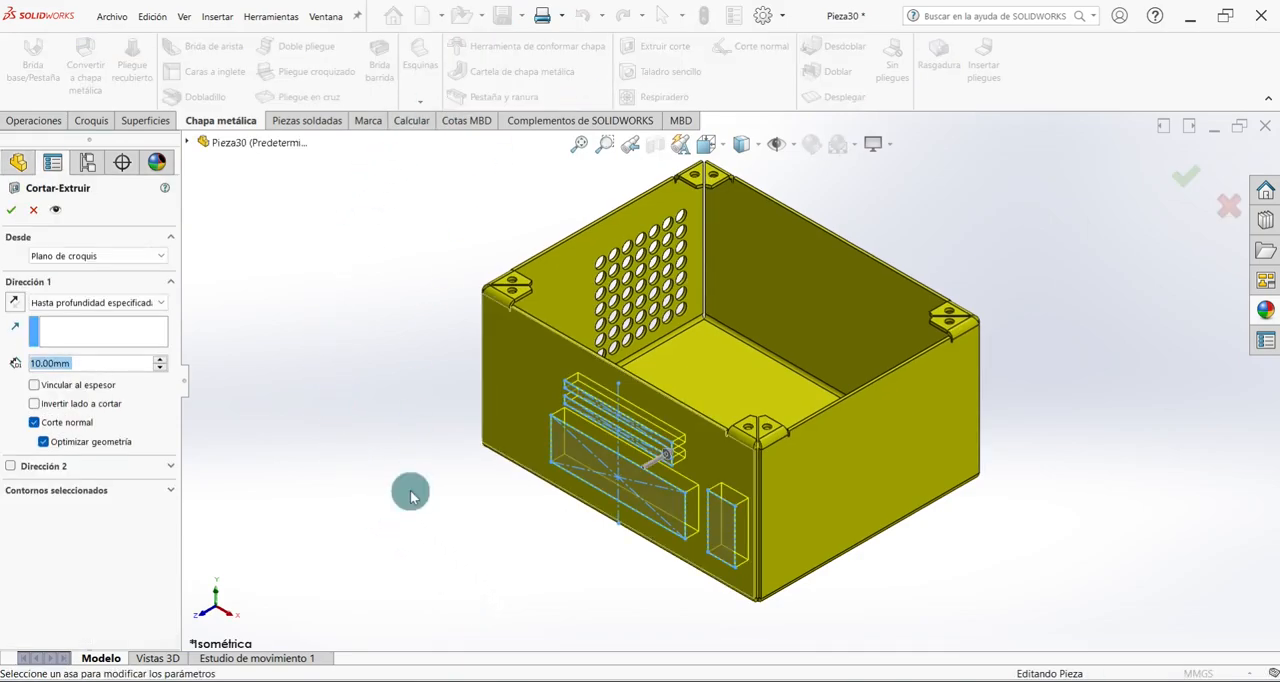
Cut the front-wall rectangles 10 mm deep as a normal cut and save the part.
middle_click_drag(700, 373, 682, 437)
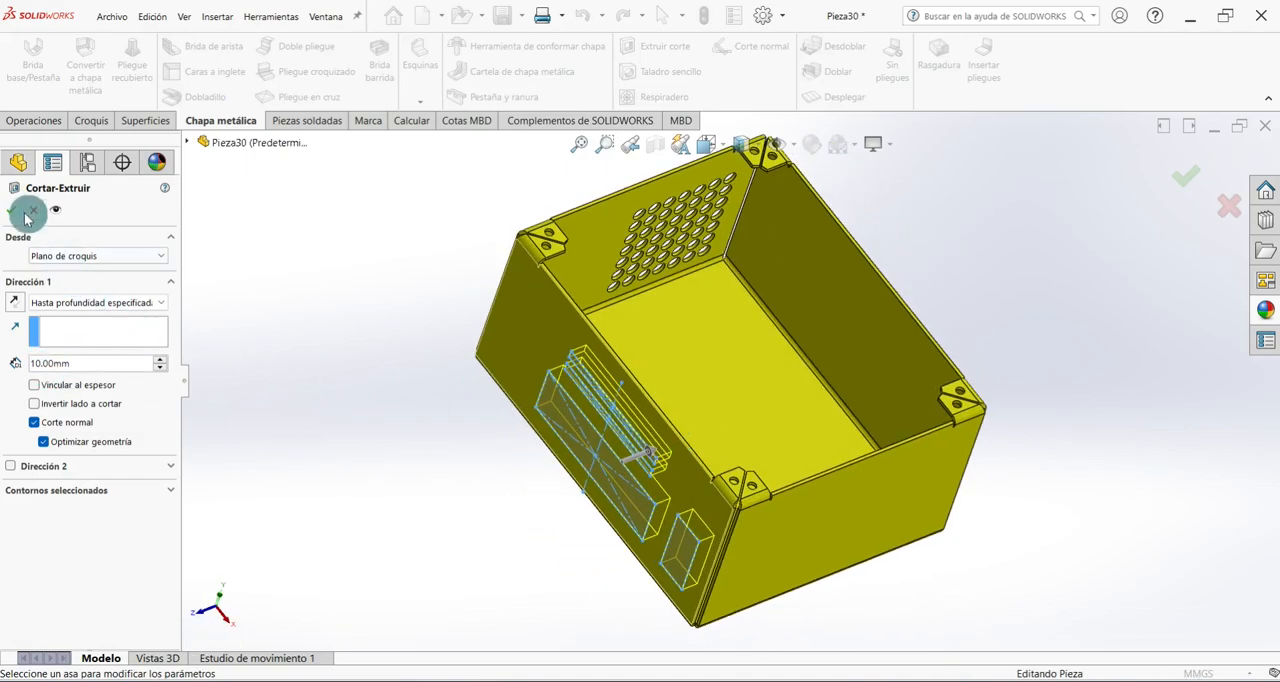
left_click(15, 210)
middle_click_drag(540, 594, 543, 600)
key("ctrl+7")
key("ctrl+s")
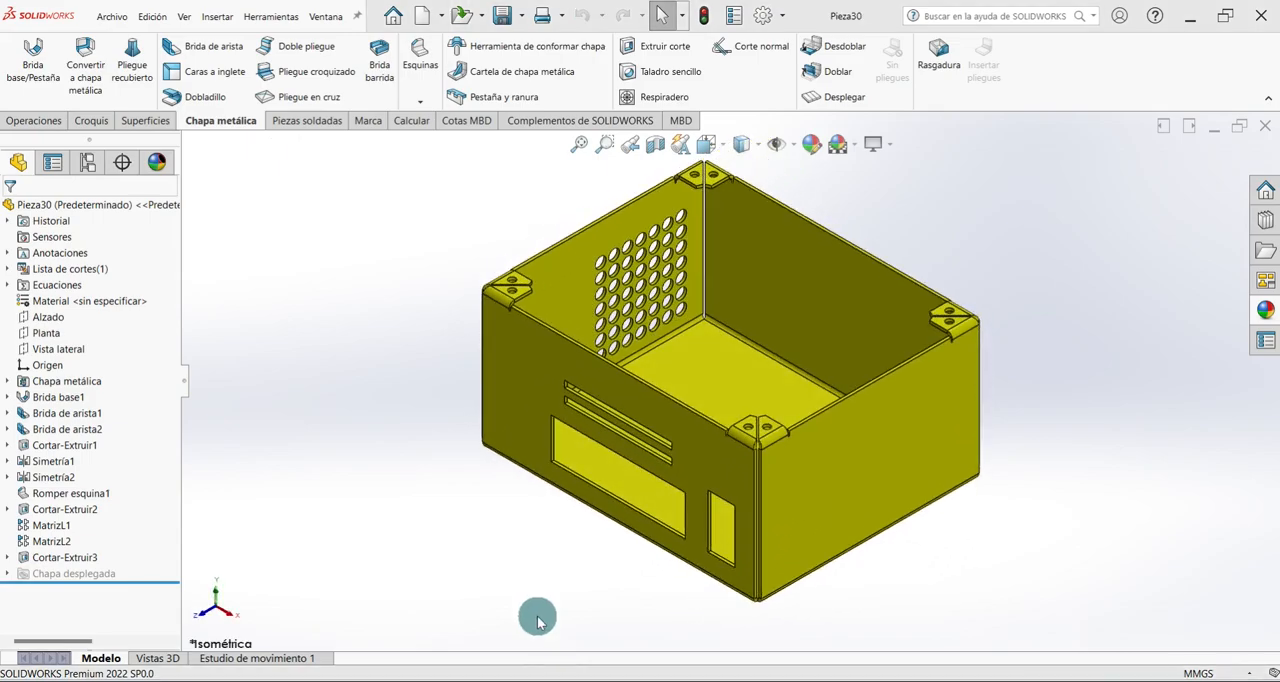
Start a sketch on the outer face of the plain side wall and draw a circle about 16 mm in diameter near its lower rear corner.
left_click(906, 447)
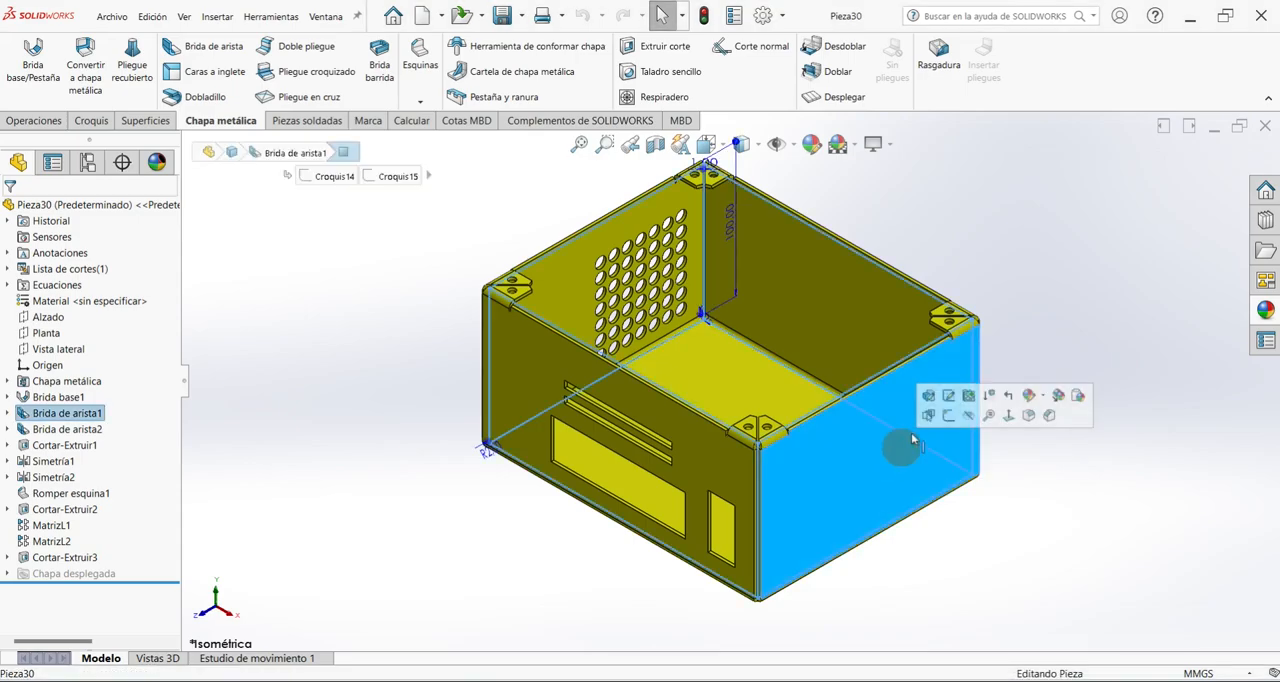
left_click(948, 415)
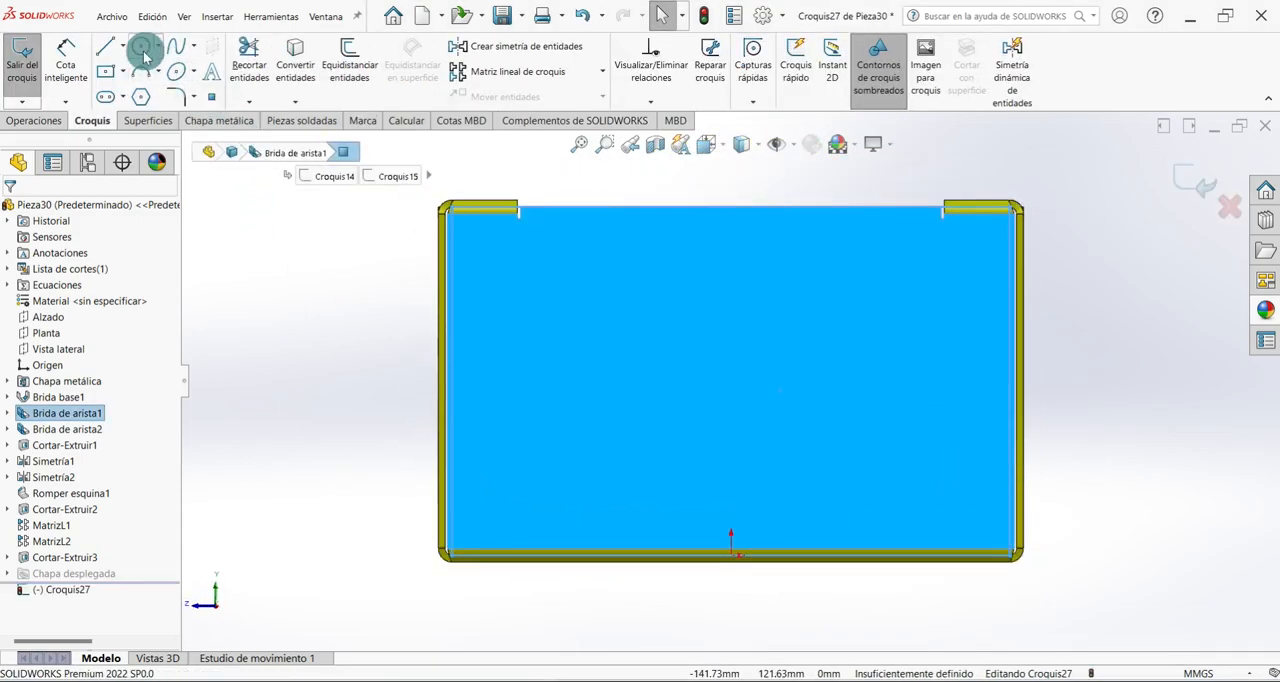
left_click(141, 46)
left_click(967, 498)
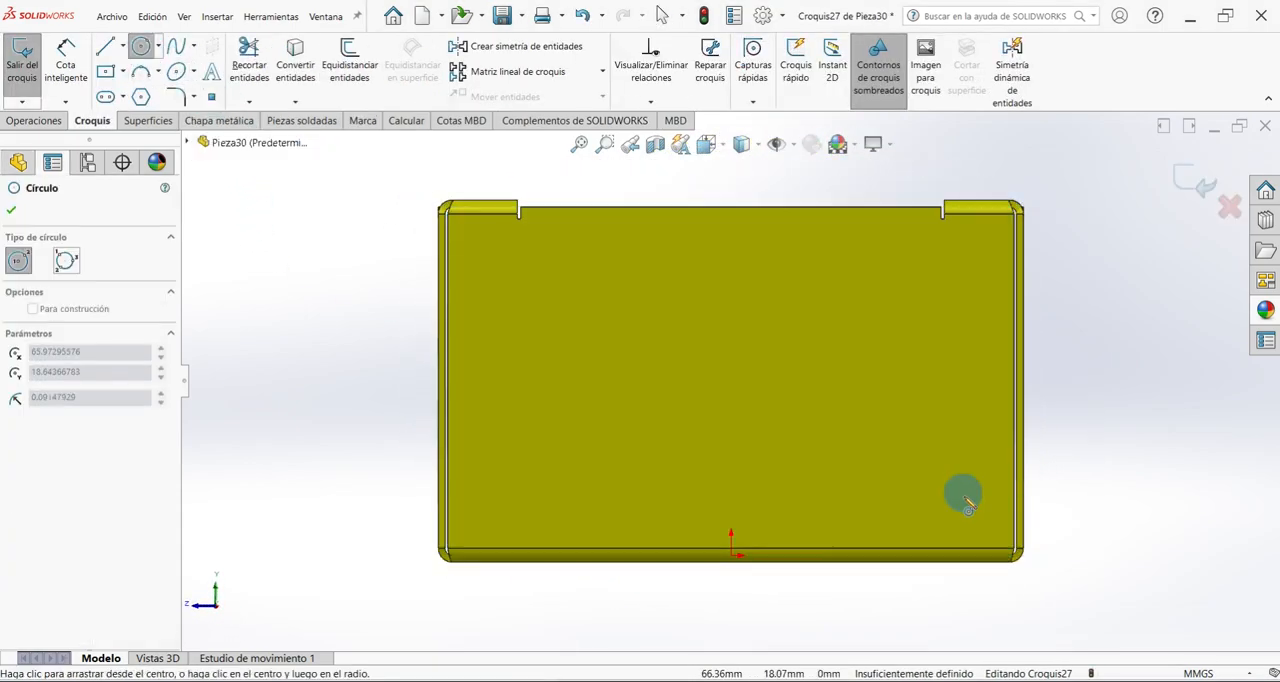
left_click(980, 510)
Dimension the circle's centre 15 mm above the side wall's bottom edge.
left_click(66, 62)
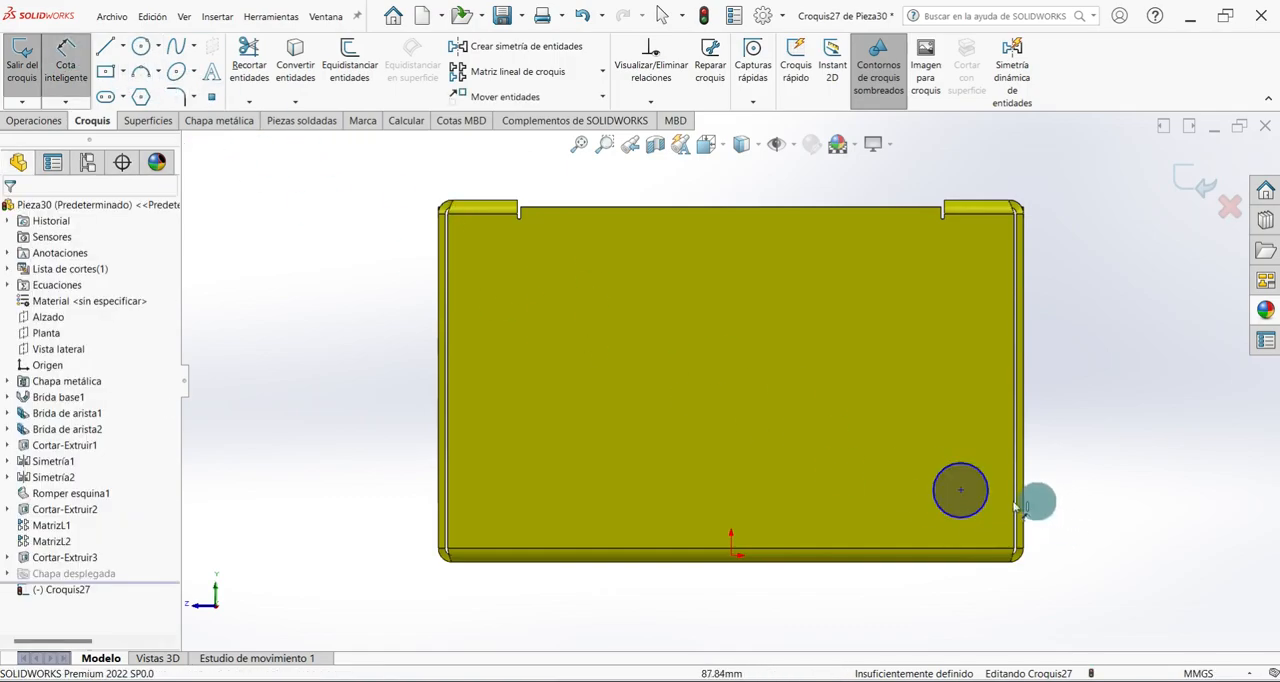
left_click(960, 490)
left_click(970, 565)
left_click(1069, 520)
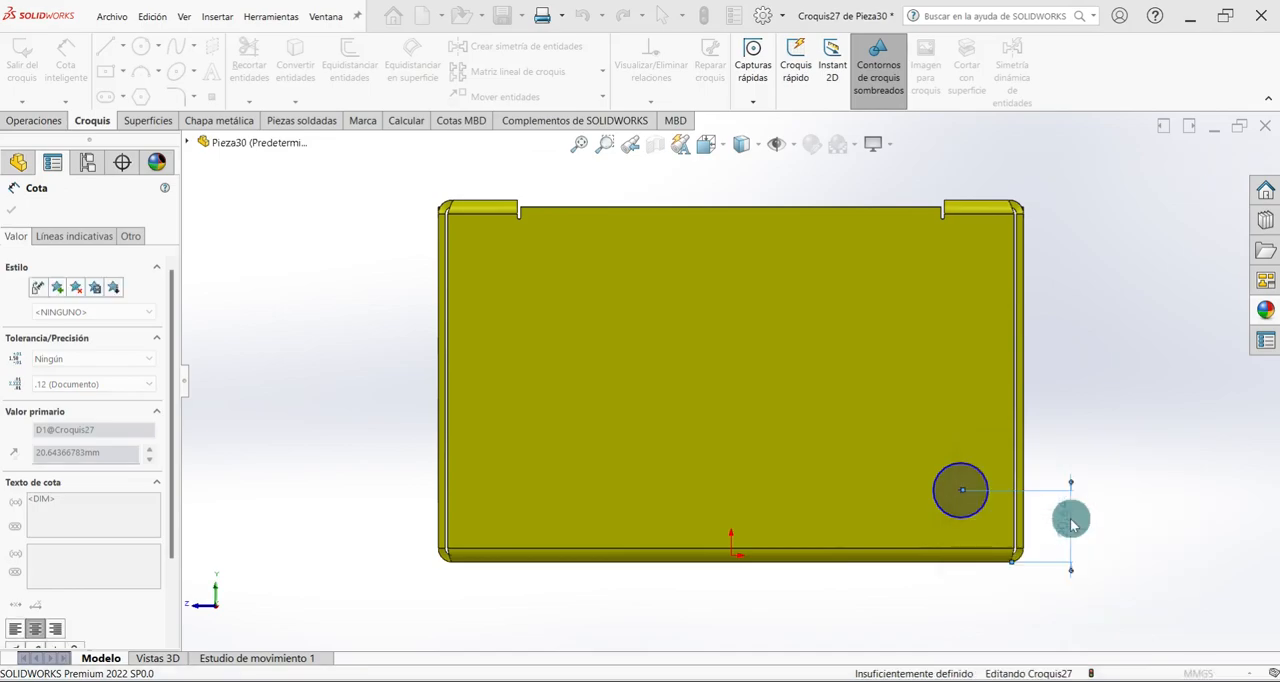
type("15.00mm")
key("Return")
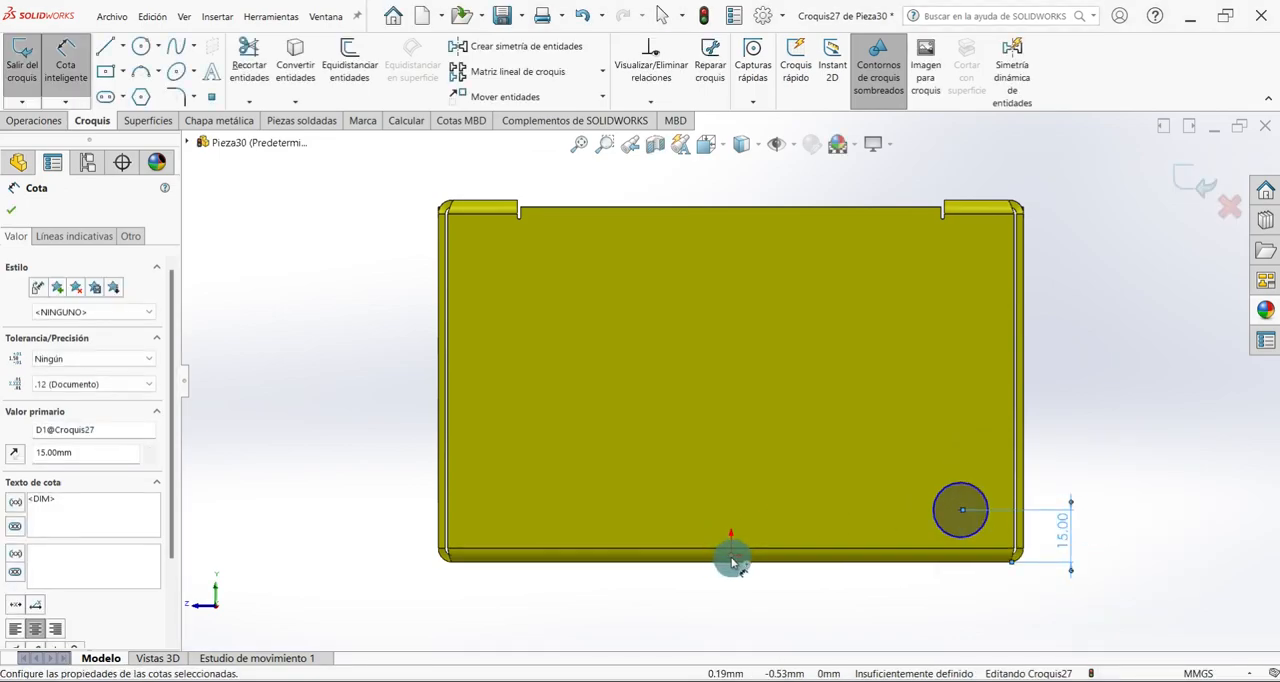
key("Escape")
Dimension the circle's centre 65 mm horizontally from the sketch origin.
left_click(960, 518)
left_click(909, 551)
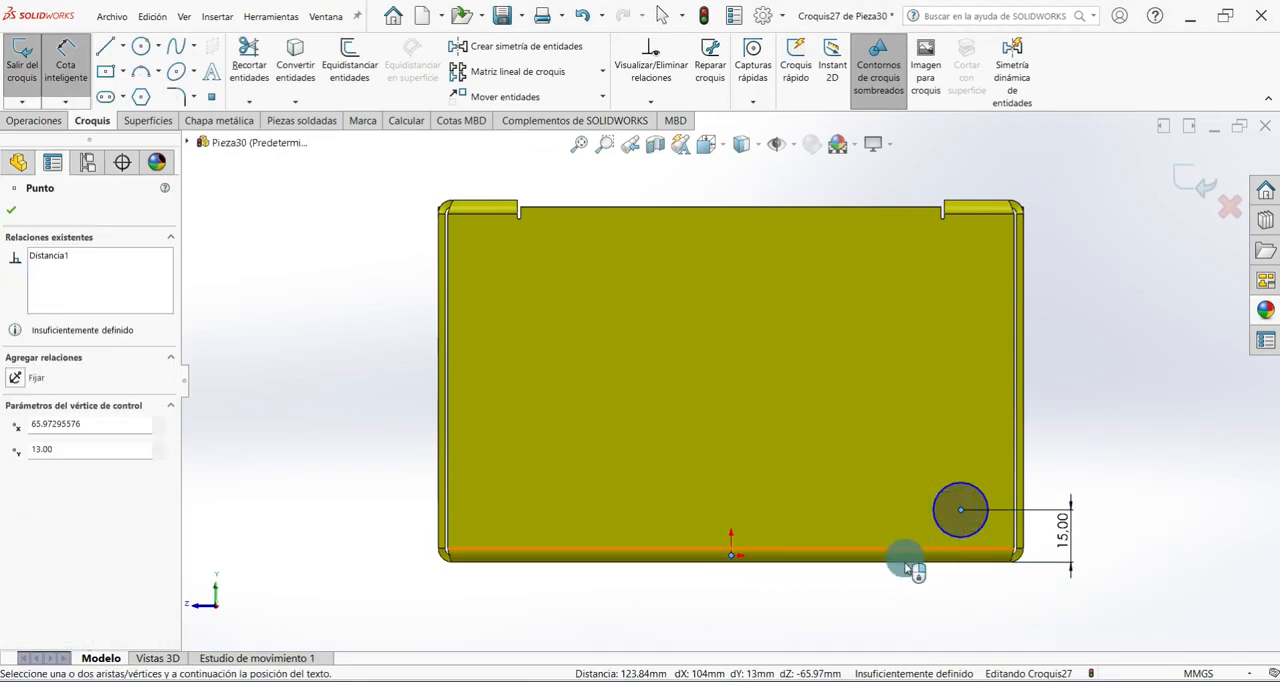
left_click(905, 590)
type("65")
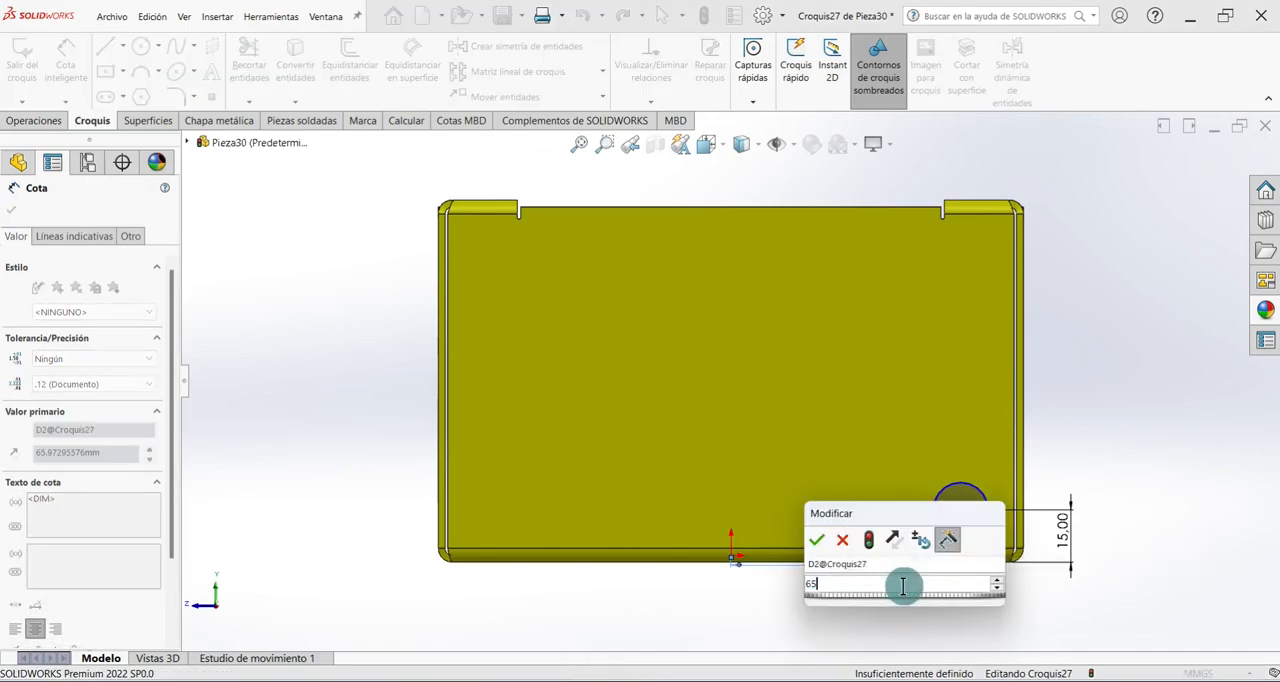
key("Return")
Dimension the circle's diameter as 8 mm and exit the sketch.
left_click(963, 487)
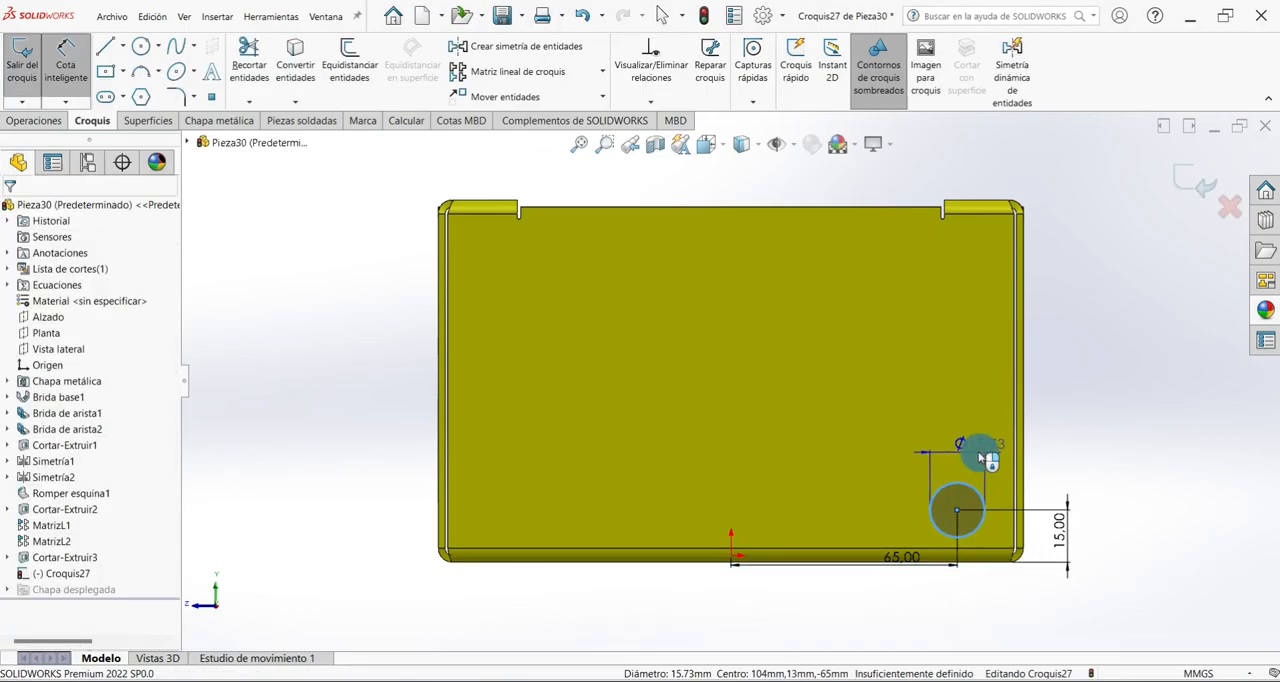
left_click(978, 453)
type("8")
key("Return")
left_click(12, 212)
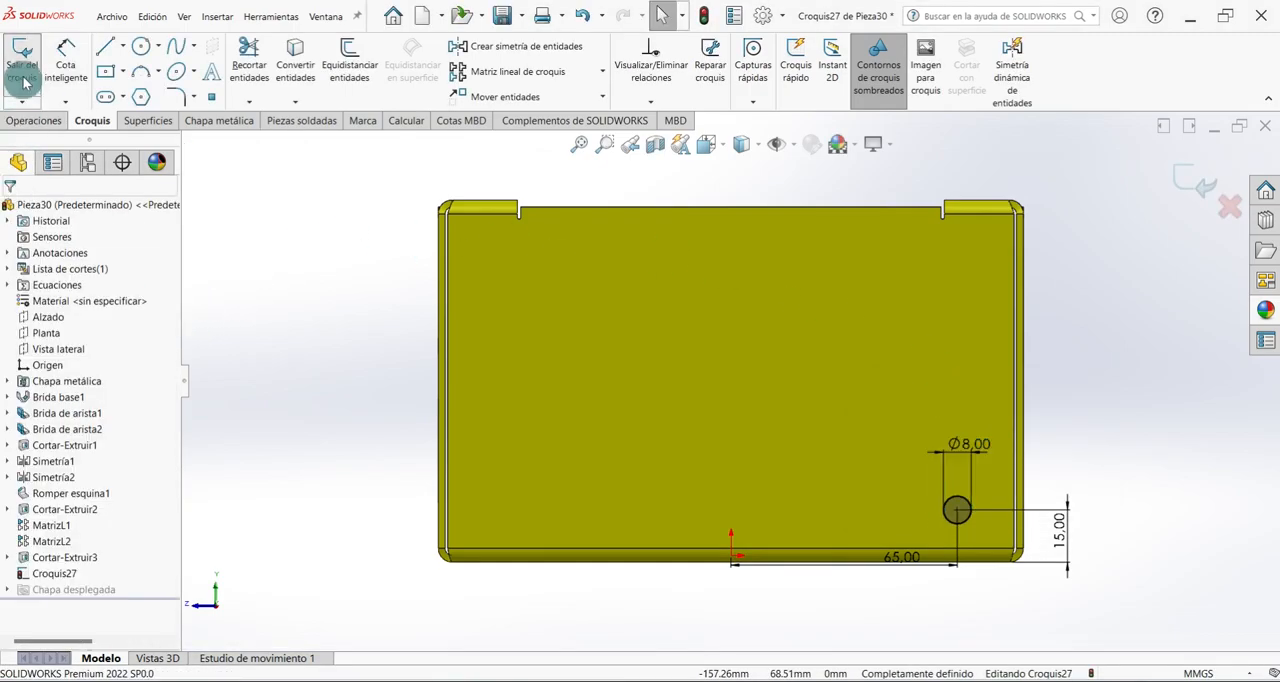
left_click(22, 62)
Cut the 8 mm circle 10 mm deep through the side wall as a normal cut.
key("ctrl+7")
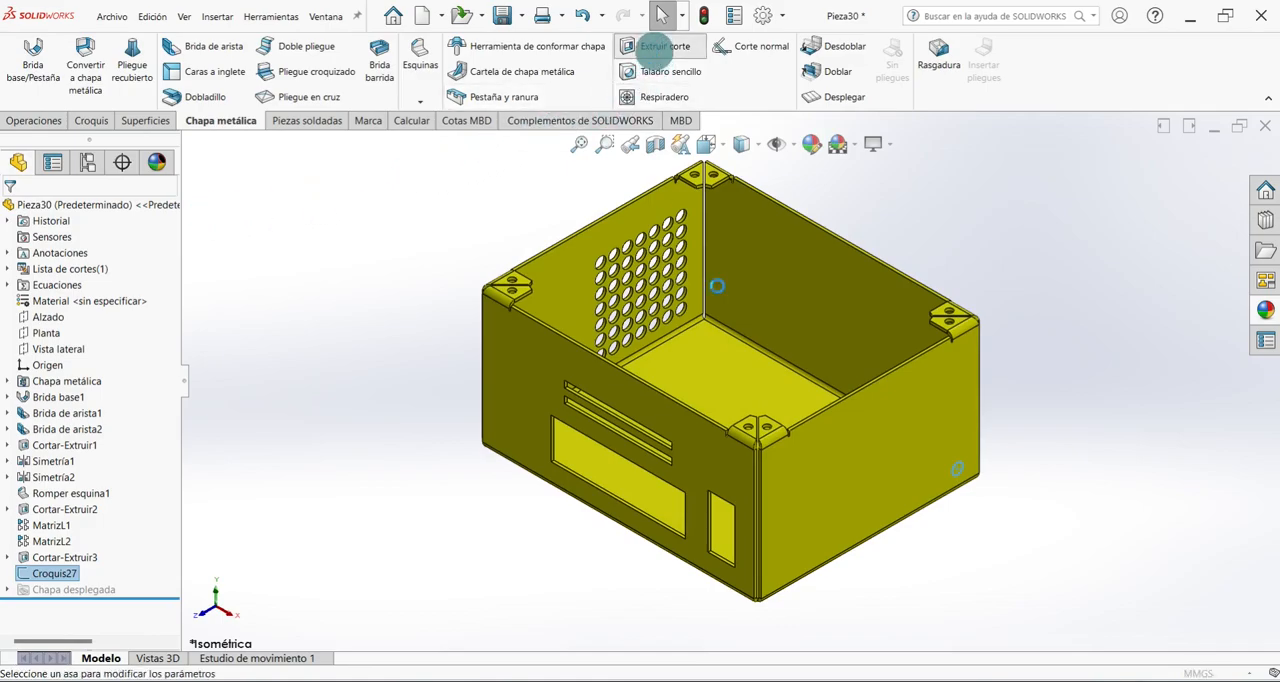
left_click(660, 47)
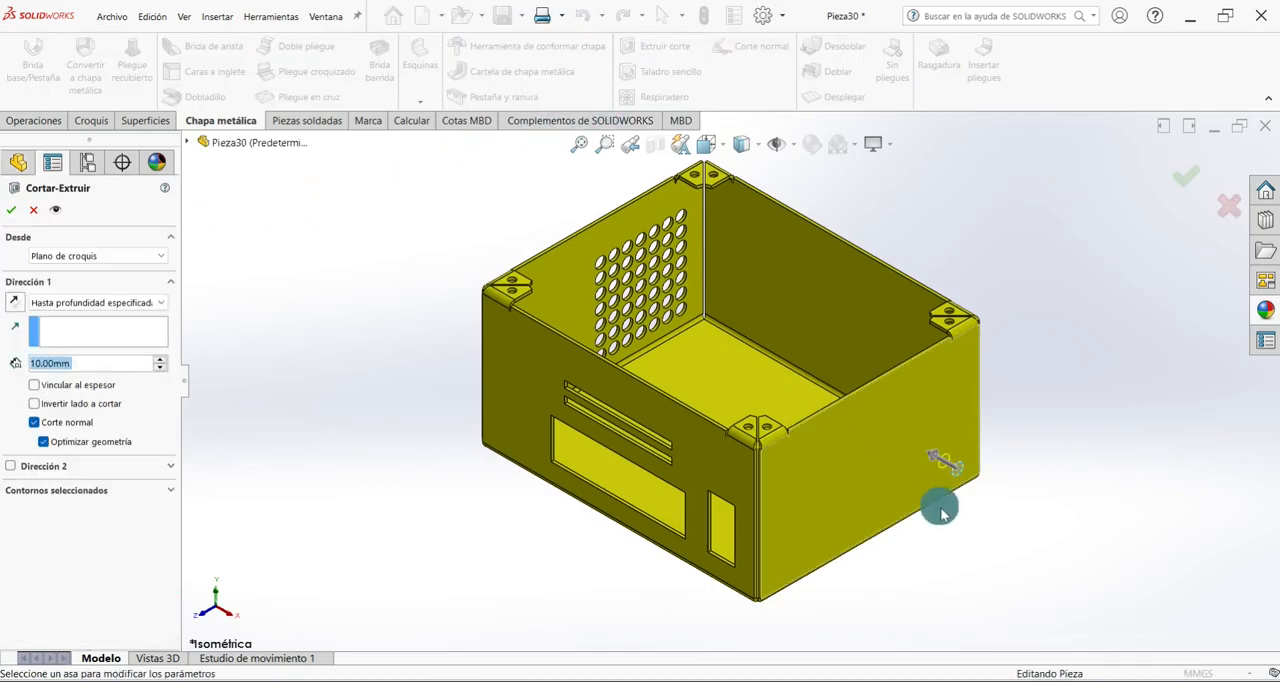
left_click(14, 210)
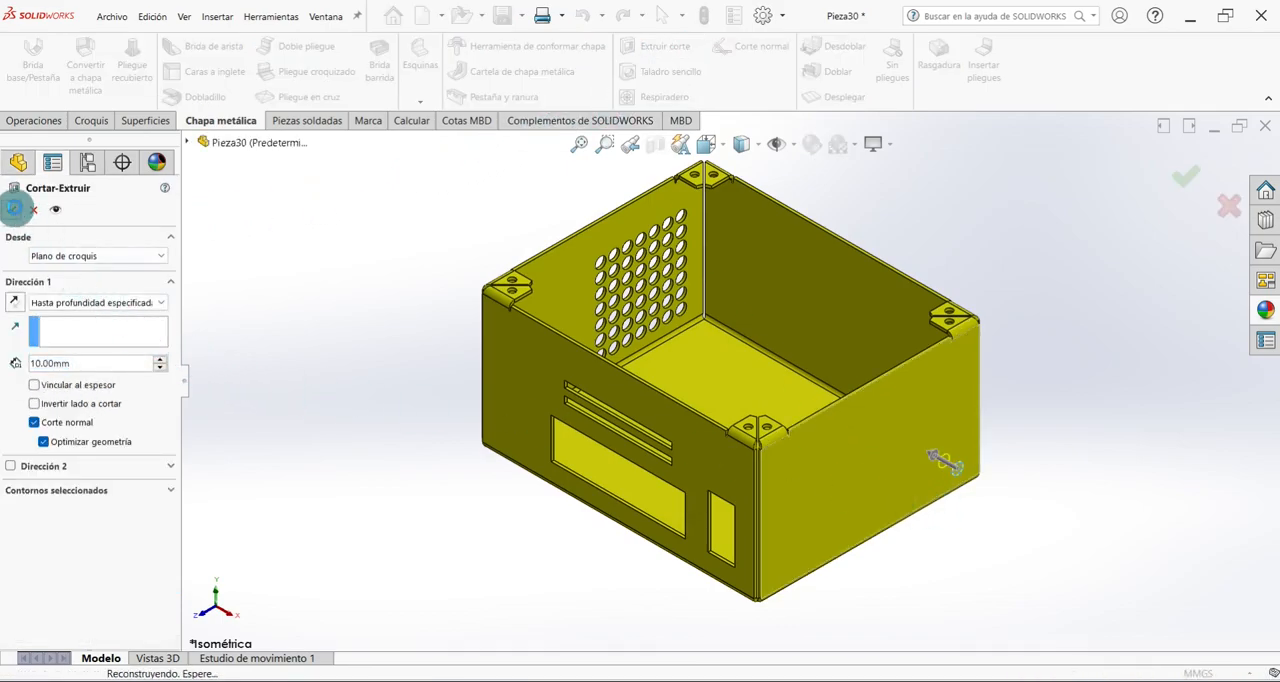
left_click(419, 546)
left_click(535, 612)
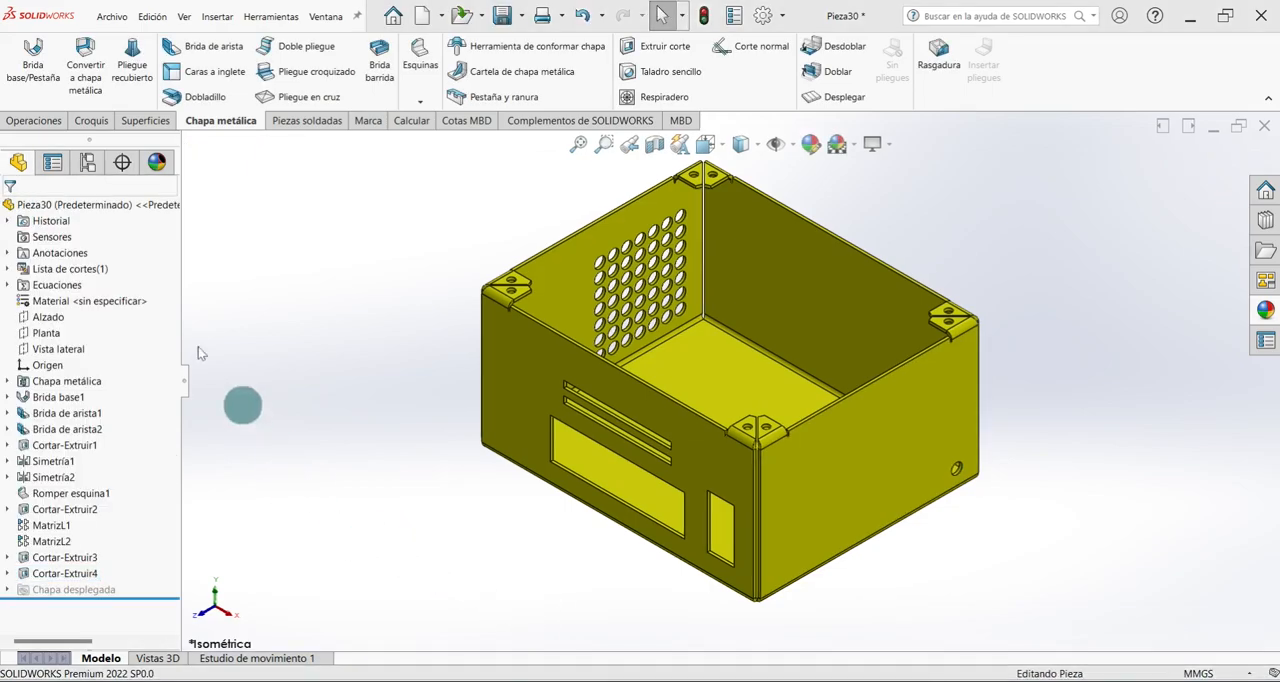
Set up a linear pattern of the new side-wall hole along the vertical rear corner edge, with 7 instances spaced 10 mm apart.
left_click(36, 121)
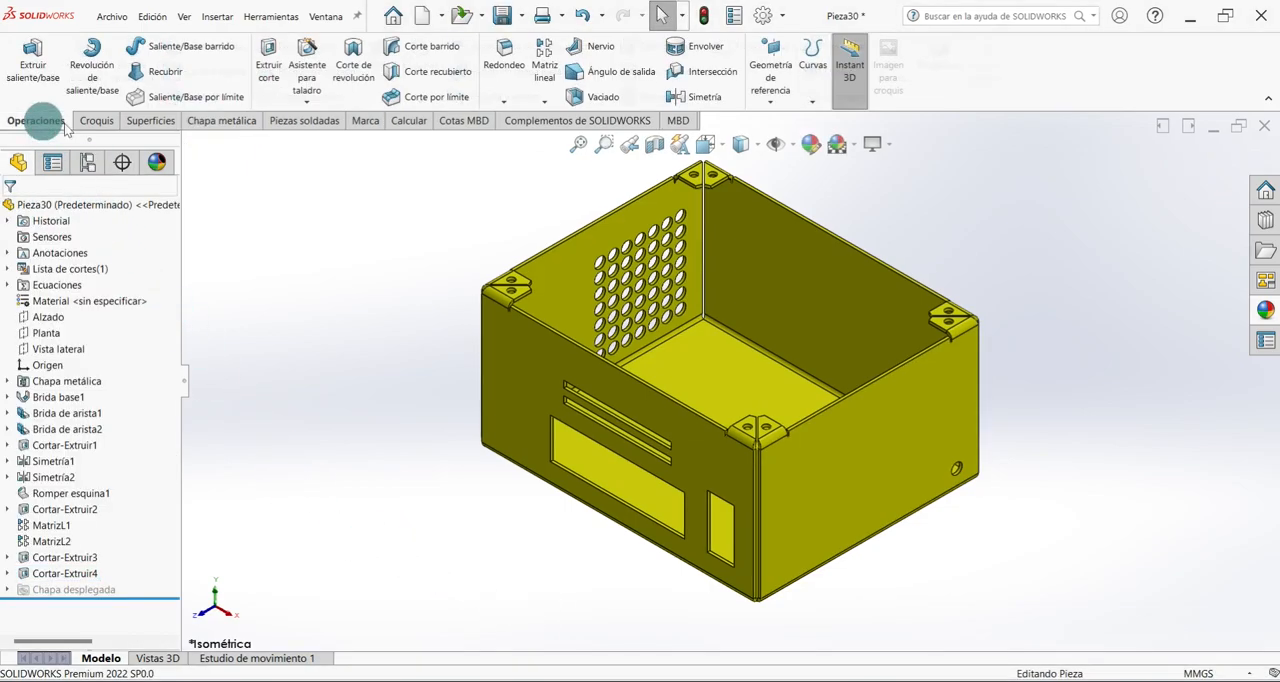
left_click(544, 55)
left_click(1080, 410)
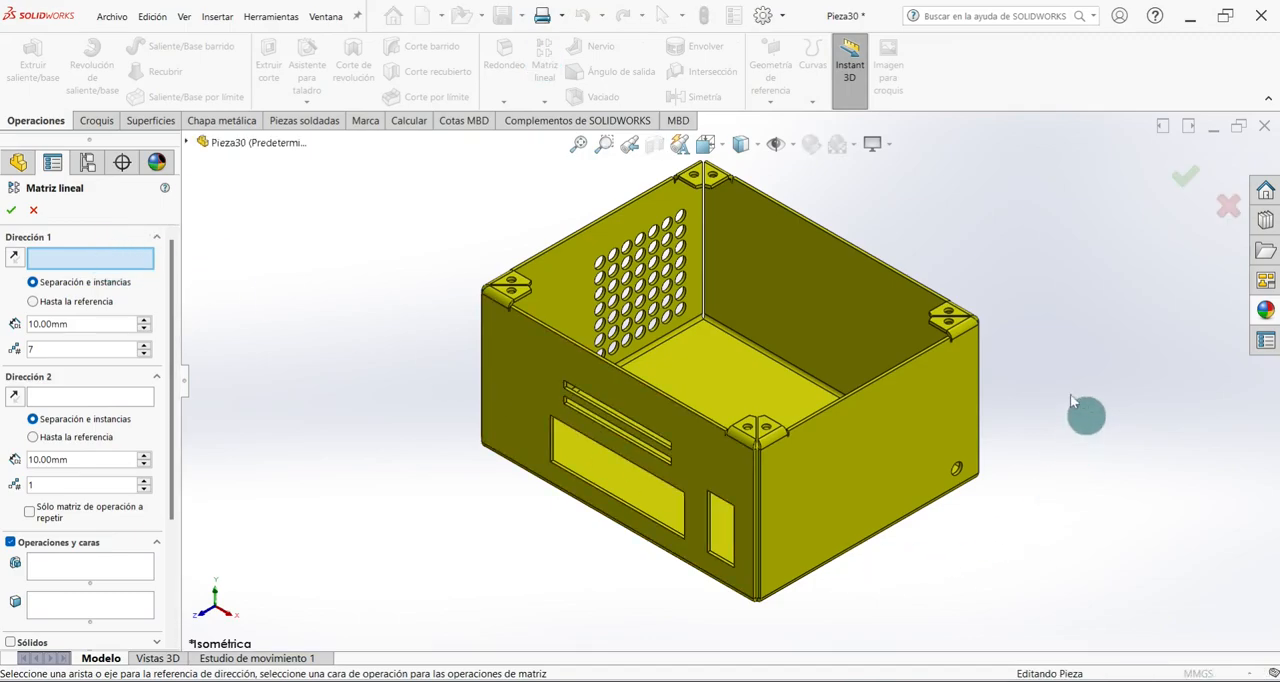
left_click(978, 376)
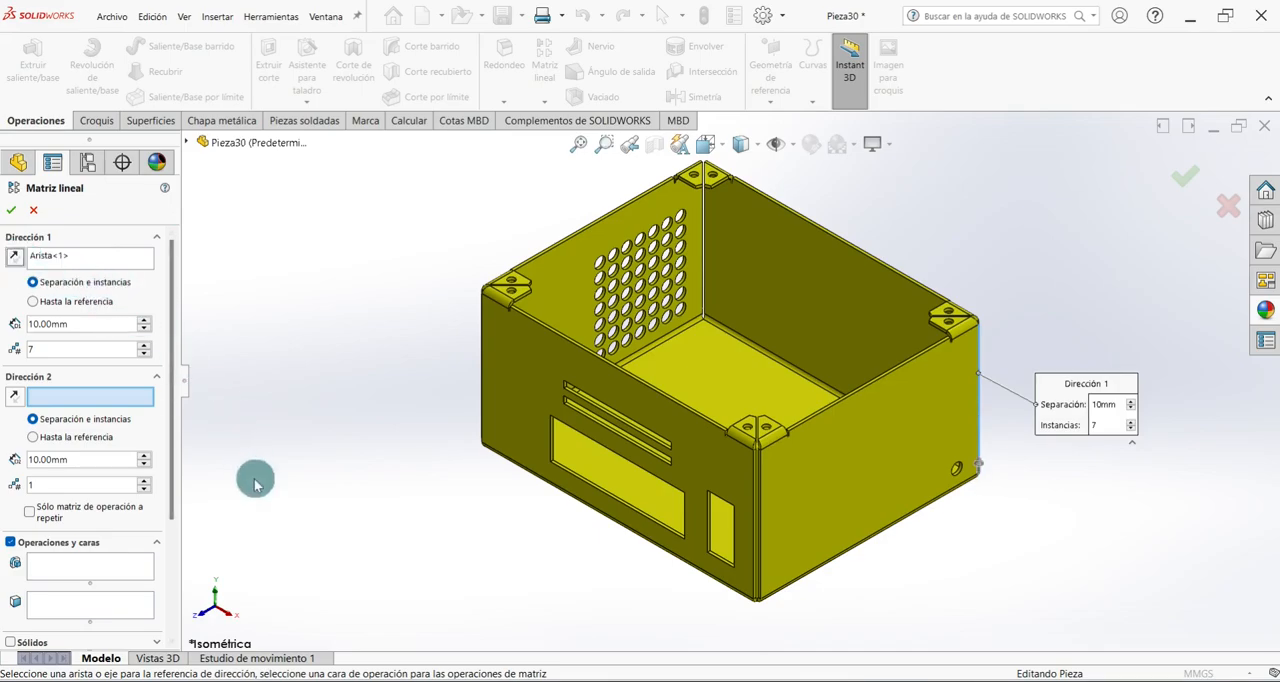
left_click(82, 567)
left_click(192, 147)
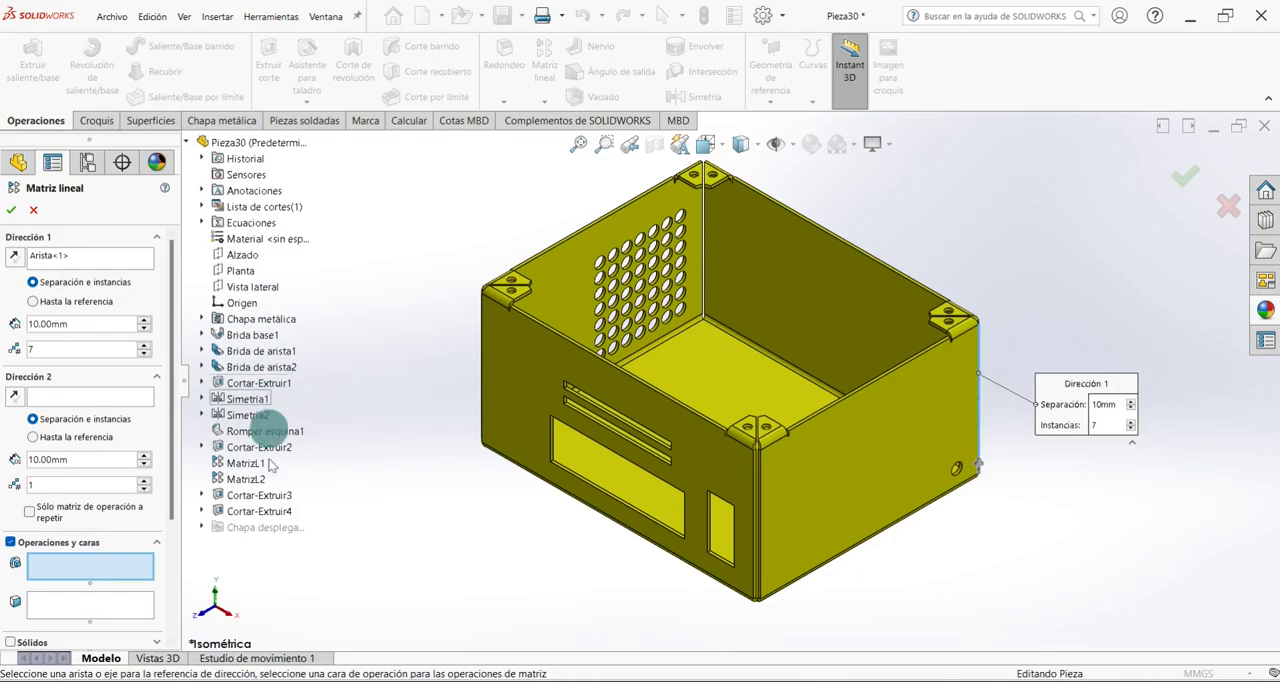
left_click(258, 511)
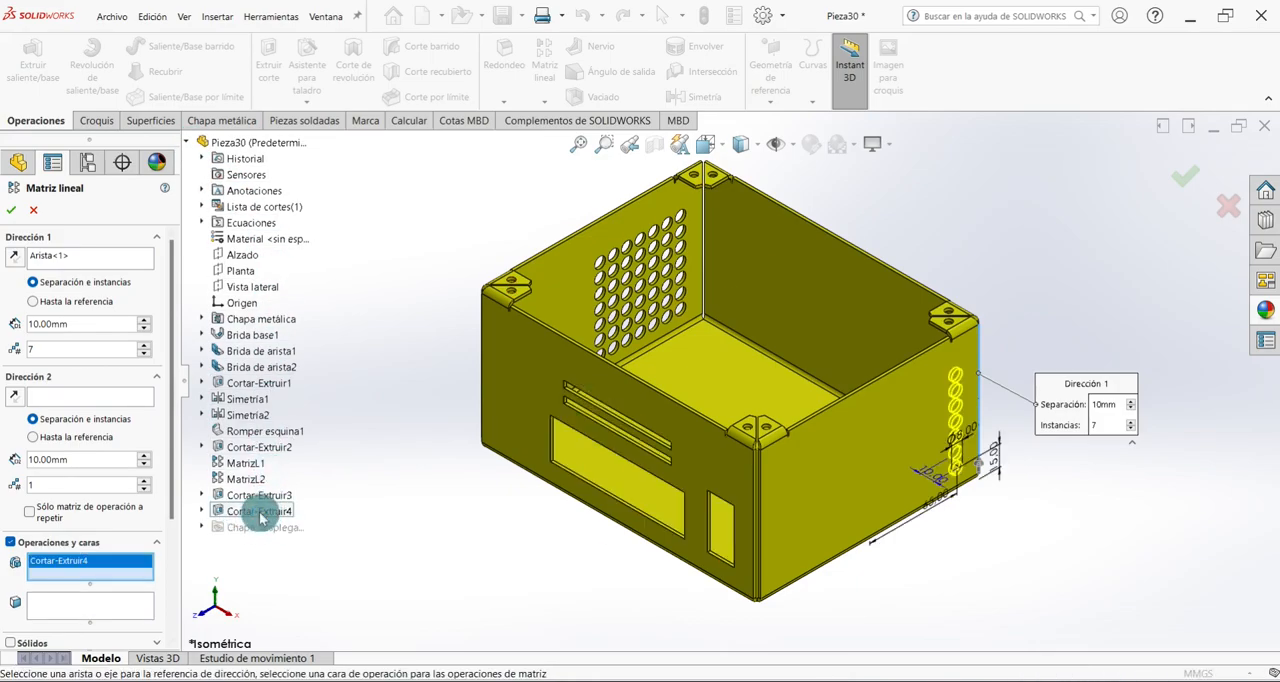
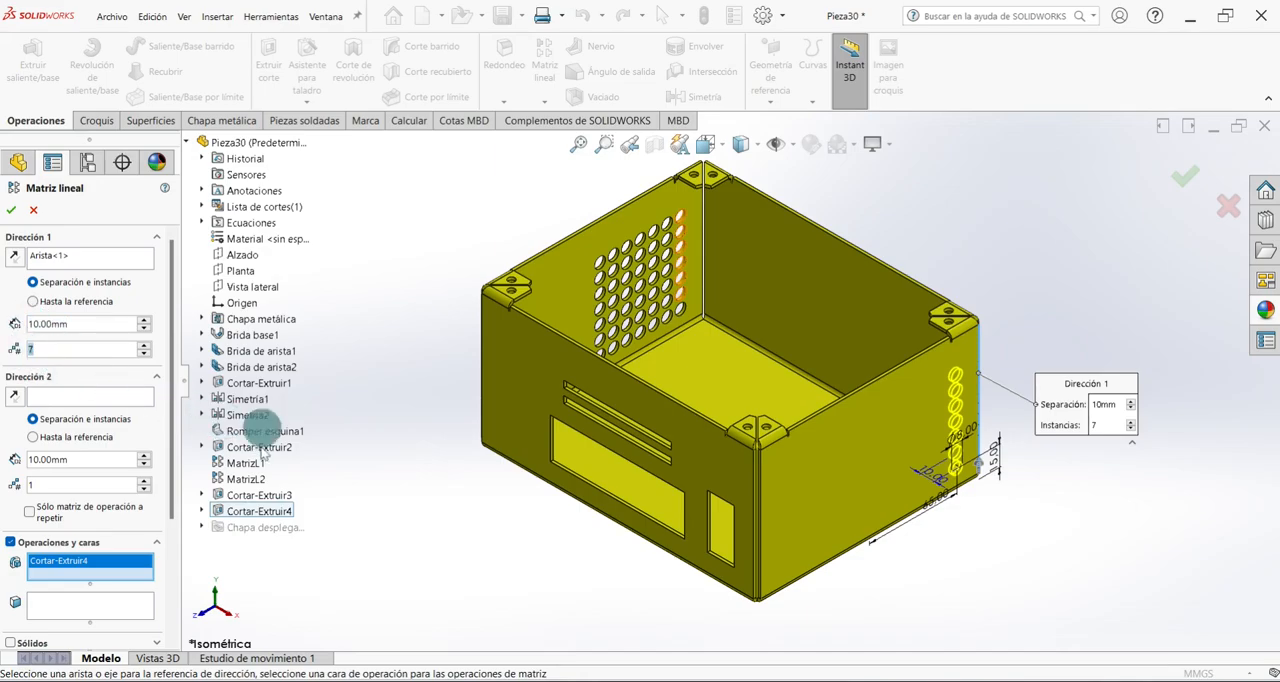
Accept the vertical hole pattern and repeat it along the side wall's upper edge with 3 instances spaced 10 mm apart.
left_click(13, 211)
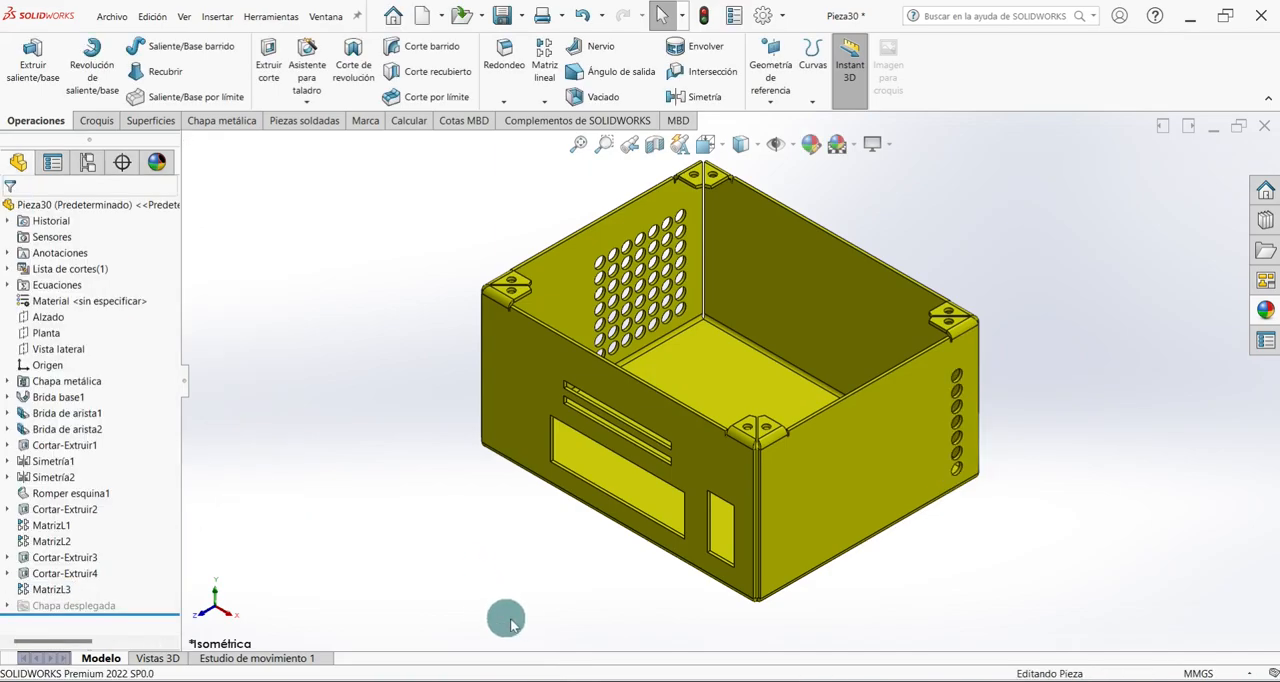
left_click(544, 58)
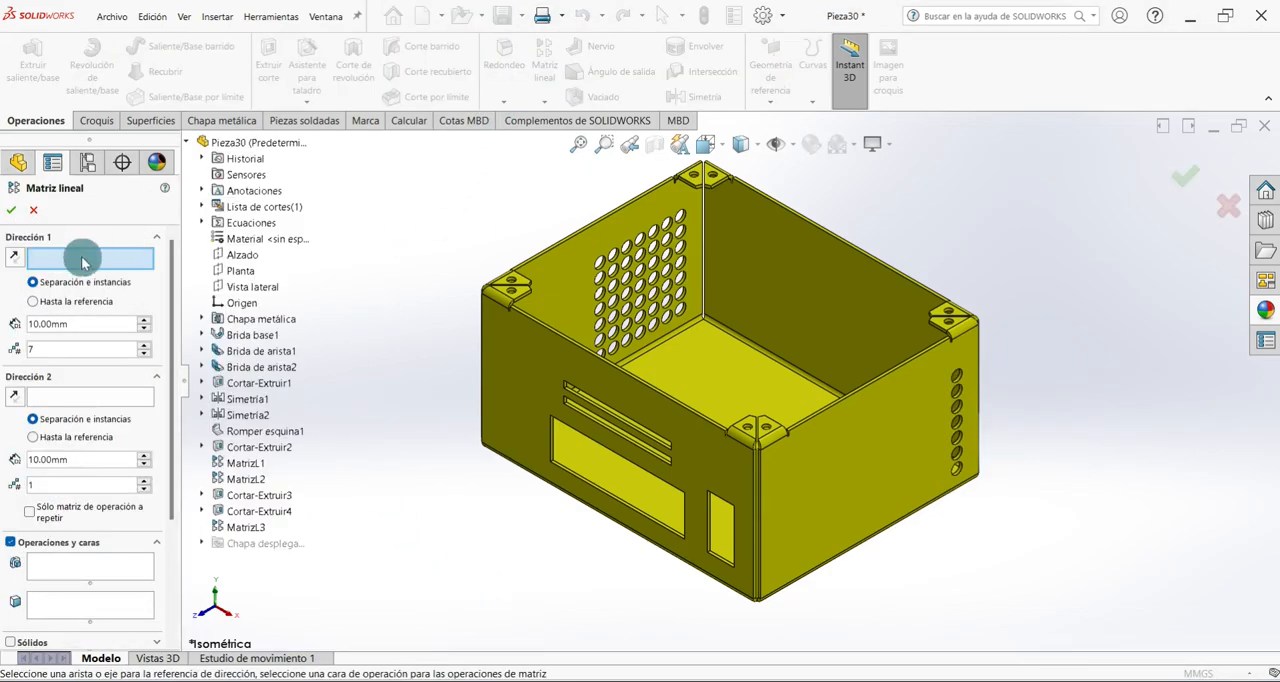
left_click(896, 372)
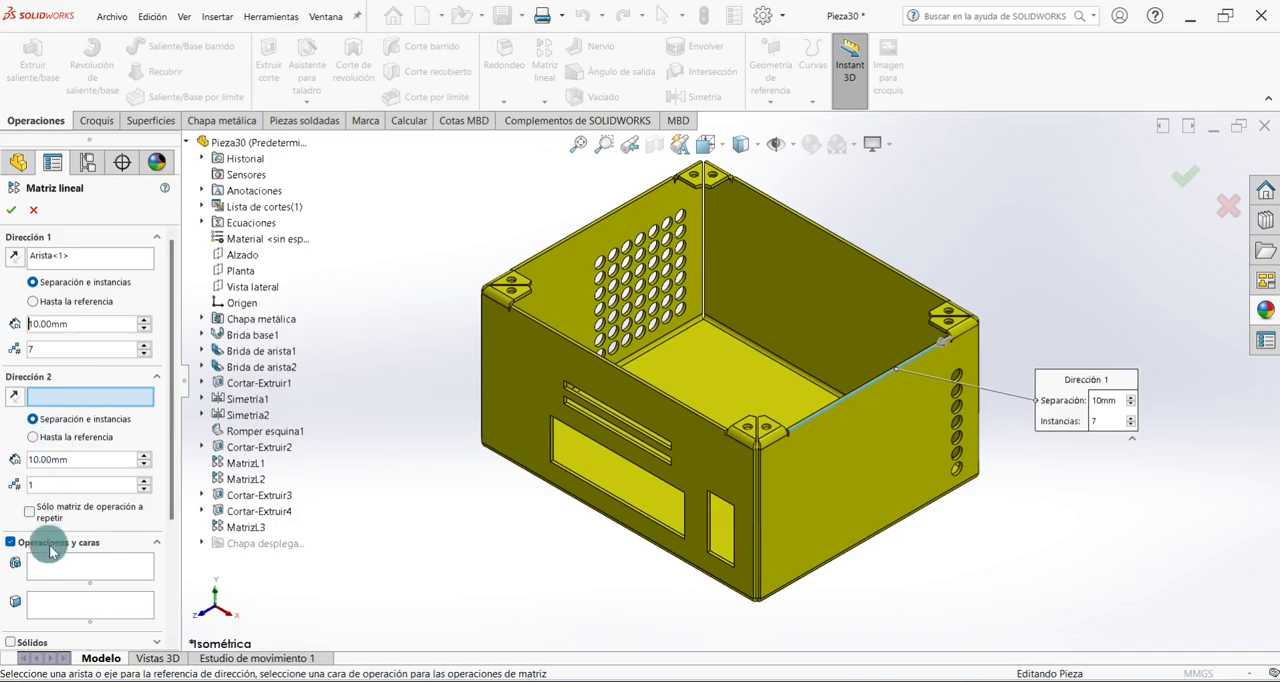
left_click(85, 569)
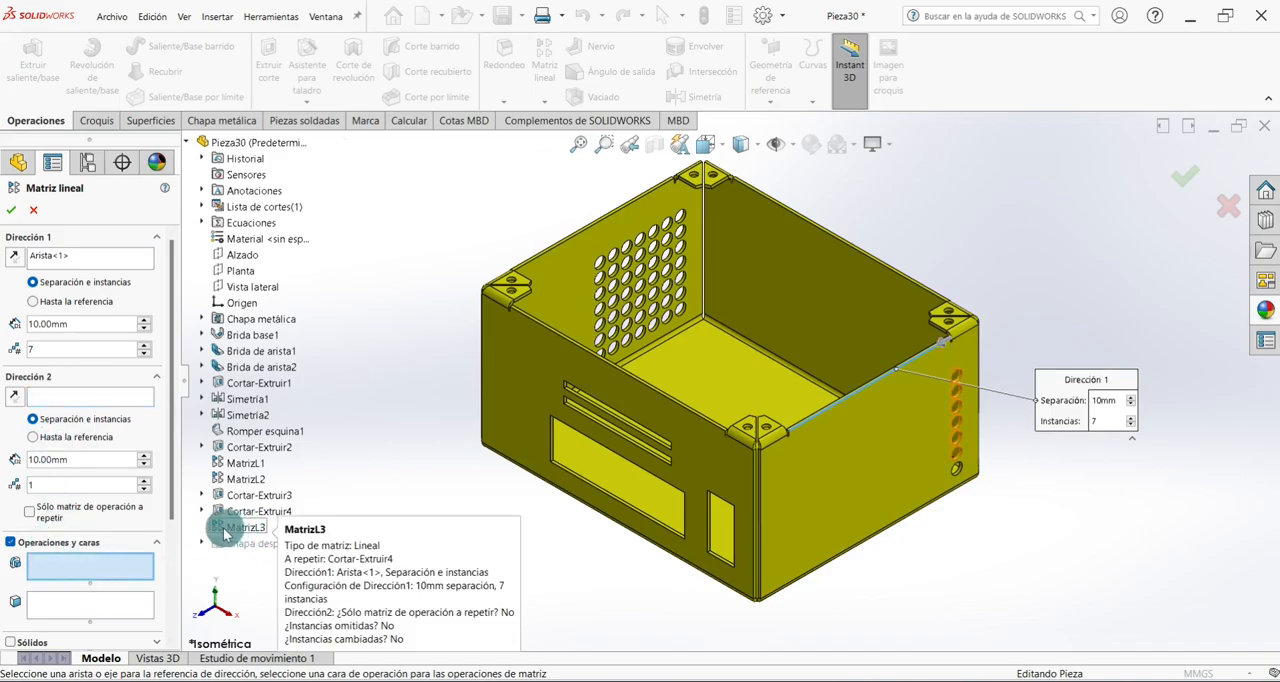
left_click(242, 530)
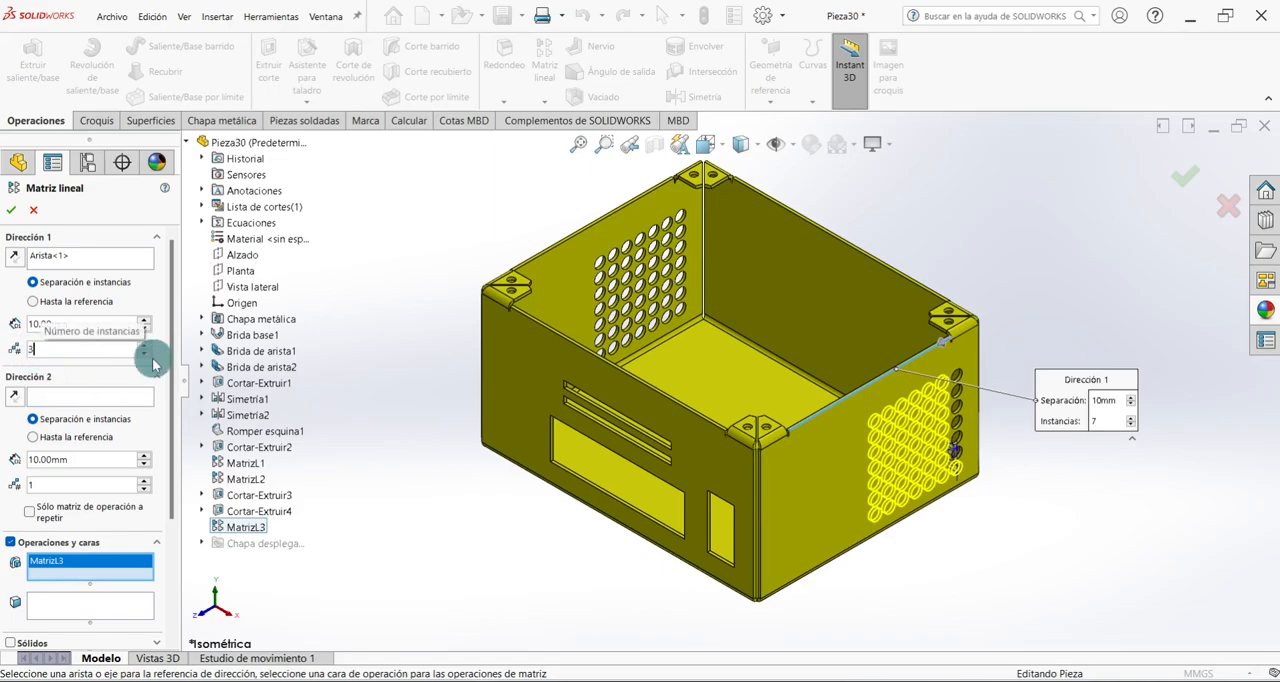
key("Return")
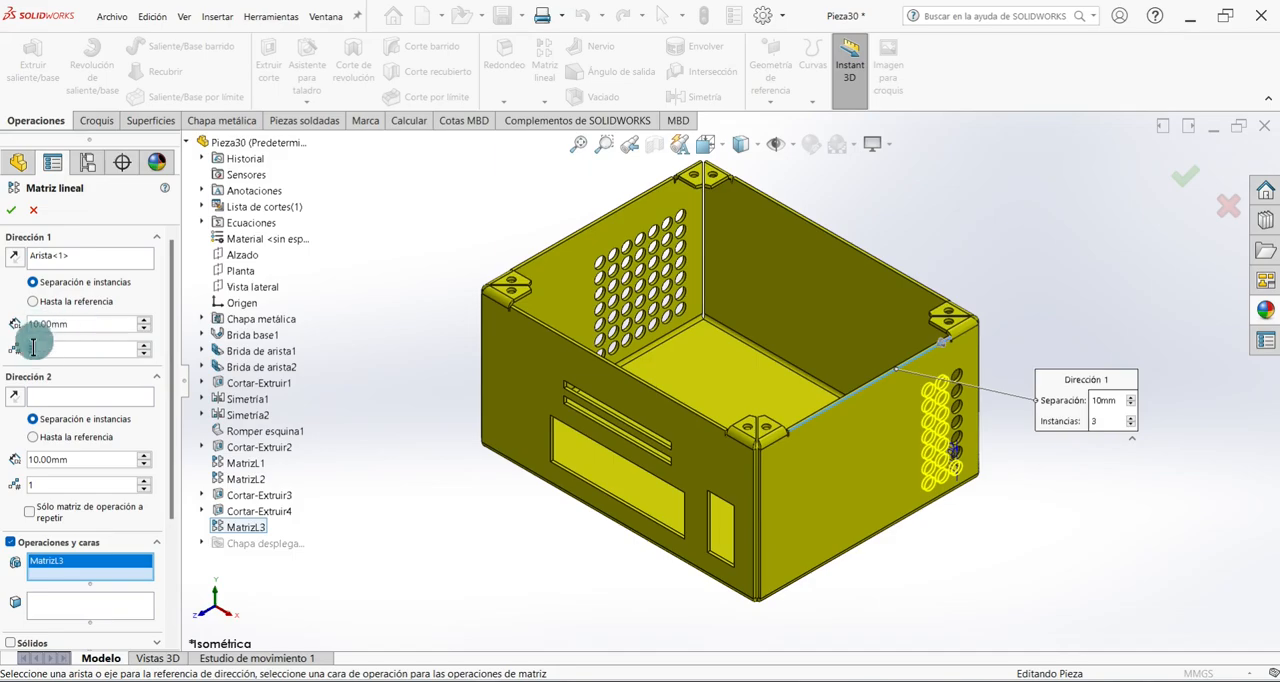
left_click(15, 213)
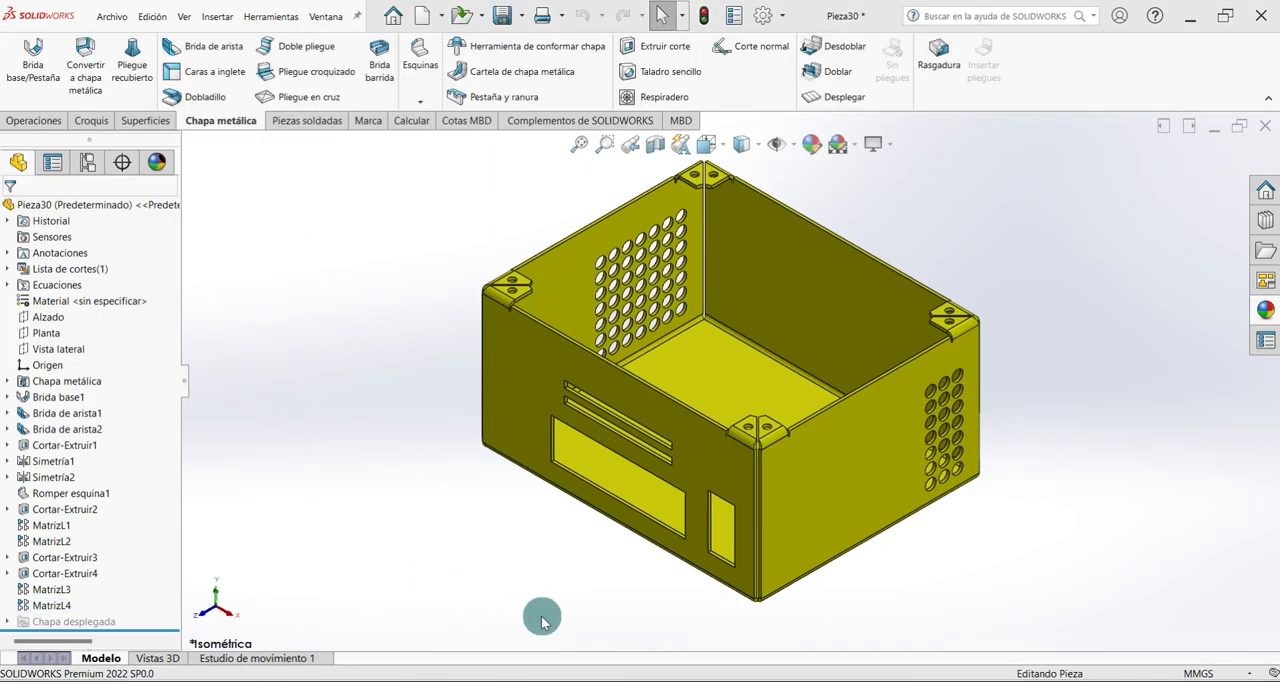
Add a welded corner with 1.00 mm fillet and texture between the front wall and the side wall with the larger hole grid.
left_click(421, 101)
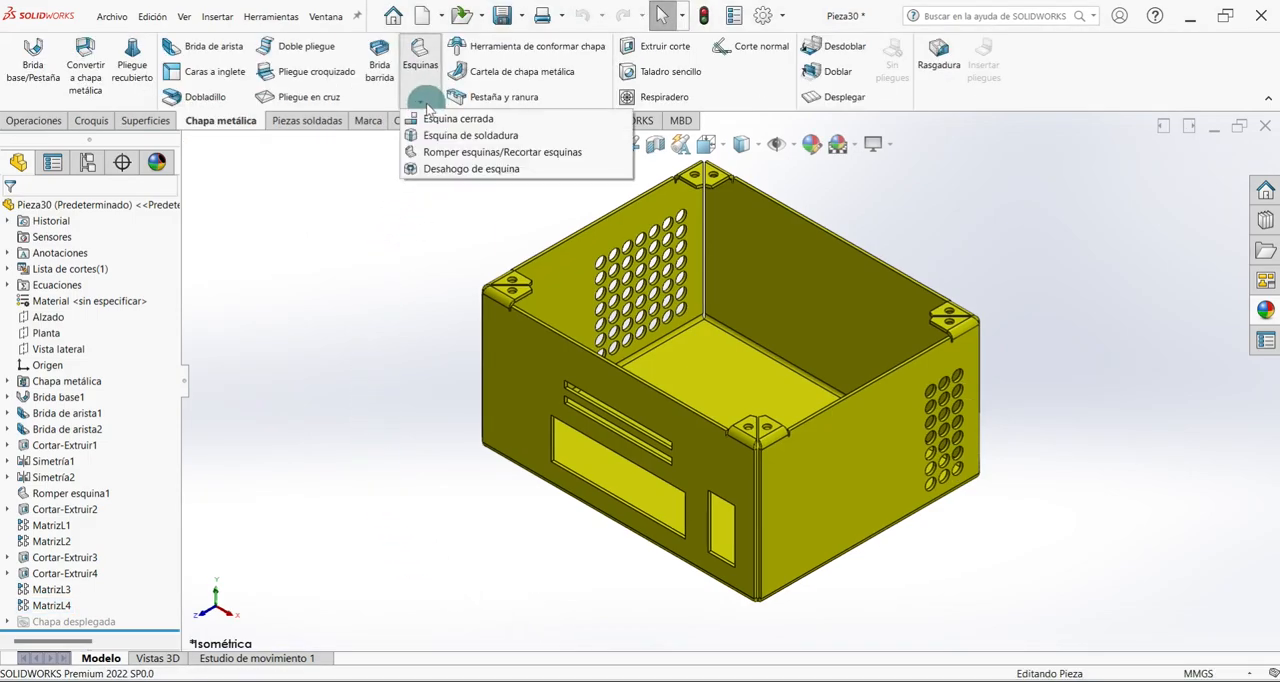
left_click(478, 140)
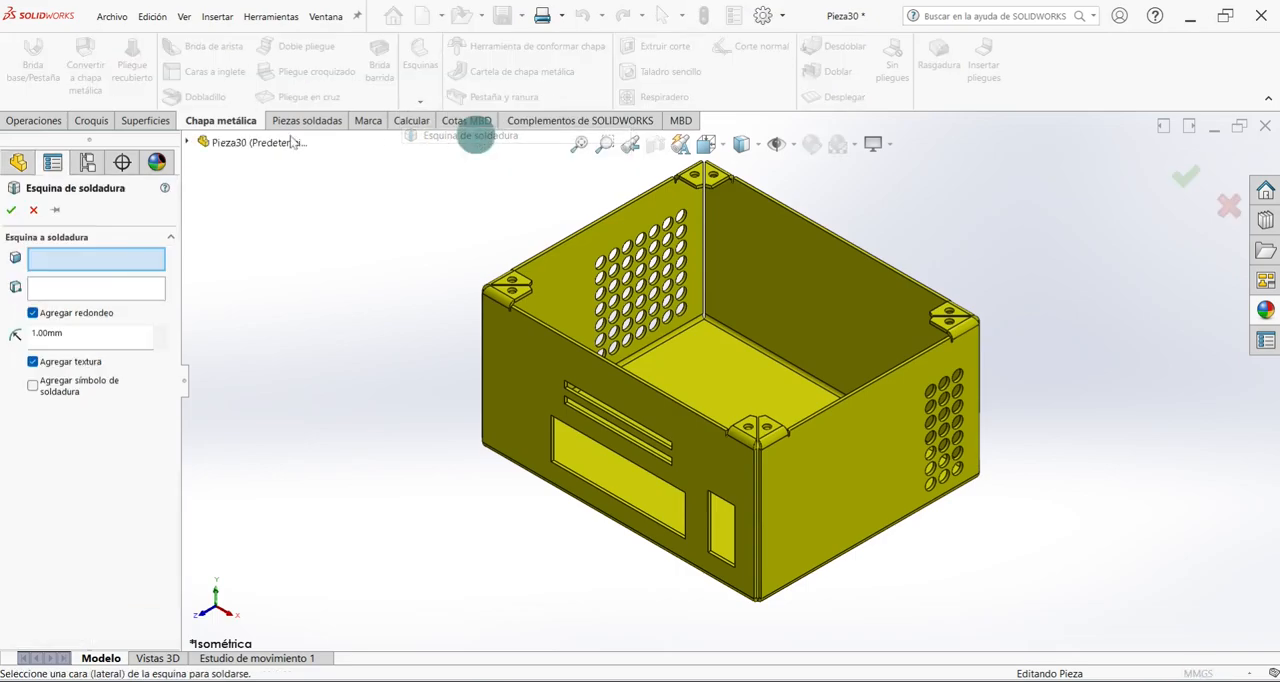
middle_click_drag(490, 323, 583, 285)
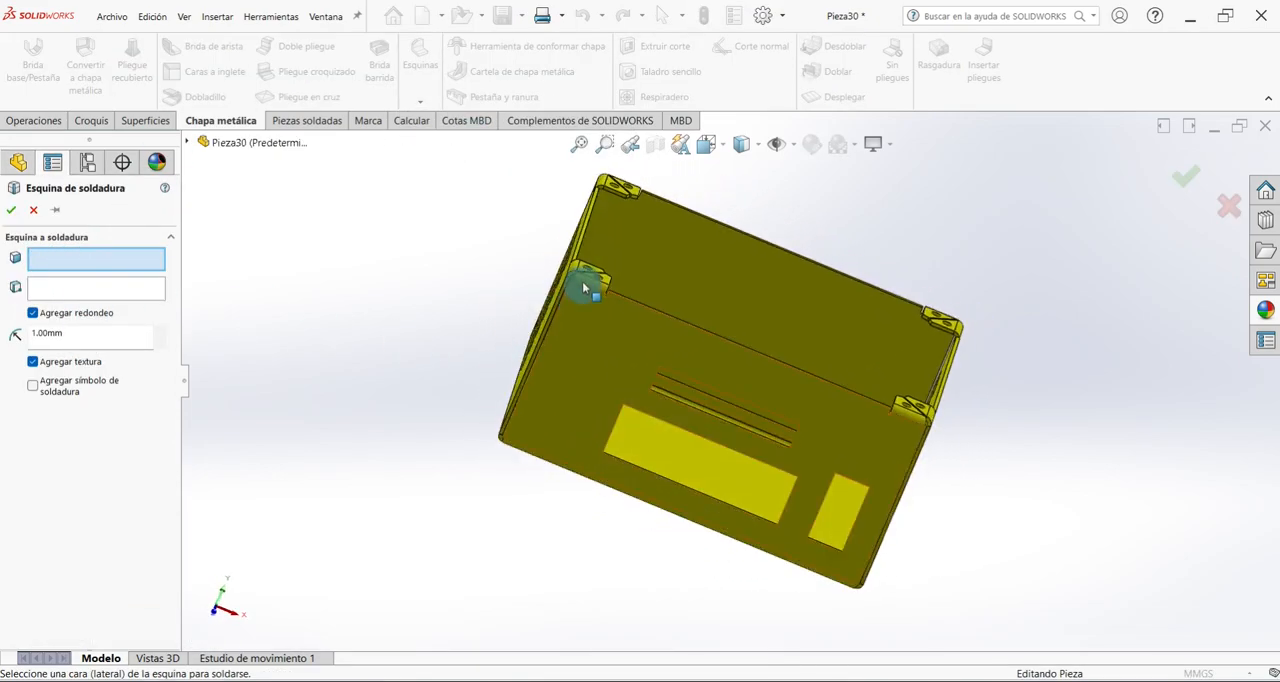
scroll(584, 288, "down", 7)
middle_click_drag(588, 326, 622, 273)
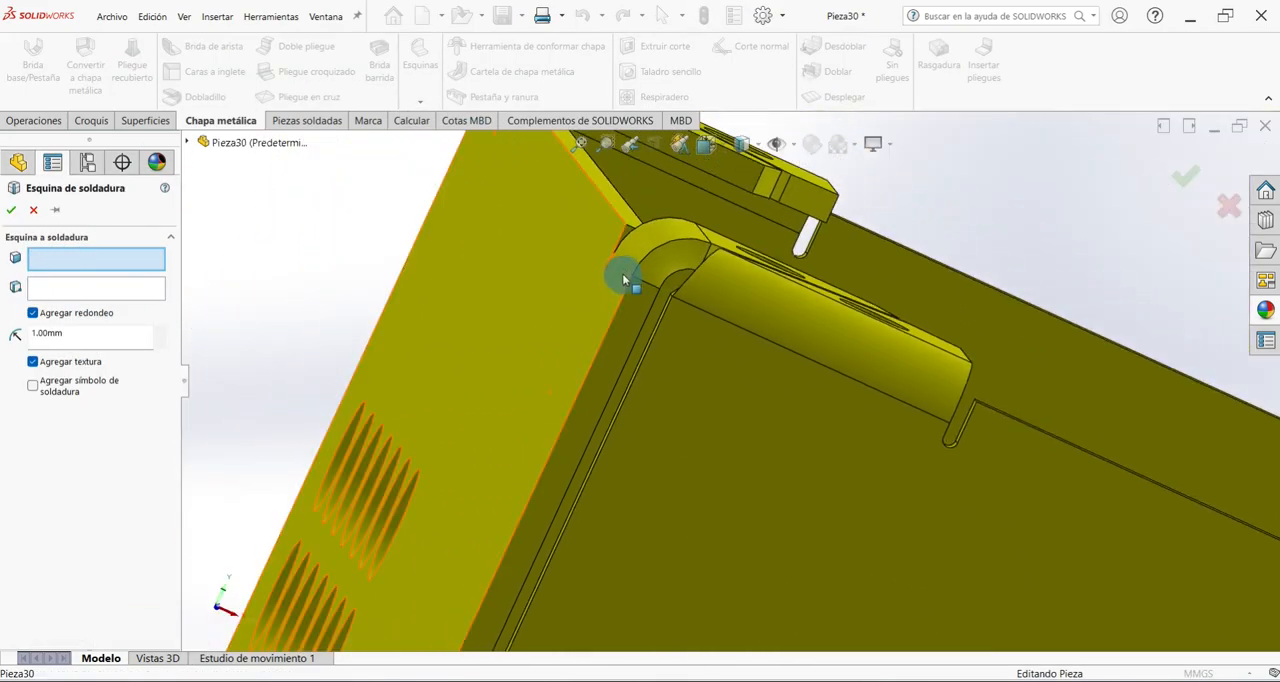
left_click(630, 311)
left_click(76, 290)
middle_click_drag(500, 310, 780, 394)
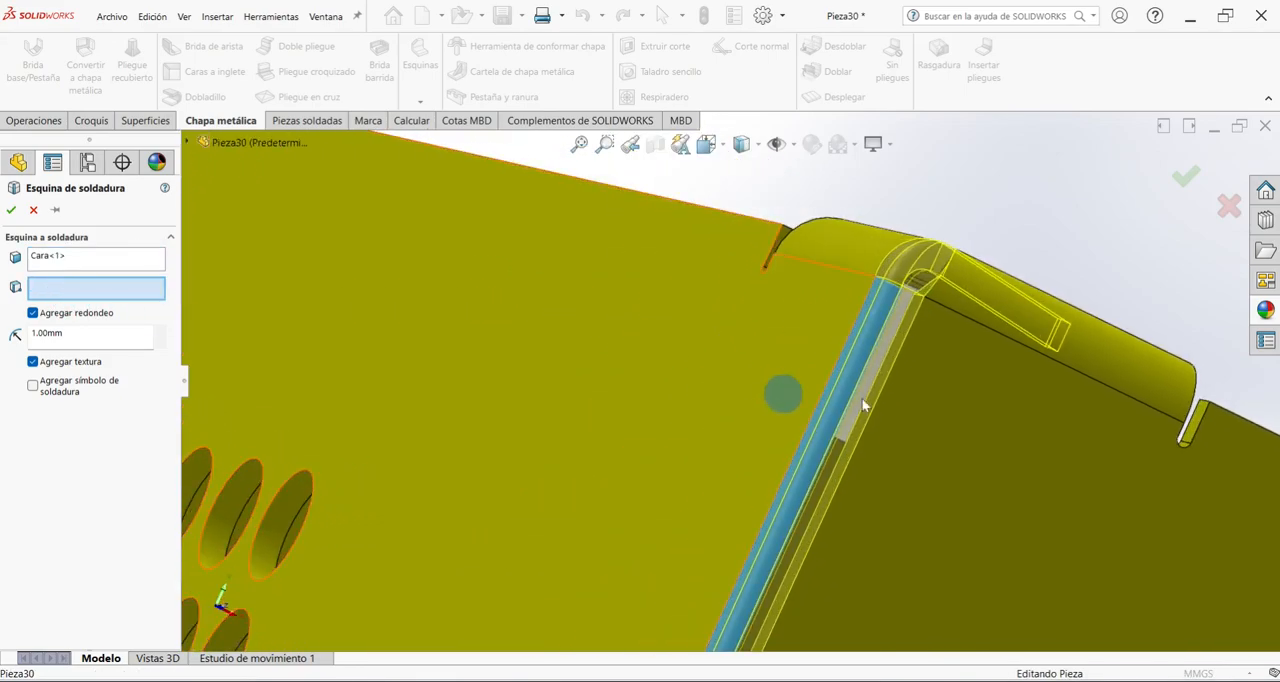
left_click(912, 317)
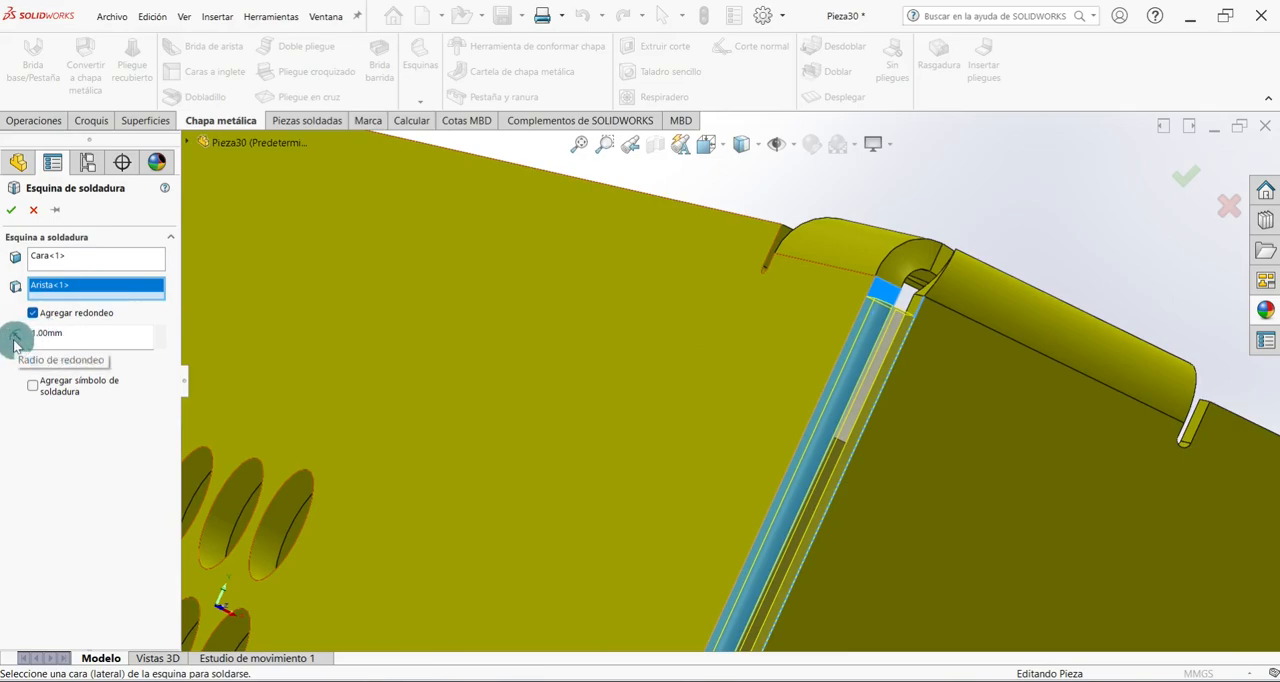
left_click(13, 212)
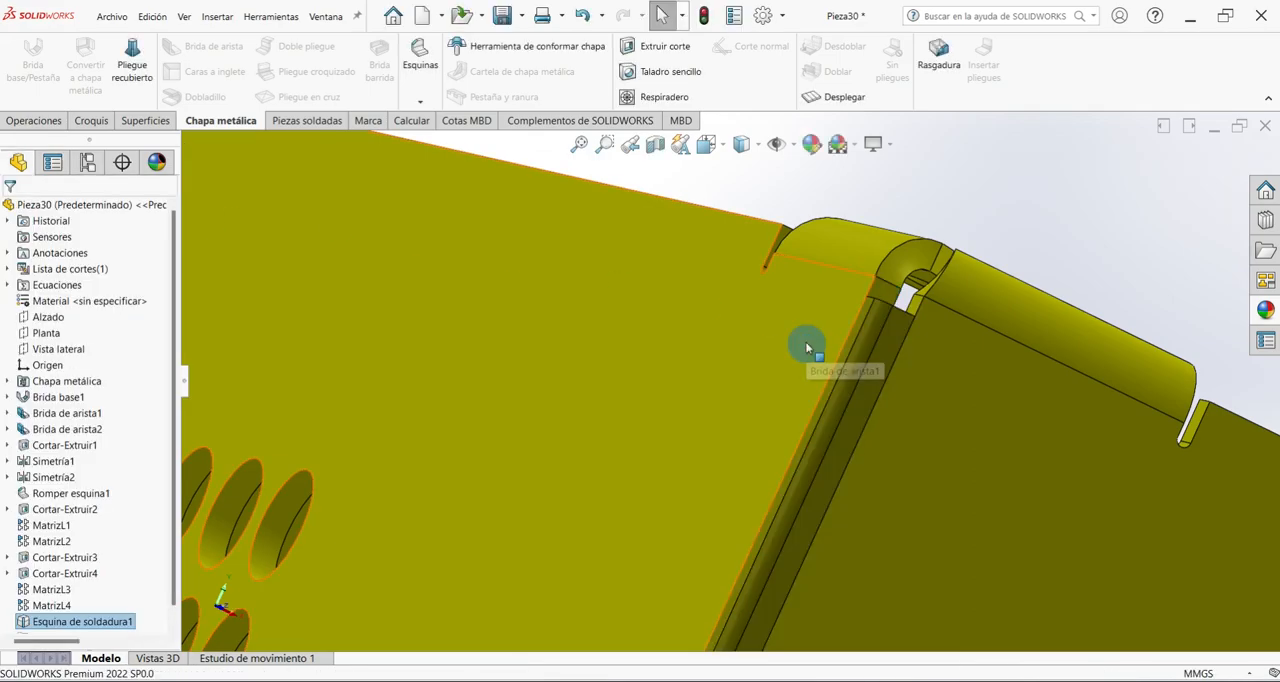
Add a welded corner with 1.00 mm fillet between the plain rear wall and the side wall with the larger hole grid.
scroll(820, 340, "up", 2)
scroll(801, 414, "up", 6)
middle_click_drag(811, 366, 874, 403)
scroll(726, 366, "down", 5)
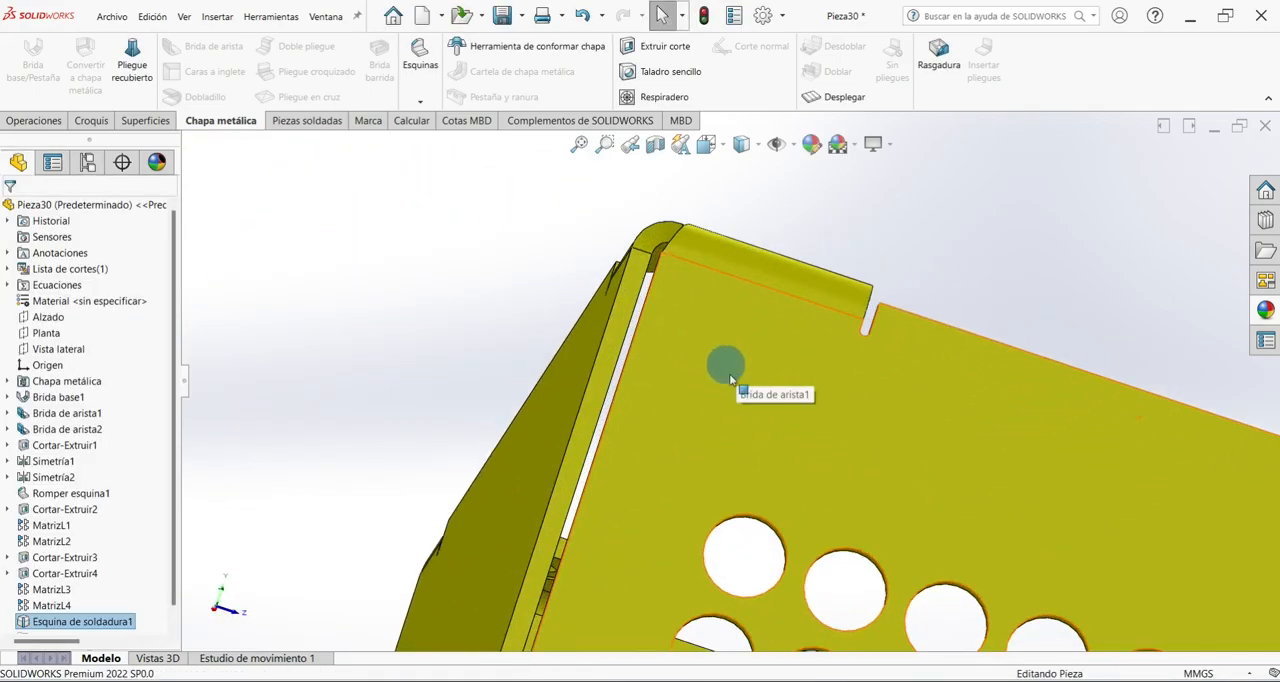
left_click(421, 101)
left_click(470, 120)
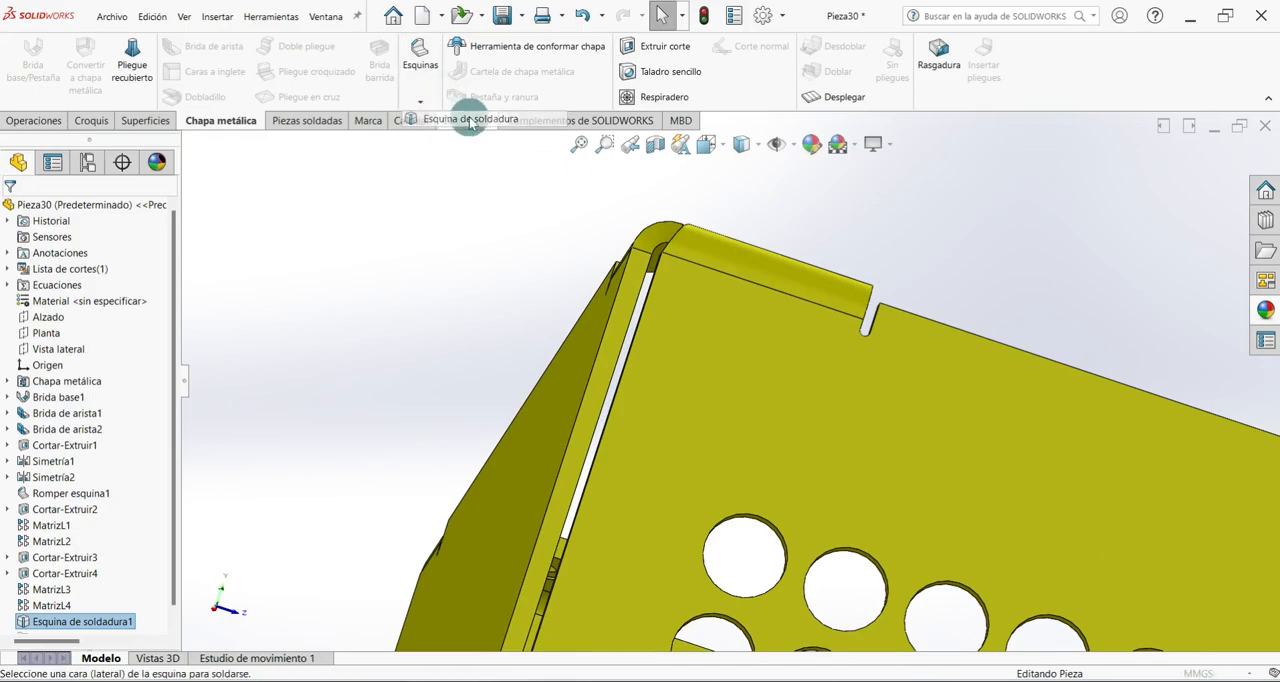
scroll(677, 318, "down", 3)
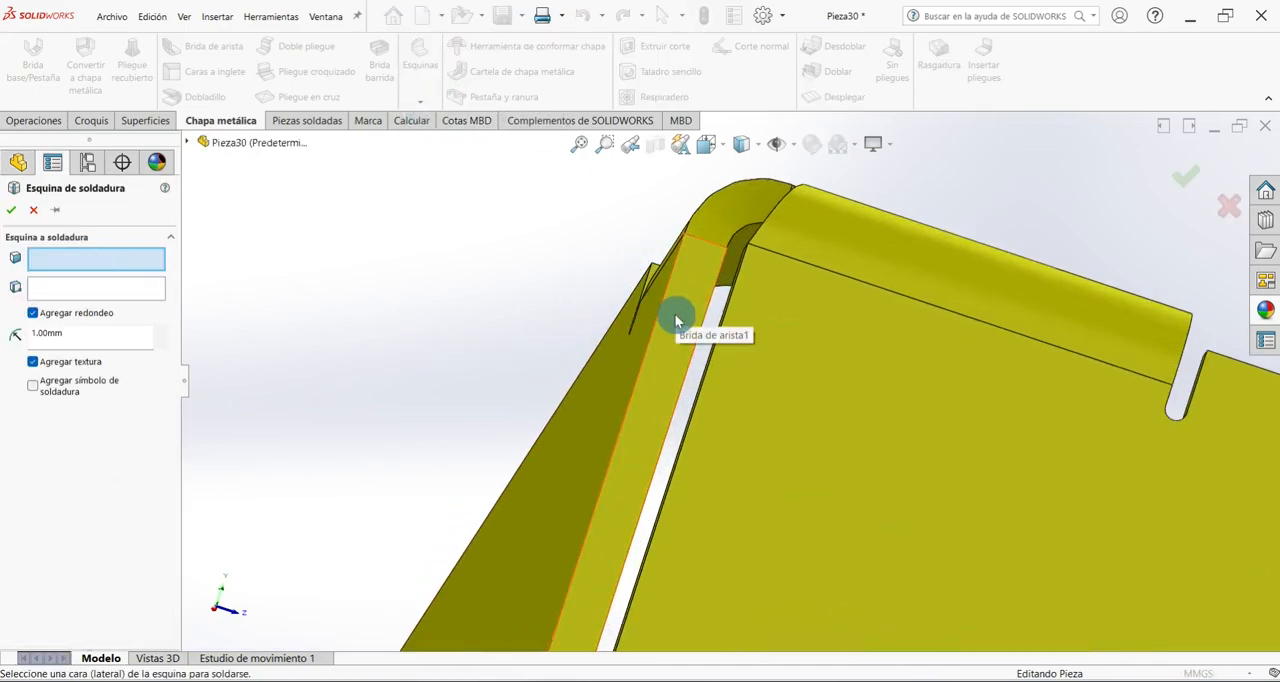
left_click(672, 320)
scroll(665, 308, "up", 3)
left_click(103, 293)
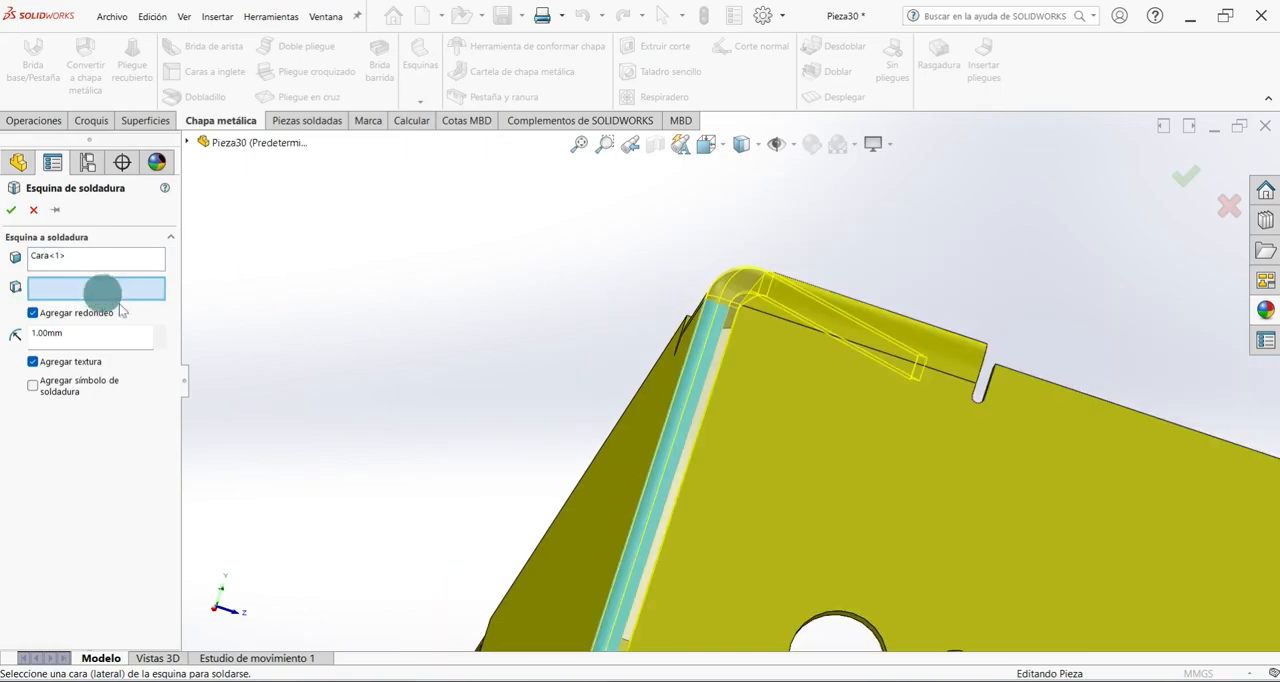
scroll(505, 352, "up", 4)
middle_click_drag(512, 355, 552, 390)
scroll(1187, 563, "up", 3)
scroll(1020, 520, "down", 5)
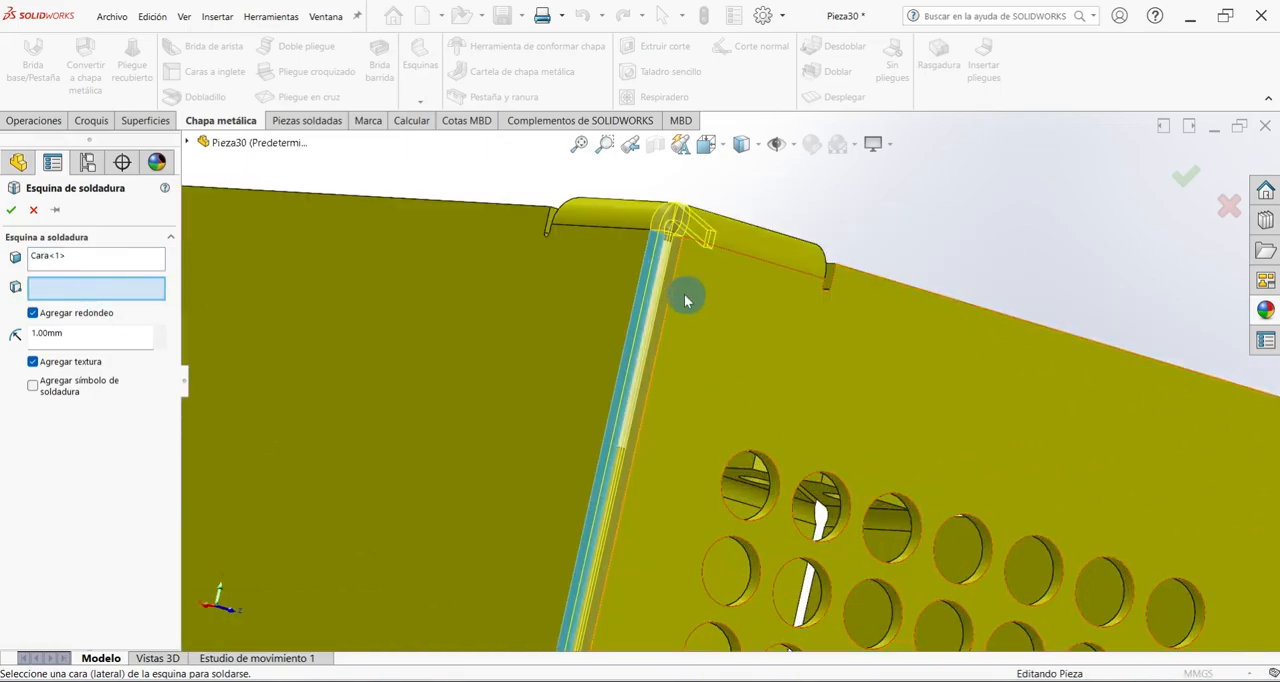
scroll(686, 294, "down", 4)
left_click(660, 349)
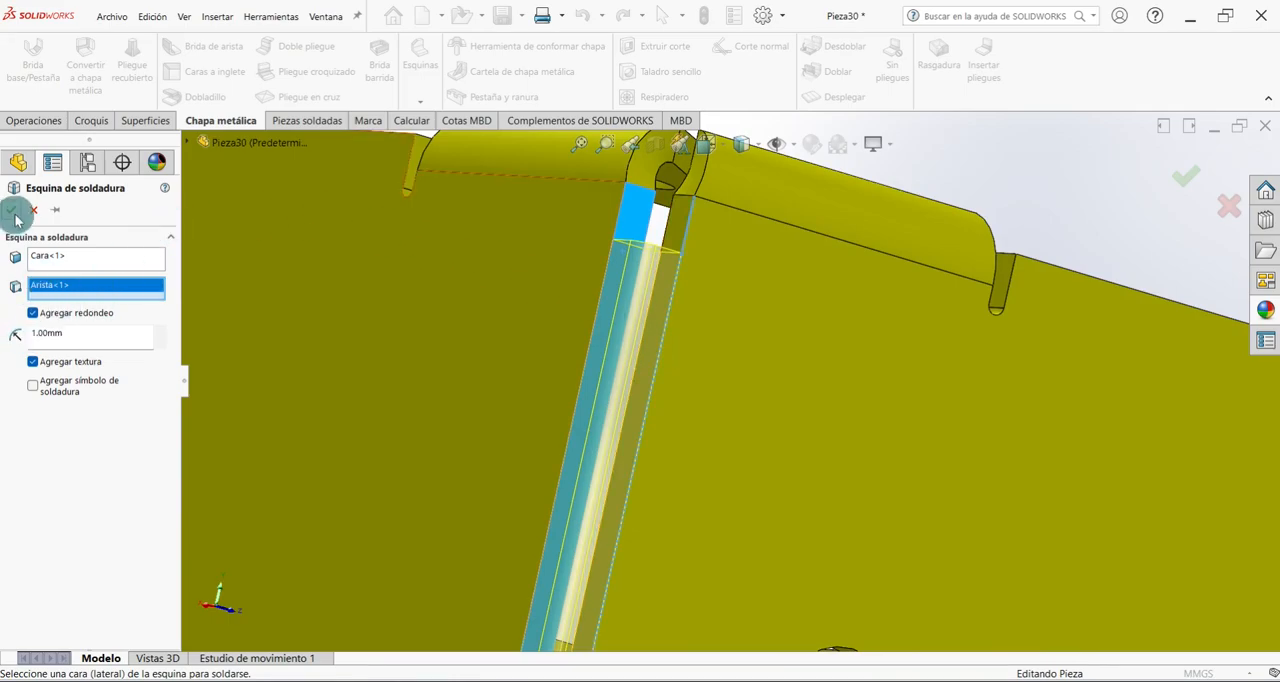
Weld the corner between the plain rear wall and the side wall with three hole columns, using a 1.00 mm fillet and texture.
scroll(602, 368, "up", 6)
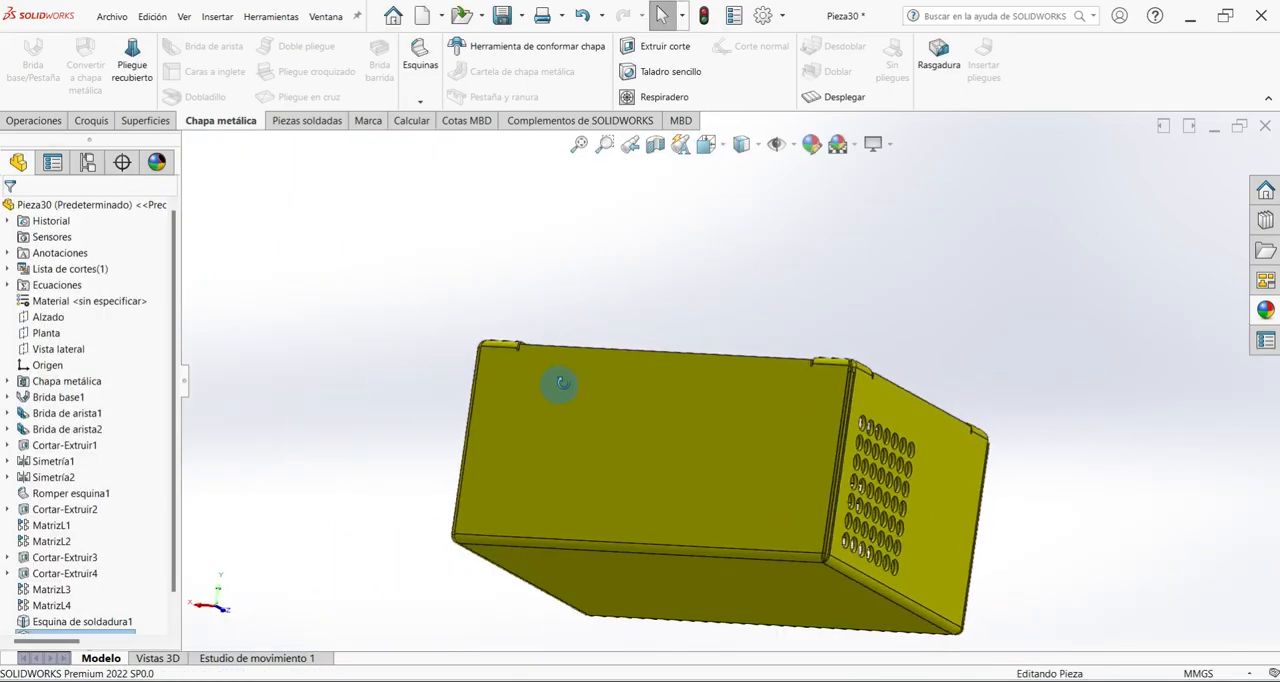
middle_click_drag(552, 383, 598, 358)
scroll(598, 340, "down", 5)
left_click(420, 101)
left_click(470, 120)
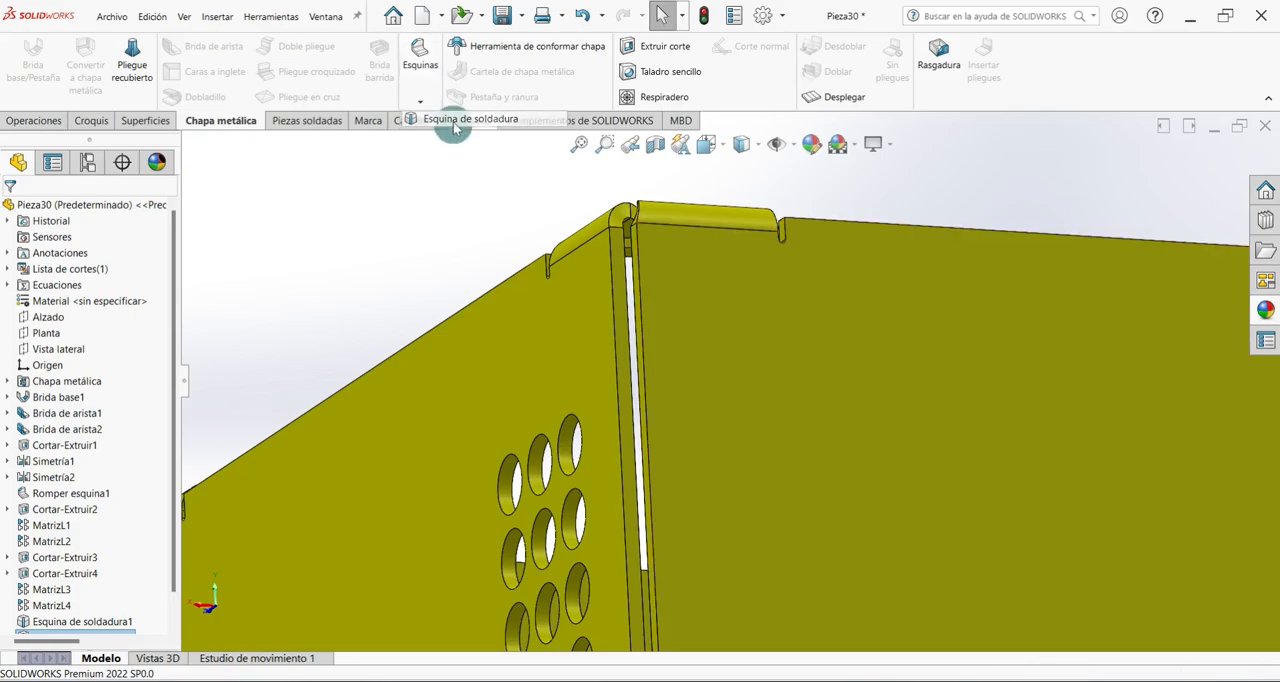
scroll(640, 268, "down", 3)
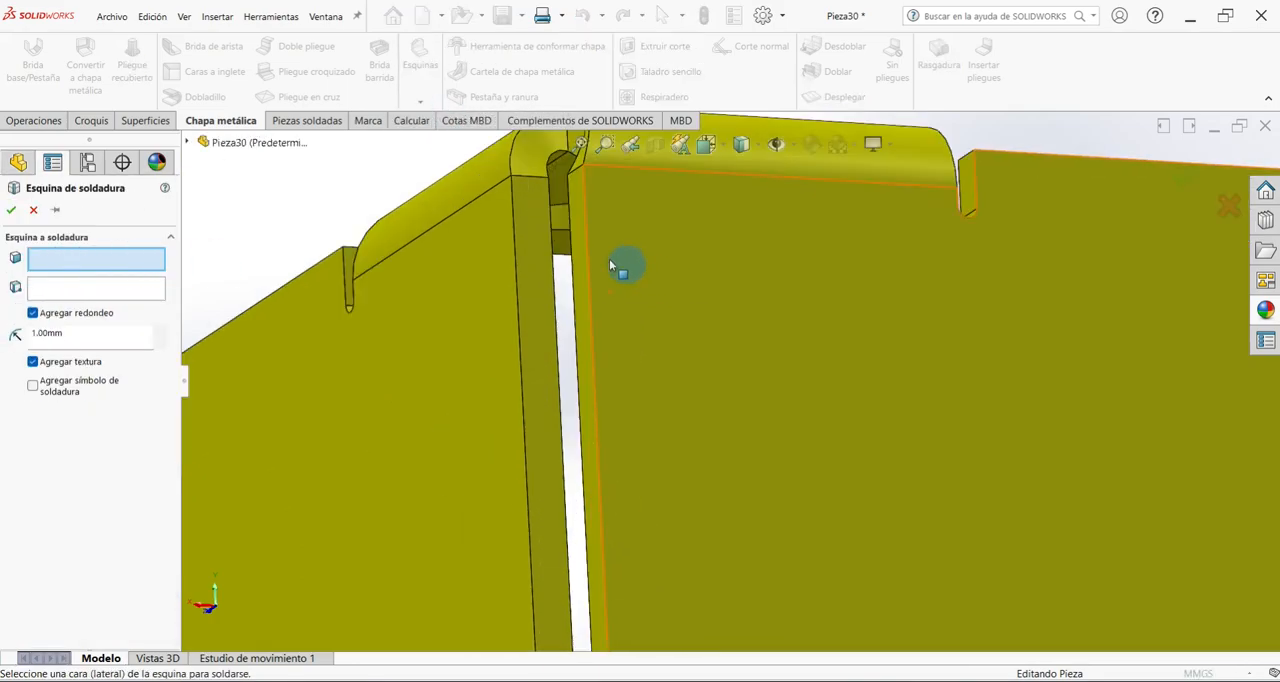
left_click(538, 242)
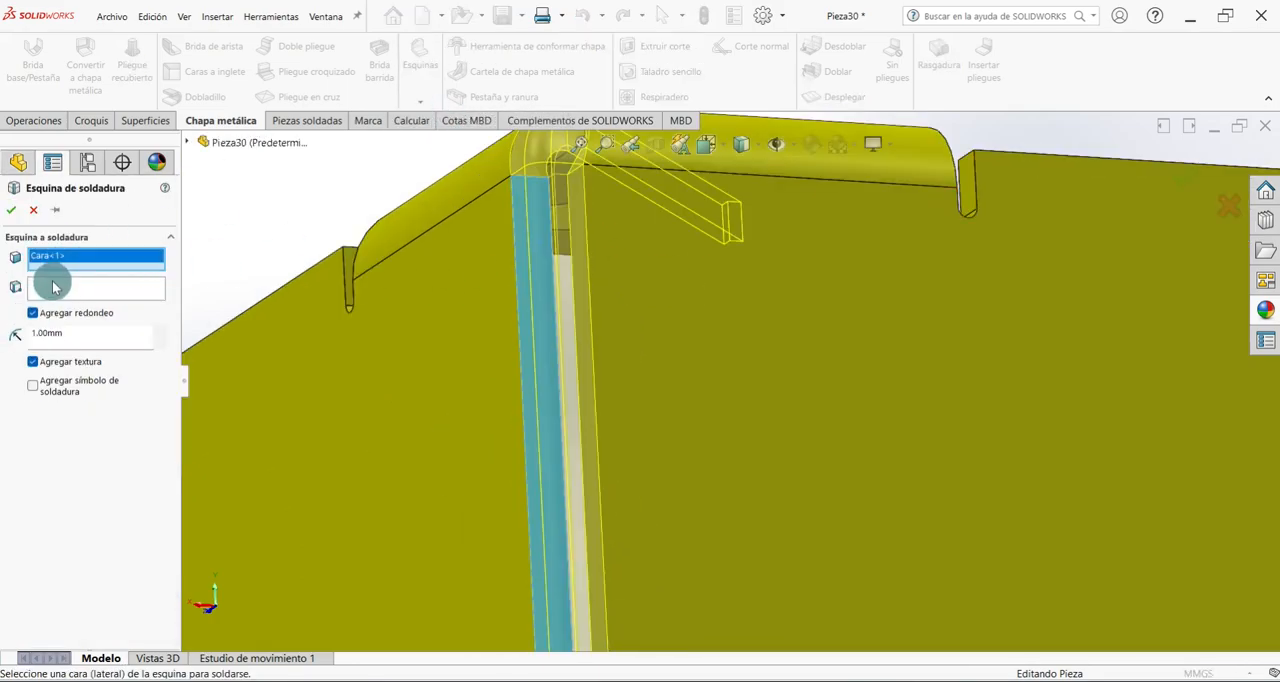
left_click(586, 205)
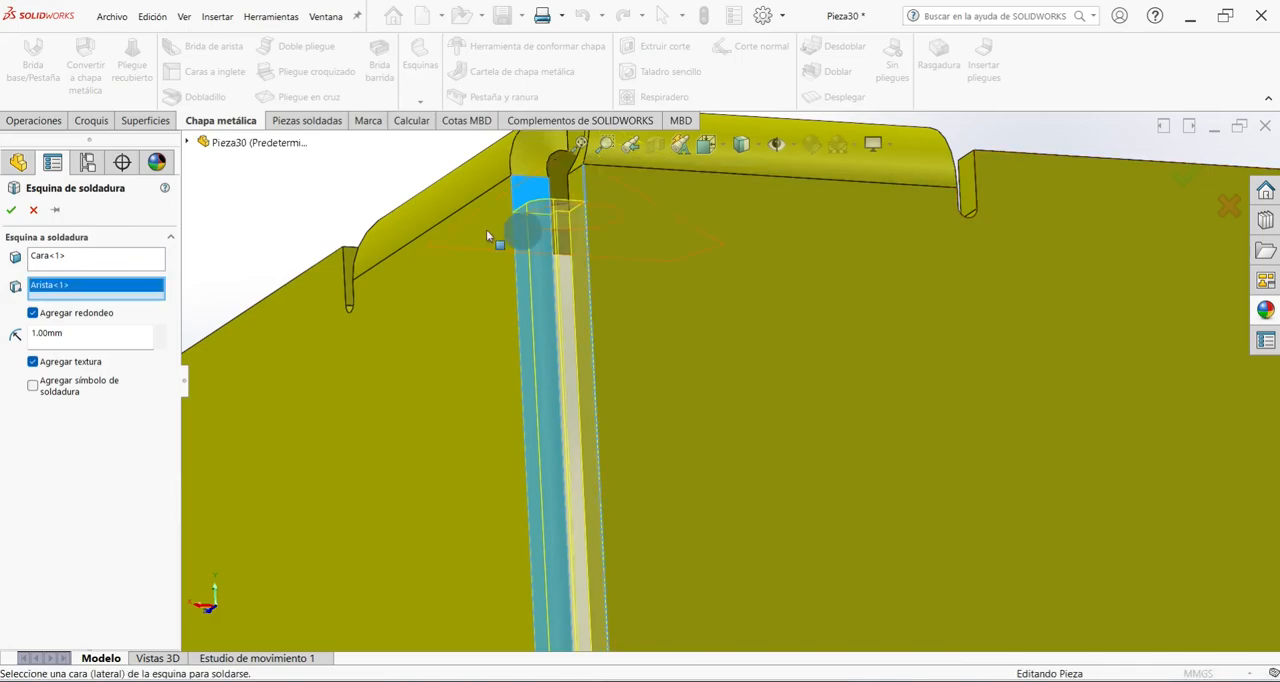
left_click(16, 210)
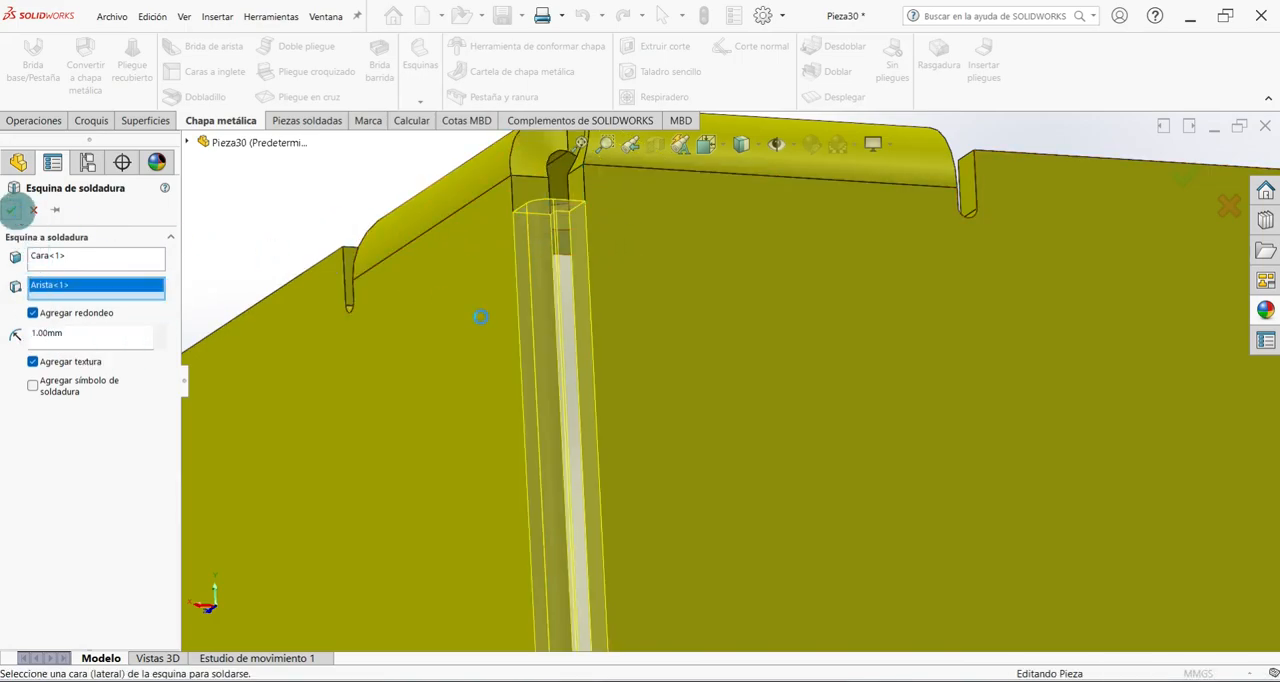
Weld the remaining corner between the front wall and the side wall with three hole columns, using a 1.00 mm fillet.
middle_click_drag(524, 377, 474, 280)
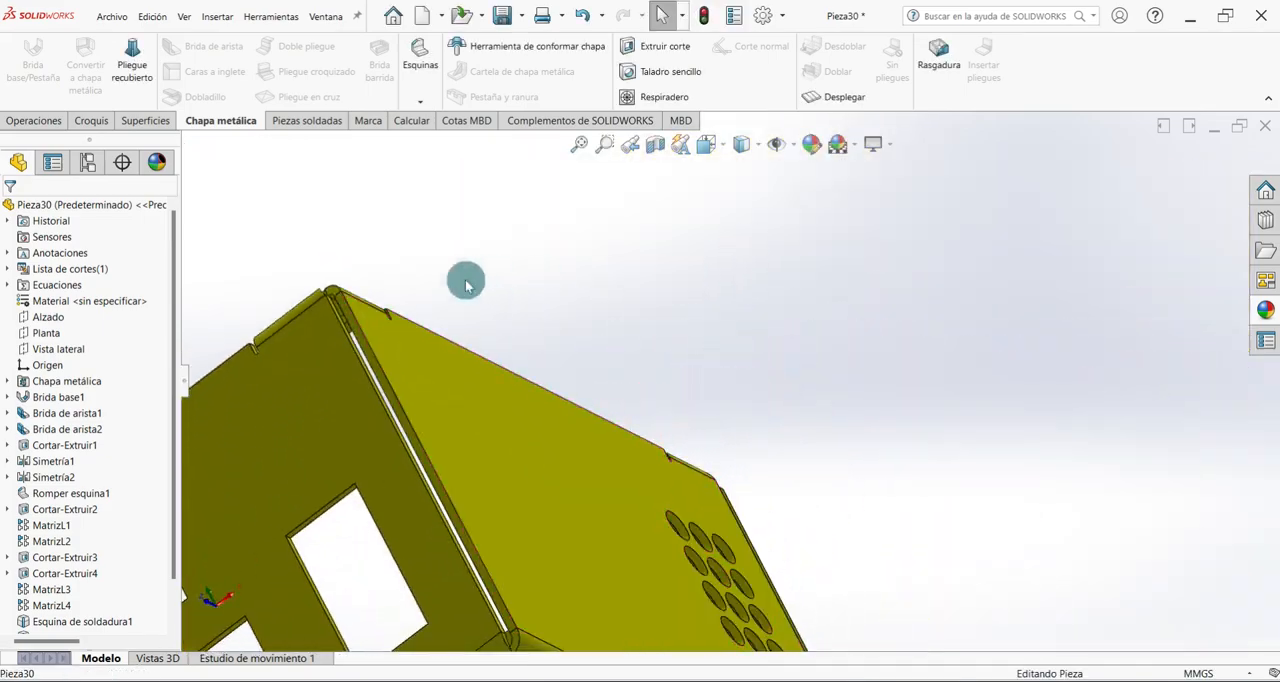
left_click(420, 101)
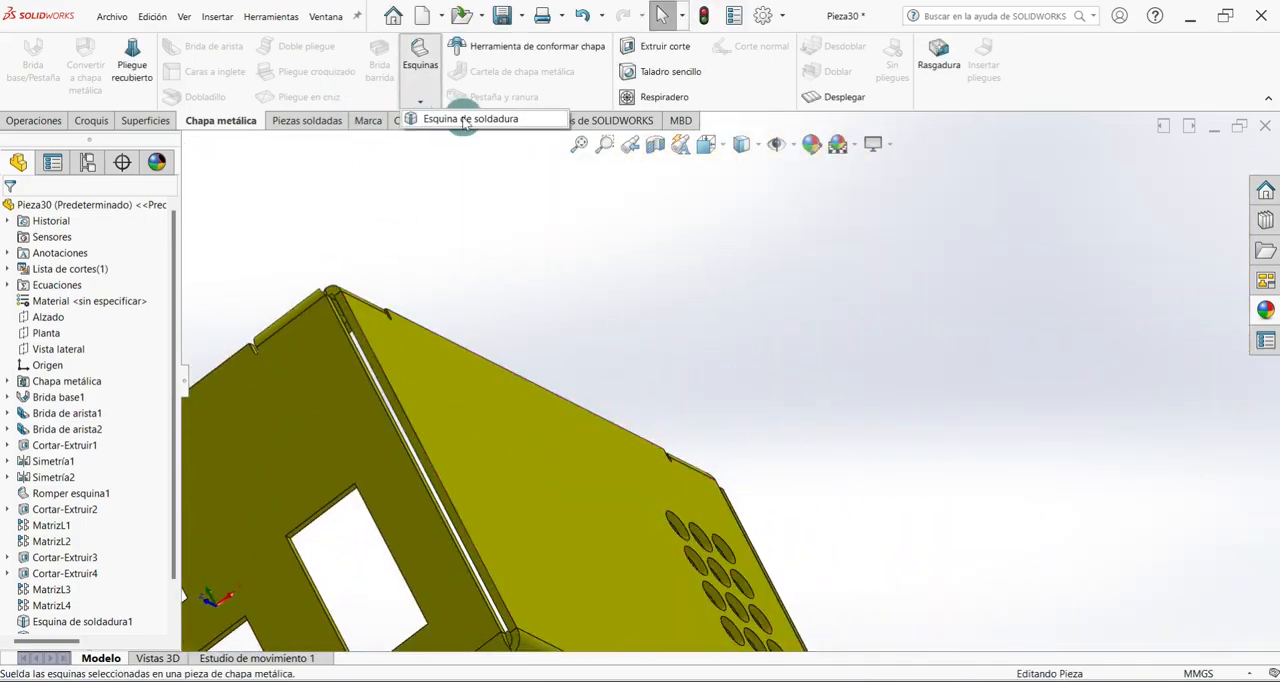
left_click(468, 119)
scroll(357, 300, "down", 5)
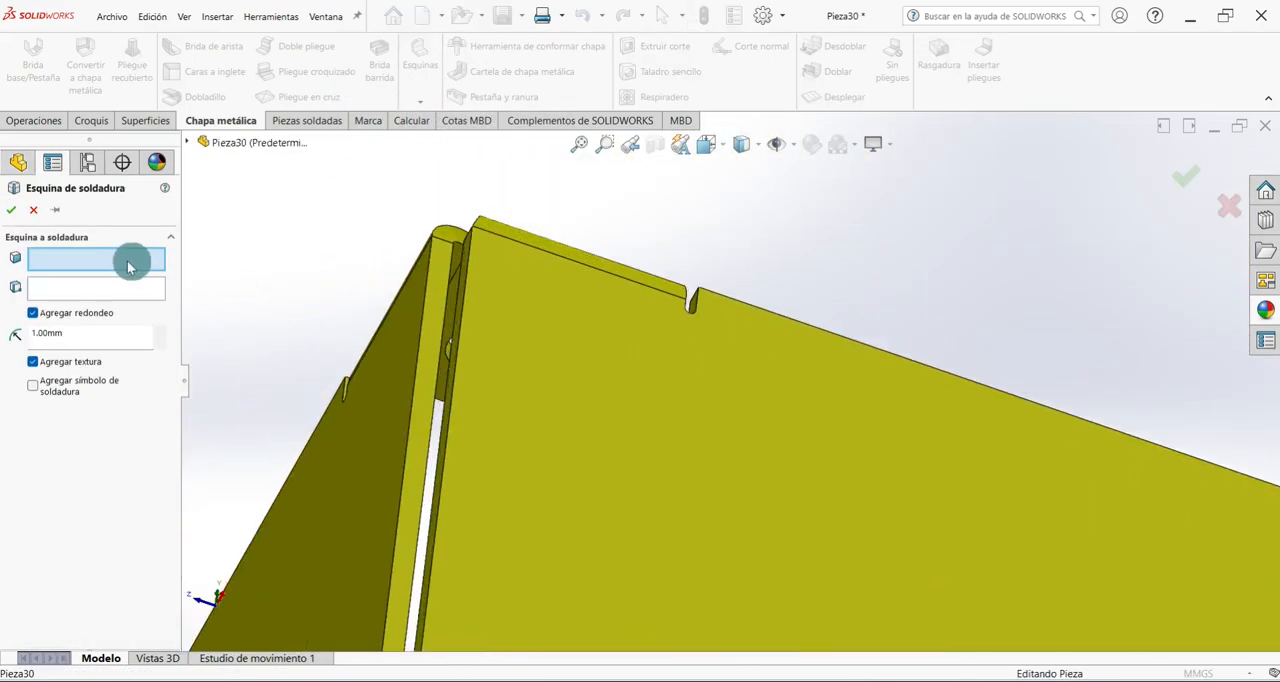
scroll(456, 254, "down", 4)
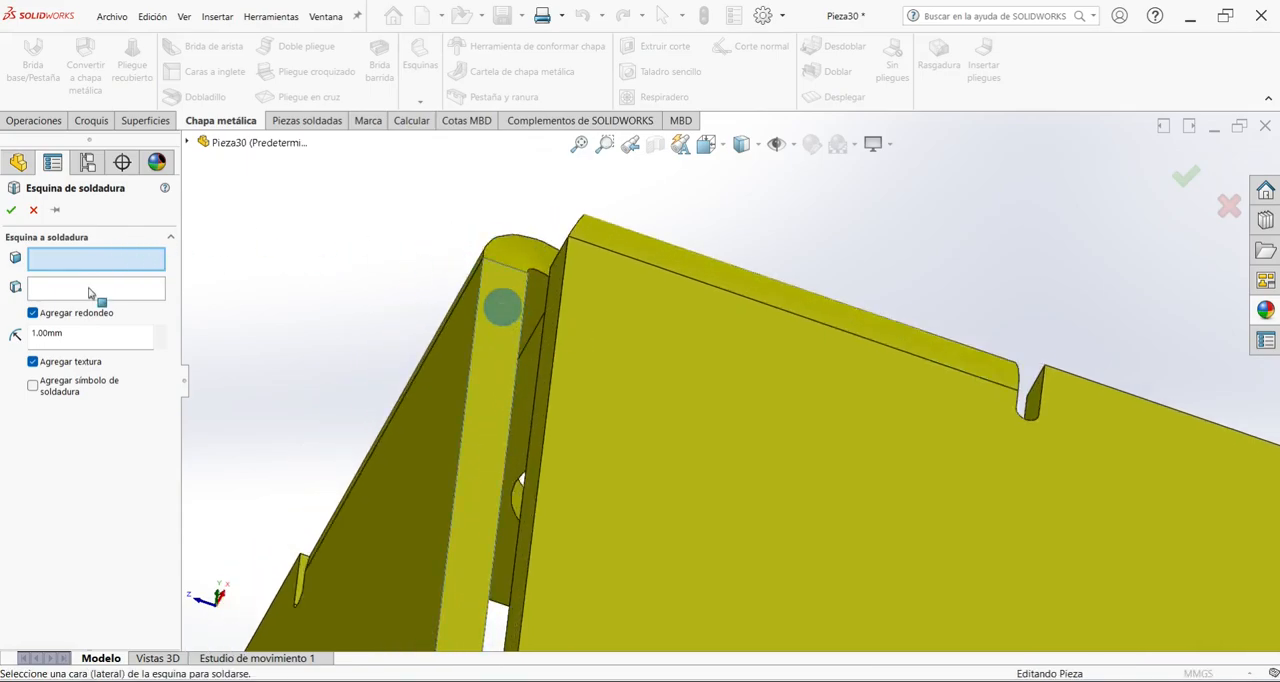
left_click(502, 308)
left_click(82, 290)
middle_click_drag(330, 294, 654, 328)
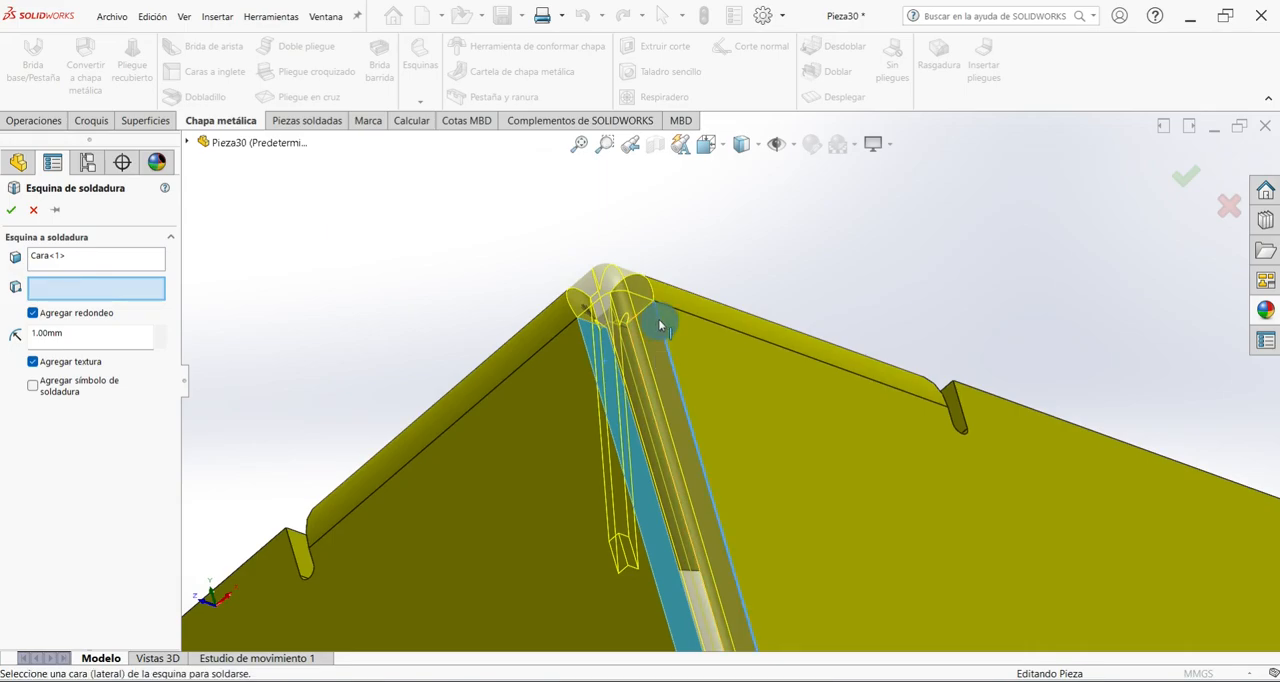
left_click(658, 319)
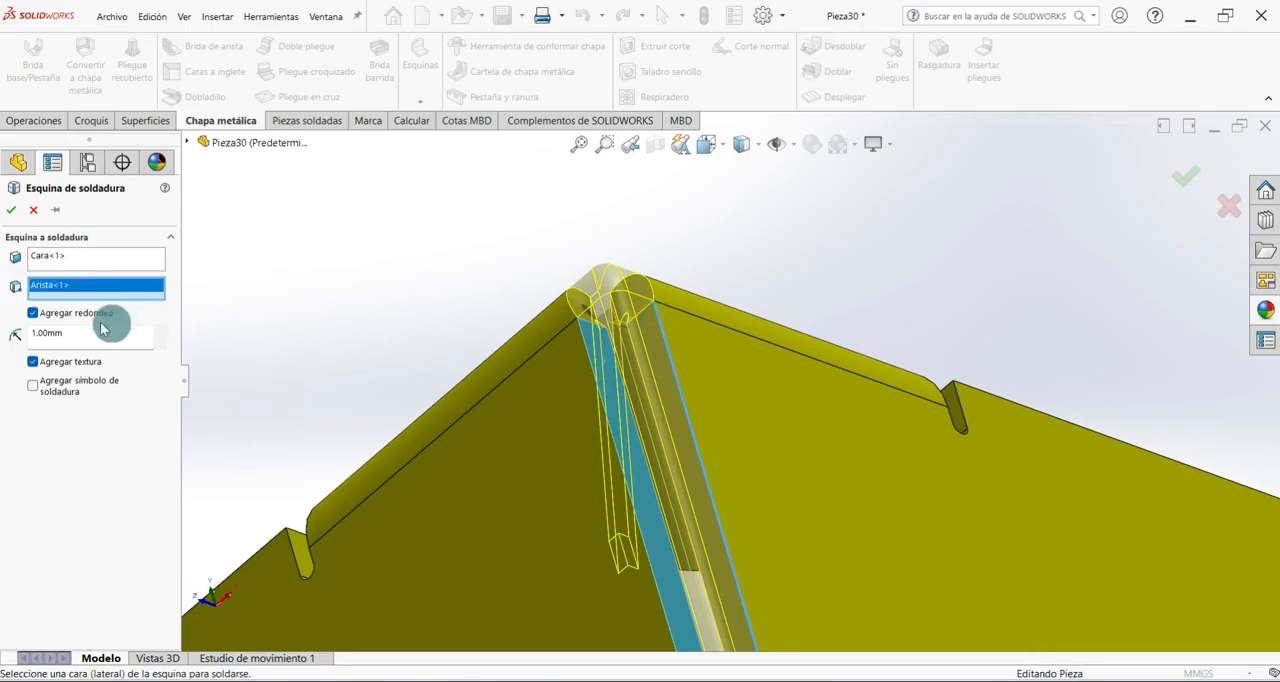
left_click(14, 212)
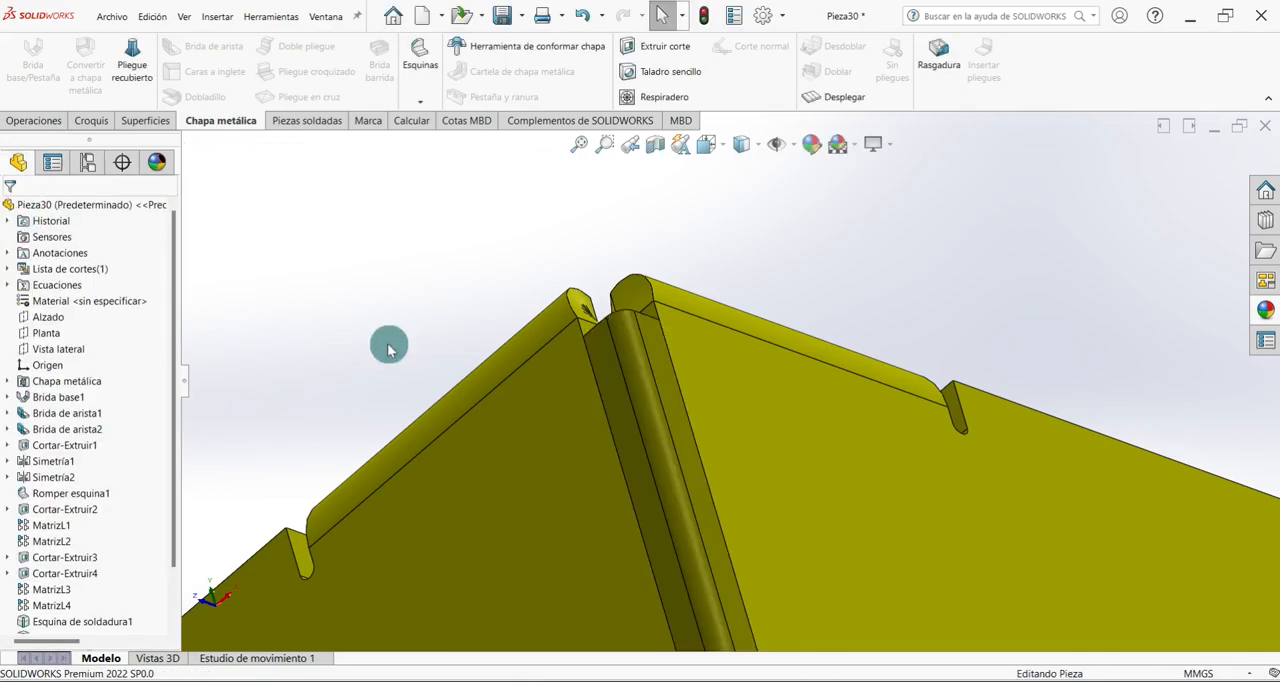
Save the part in isometric view and select the outer face of the plain rear wall.
key("ctrl+7")
key("ctrl+s")
middle_click_drag(516, 607, 777, 423)
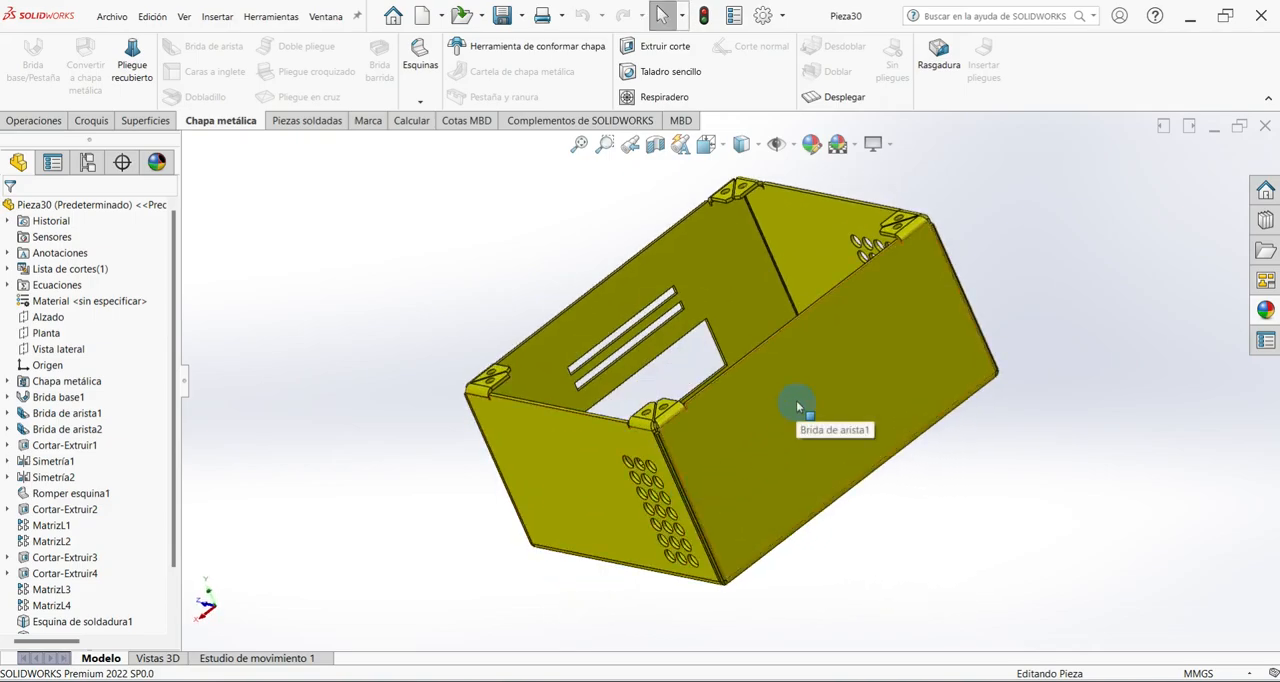
left_click(797, 405)
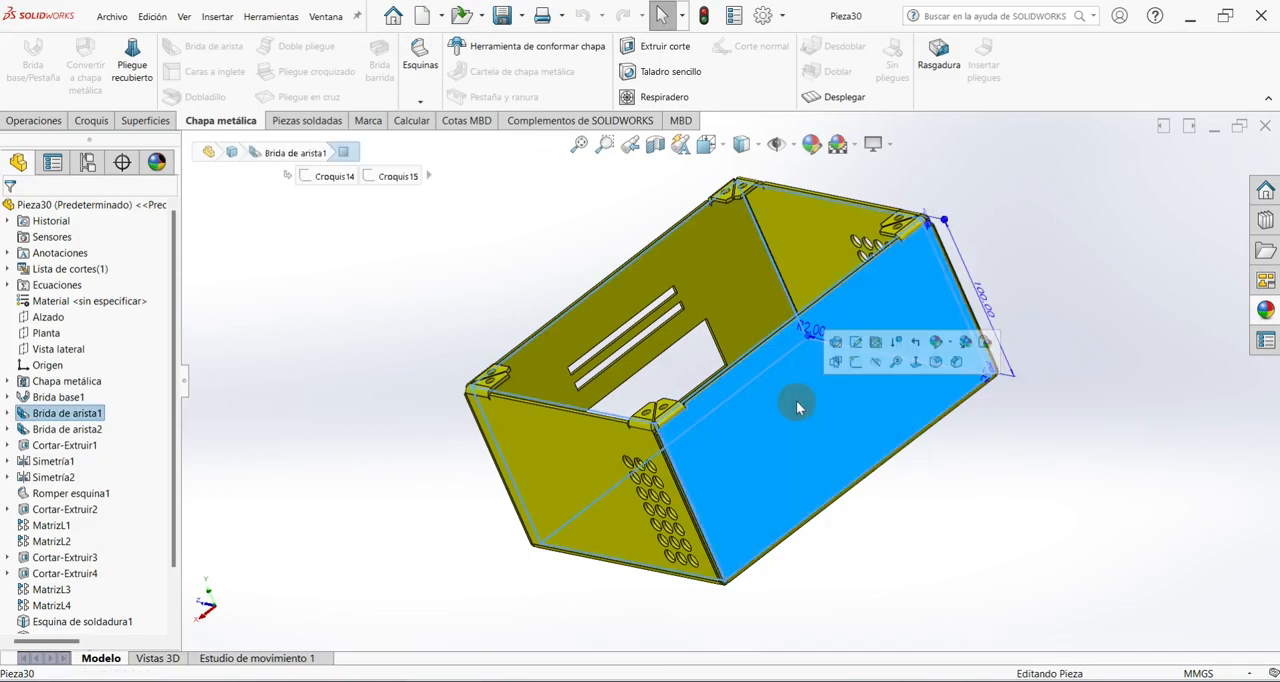
Sketch three concentric circles, about 67, 42 and 17 mm in diameter, on one half of the plain rear wall's outer face.
left_click(857, 361)
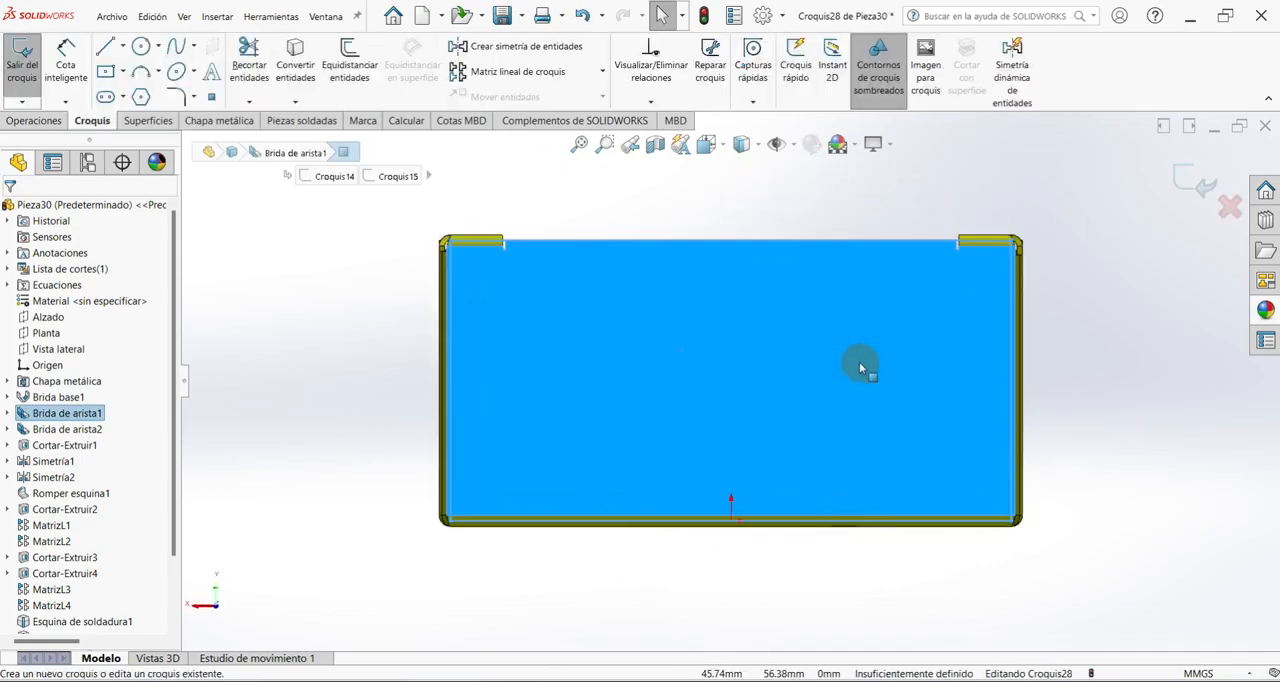
left_click(141, 46)
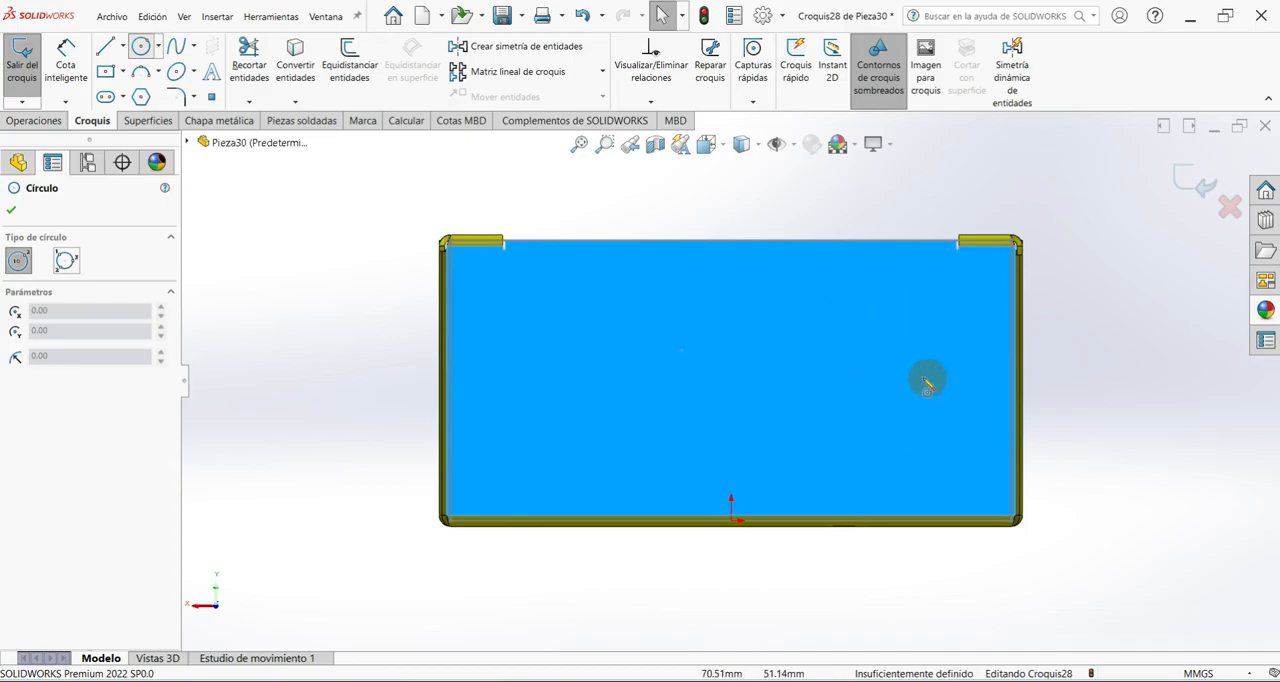
left_click(898, 361)
left_click(953, 425)
left_click(900, 365)
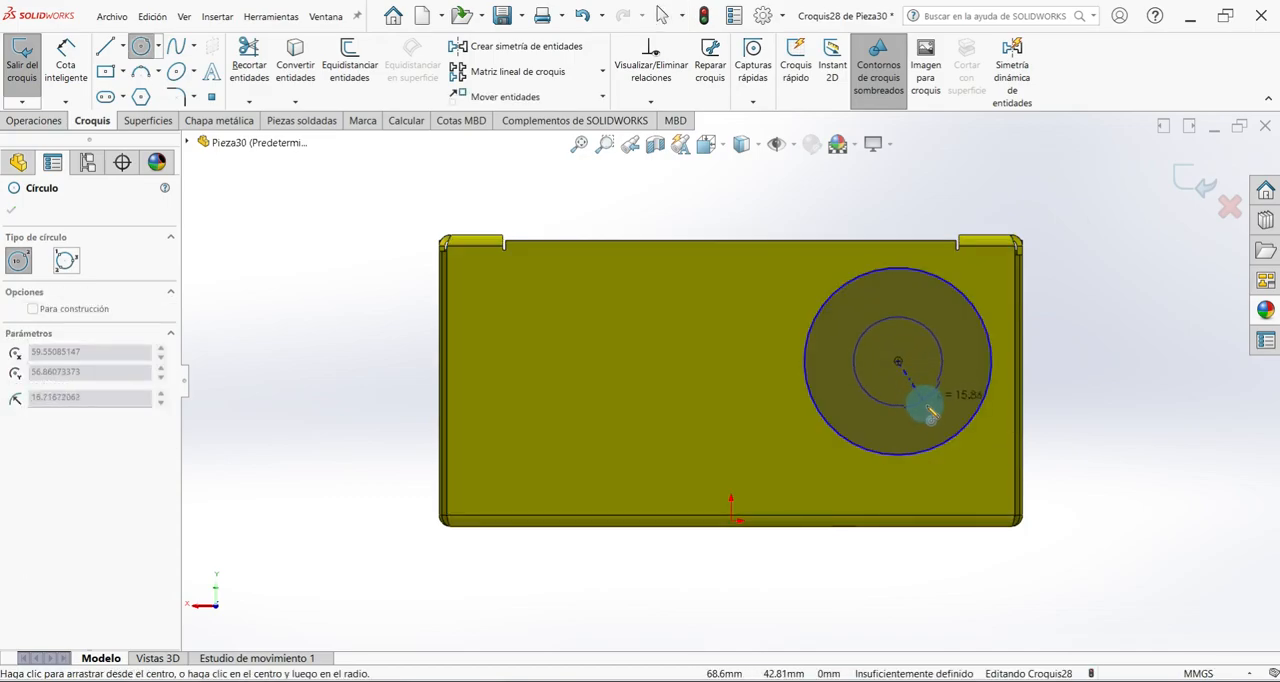
left_click(924, 412)
left_click(898, 361)
left_click(908, 380)
right_click(1100, 268)
left_click(1113, 277)
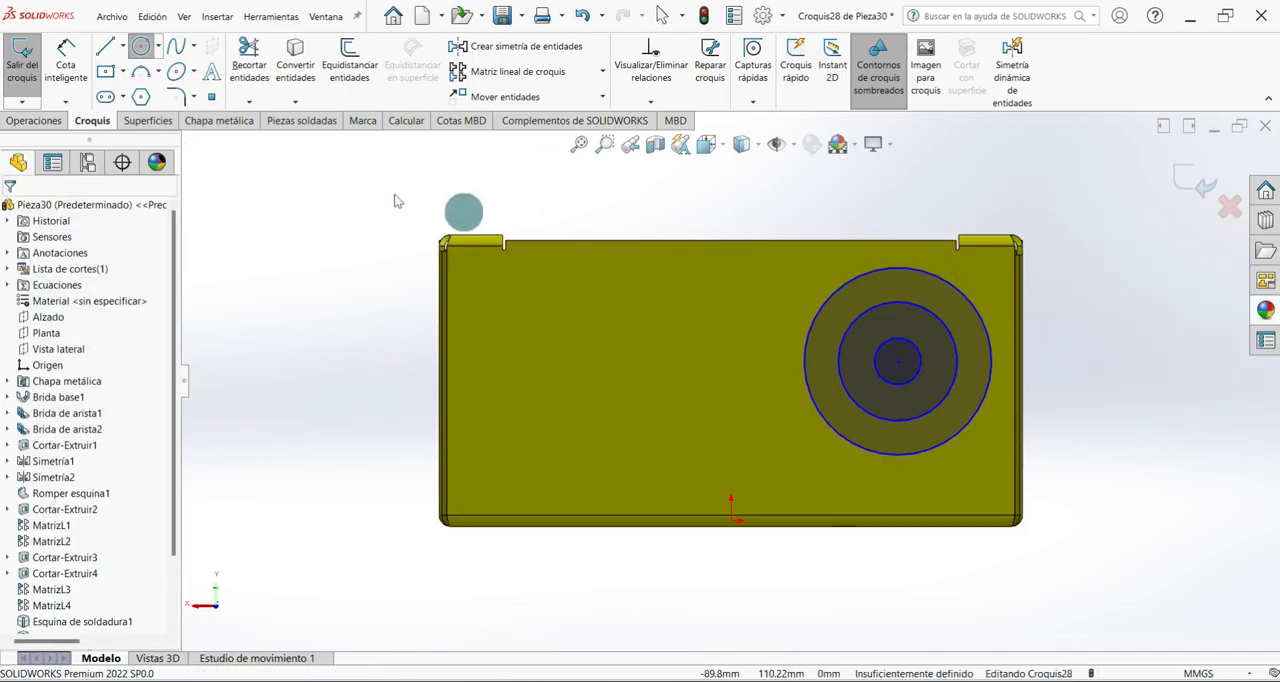
Dimension the circles' common centre 50 mm vertically and 40 mm horizontally from the origin.
left_click(66, 62)
left_click(731, 521)
left_click(898, 361)
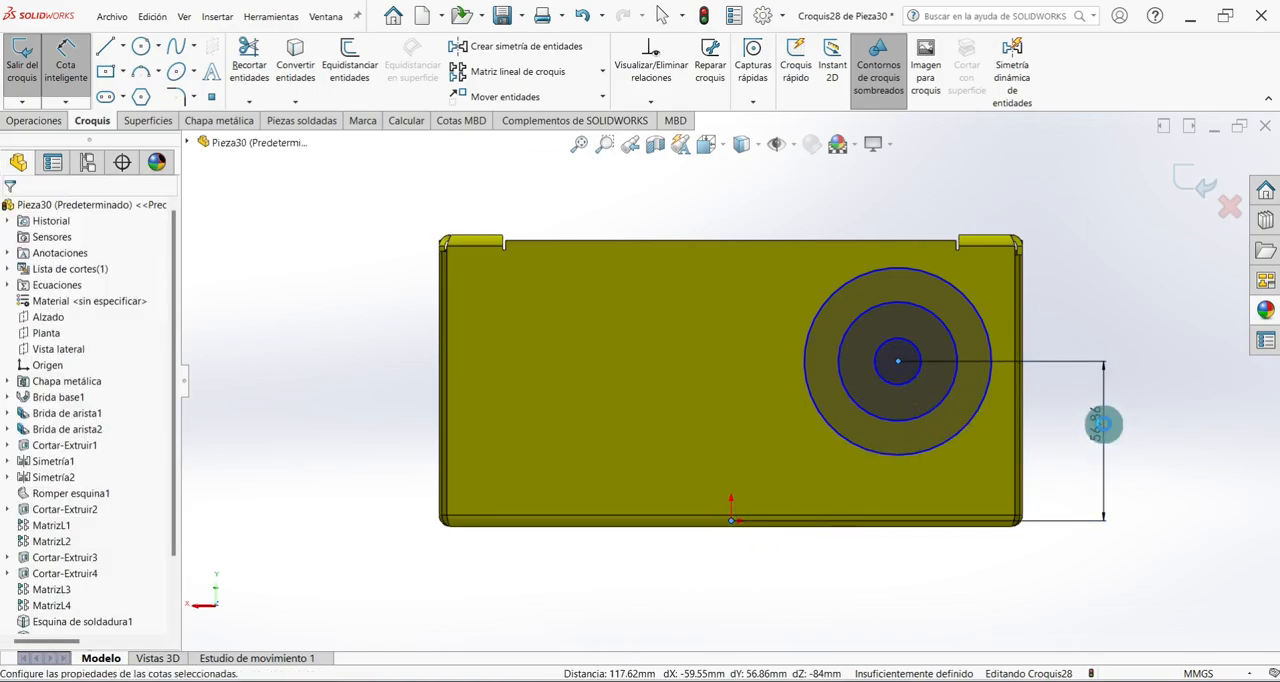
left_click(1103, 423)
type("50")
key("Return")
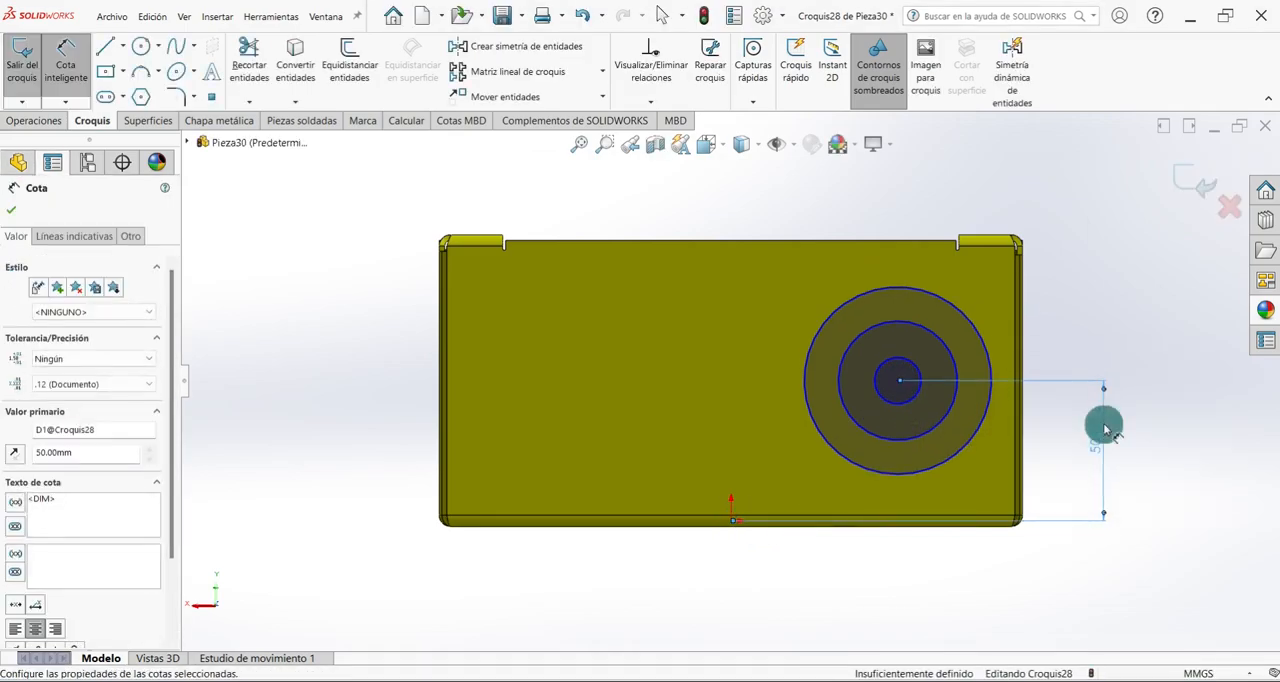
left_click(731, 521)
left_click(899, 386)
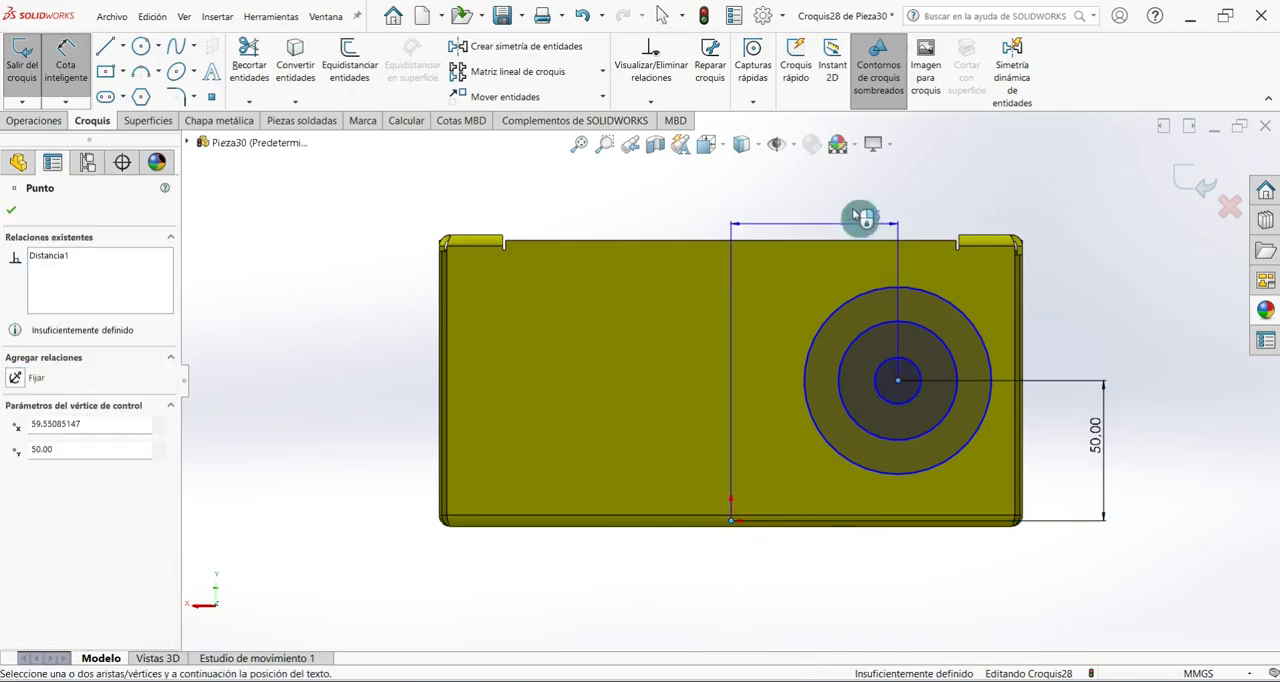
left_click(829, 196)
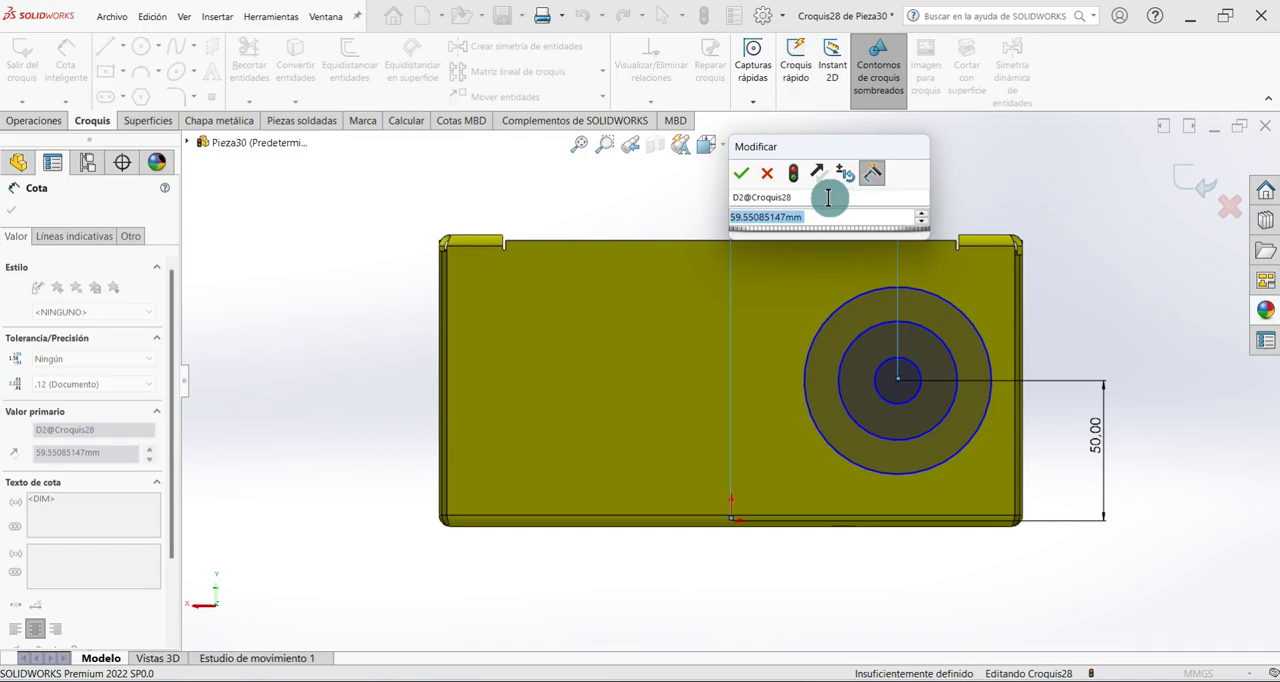
type("40")
key("Return")
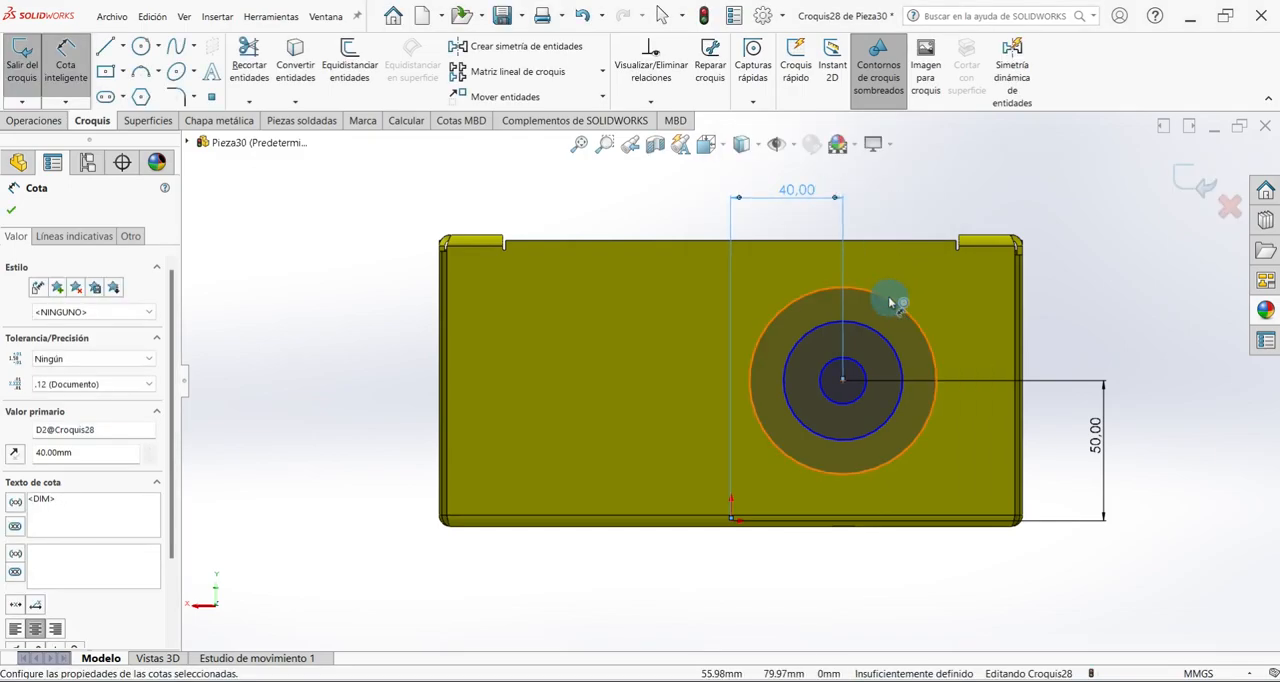
Dimension the three concentric circles with diameters of 60, 40 and 20 mm from outermost to innermost.
left_click(890, 300)
left_click(922, 290)
type("60")
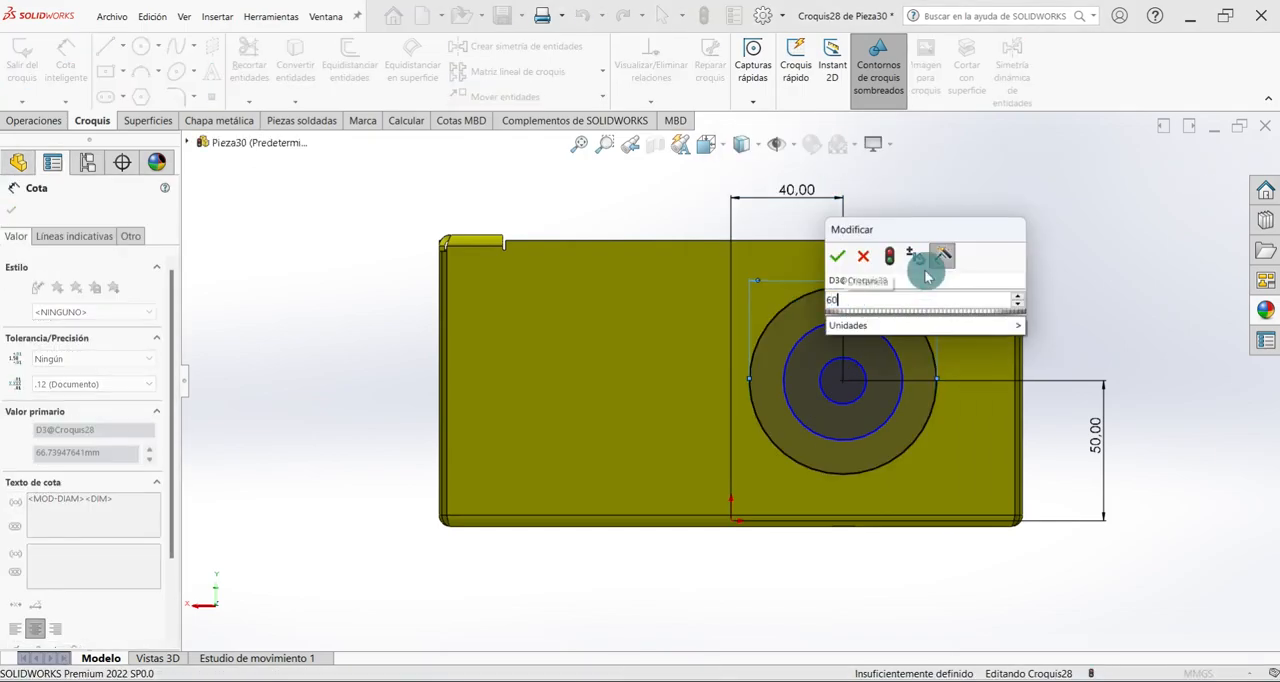
key("Return")
key("Escape")
left_click(796, 335)
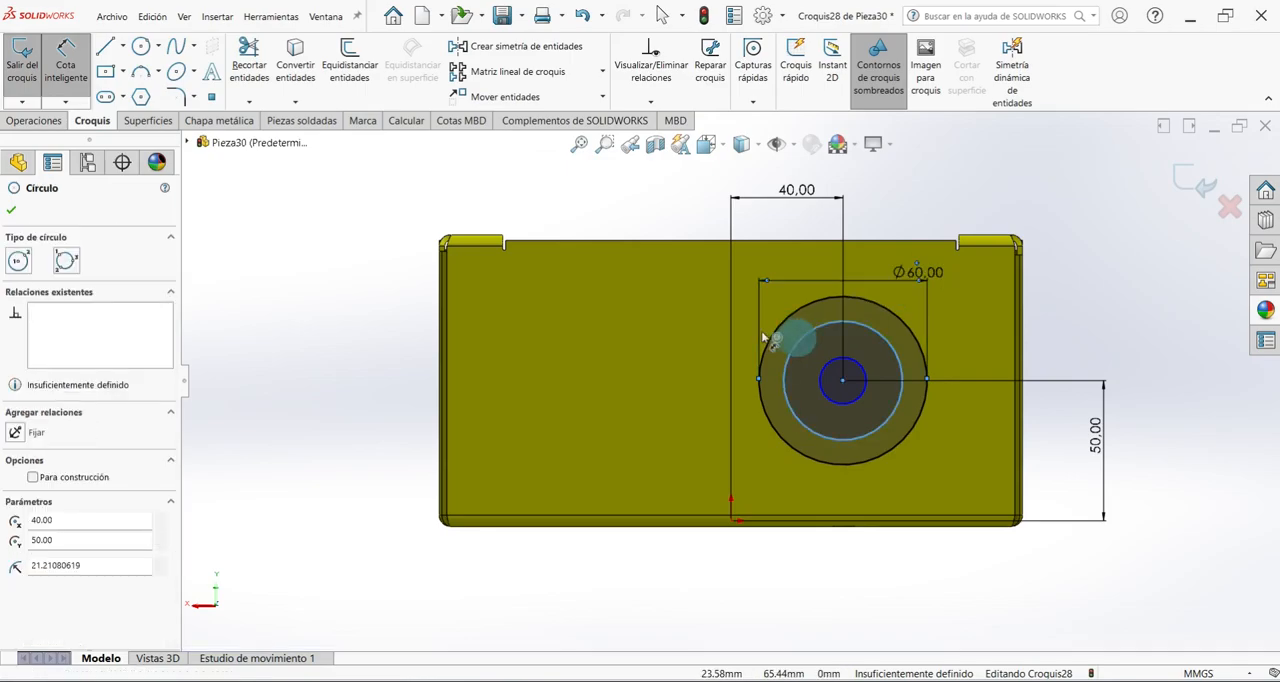
left_click(745, 327)
type("40")
key("Return")
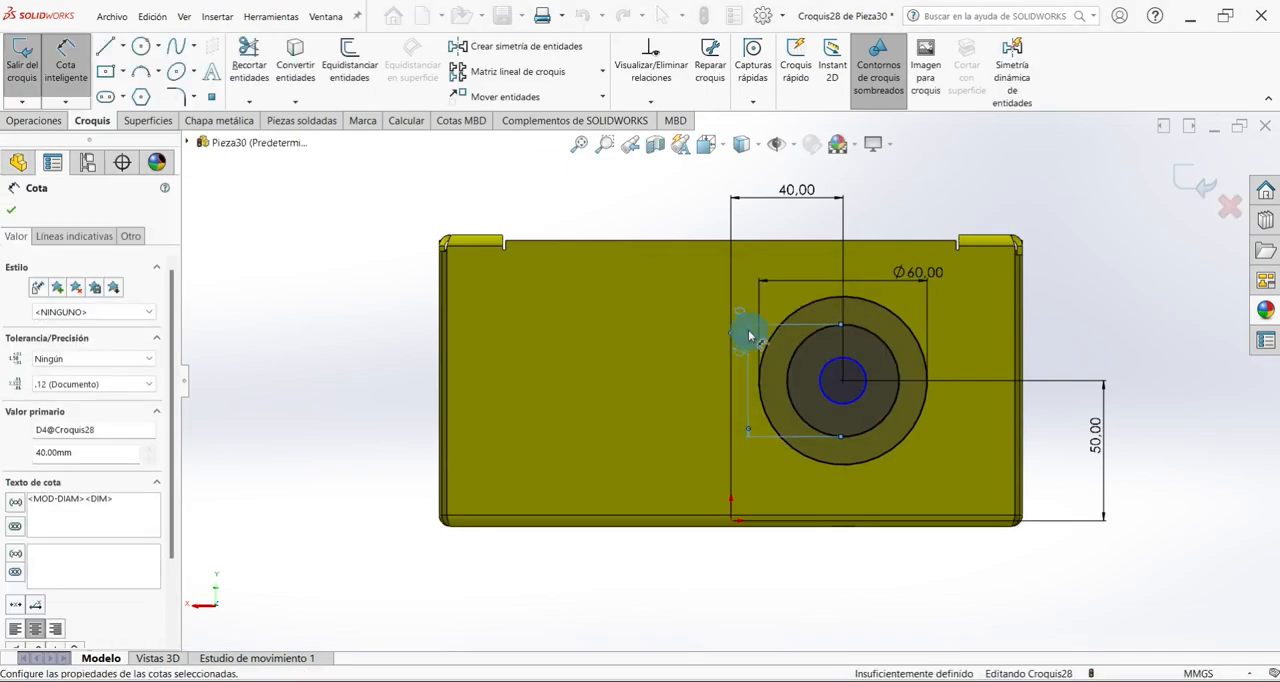
left_click(849, 358)
left_click(875, 345)
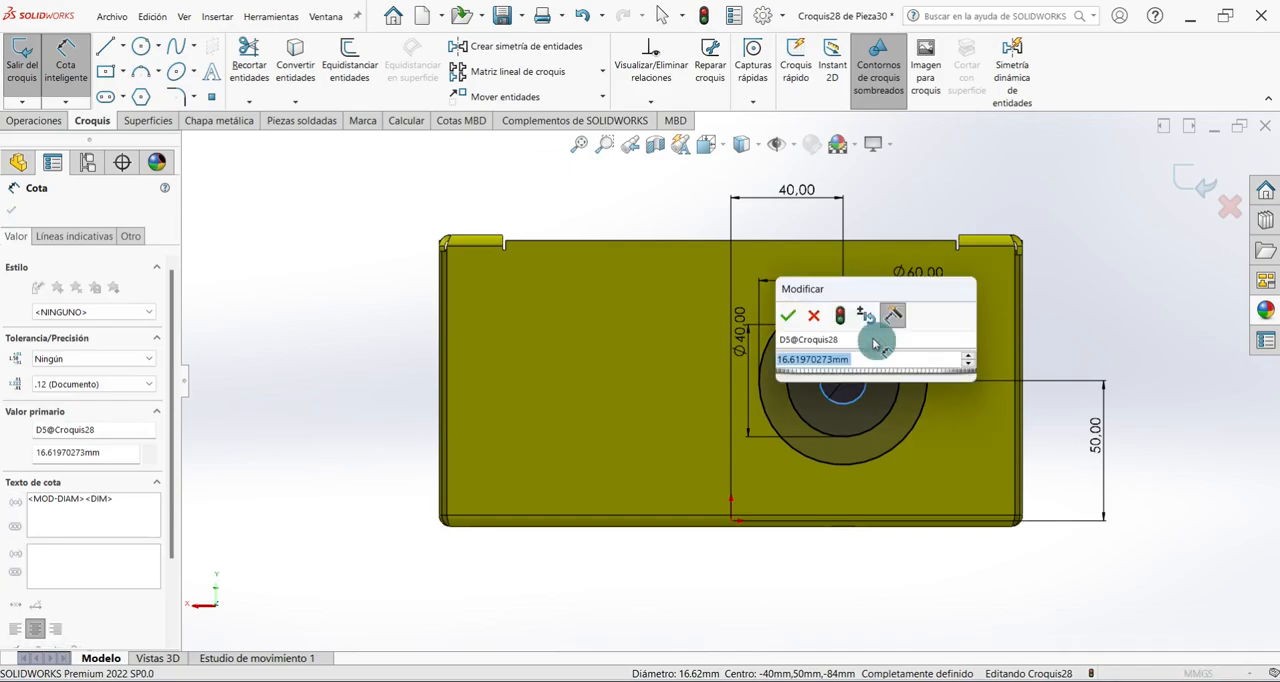
type("20")
key("Return")
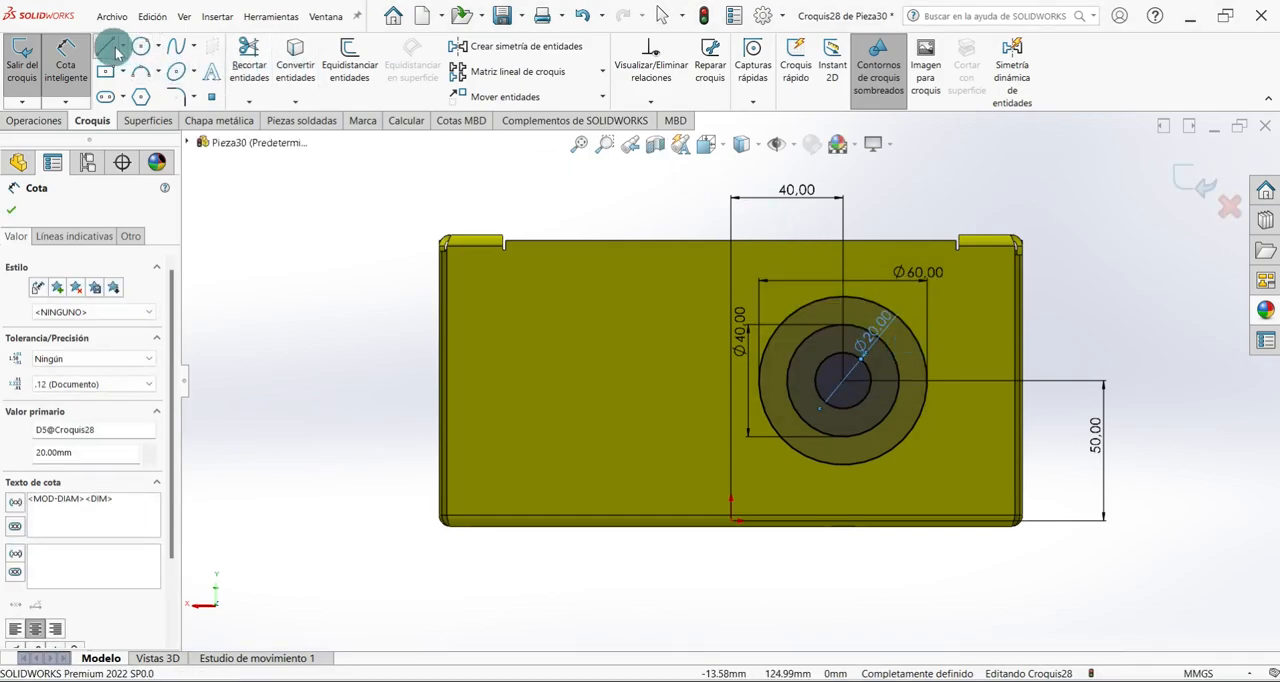
Draw a horizontal and a vertical line across the full diameter of the 60 mm circle, and exit the sketch.
left_click(106, 47)
scroll(840, 378, "down", 2)
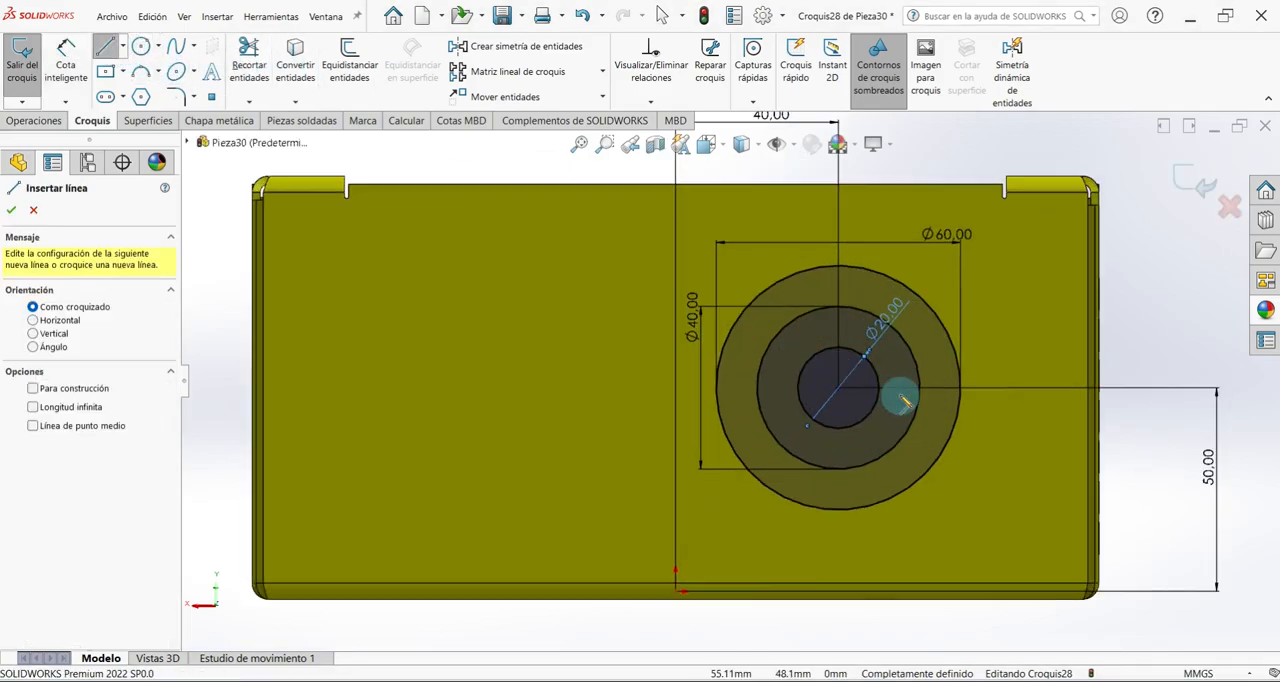
left_click(719, 390)
left_click(963, 390)
right_click(1016, 330)
left_click(1040, 340)
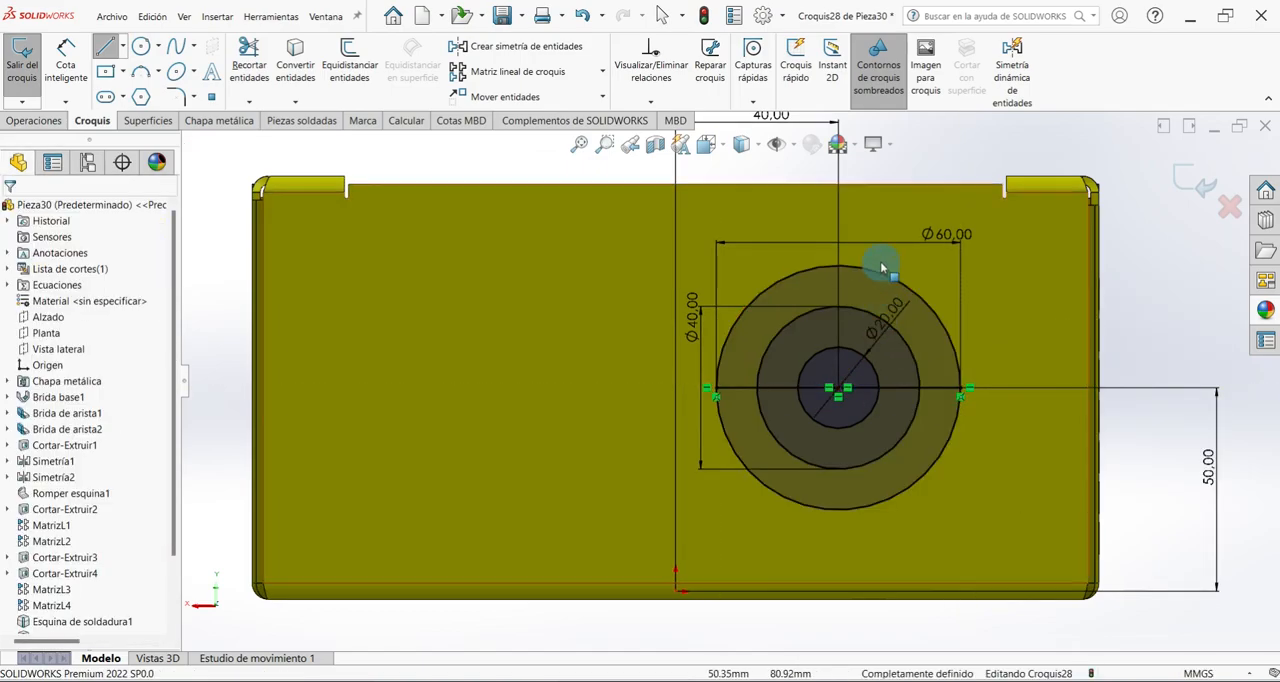
left_click(110, 49)
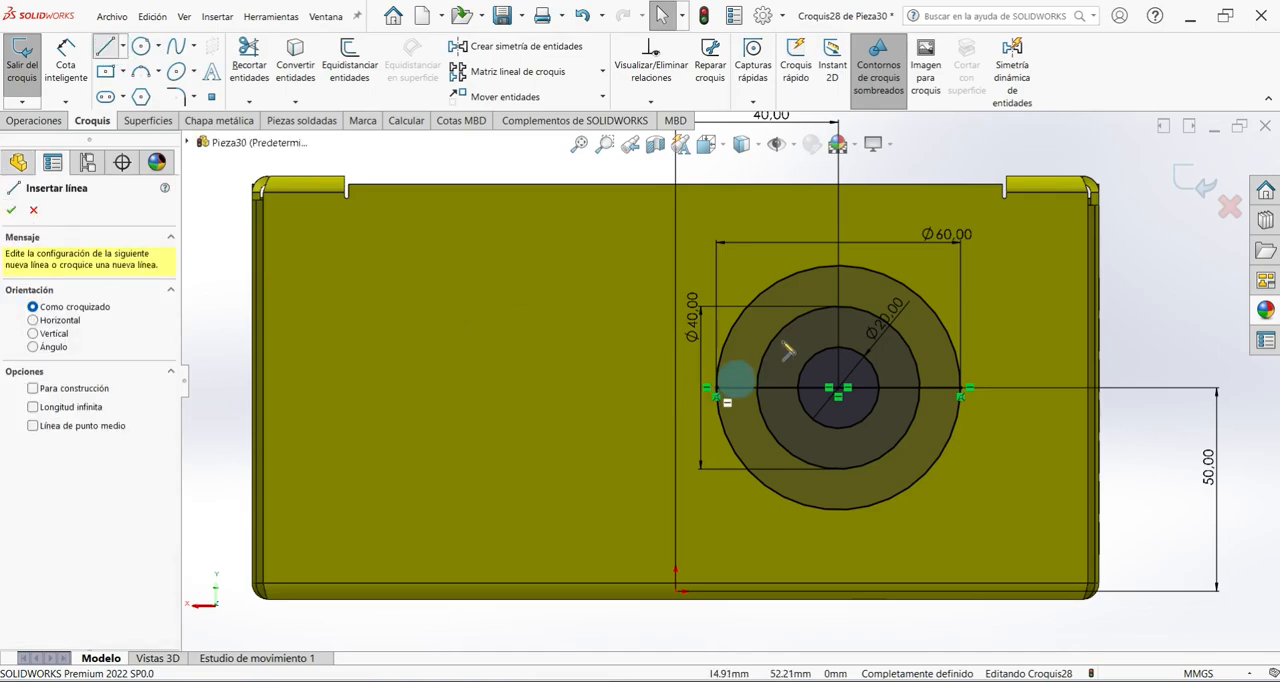
left_click(838, 268)
left_click(838, 510)
right_click(995, 513)
left_click(1010, 518)
key("f")
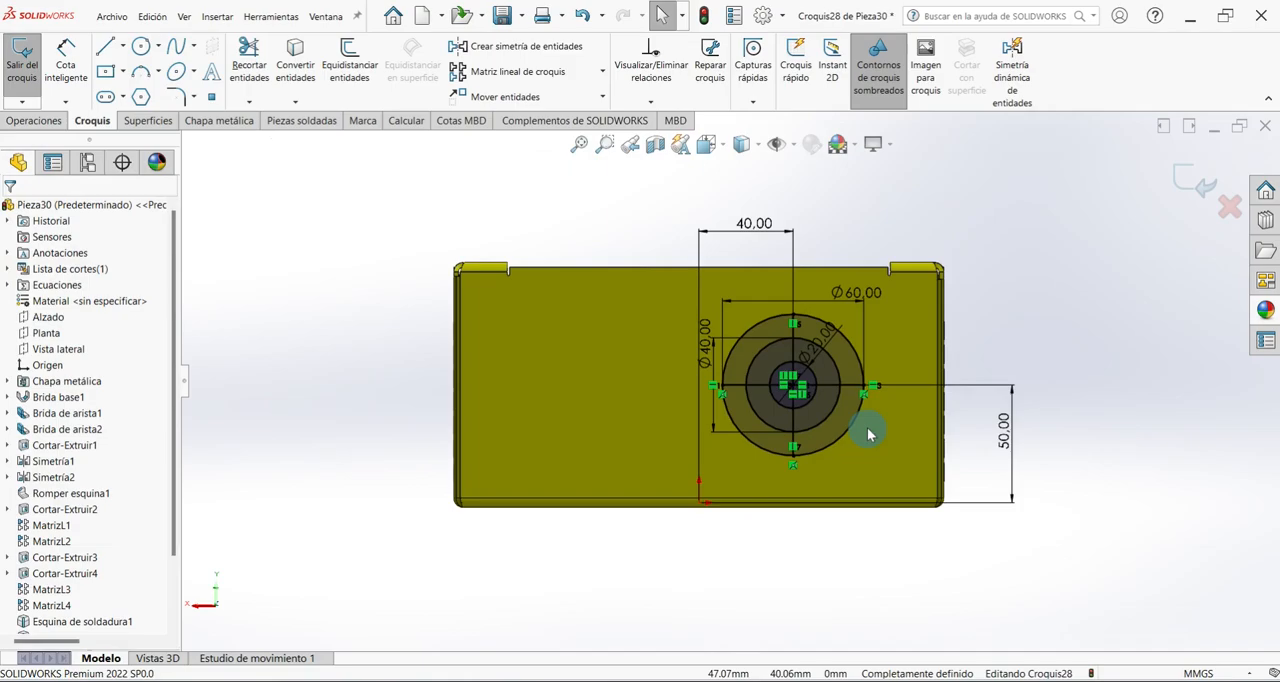
left_click(1190, 185)
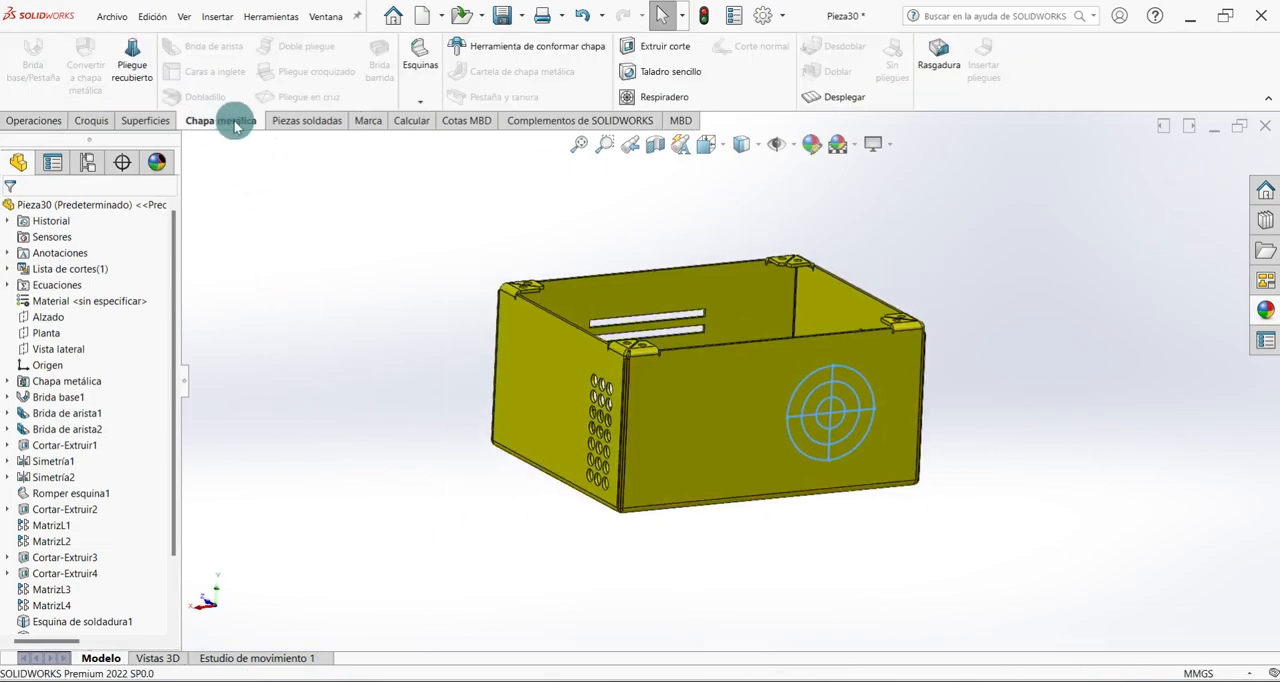
Start a Vent bounded by the 60 mm circle and assign the two crossing lines as 5 mm wide ribs.
left_click(645, 97)
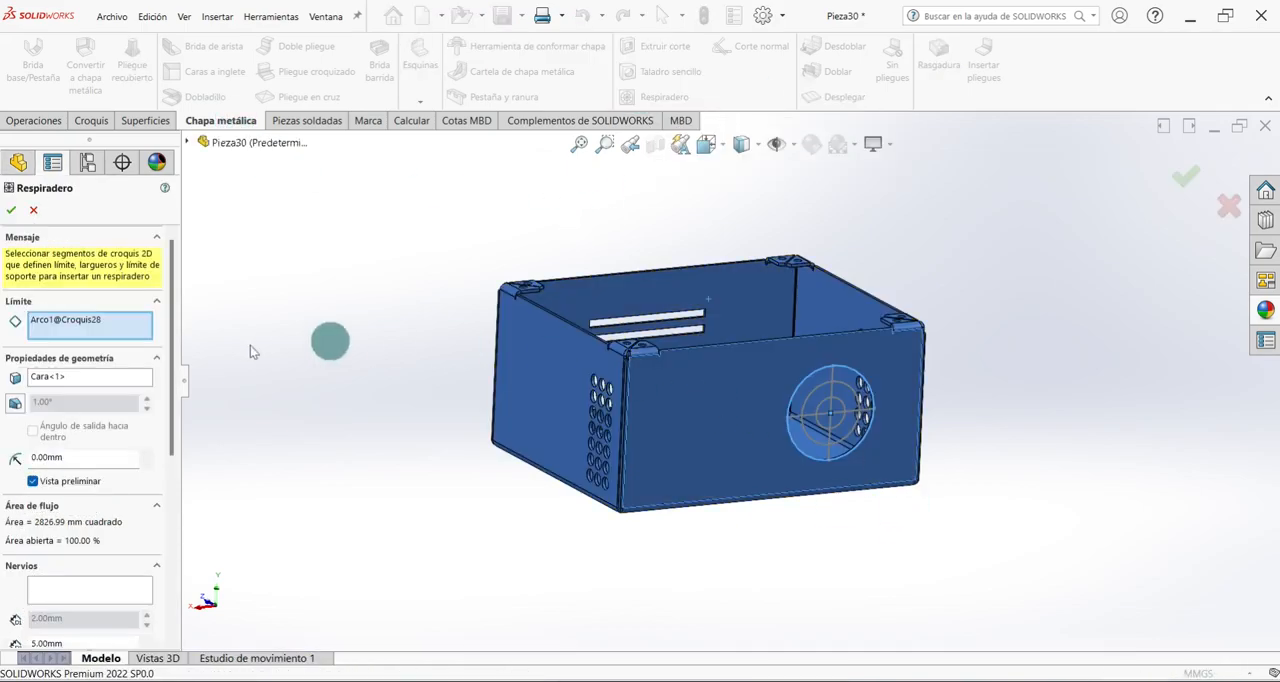
scroll(977, 323, "up", 5)
middle_click_drag(895, 310, 877, 380)
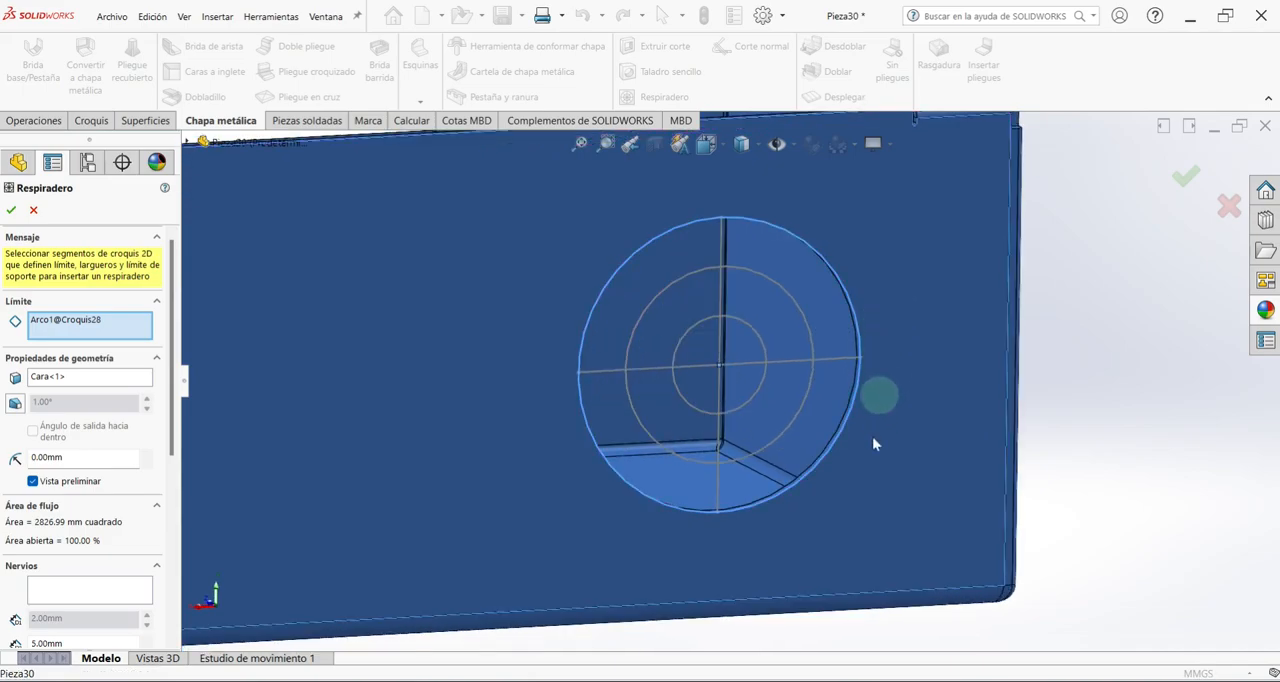
left_click(68, 592)
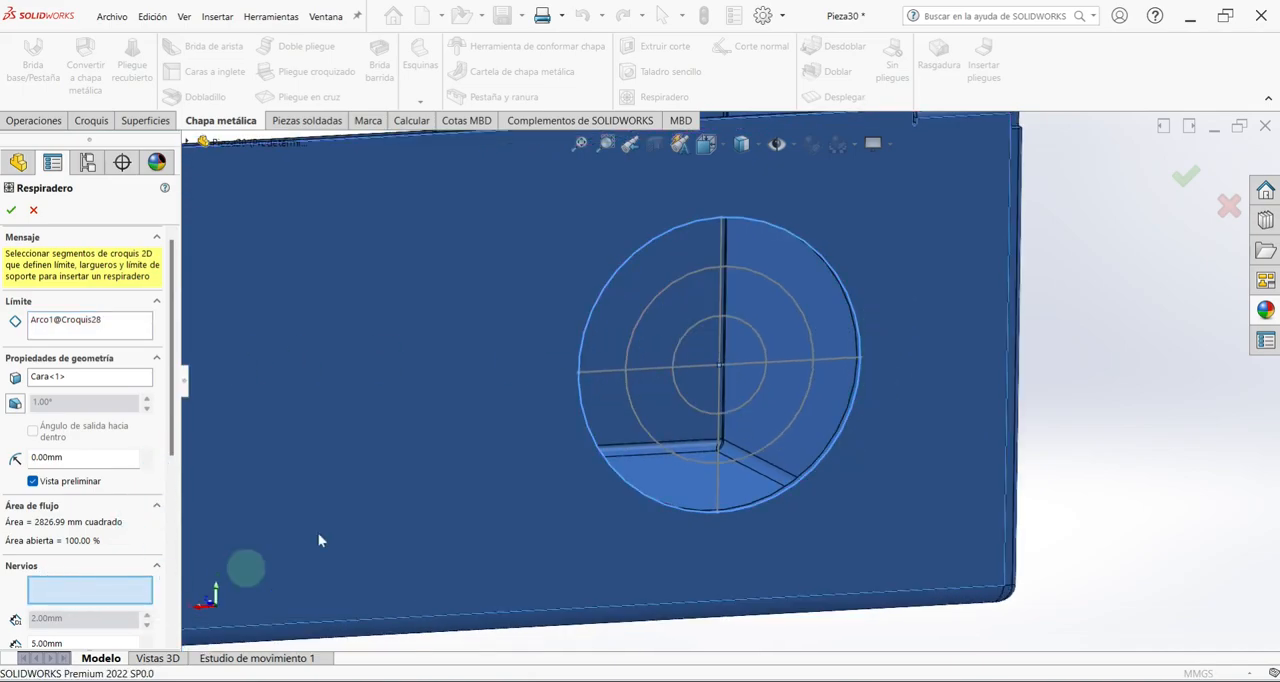
left_click(723, 231)
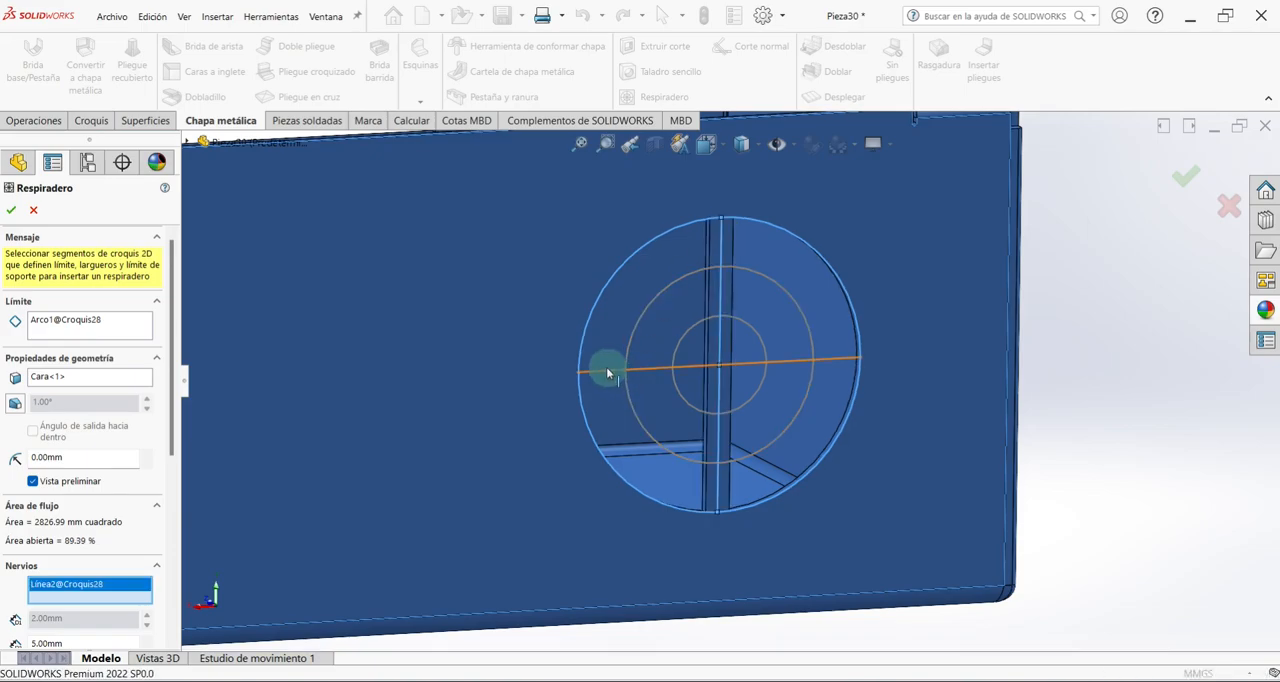
left_click(607, 372)
scroll(792, 354, "up", 3)
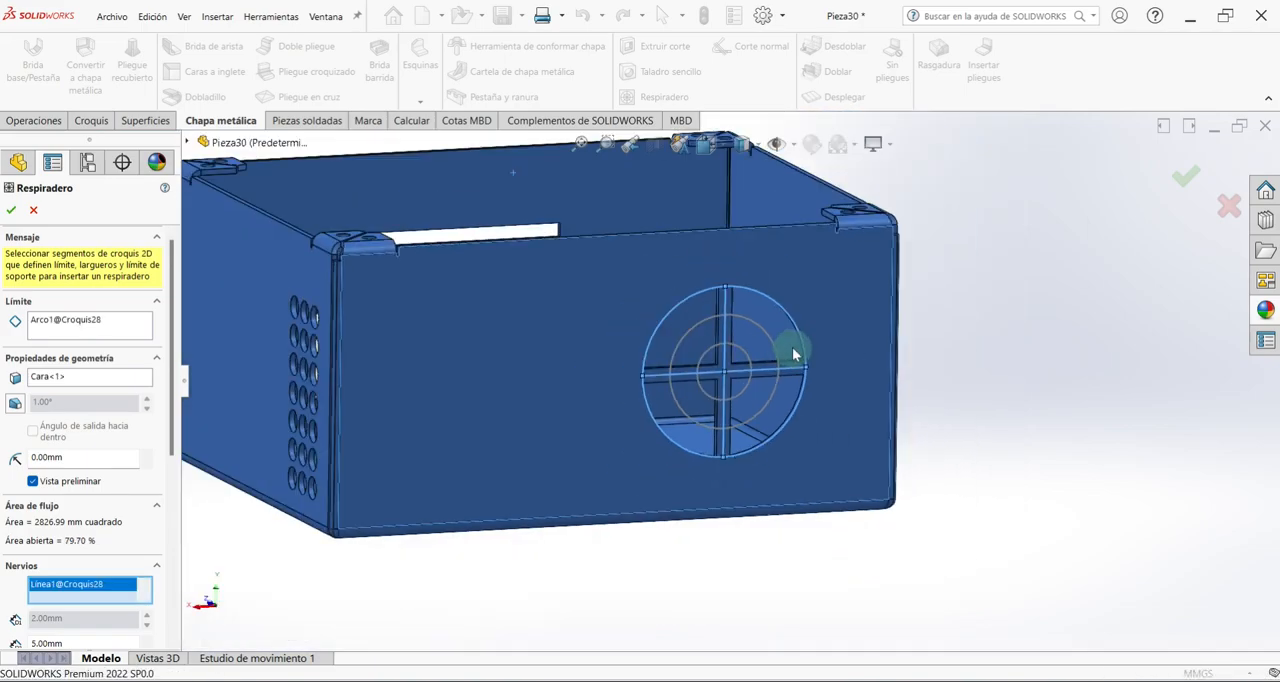
Assign the 40 mm circle as the vent's spar and set the spar width to 5 mm.
scroll(157, 500, "down", 3)
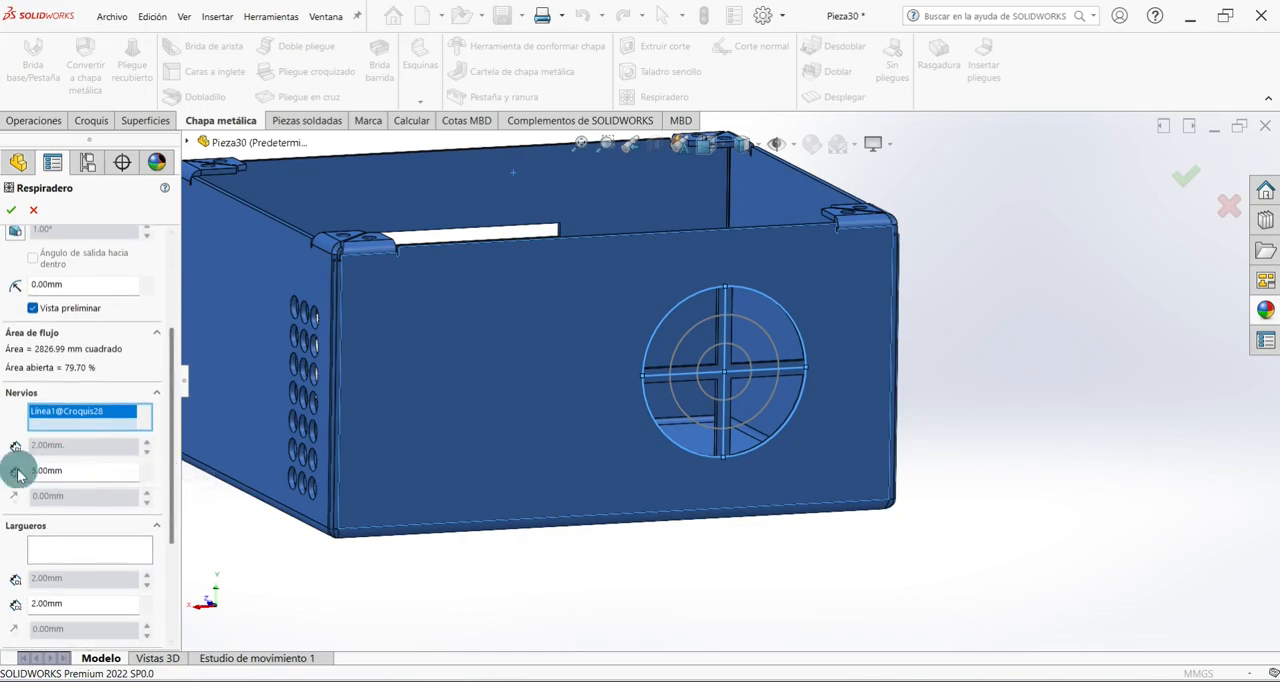
mouse_move(180, 477)
left_mouse_down()
mouse_move(167, 482)
mouse_move(178, 464)
left_mouse_up()
scroll(129, 471, "down", 2)
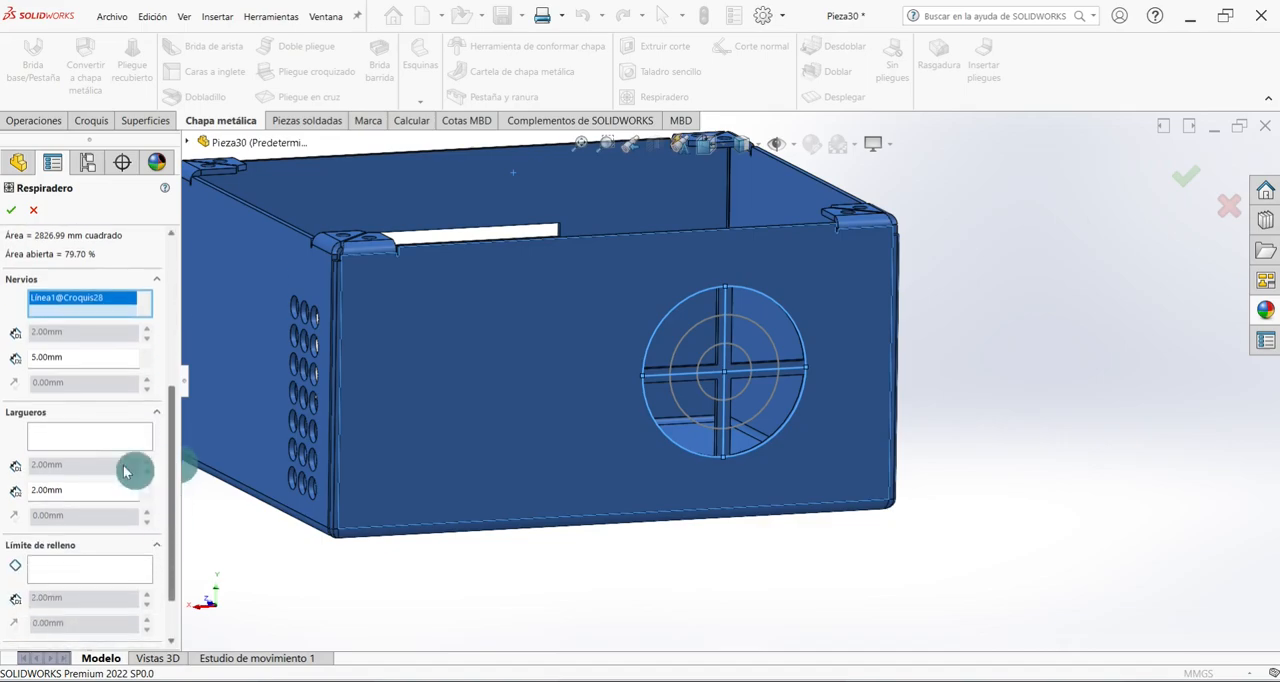
left_click(64, 440)
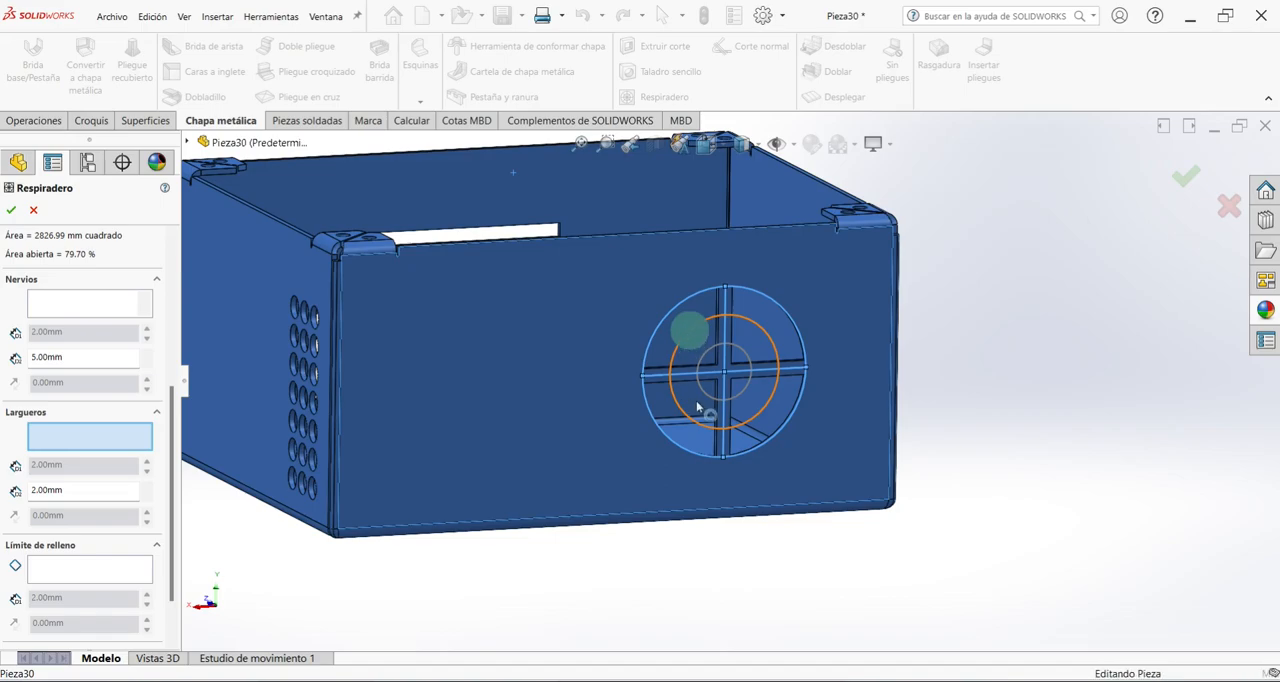
left_click(689, 328)
double_click(80, 489)
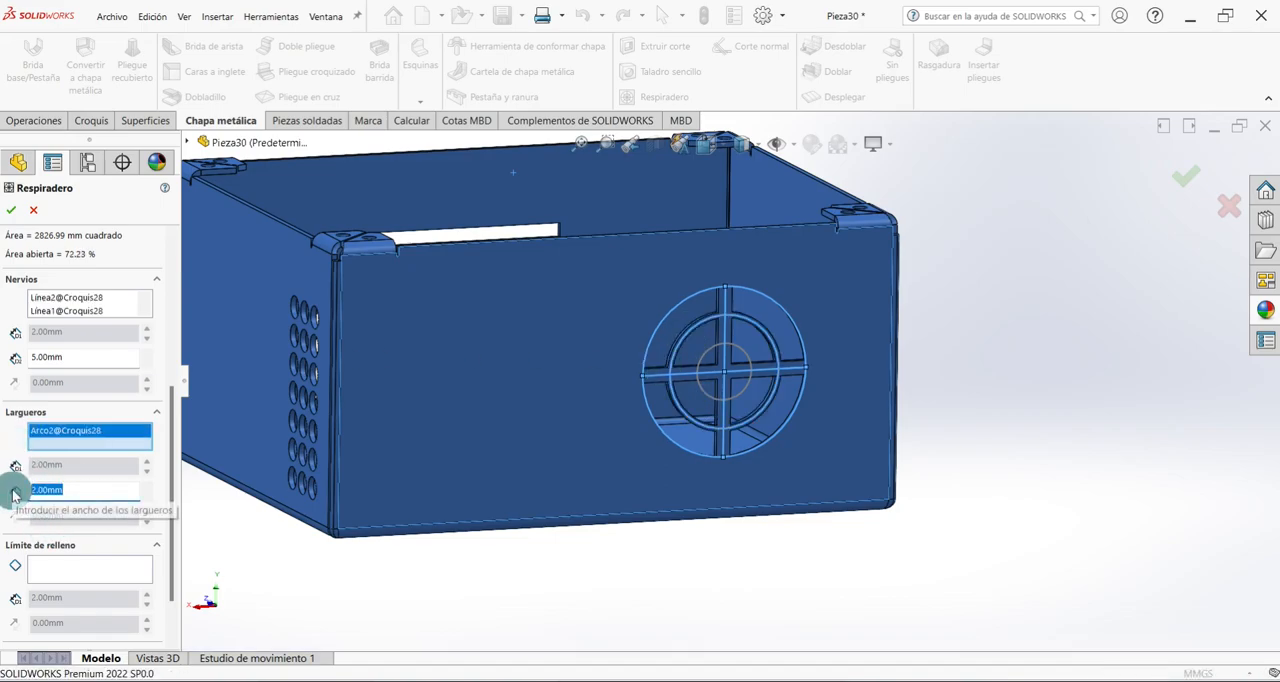
key("Return")
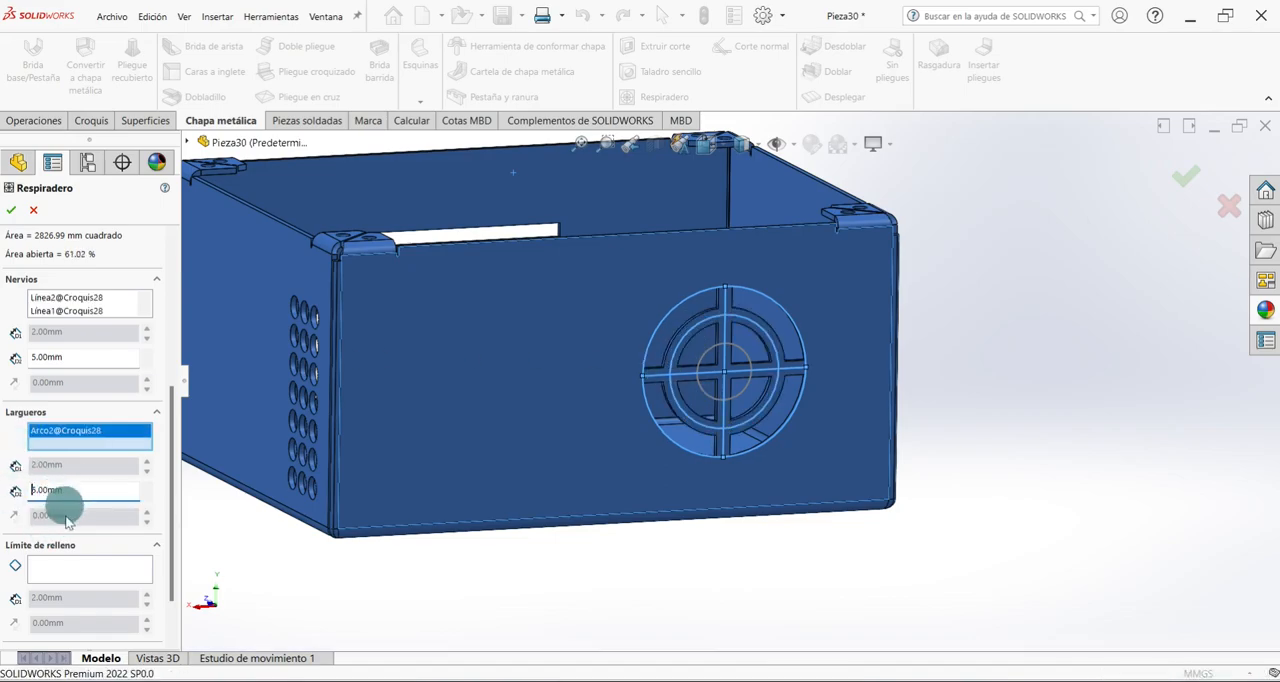
Use the 20 mm circle as the vent's fill-in boundary and create the vent.
left_click(45, 562)
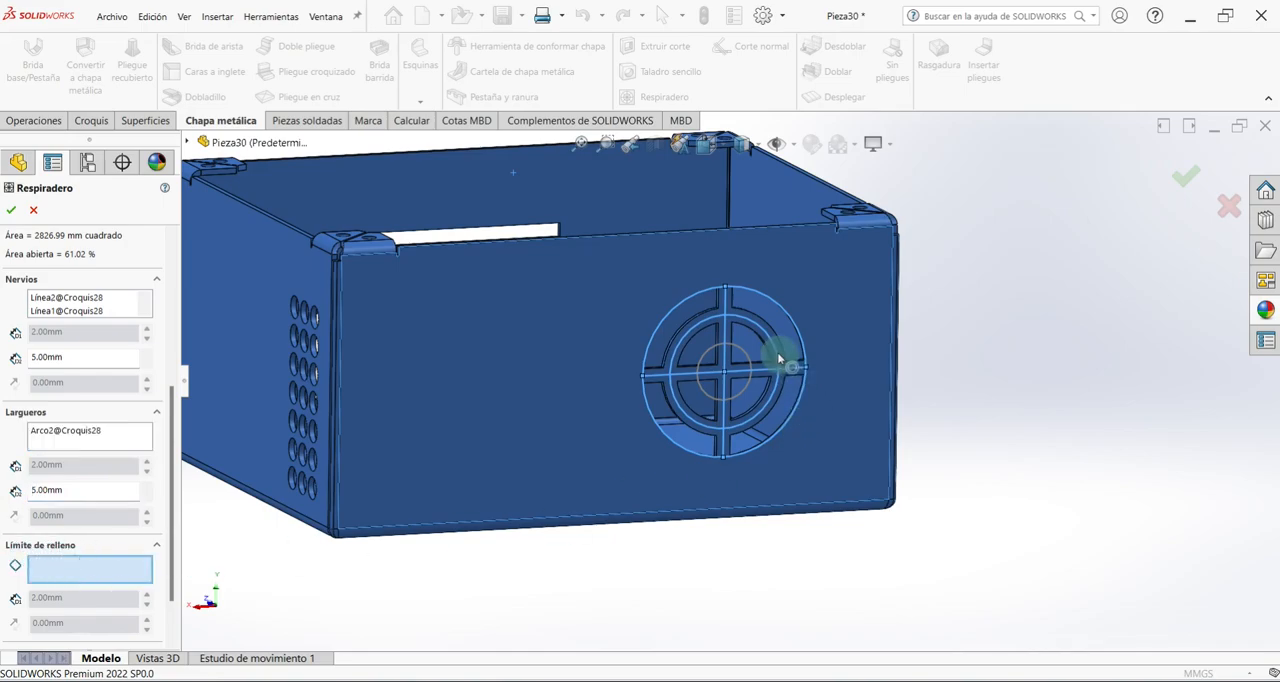
scroll(775, 350, "down", 3)
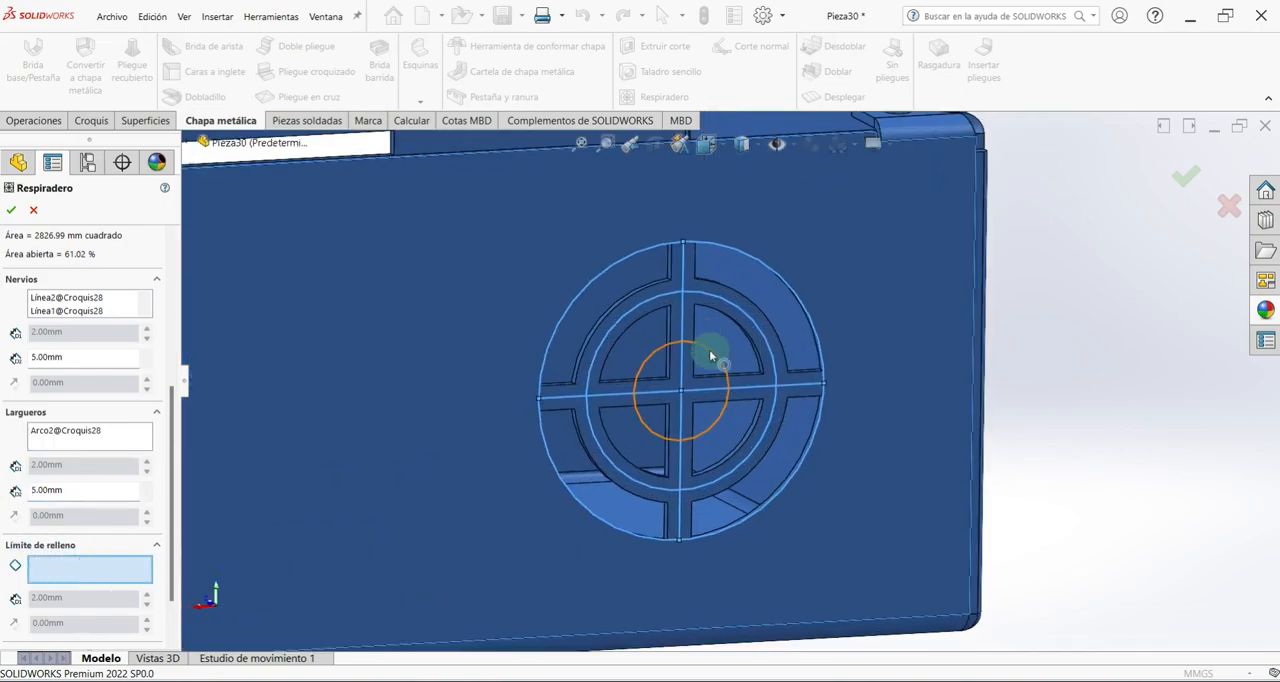
left_click(709, 349)
scroll(711, 400, "up", 3)
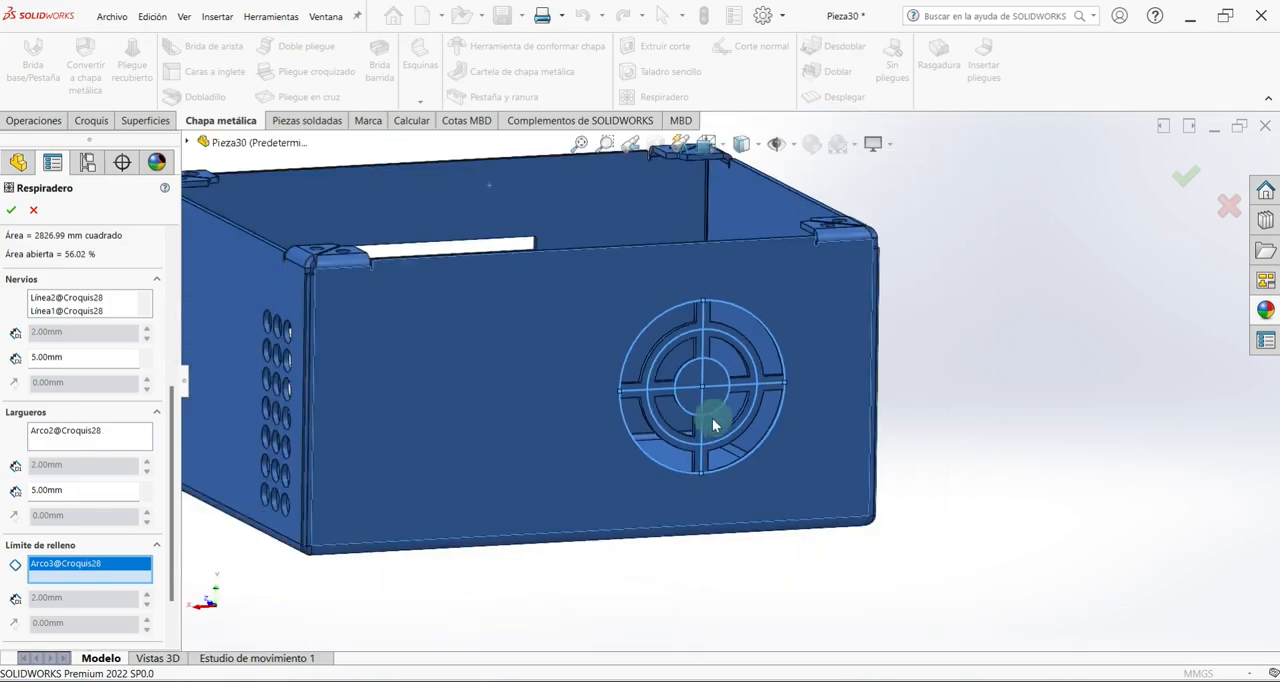
left_click_drag(174, 465, 163, 257)
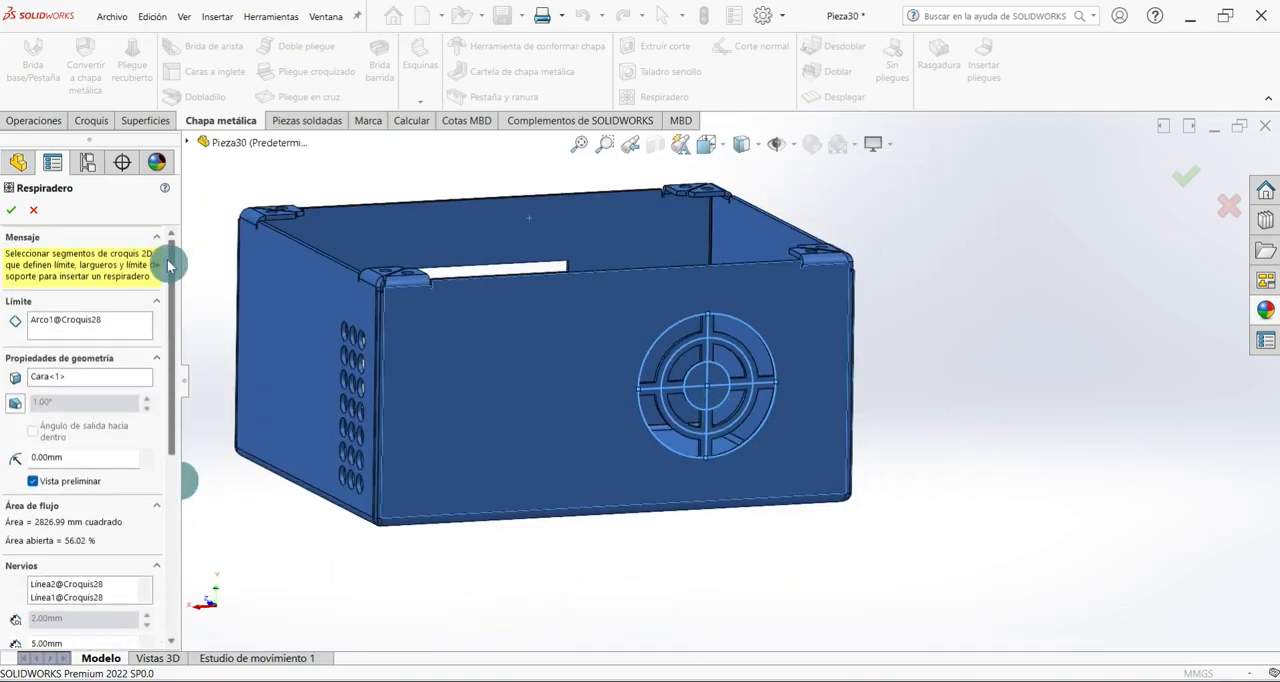
left_click(12, 208)
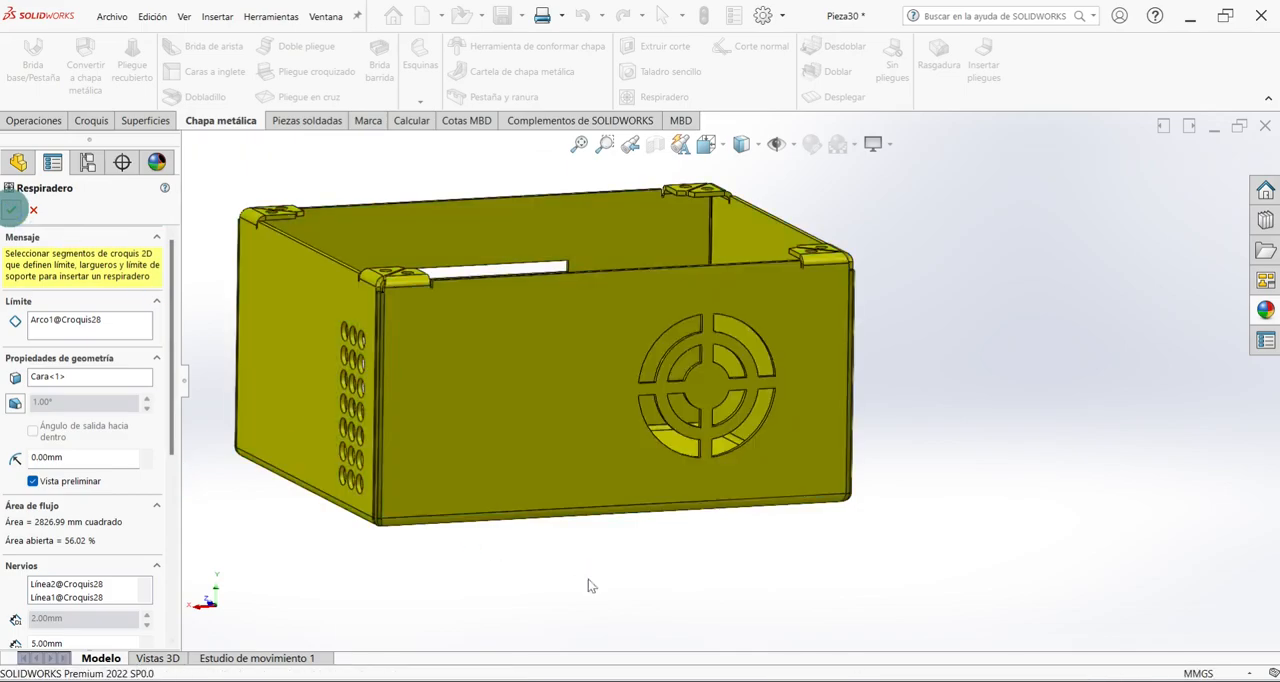
Sketch a vertical straight slot about 14 mm between centres and 4.6 mm in radius on the rear wall's lower area, opposite the vent.
key("ctrl+7")
middle_click_drag(540, 612, 542, 358)
left_click(542, 360)
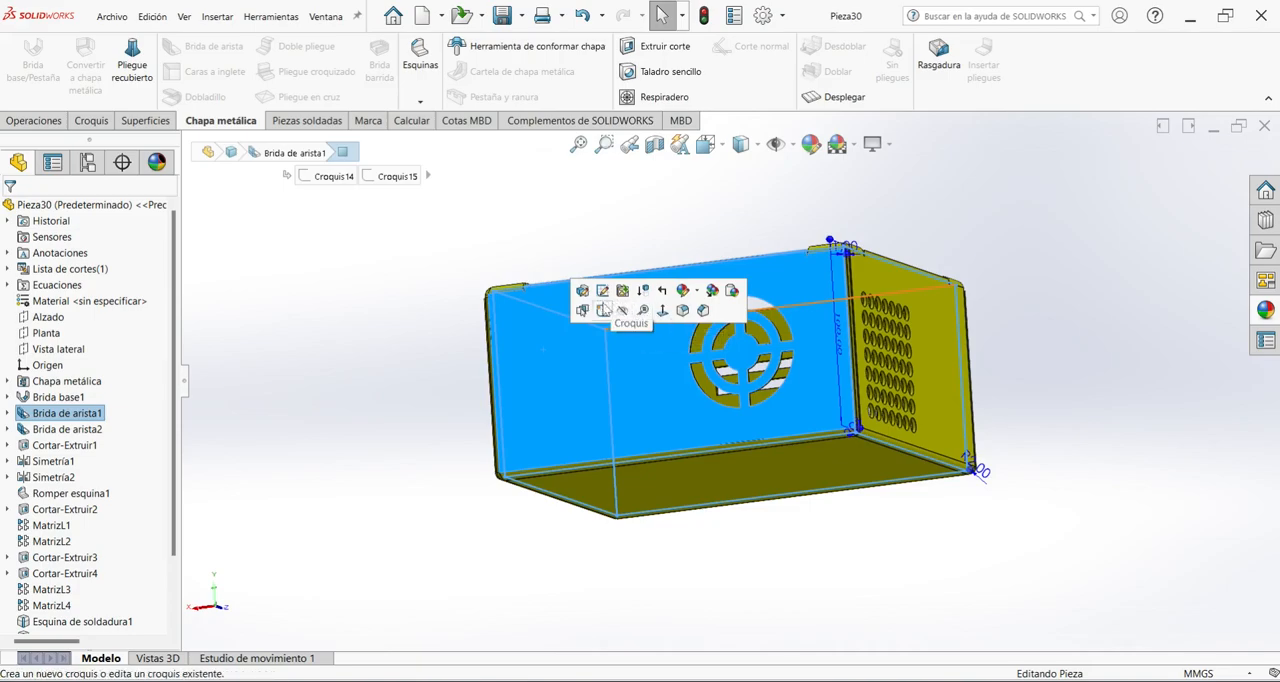
left_click(599, 312)
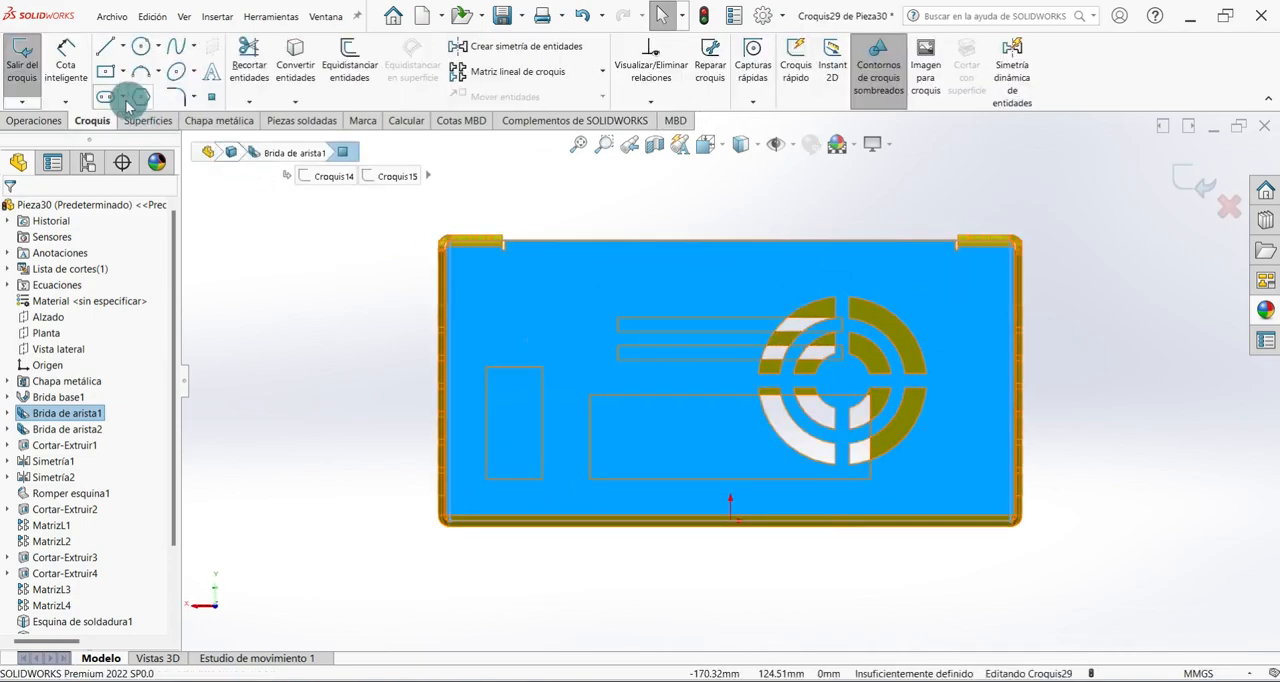
left_click(122, 96)
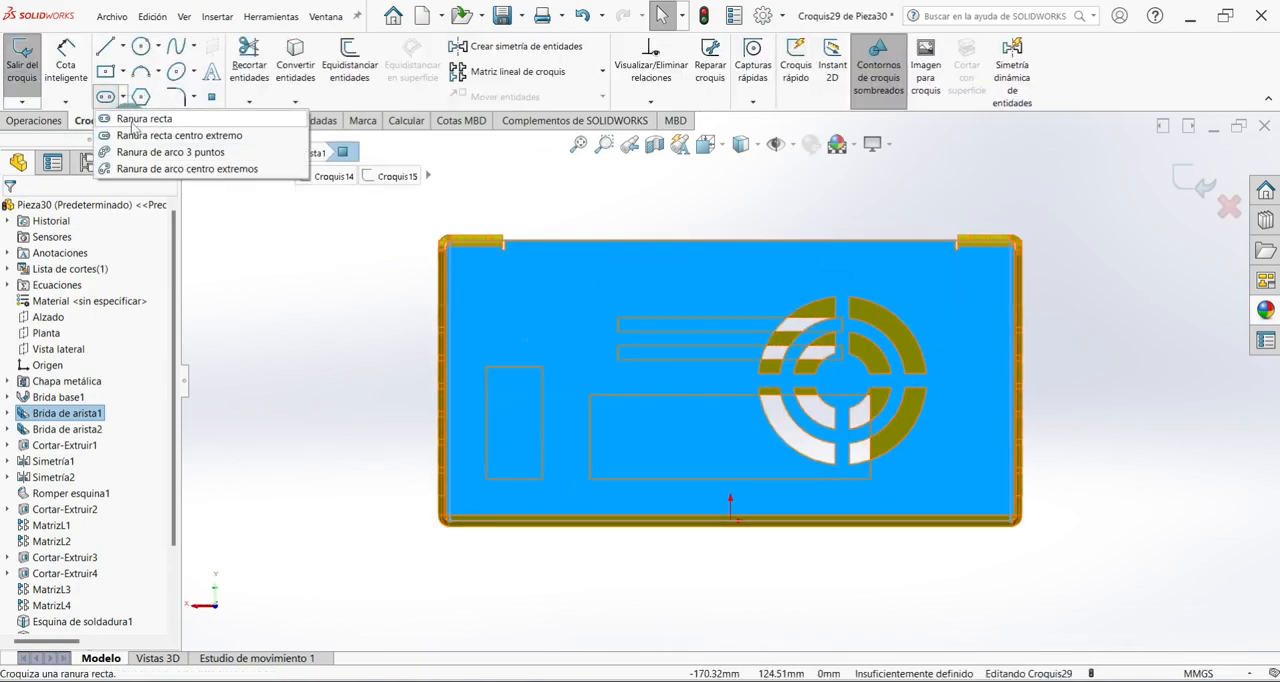
left_click(140, 119)
scroll(533, 463, "down", 2)
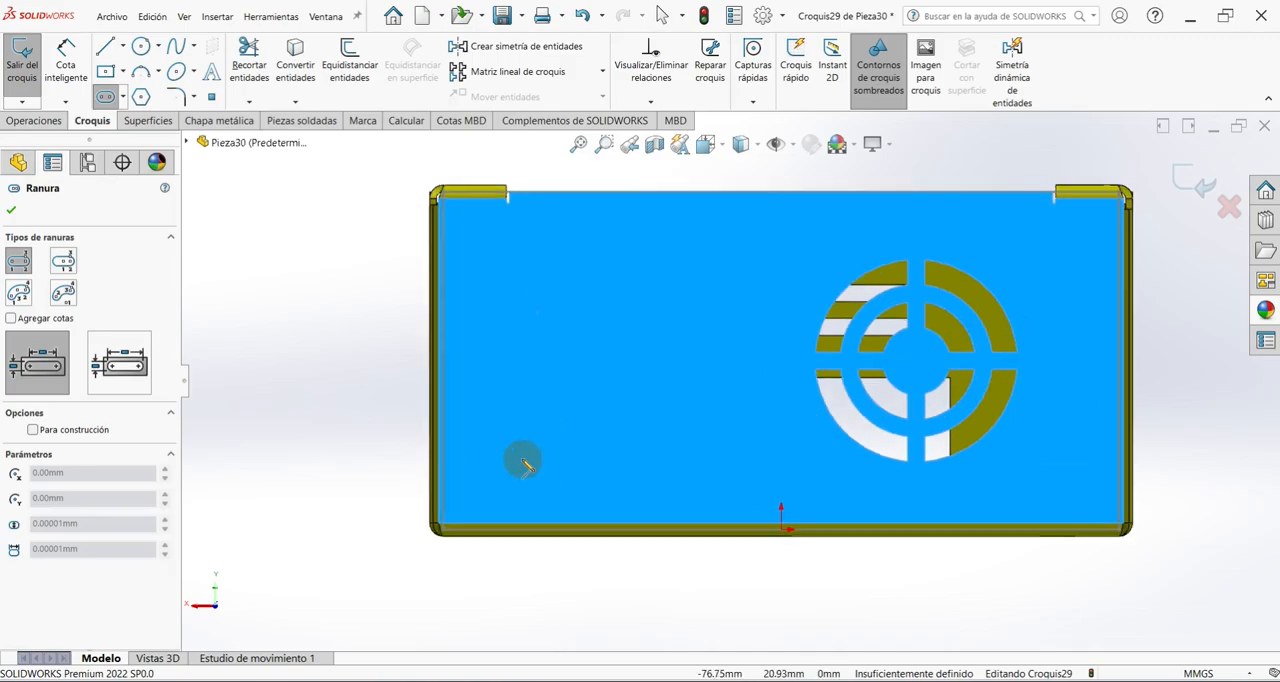
left_click(509, 415)
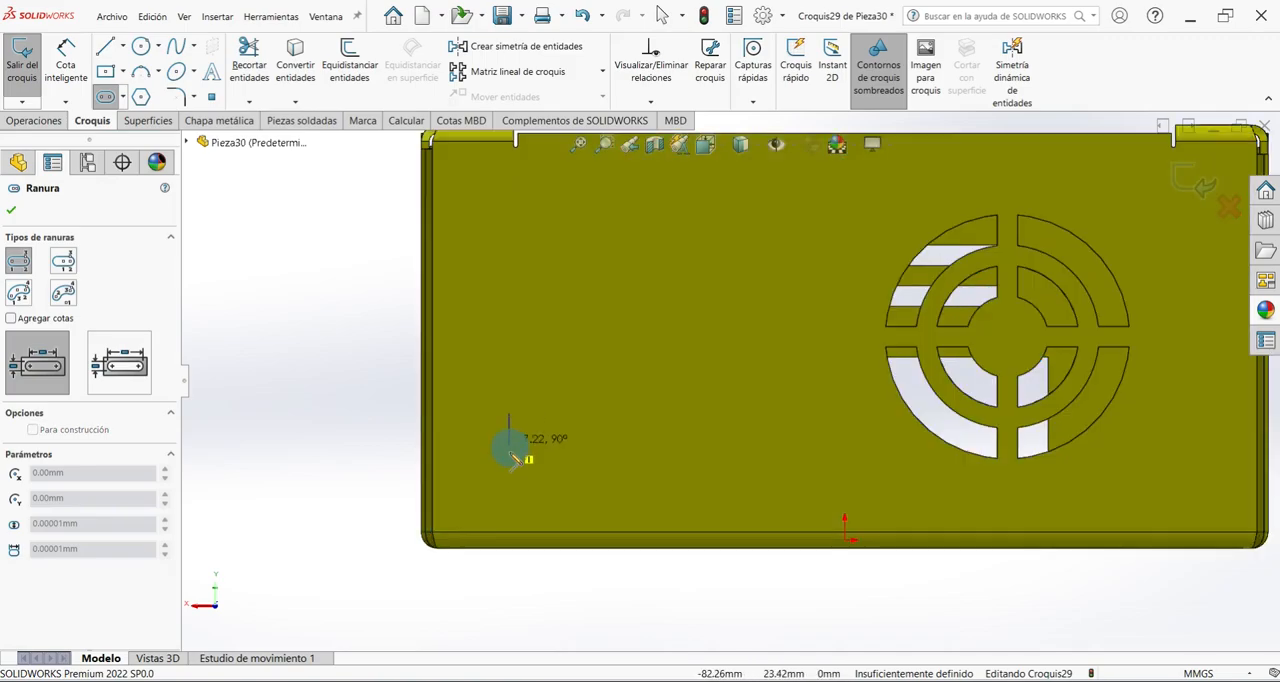
left_click(529, 481)
Dimension the slot with 15 mm between its arc centres and a 2 mm end radius.
right_click(290, 298)
left_click(310, 340)
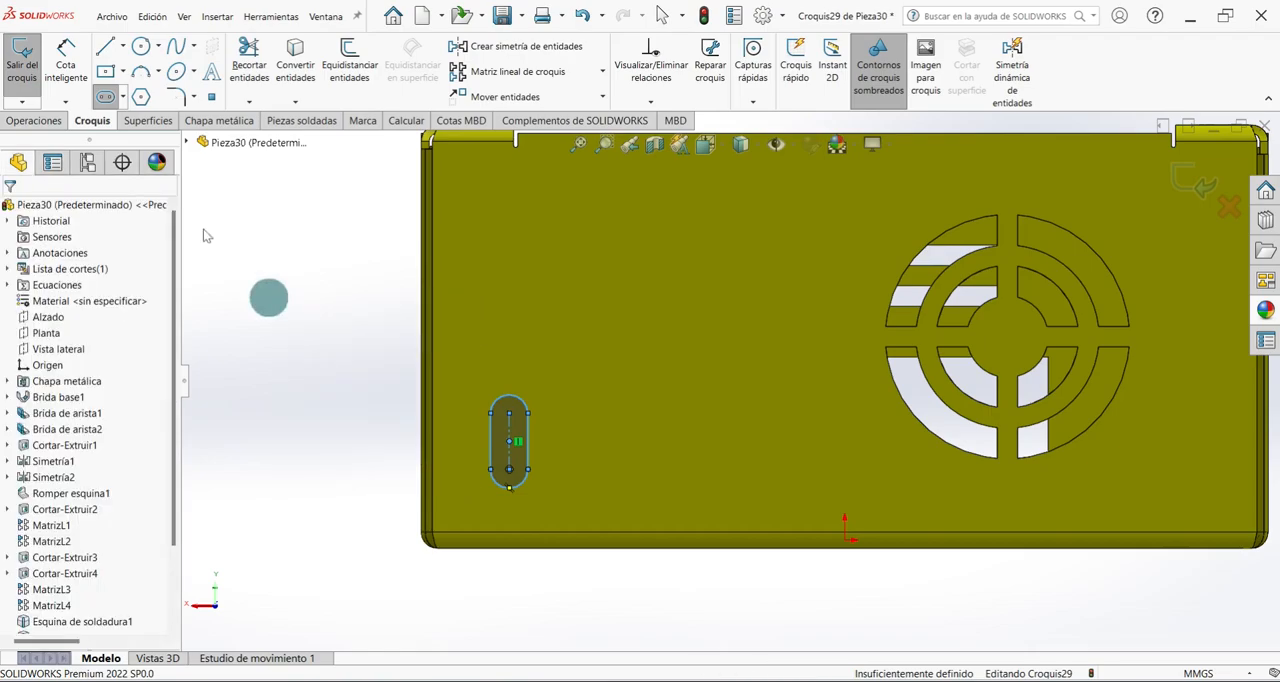
left_click(509, 430)
left_click(474, 426)
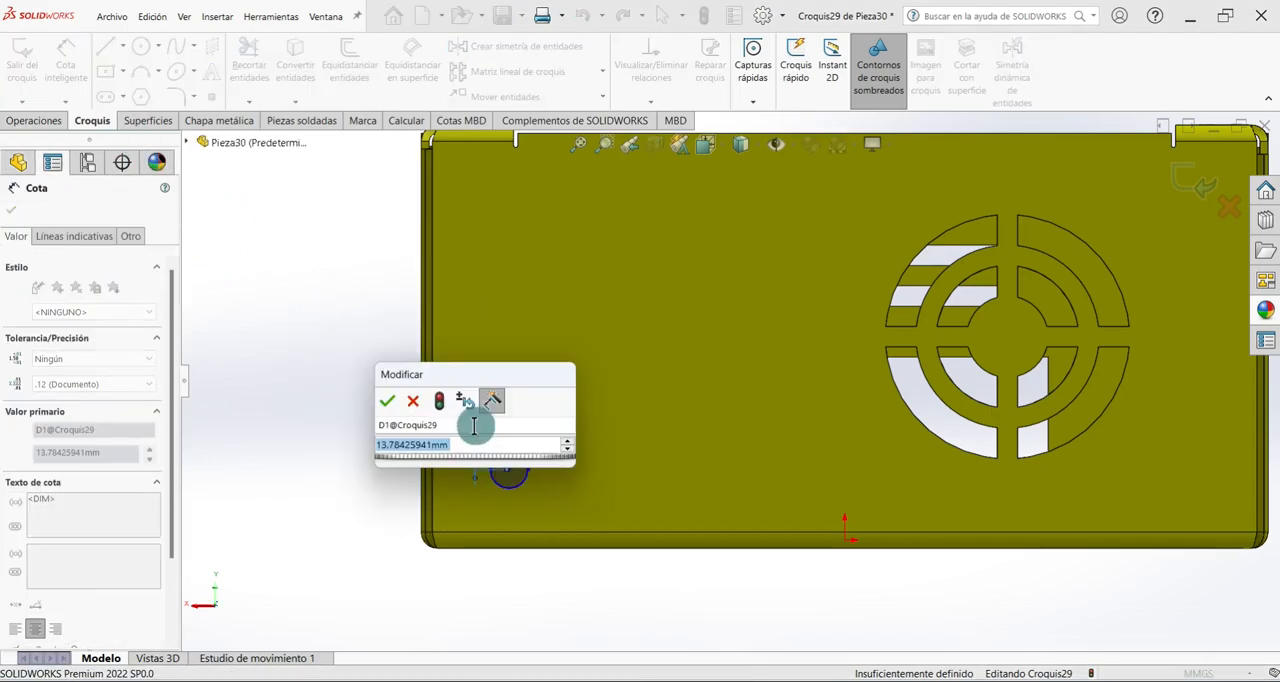
type("15")
key("Return")
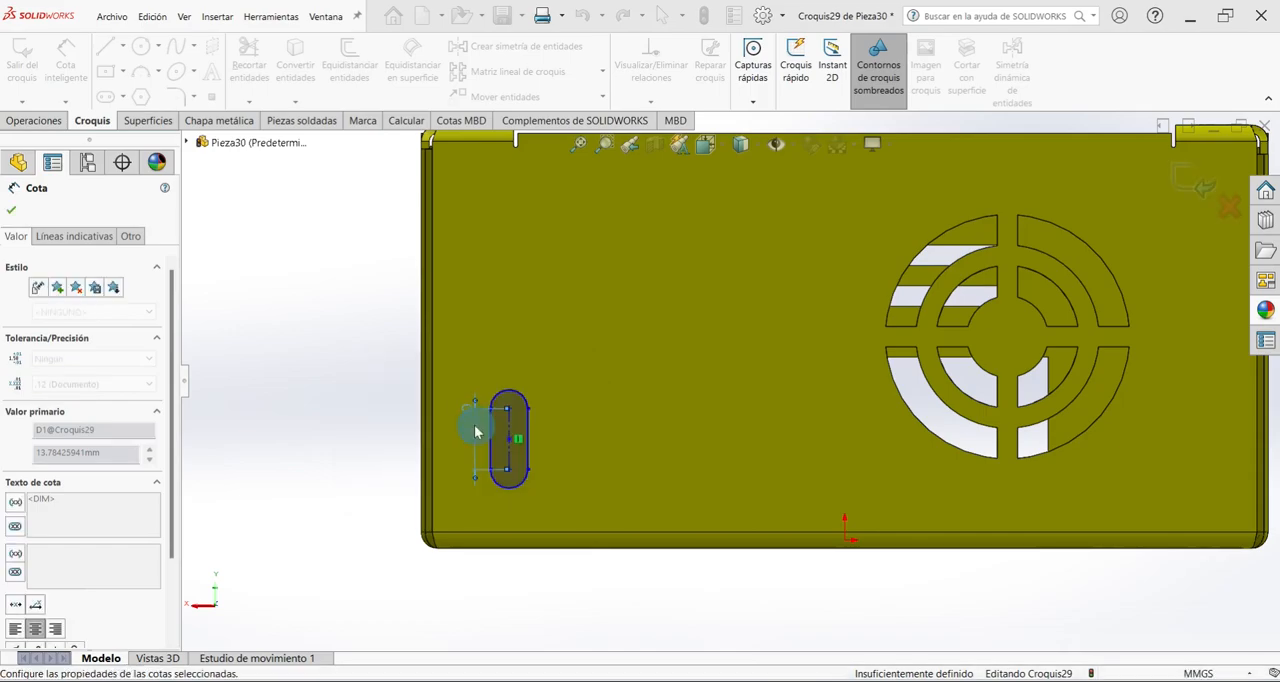
left_click(522, 399)
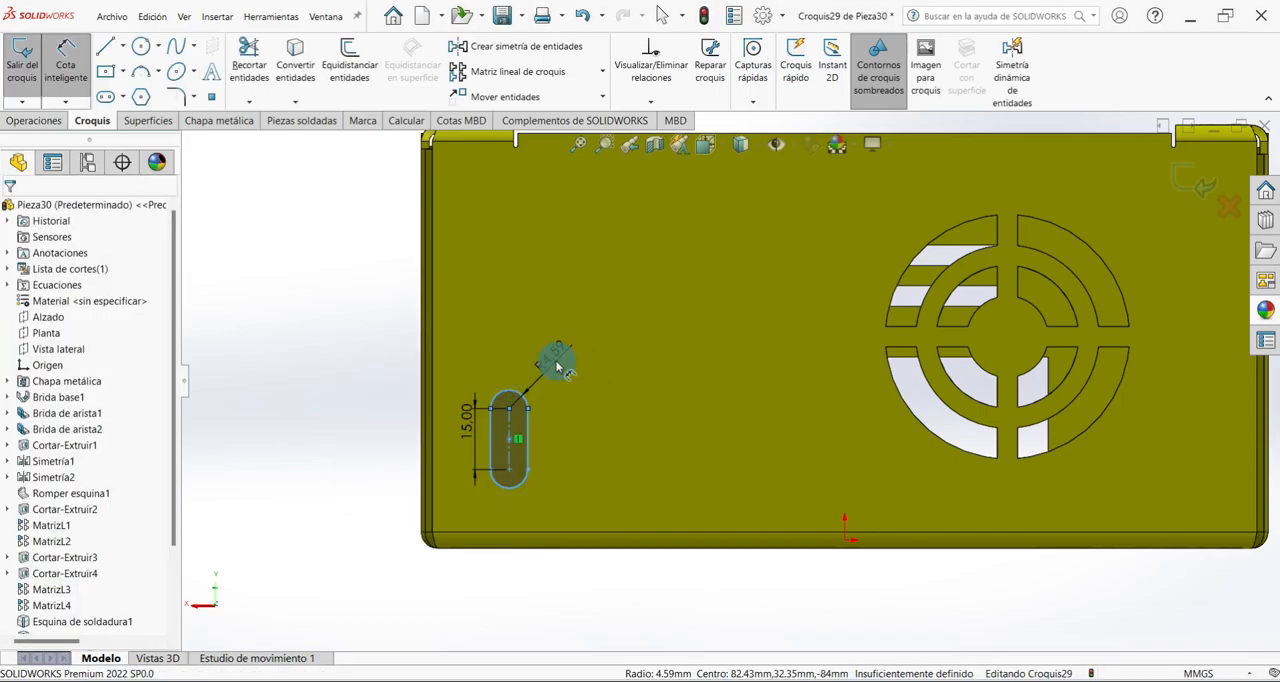
left_click(557, 358)
type("2")
key("Return")
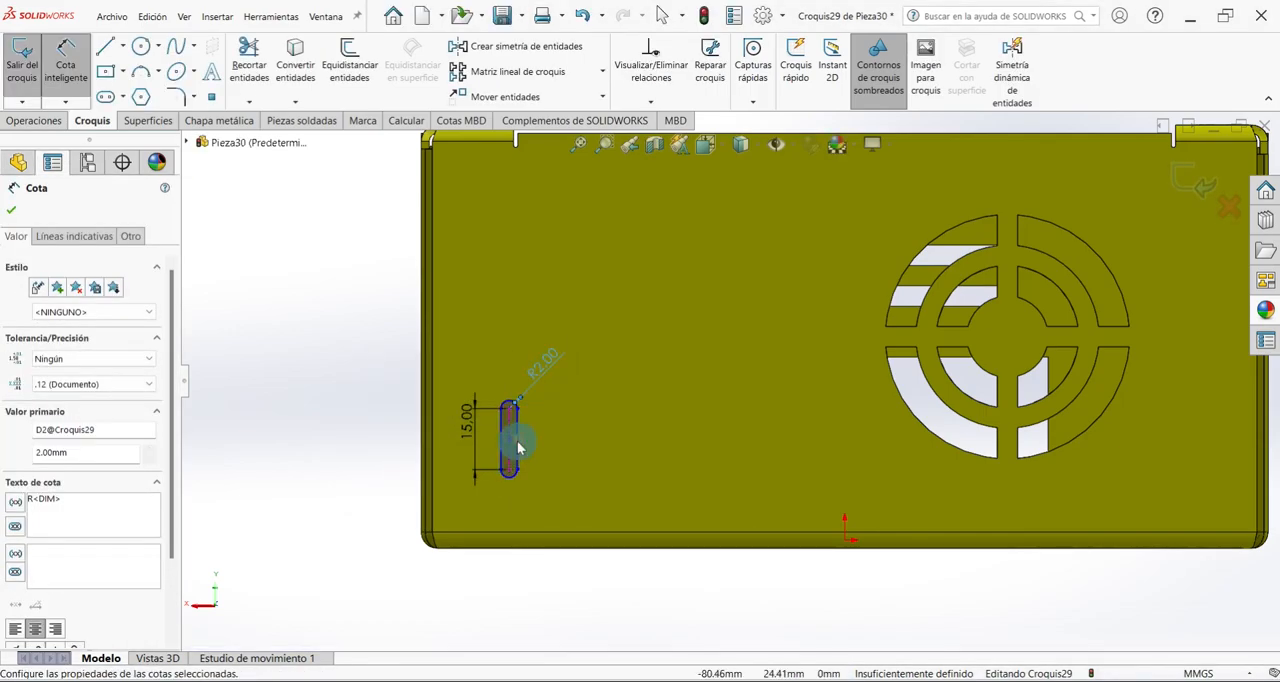
Dimension the slot's horizontal distance from the origin as 75 mm.
left_click(511, 457)
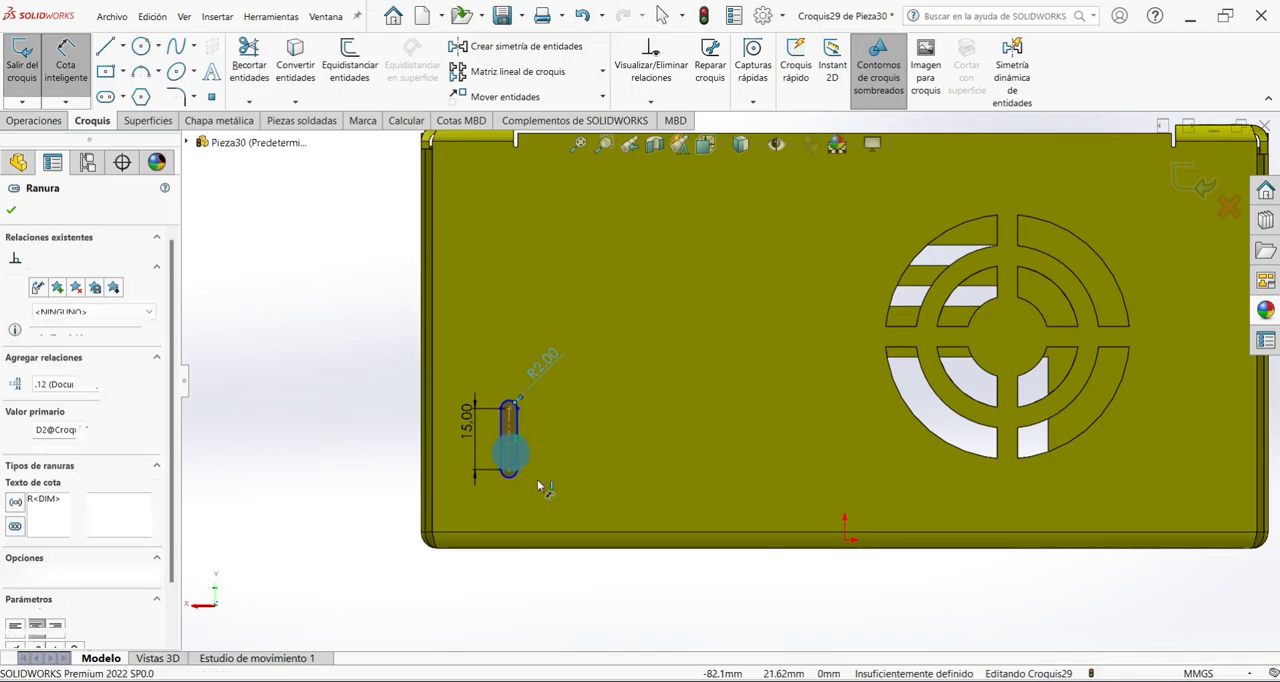
left_click(846, 548)
left_click(700, 590)
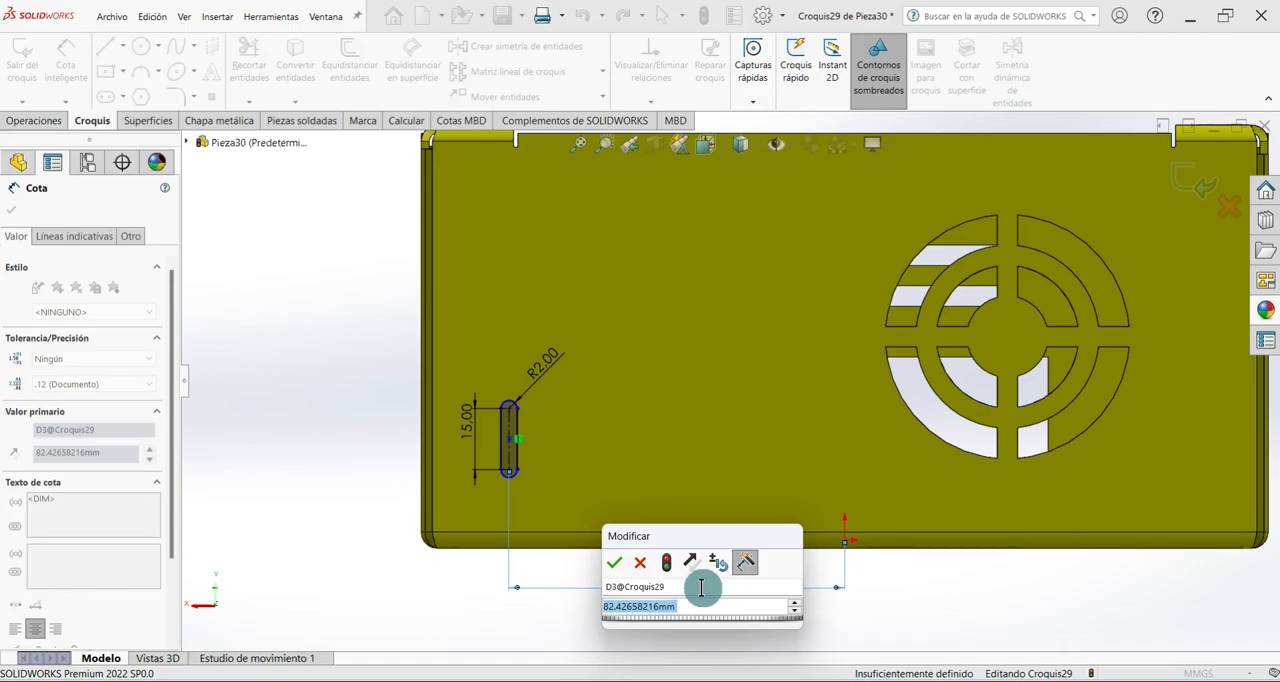
type("75")
key("Return")
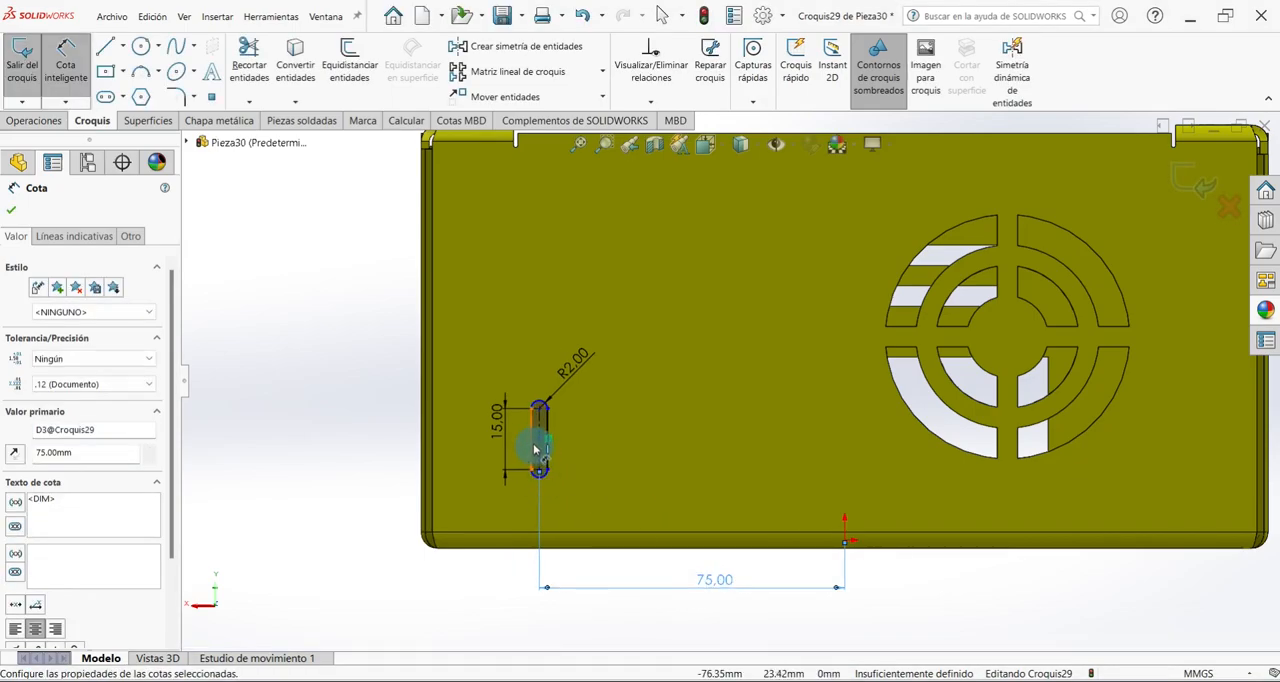
Dimension the slot's centre 25 mm above the rear wall's lower edge and exit the sketch.
left_click(539, 445)
left_click(456, 546)
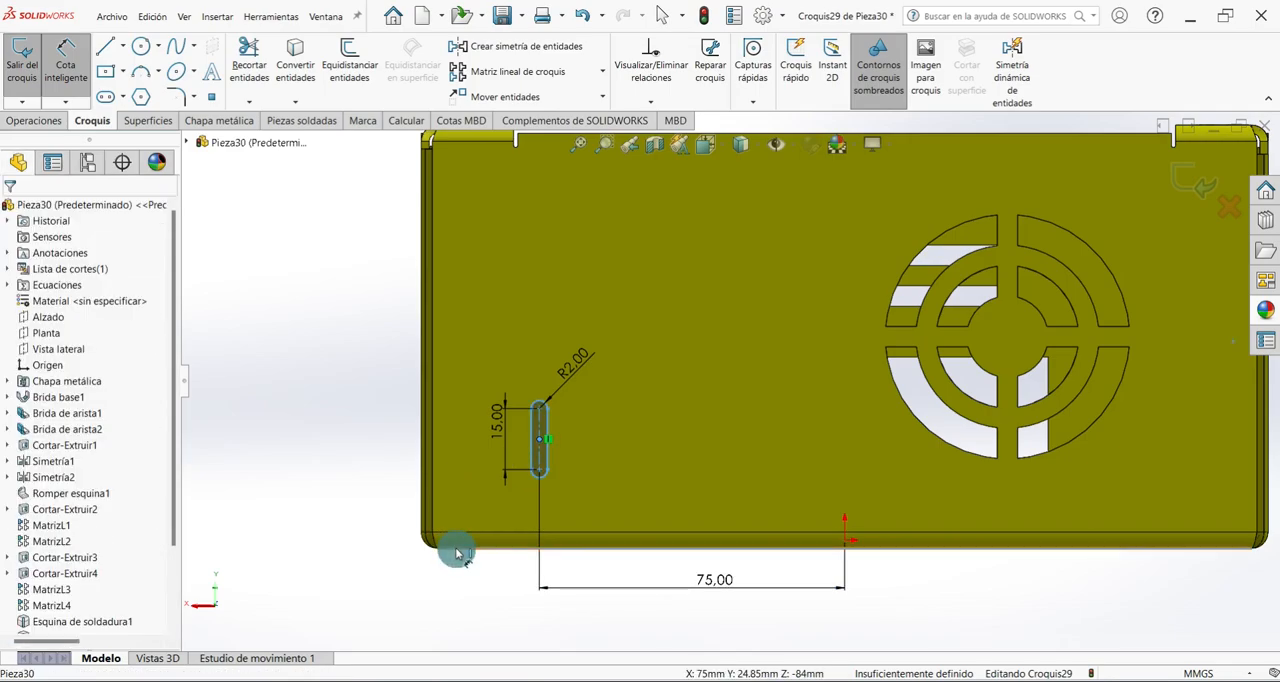
left_click(372, 480)
type("25")
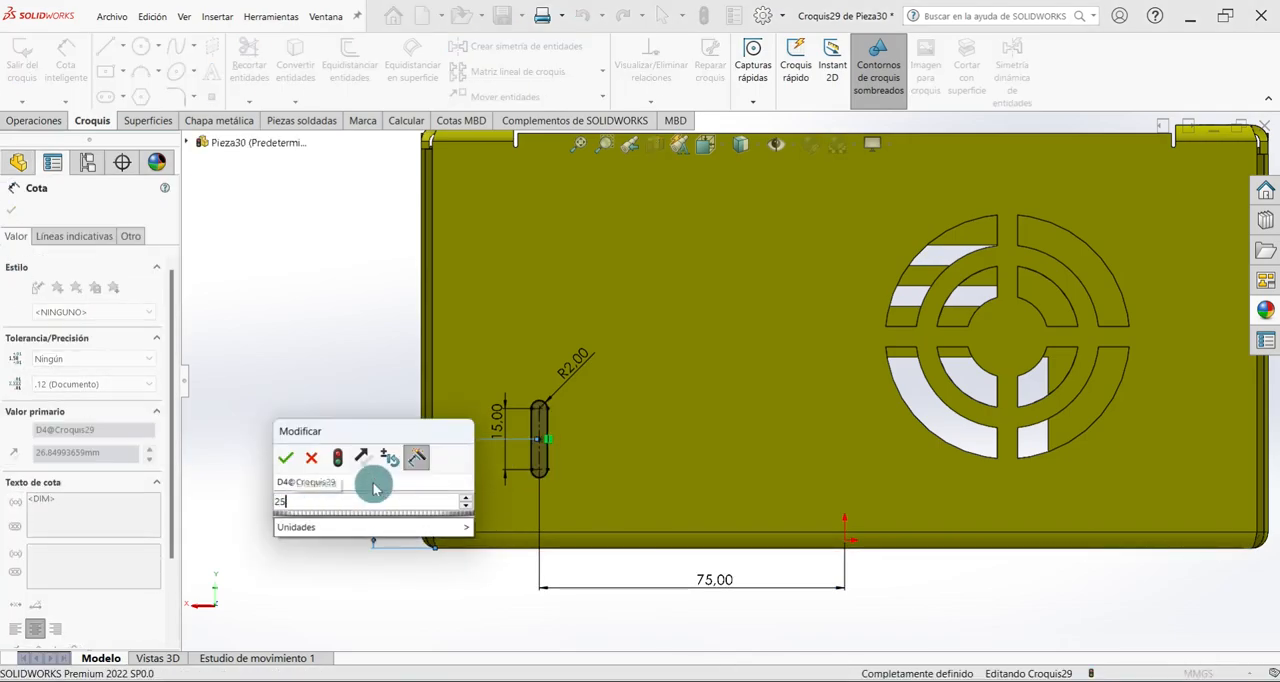
key("Return")
left_click(14, 188)
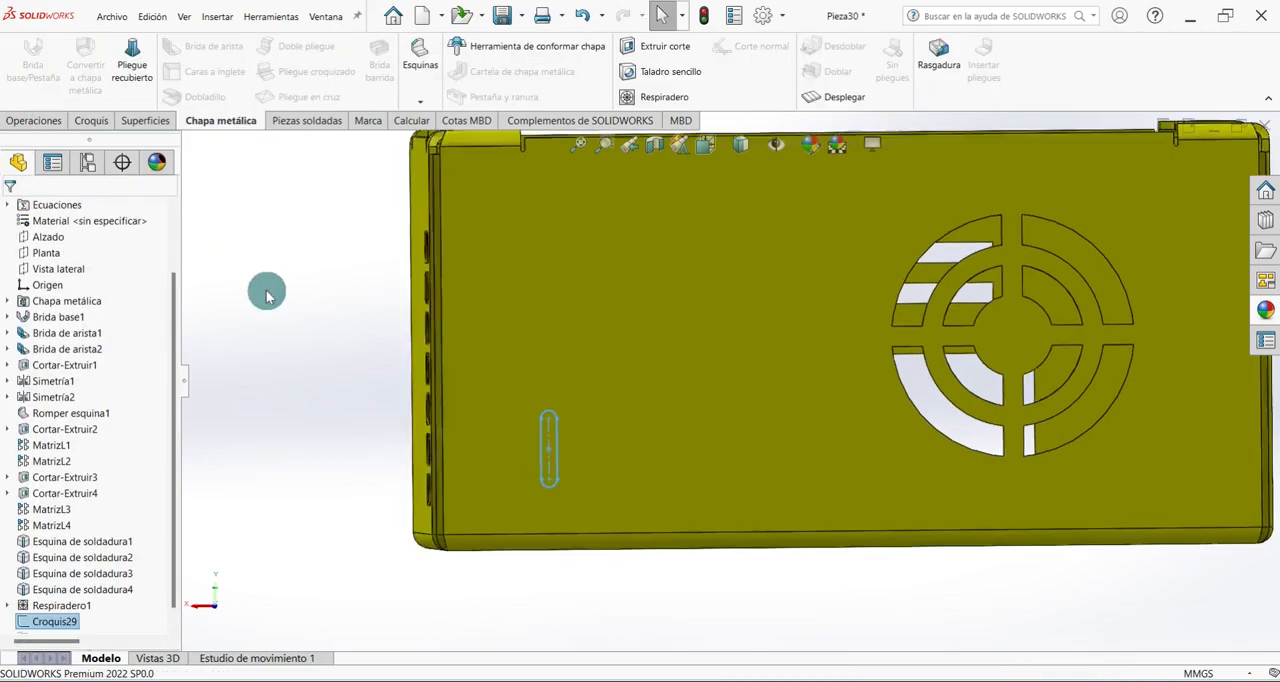
Cut the slot profile through the rear wall with an Extruded Cut and return to the isometric view.
key("ctrl+7")
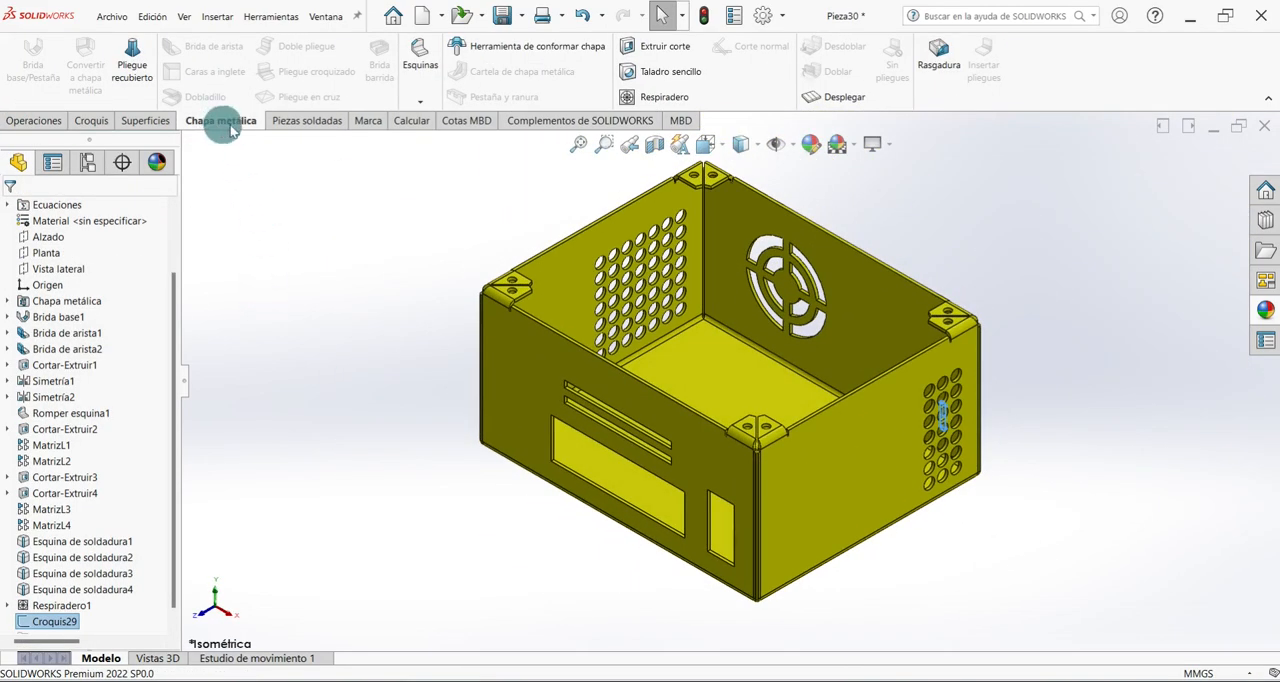
left_click(670, 71)
left_click(650, 46)
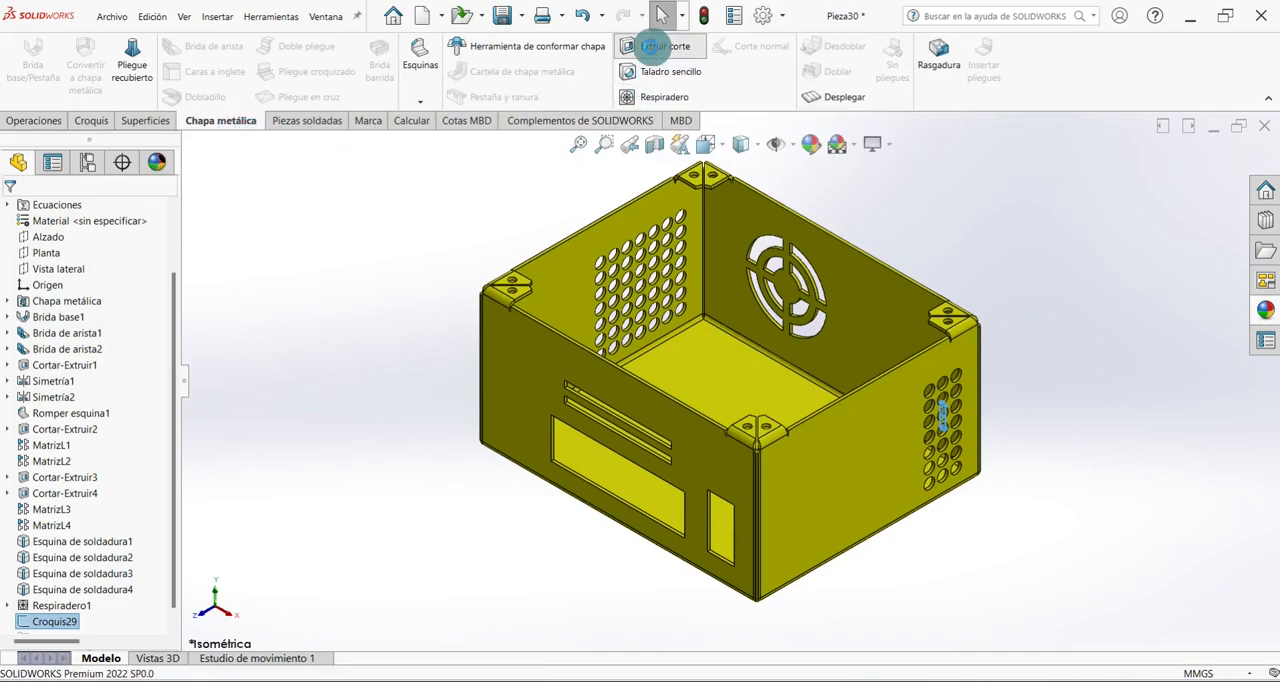
middle_click_drag(988, 440, 957, 551)
left_click(30, 222)
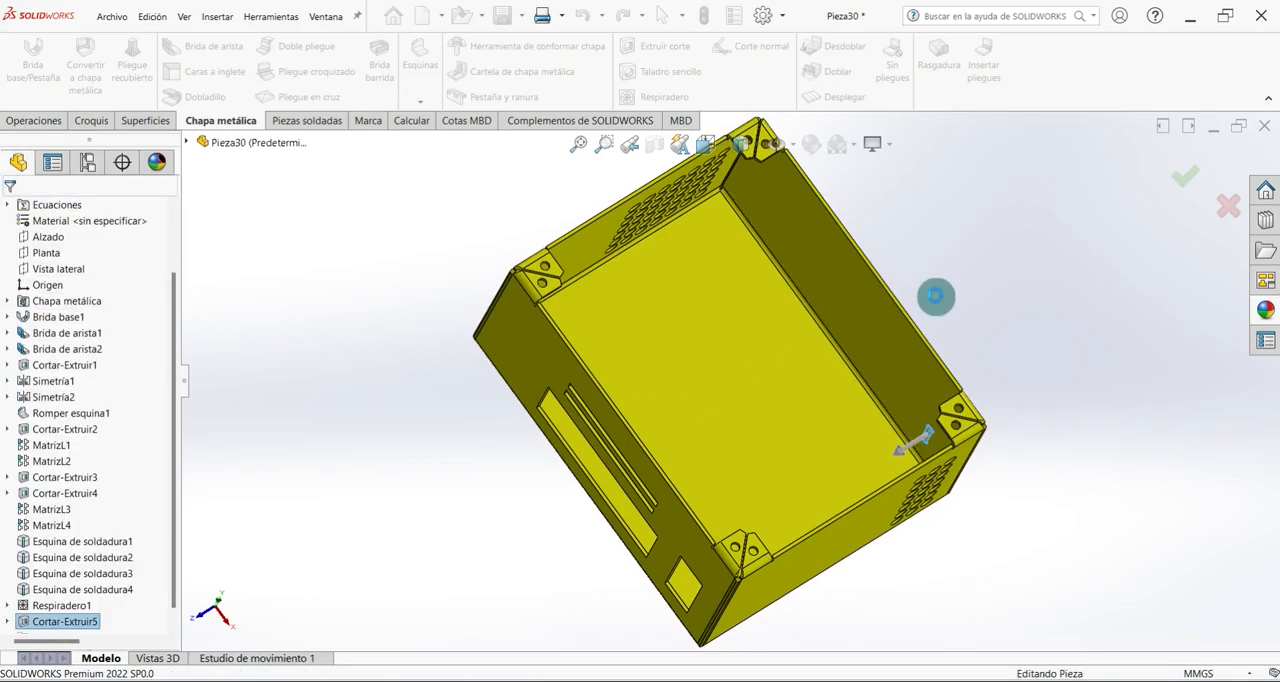
scroll(765, 471, "down", 3)
scroll(765, 471, "down", 2)
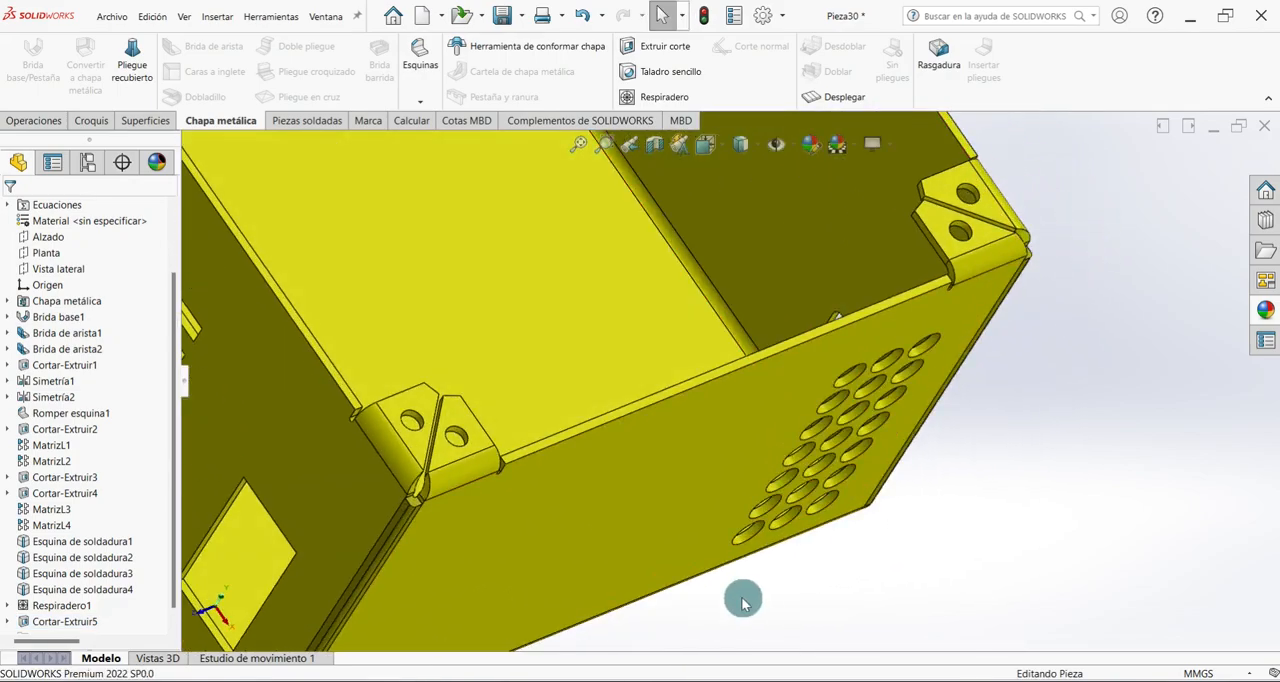
key("ctrl+7")
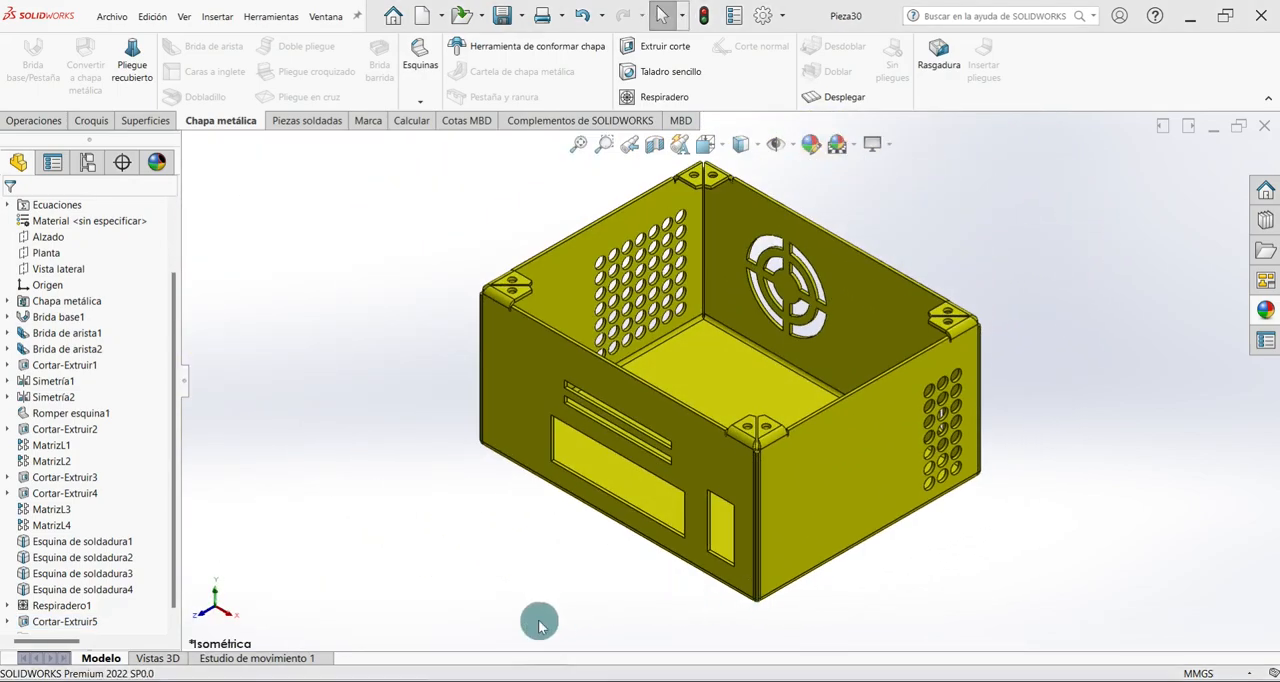
Start a Linear Pattern along the rear wall's vertical edge with 2 instances spaced 30 mm apart.
left_click(45, 120)
left_click(544, 58)
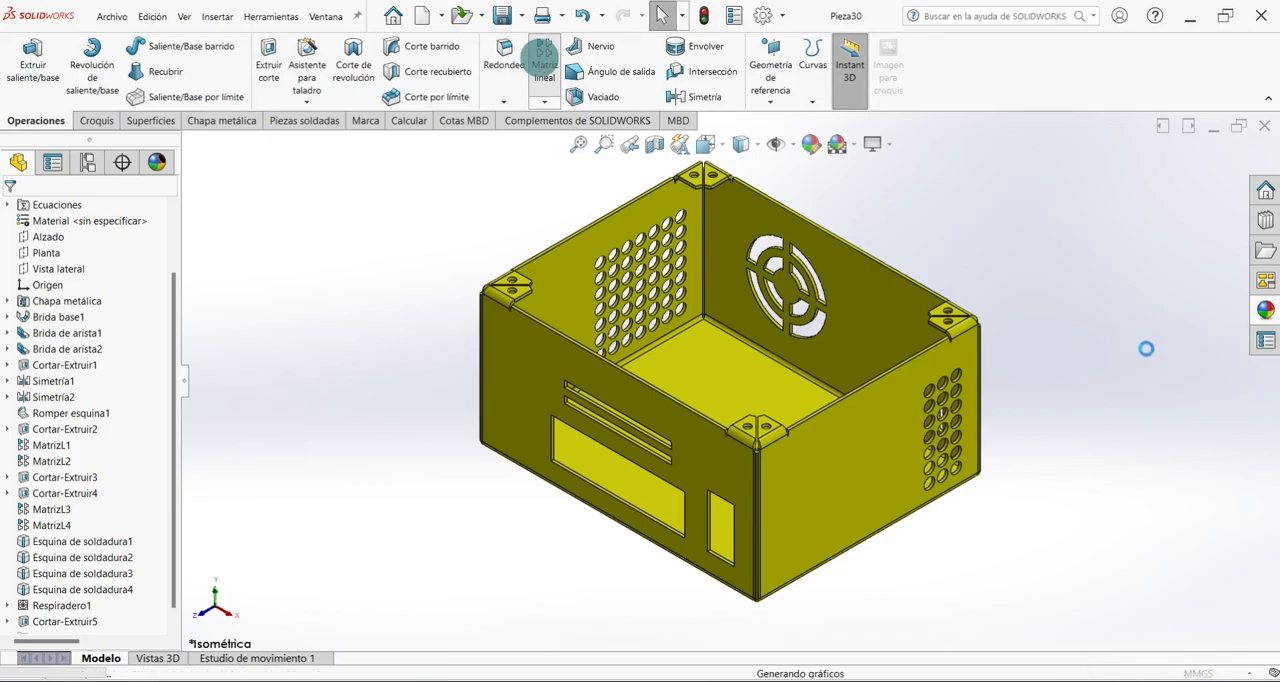
middle_click_drag(773, 297, 632, 447)
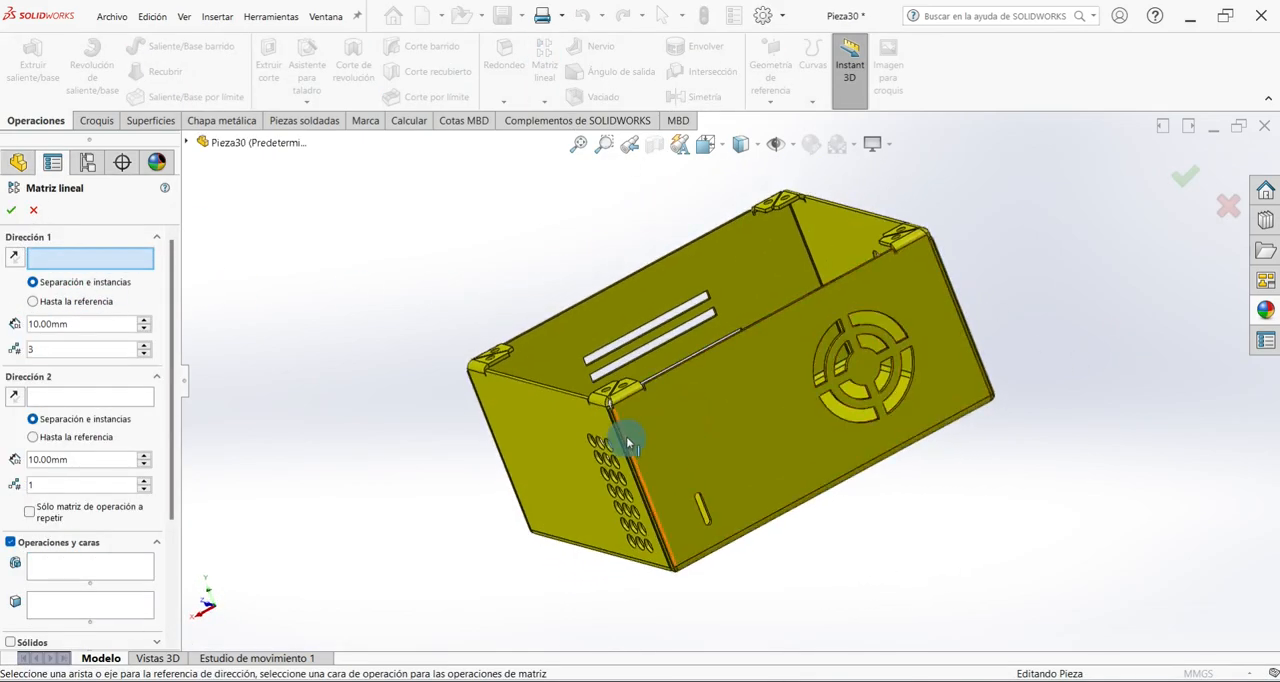
left_click(627, 439)
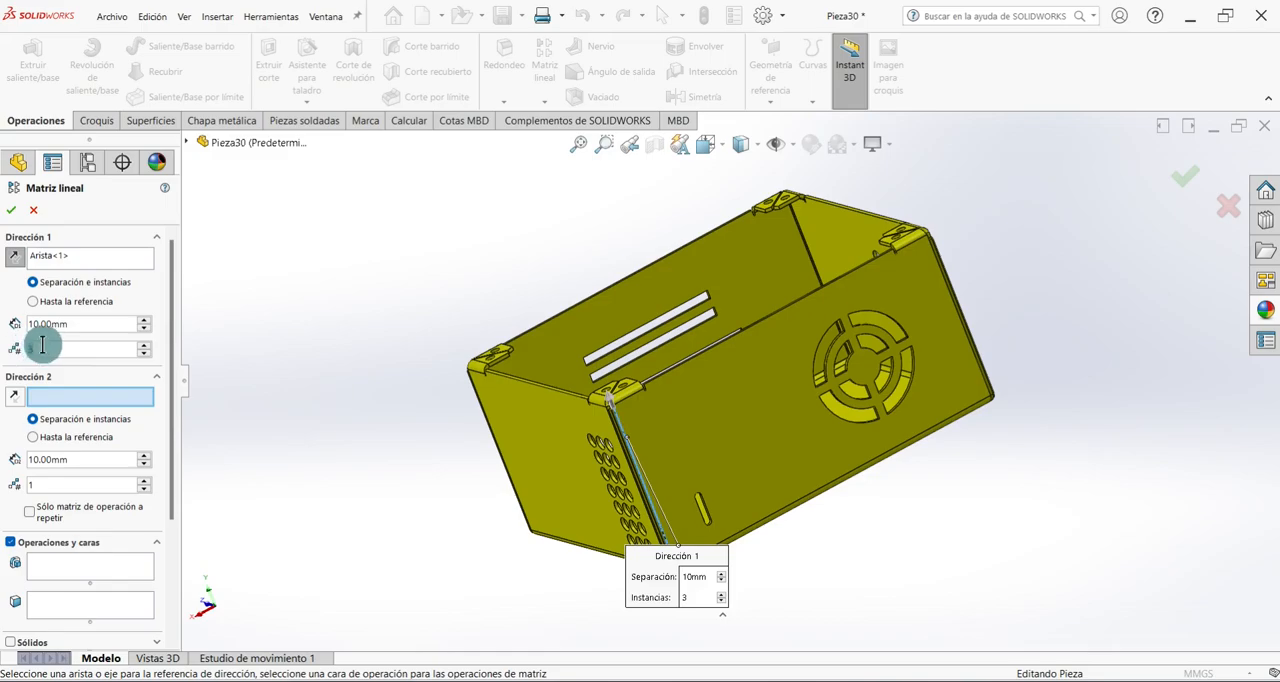
left_click_drag(69, 327, 13, 327)
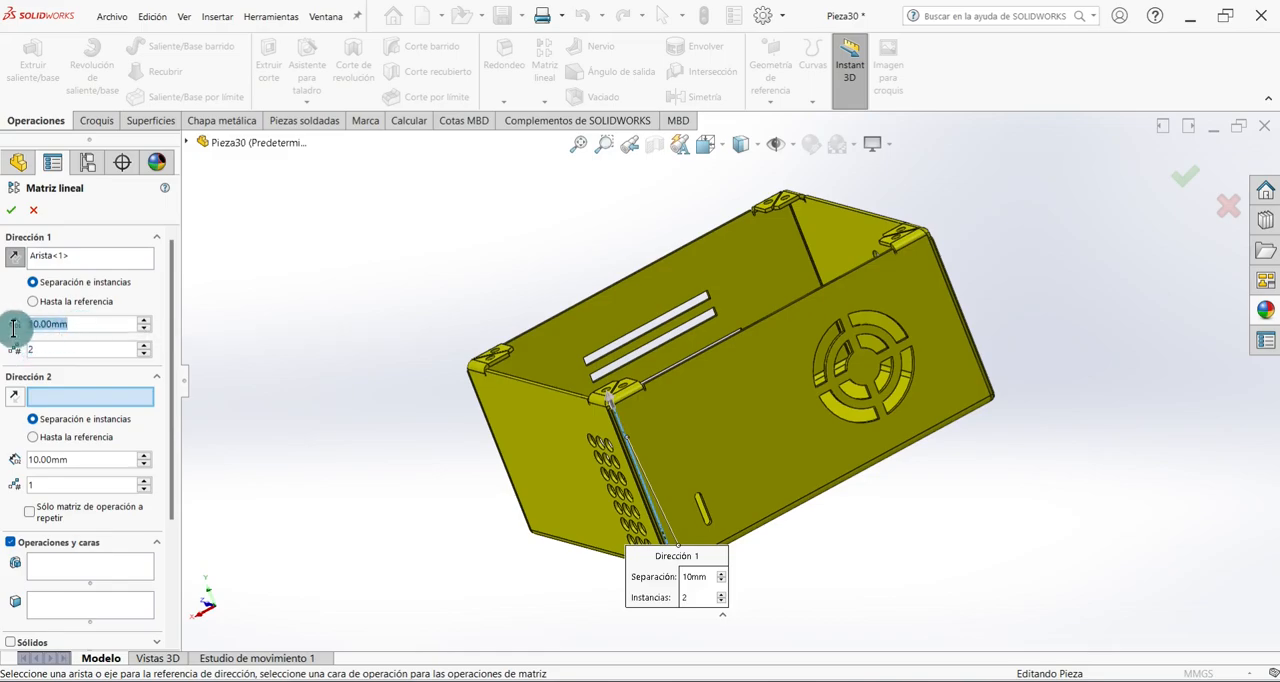
type("30")
key("Return")
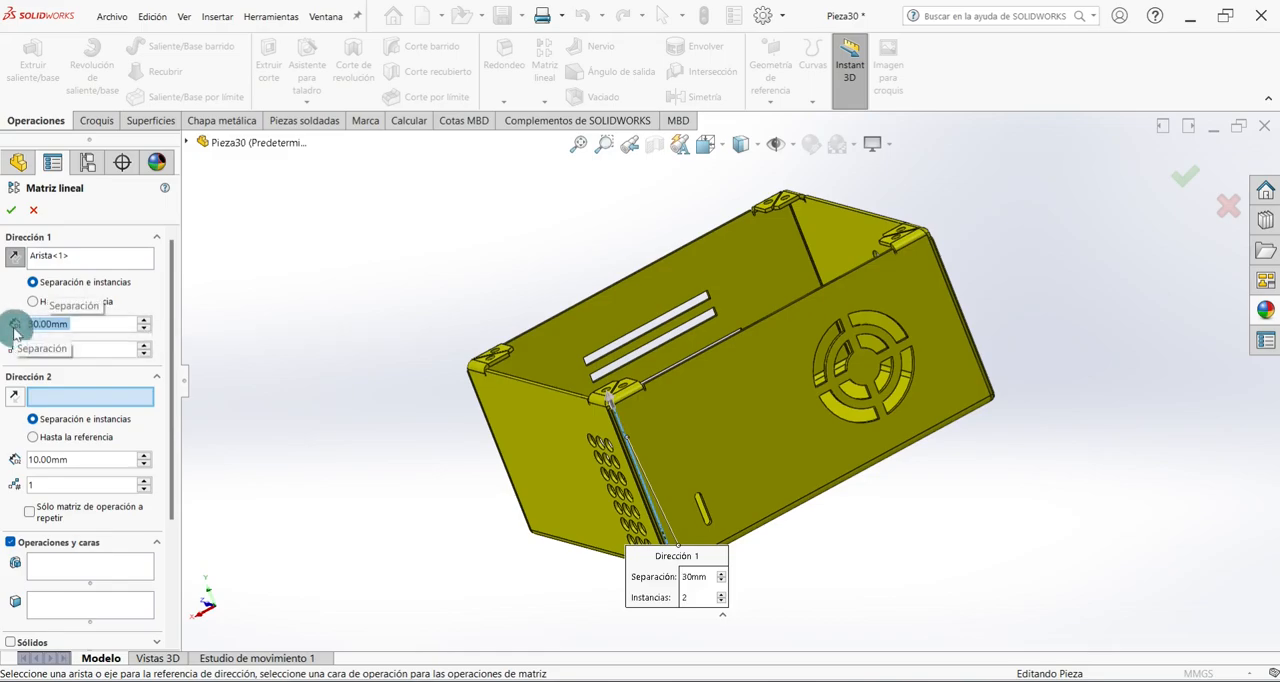
Choose the slot cut as the feature to repeat and create the vertical pattern.
left_click(70, 567)
left_click(186, 142)
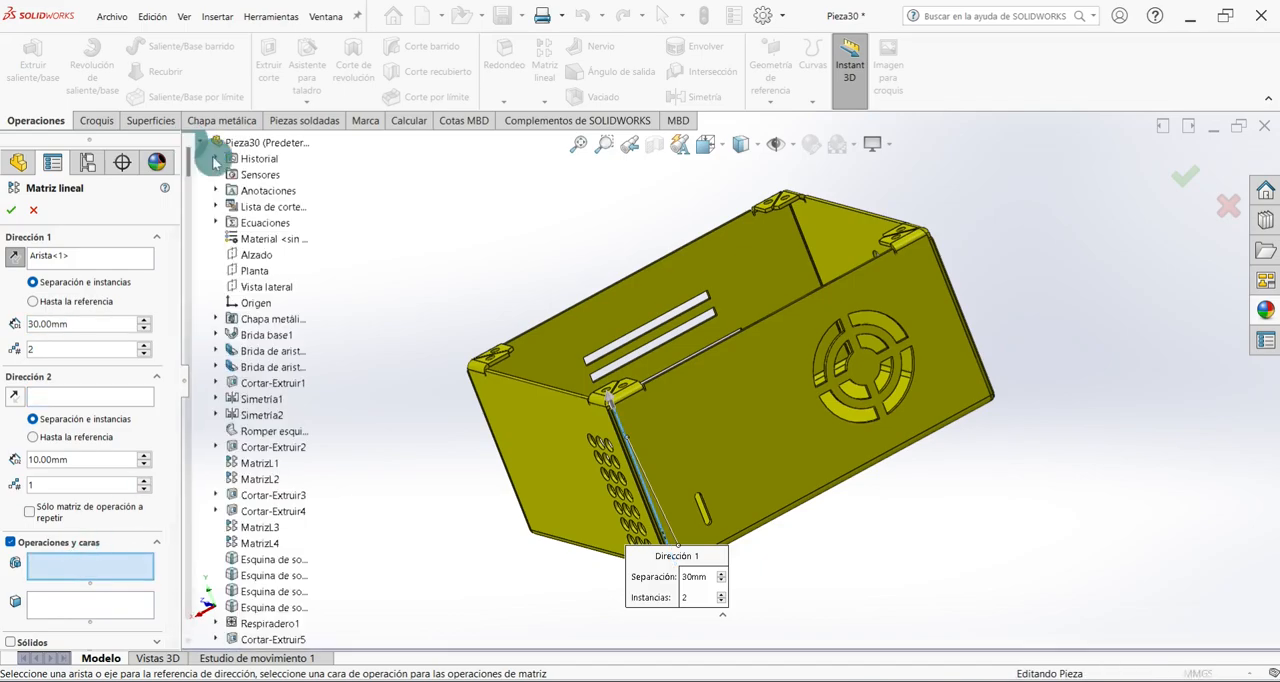
scroll(291, 407, "down", 1)
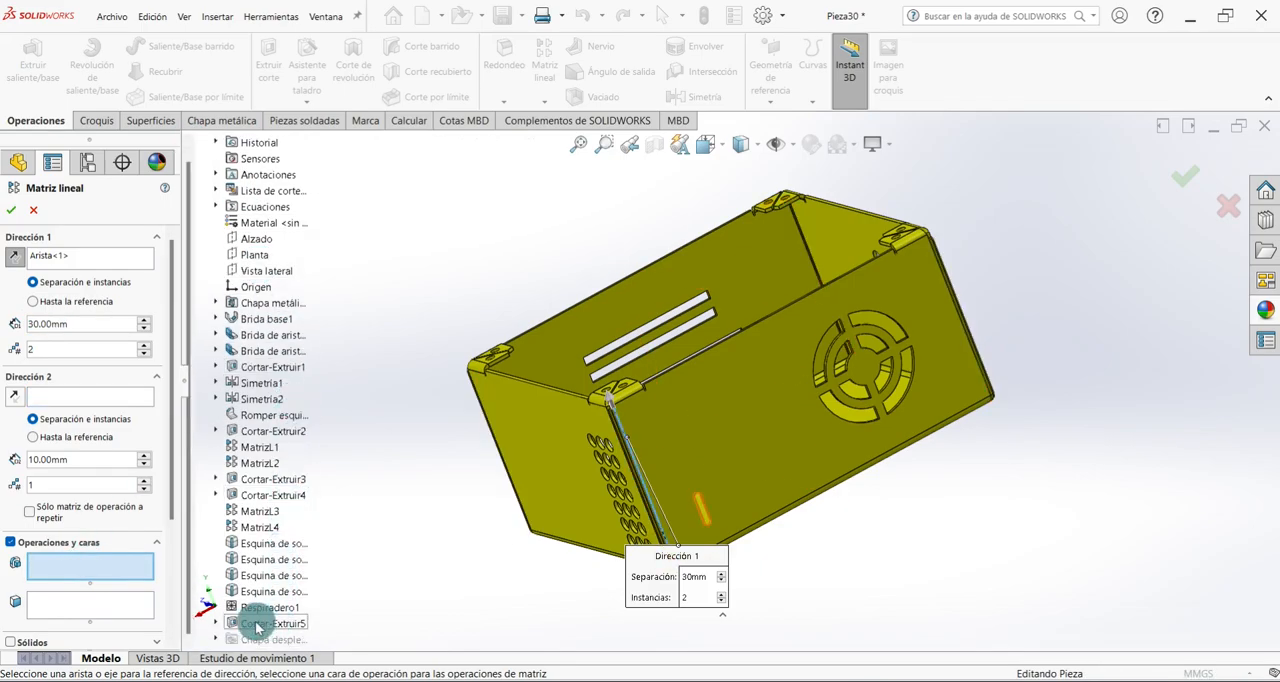
left_click(268, 626)
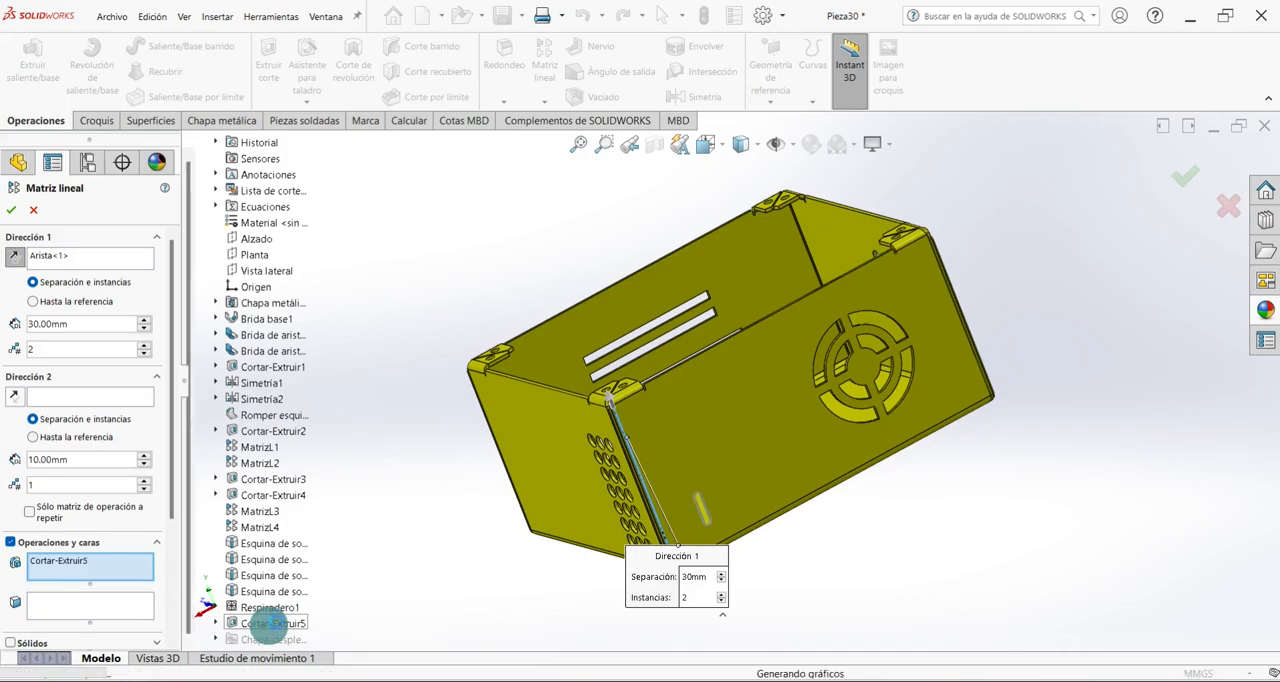
left_click(12, 210)
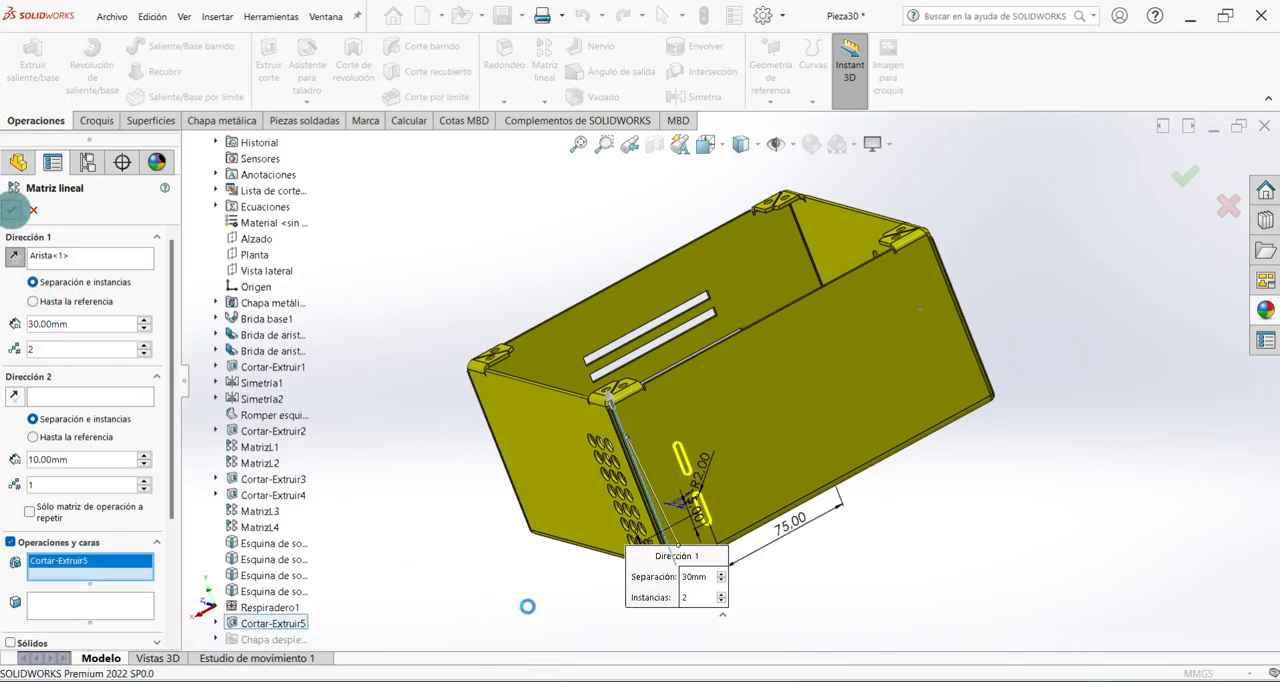
Start a Linear Pattern along the rear wall's upper edge with 8 instances spaced 8 mm apart.
key("ctrl+7")
middle_click_drag(529, 612, 577, 520)
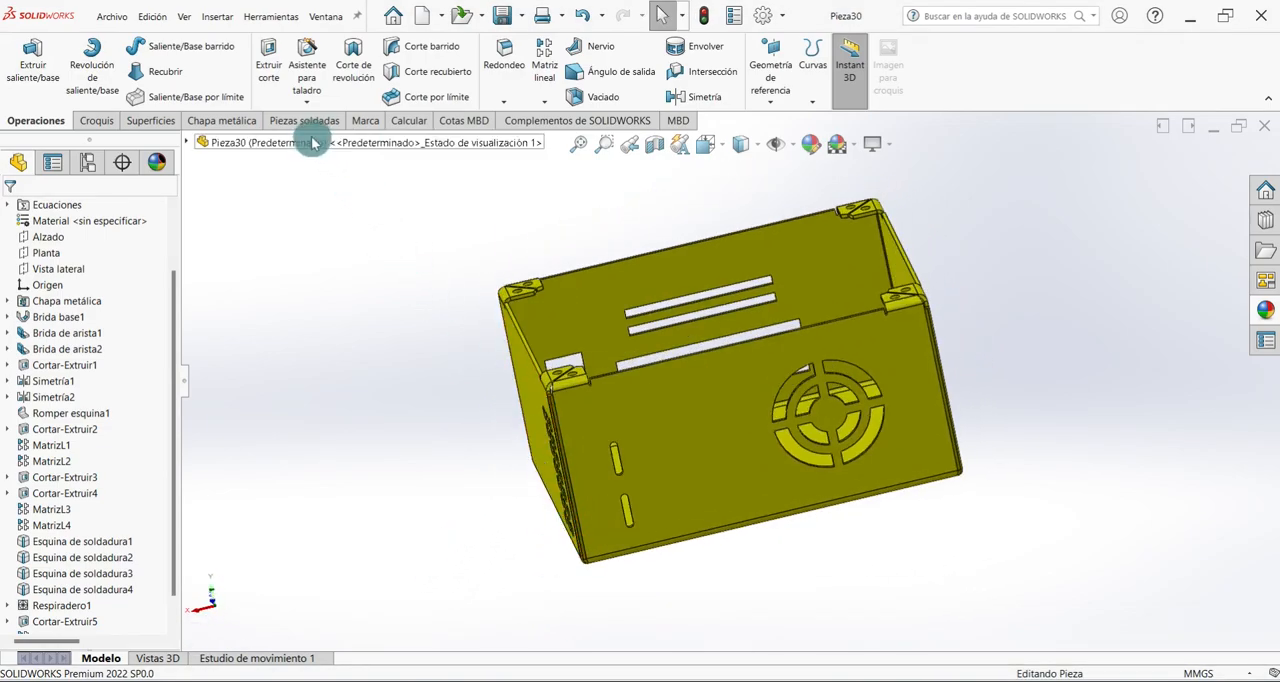
left_click(545, 60)
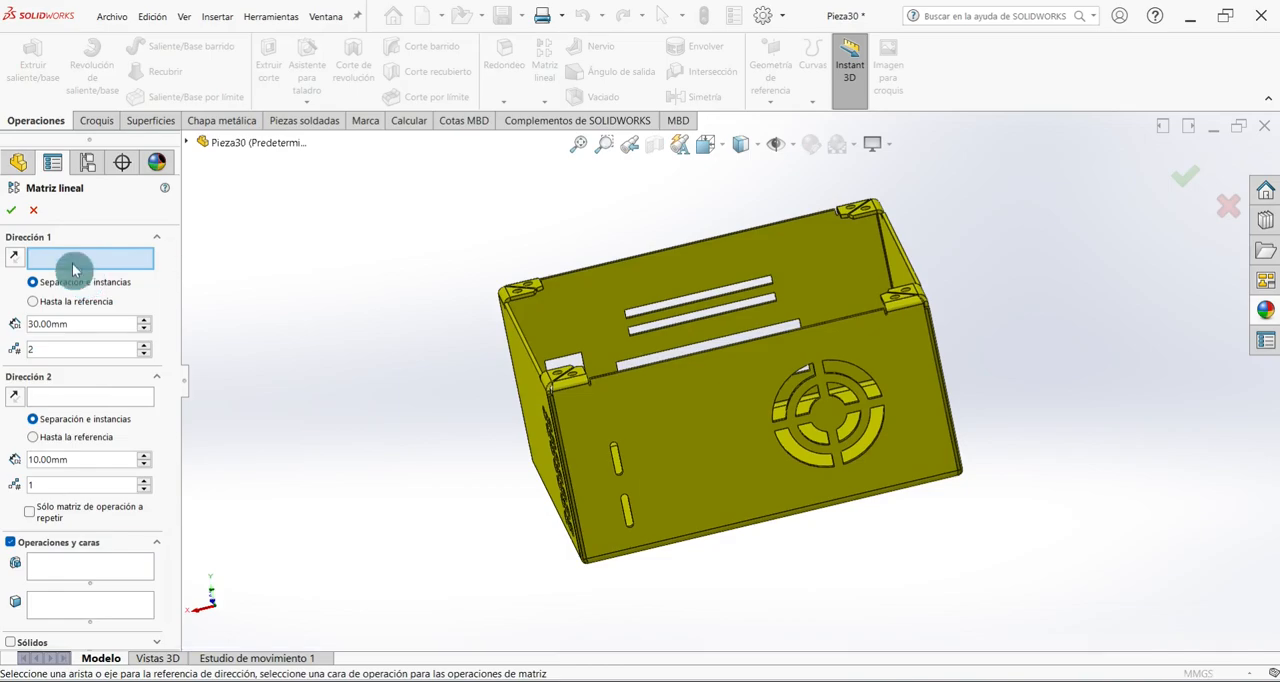
scroll(612, 348, "down", 5)
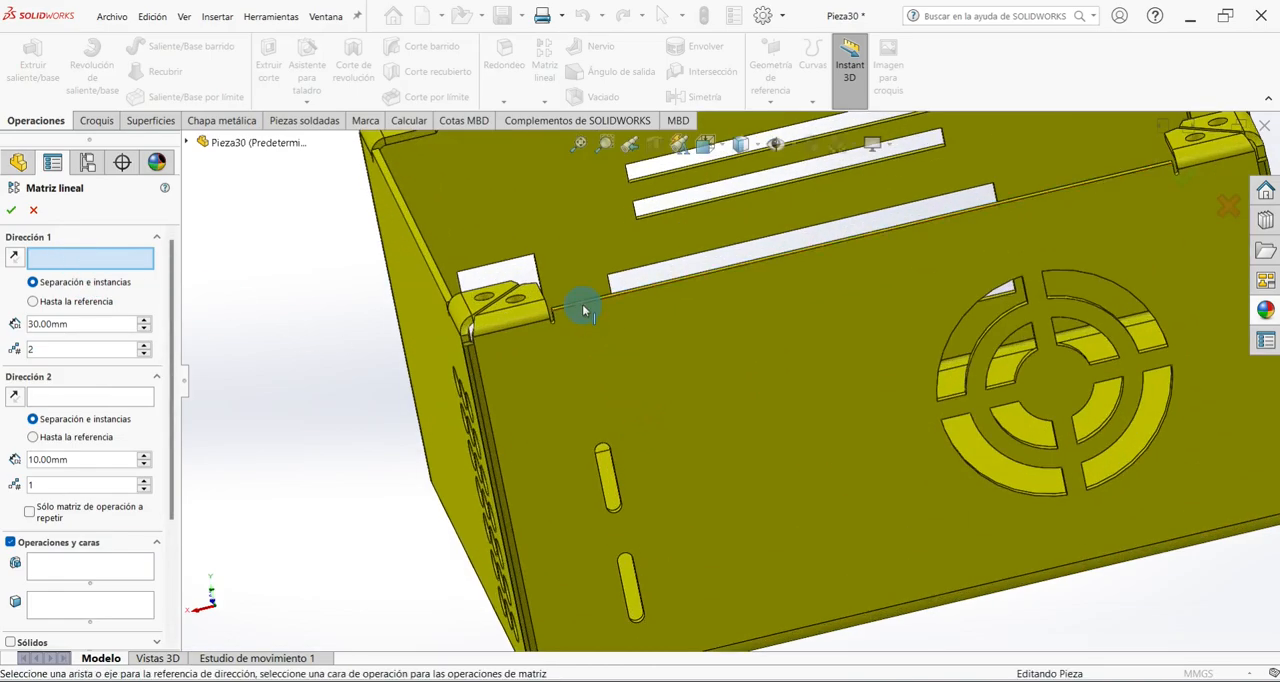
left_click(582, 304)
scroll(605, 357, "up", 3)
middle_click_drag(605, 357, 805, 334)
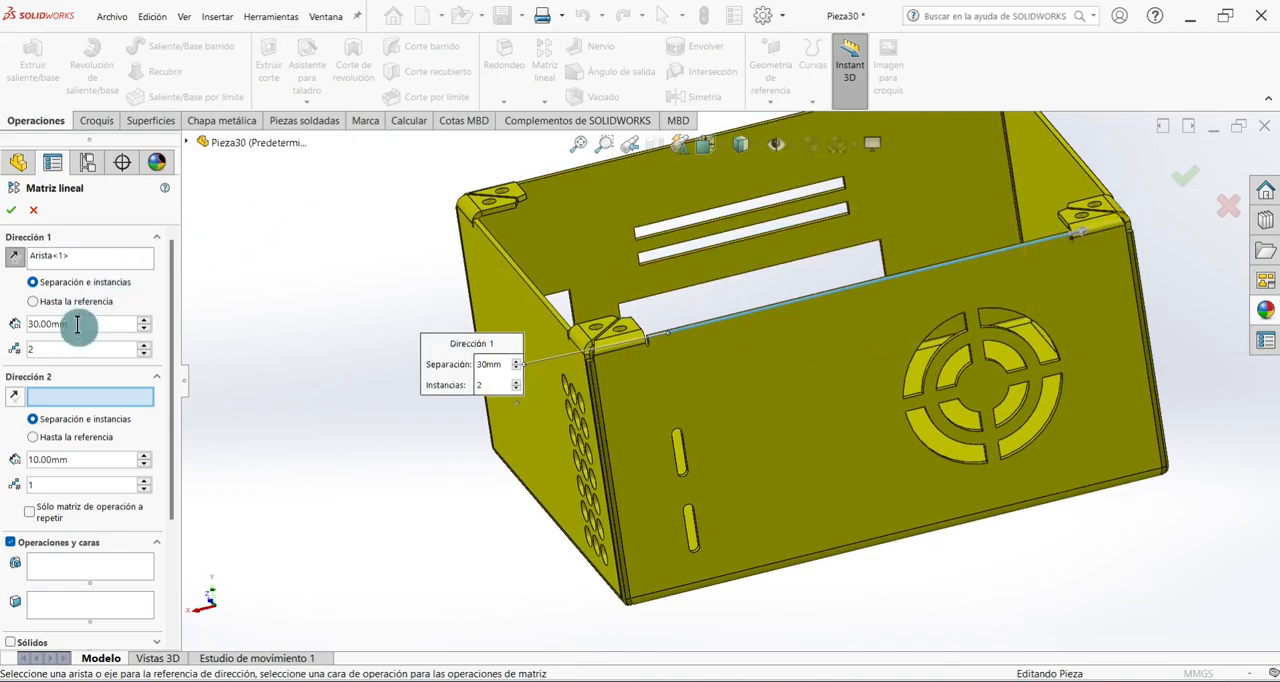
type("8")
key("Return")
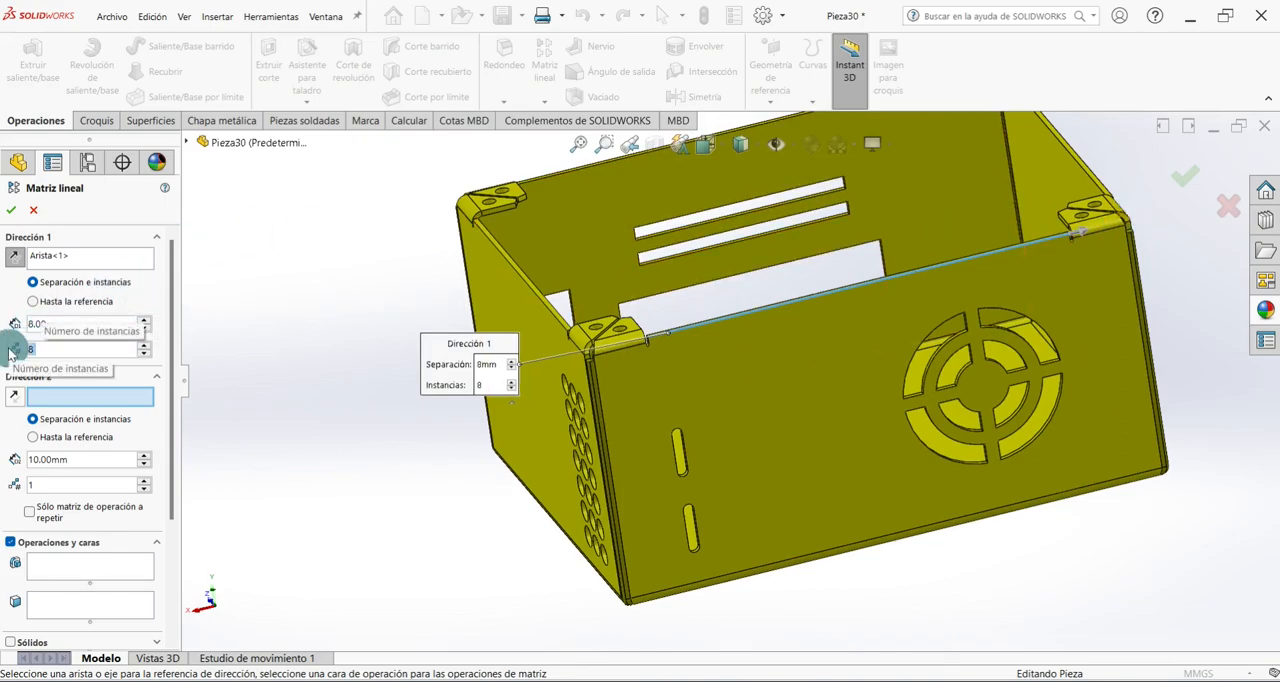
Choose the vertical slot pattern as the feature to repeat, create the horizontal pattern and return to the isometric view.
left_click_drag(172, 329, 173, 349)
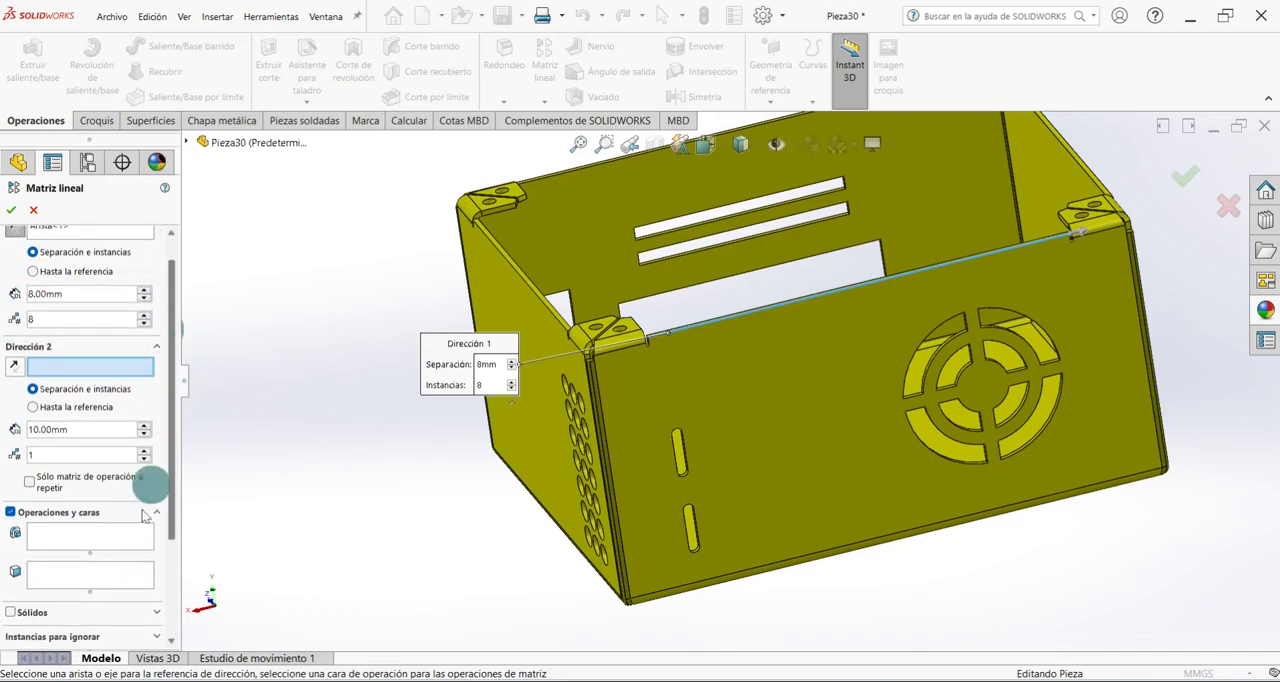
left_click(65, 538)
left_click(186, 141)
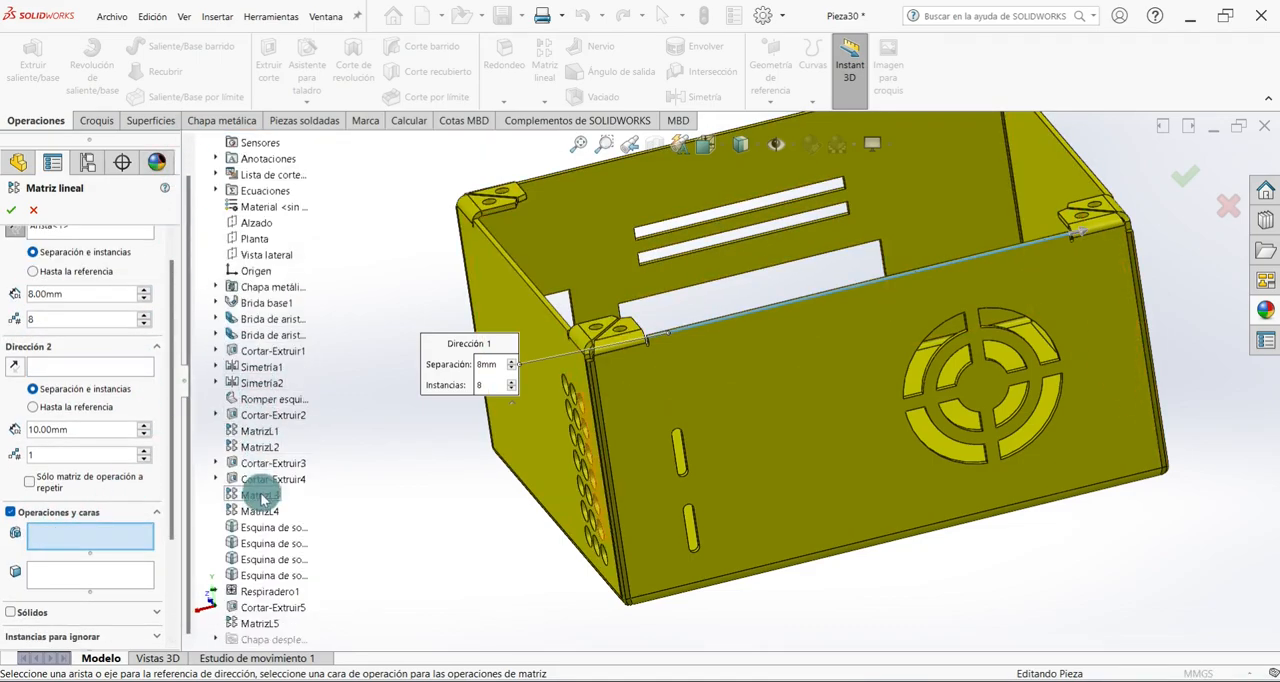
left_click(258, 623)
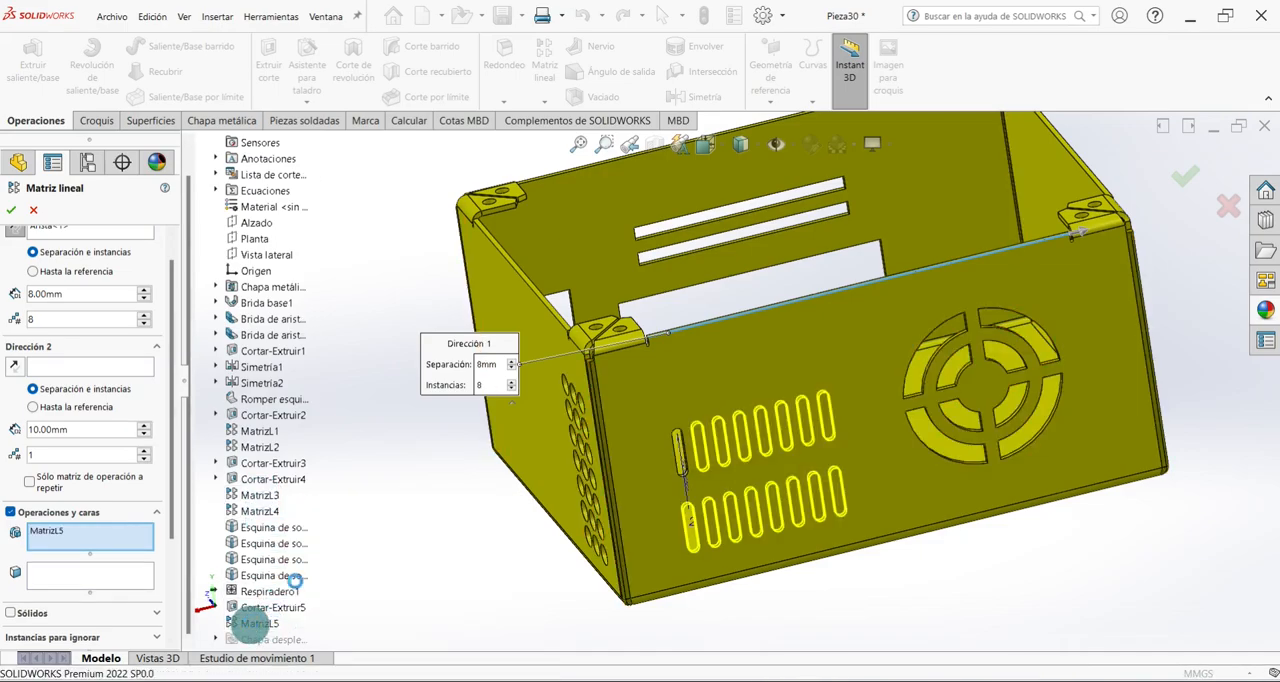
left_click(12, 207)
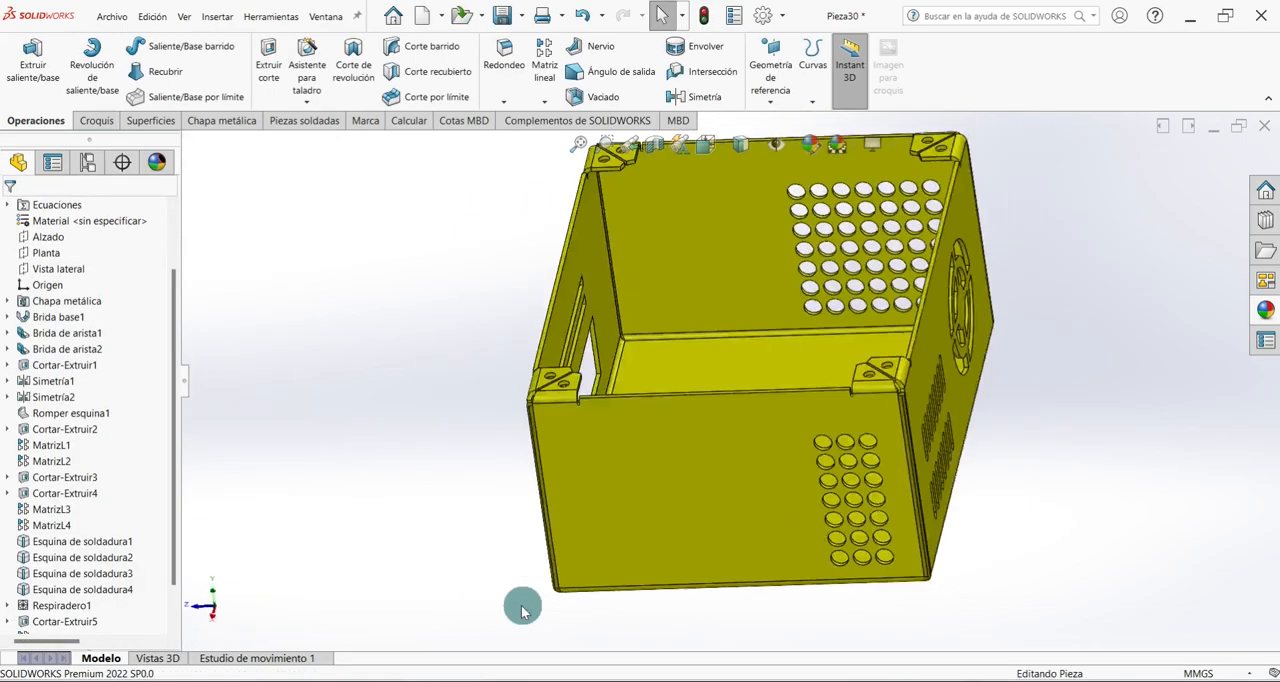
middle_click_drag(517, 599, 477, 503)
key("ctrl+7")
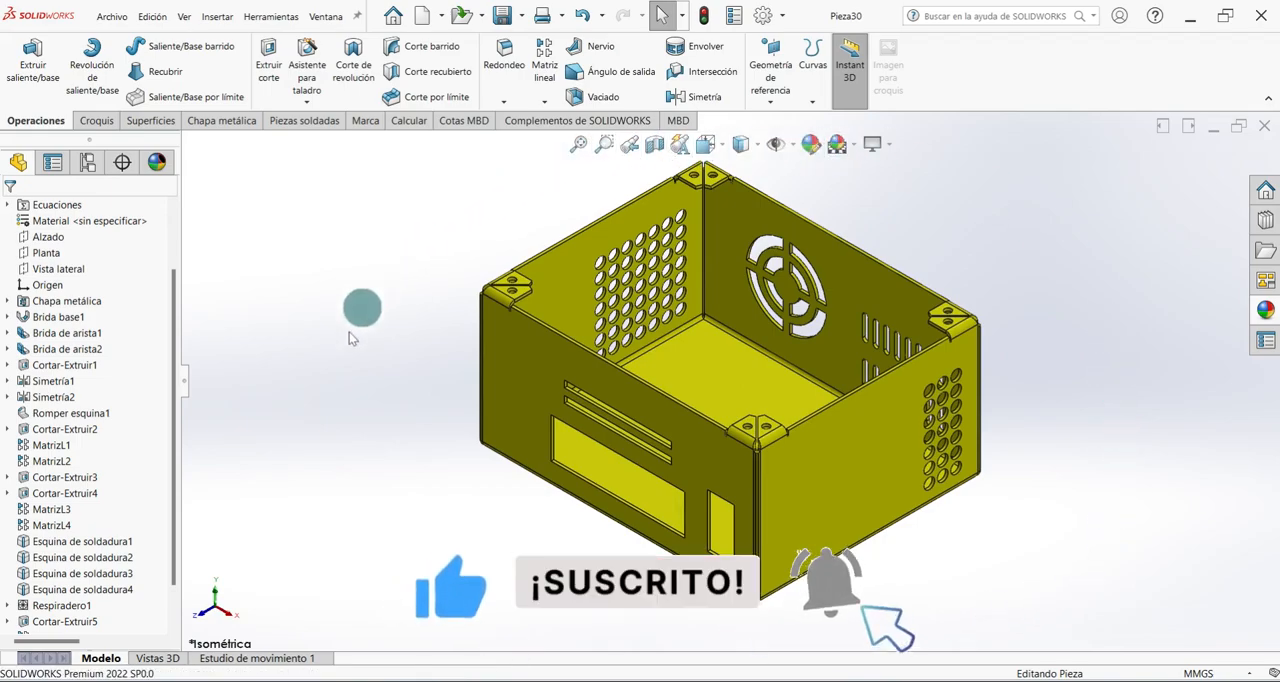
Open a sketch on the outer bottom face of the box.
middle_click_drag(527, 618, 686, 355)
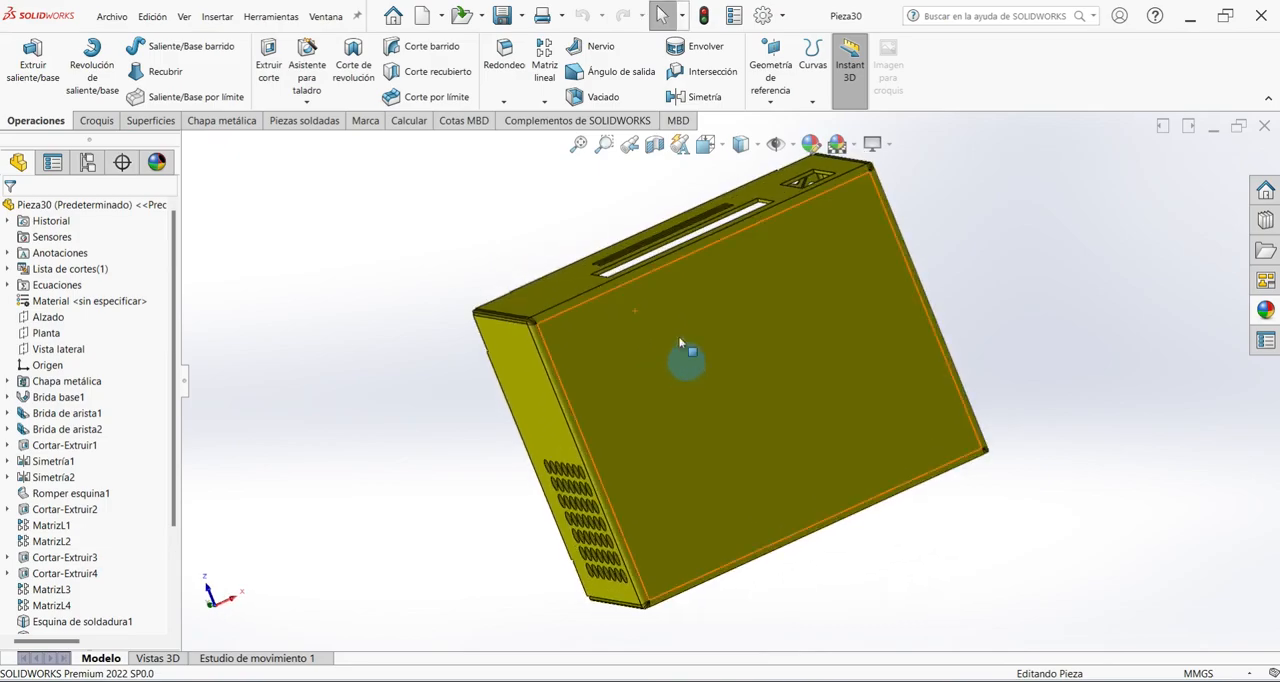
left_click(703, 325)
left_click(764, 283)
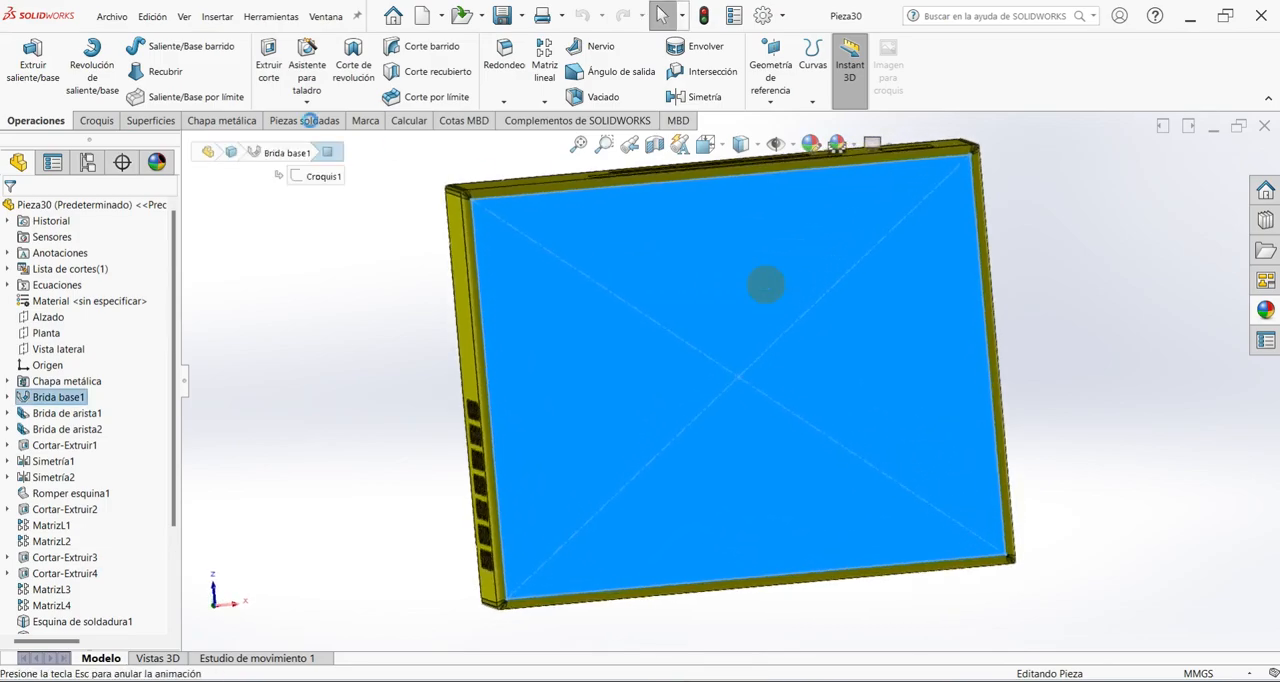
Draw a horizontal construction line about 165 mm long across the bottom face, passing through the origin.
left_click(123, 47)
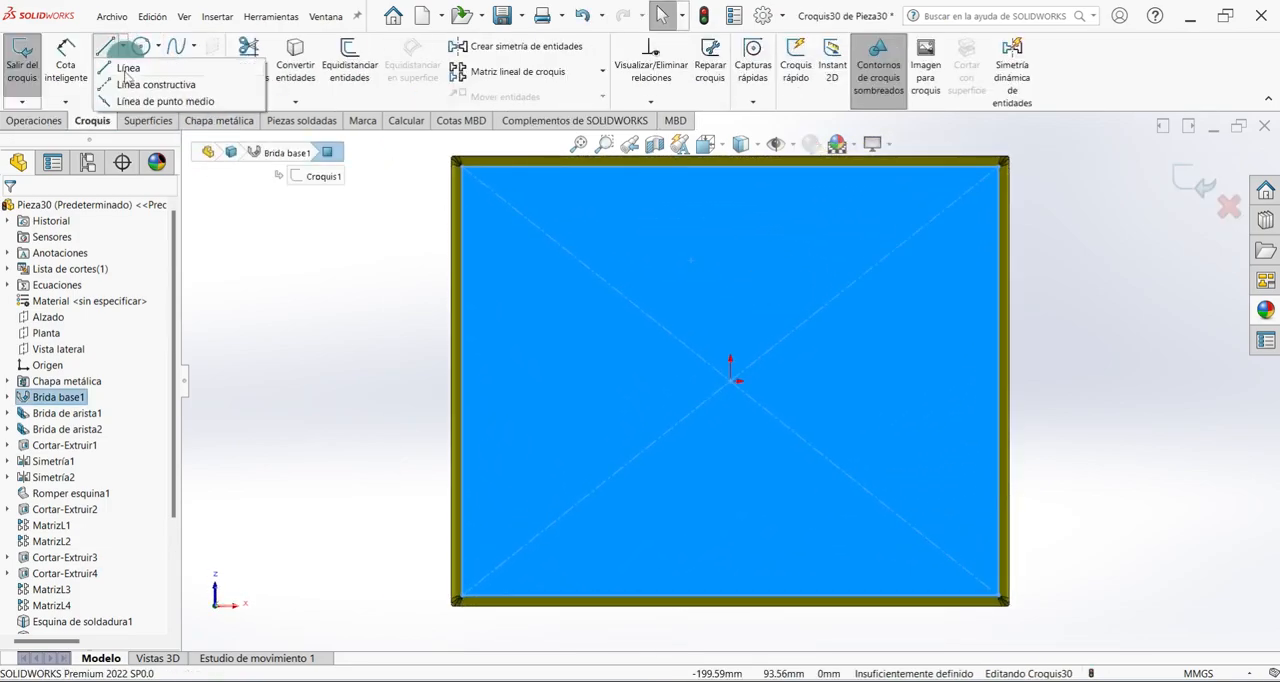
left_click(190, 88)
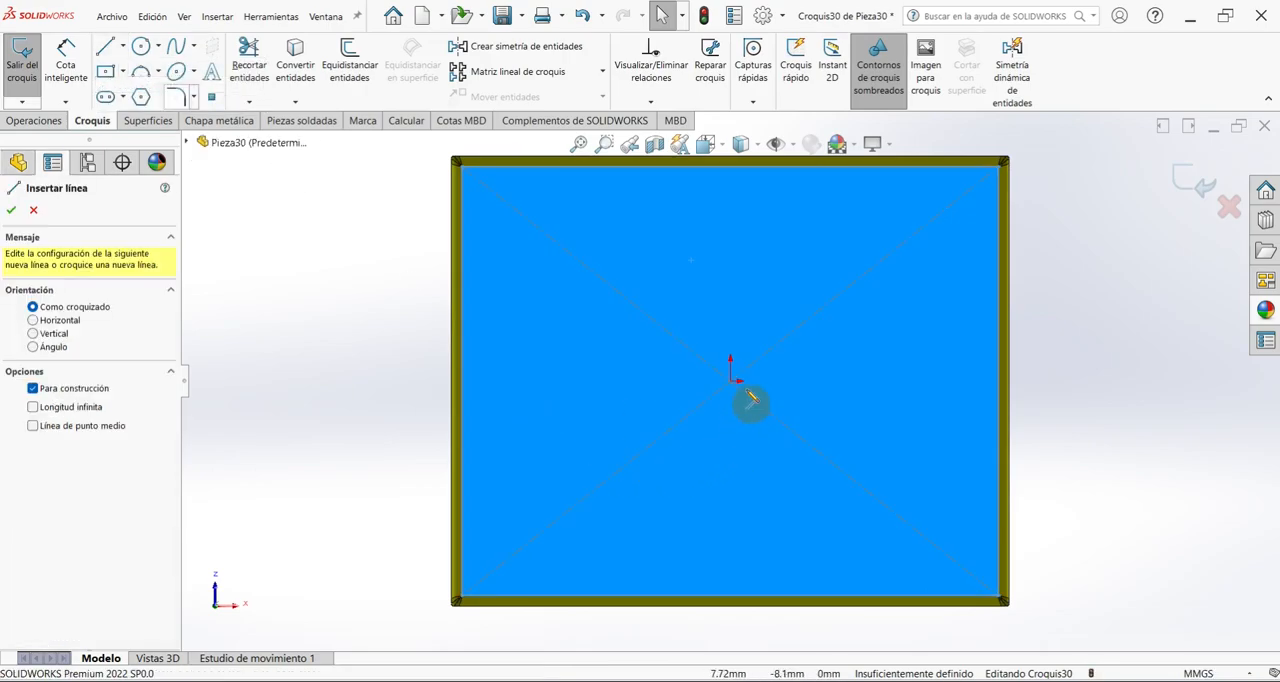
left_click(502, 380)
left_click(946, 380)
right_click(1123, 311)
left_click(1138, 326)
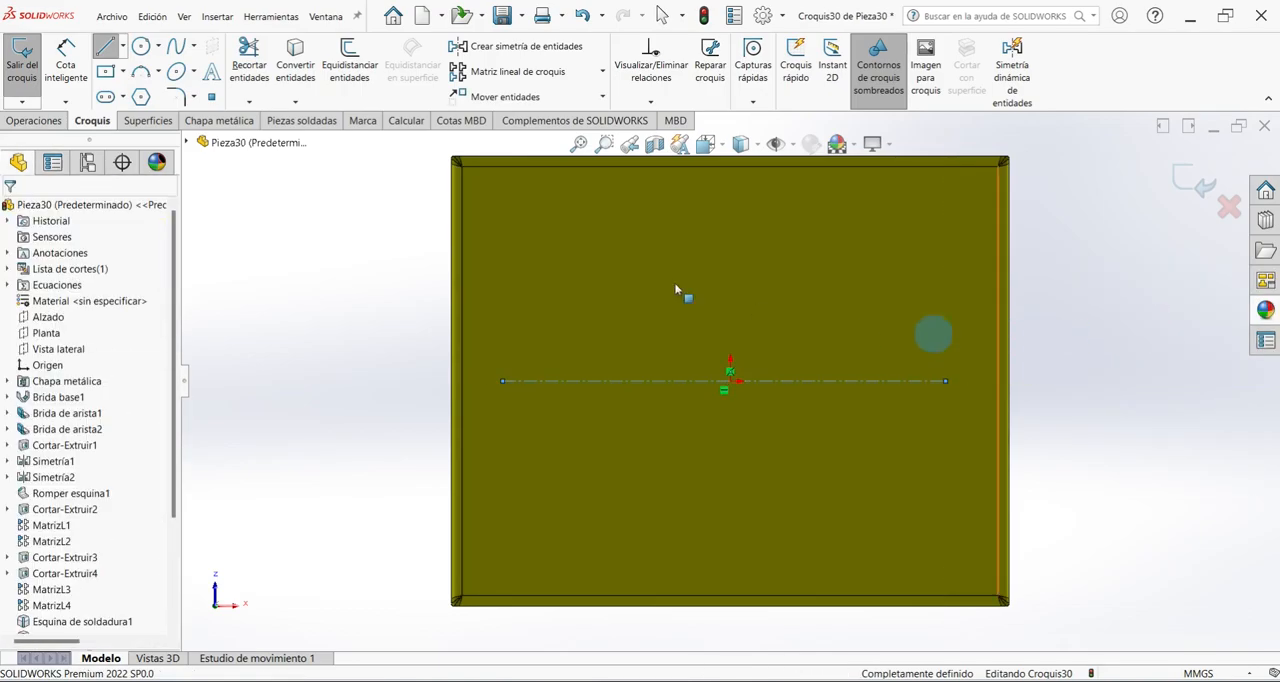
Dimension the construction line's length to 170 mm.
left_click(83, 97)
left_click(600, 380)
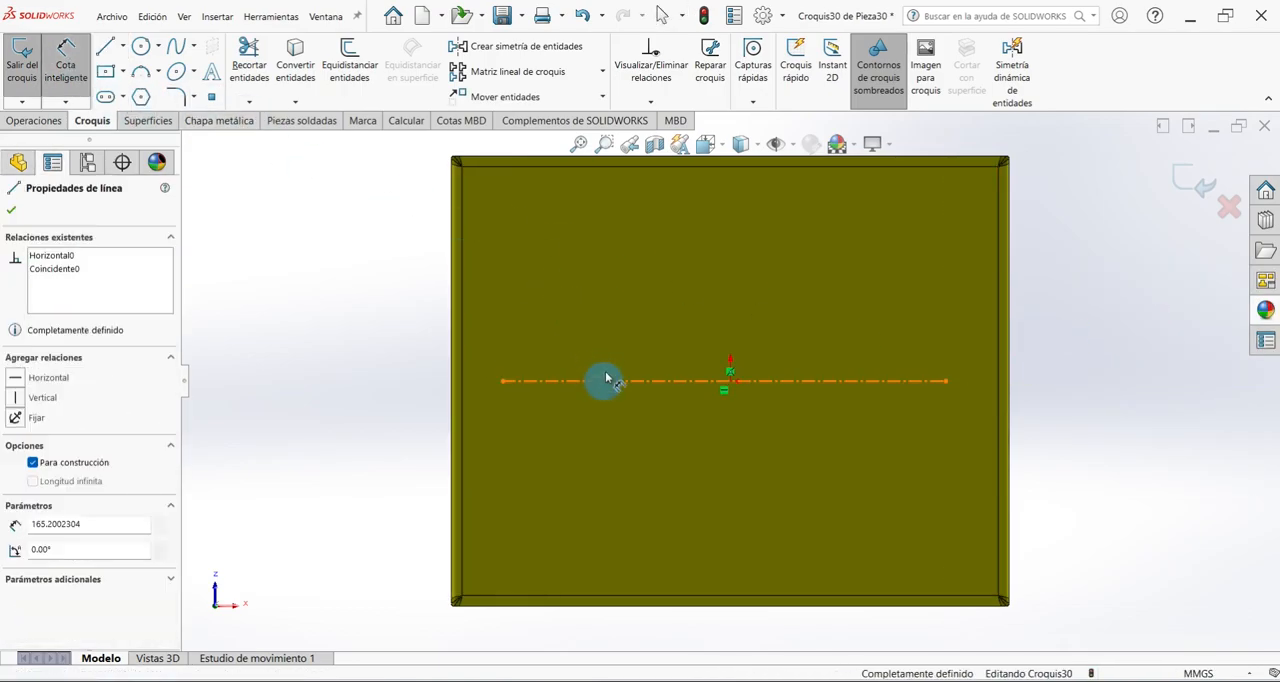
left_click(676, 350)
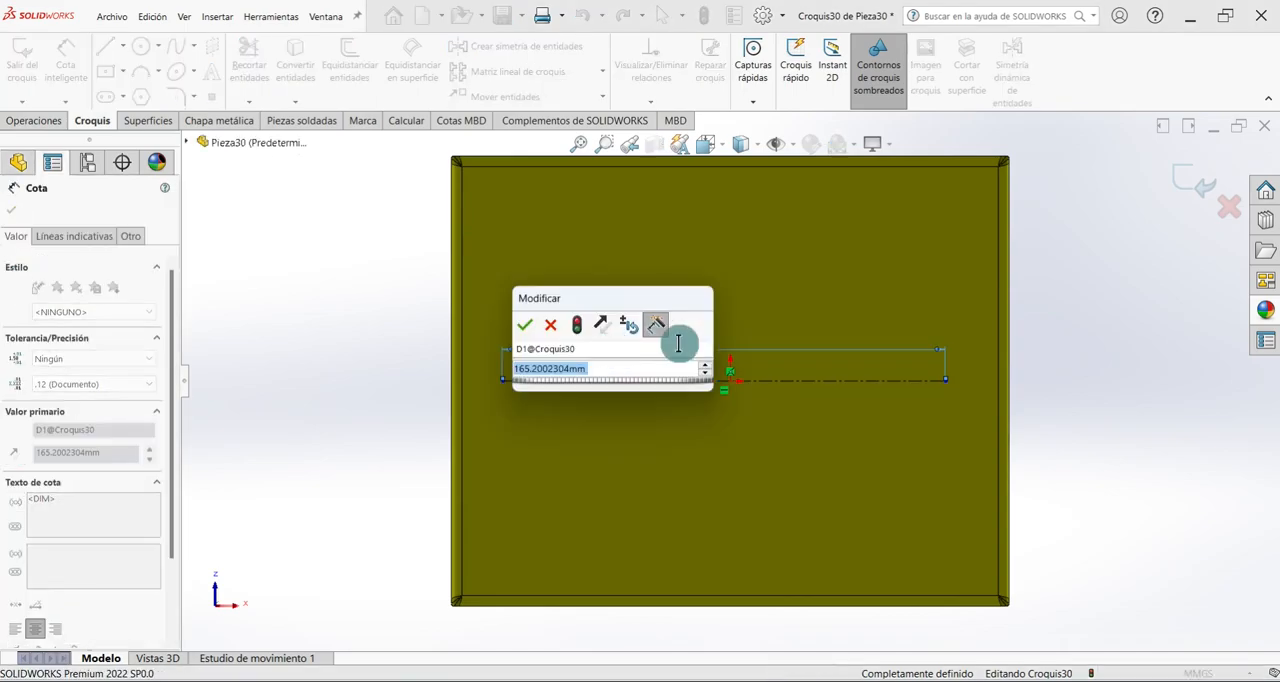
type("170")
key("Return")
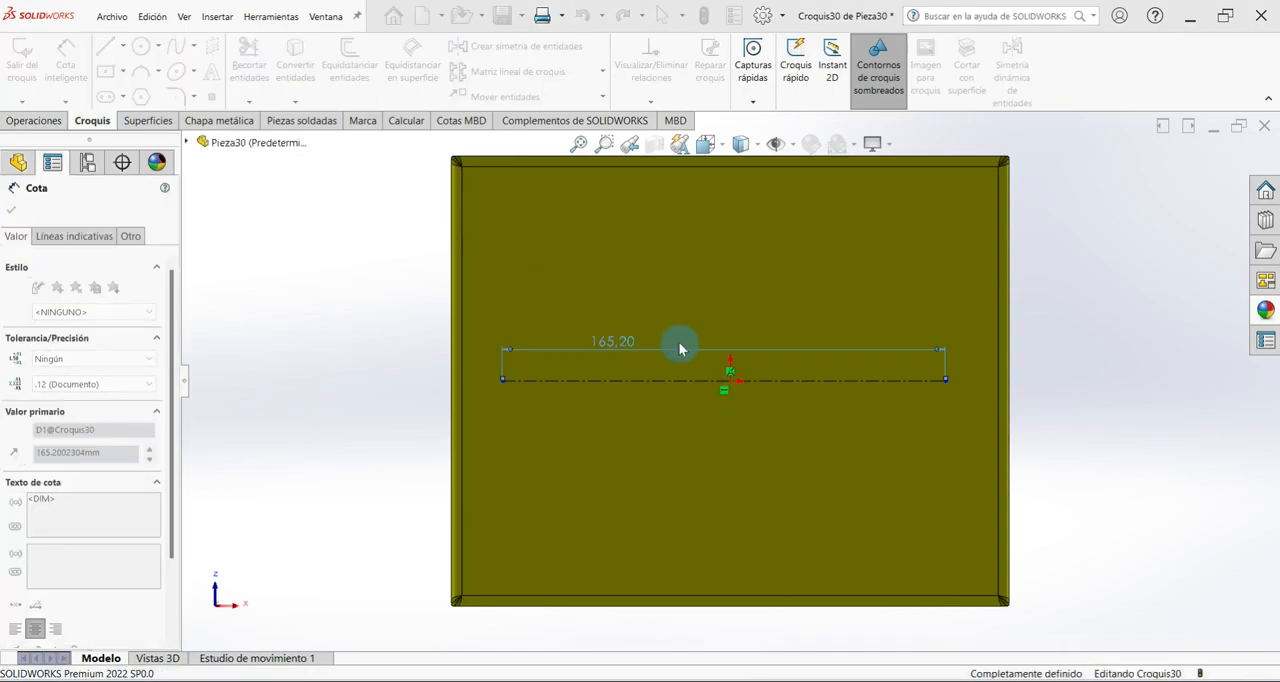
Dimension the construction line's left end 85 mm from the origin.
left_click(504, 386)
left_click(731, 382)
left_click(651, 423)
type("85")
key("Return")
Draw a circle centred on each end of the construction line, the left one with a radius of about 4.7 mm.
left_click(176, 97)
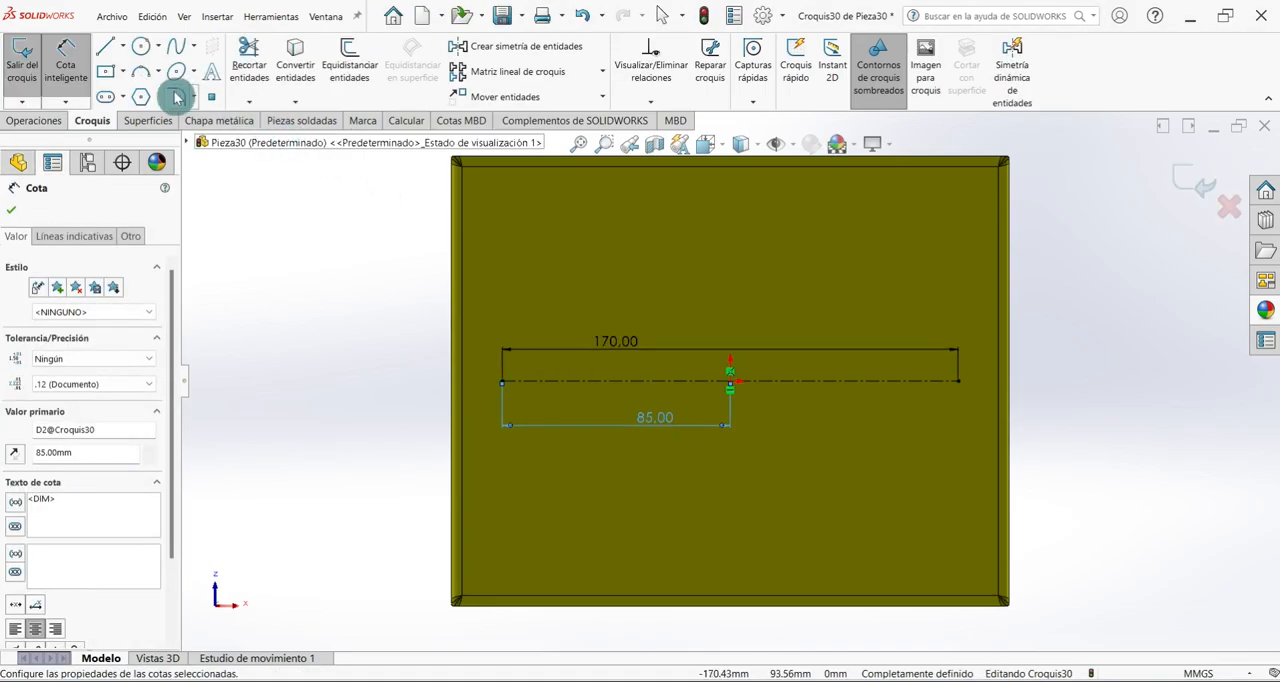
left_click(142, 50)
scroll(560, 340, "down", 3)
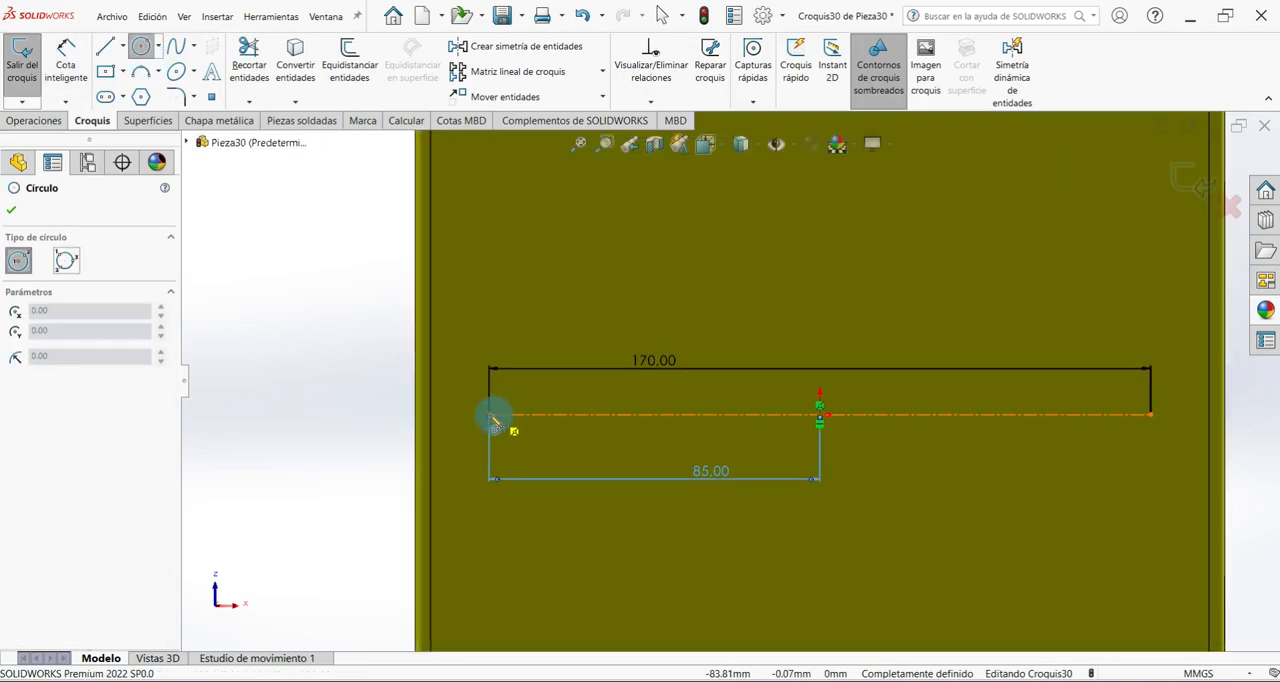
left_click_drag(489, 413, 507, 415)
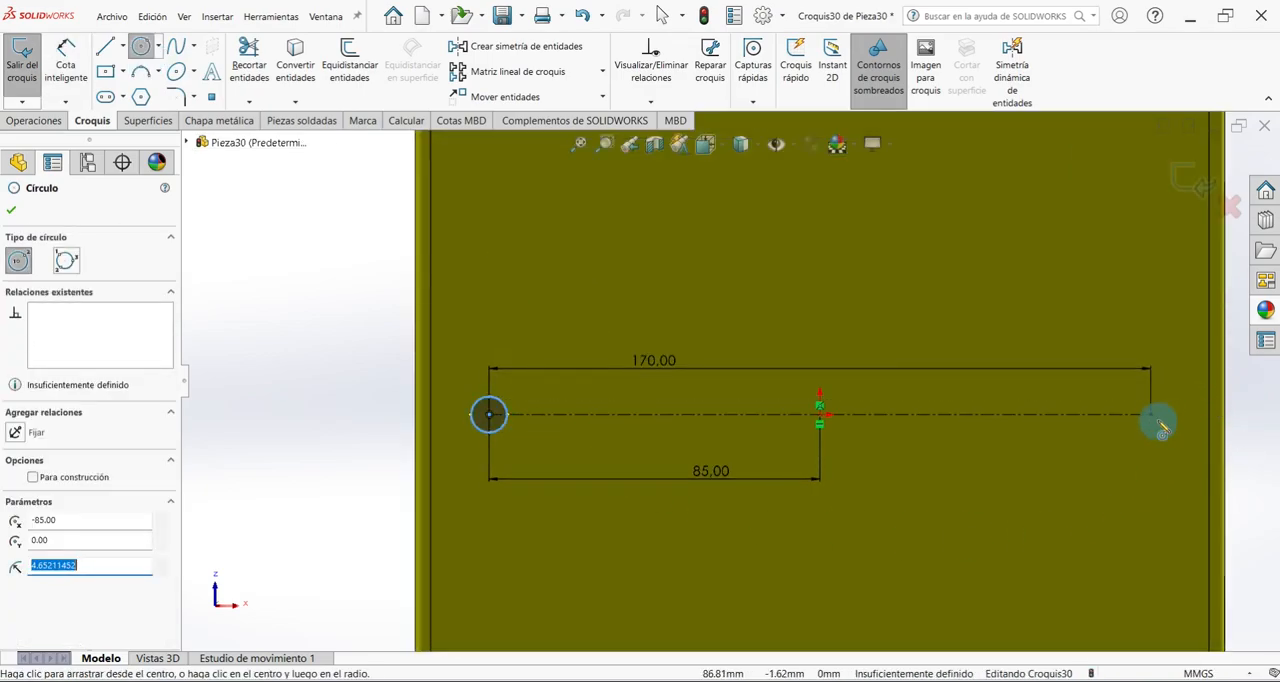
left_click_drag(1151, 414, 1170, 433)
Dimension both circles at the ends of the construction line to 3 mm diameter.
left_click(66, 55)
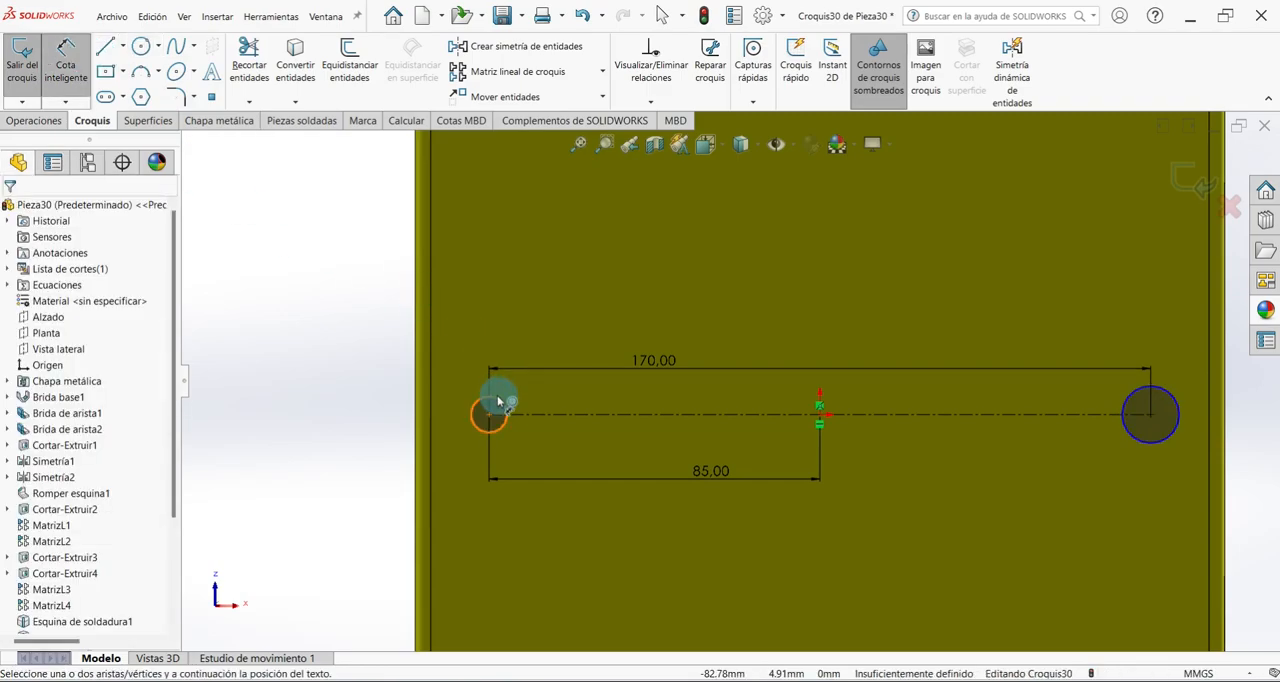
left_click(498, 401)
left_click(508, 385)
type("3")
key("Return")
left_click(1165, 403)
left_click(1170, 375)
type("3")
key("Return")
Draw a second horizontal construction line about 170 mm long, about 73 mm above the first and aligned with its ends.
scroll(820, 300, "up", 4)
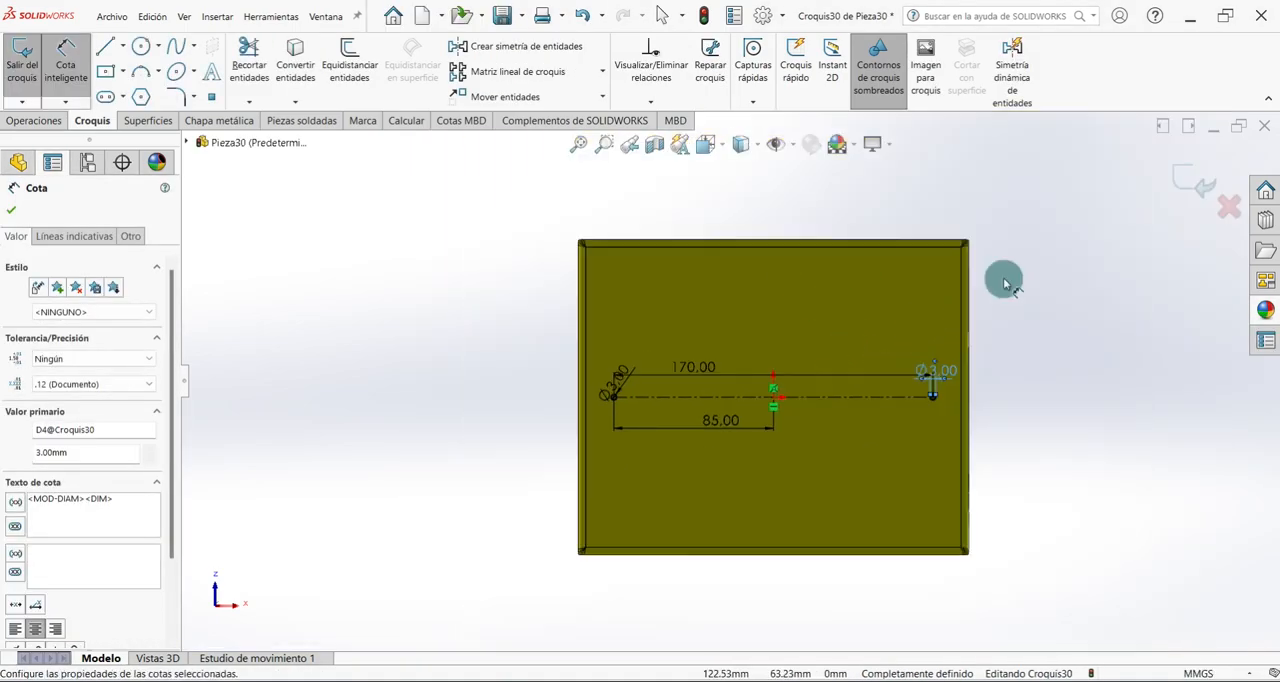
scroll(990, 269, "down", 2)
left_click(123, 46)
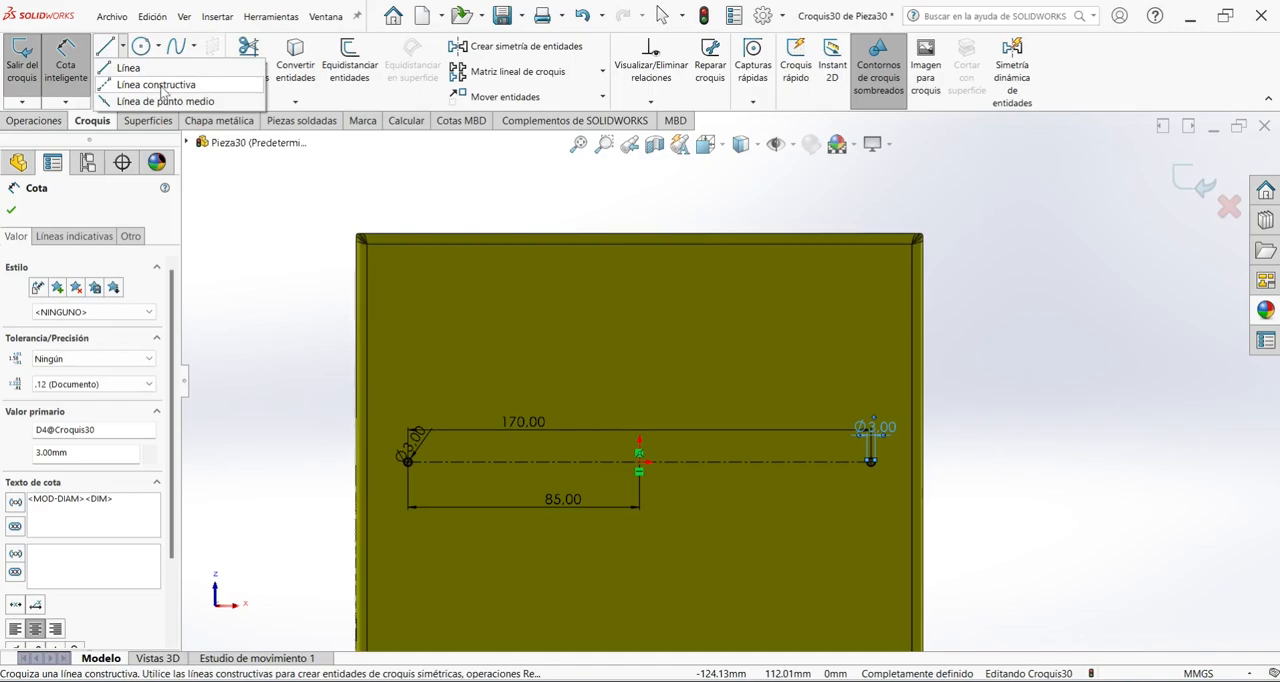
left_click(130, 83)
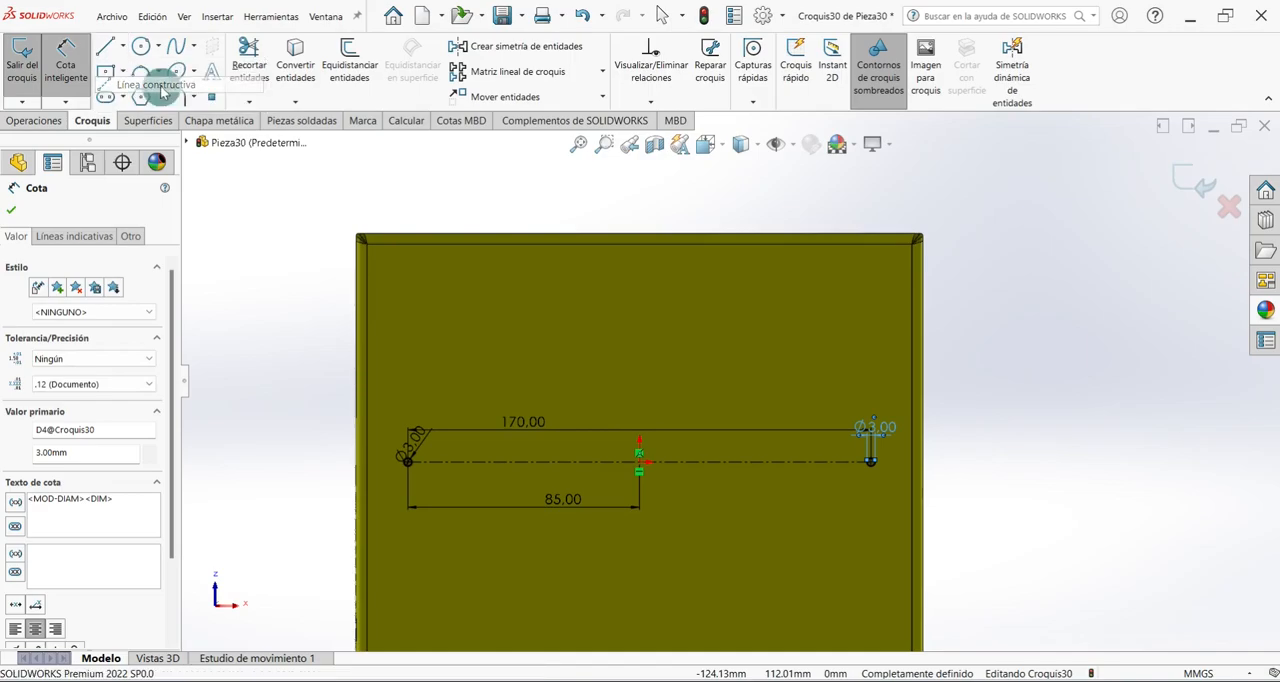
left_click(409, 265)
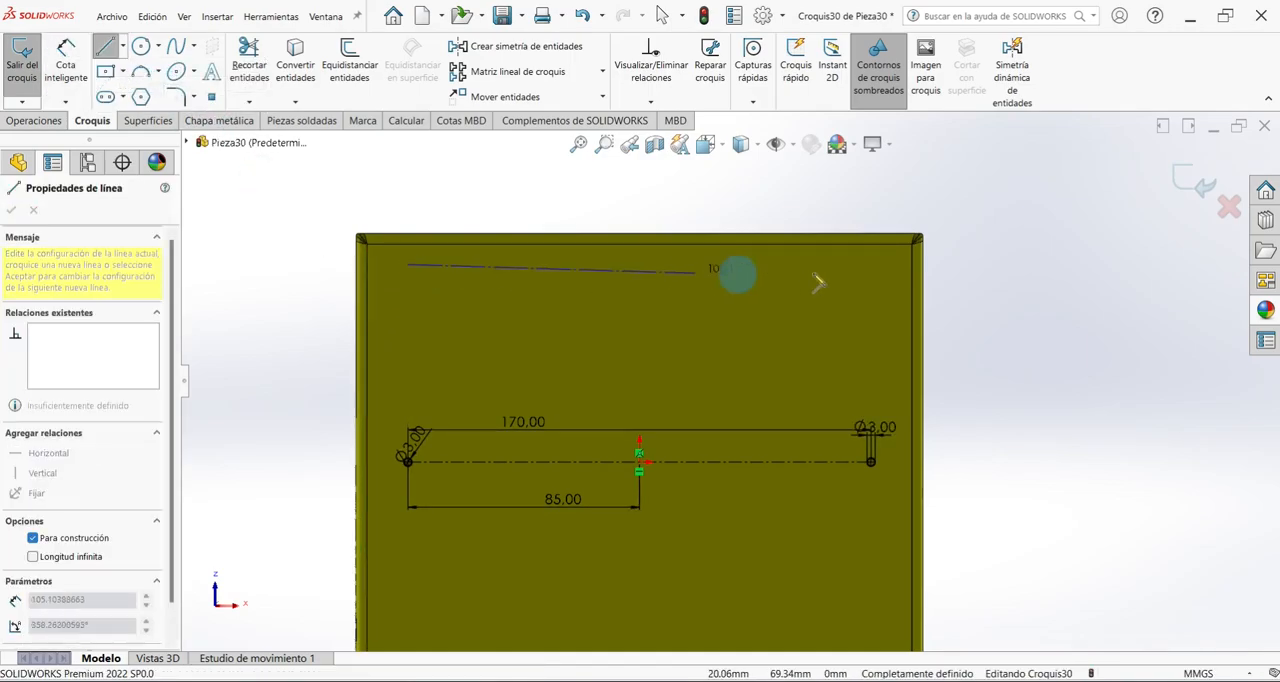
left_click(872, 265)
key("Escape")
Set the distance between the two construction lines to 70 mm.
left_click(68, 60)
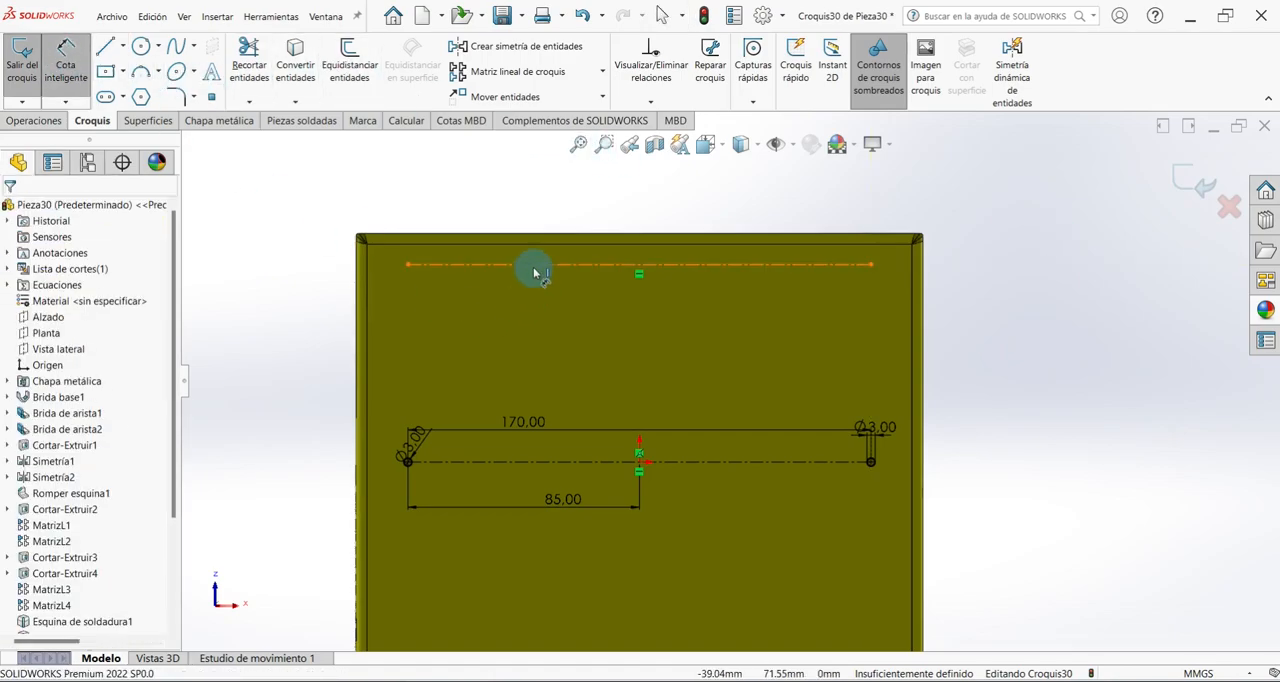
left_click(534, 267)
left_click(551, 461)
left_click(574, 365)
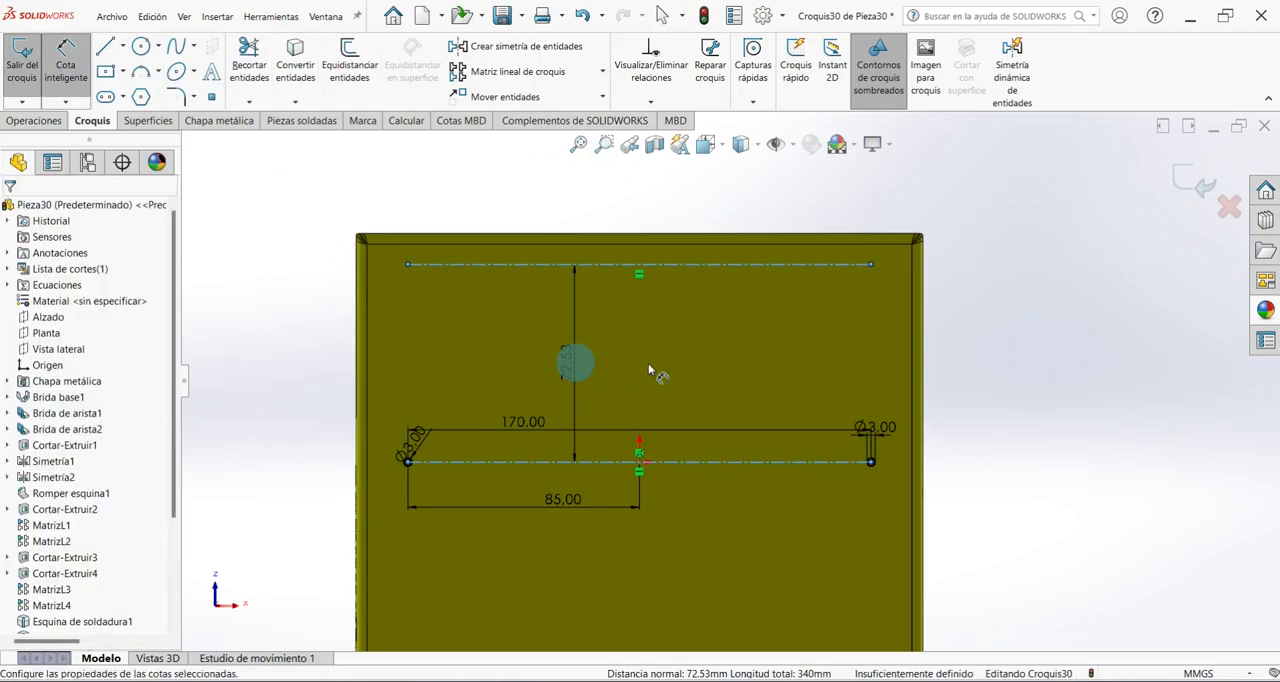
type("70")
key("Return")
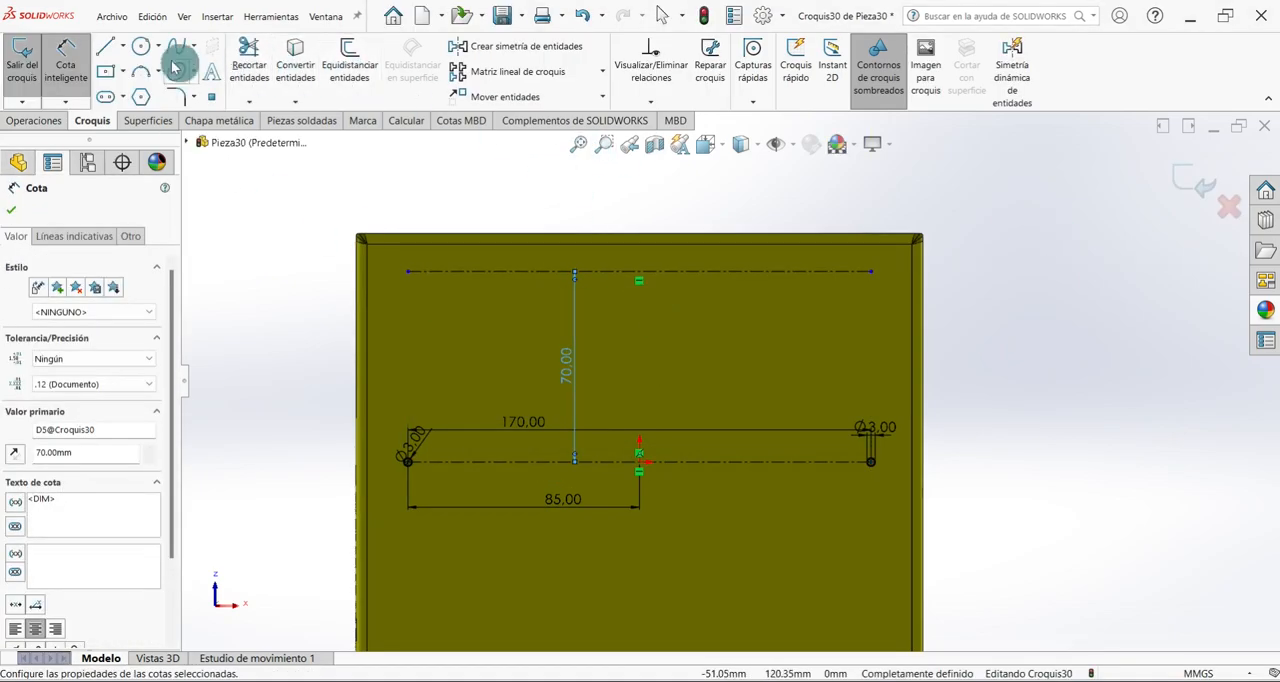
Draw circles on the upper construction line's left end, midpoint and right end, the first two with radii of about 3.7 and 4 mm.
left_click(141, 46)
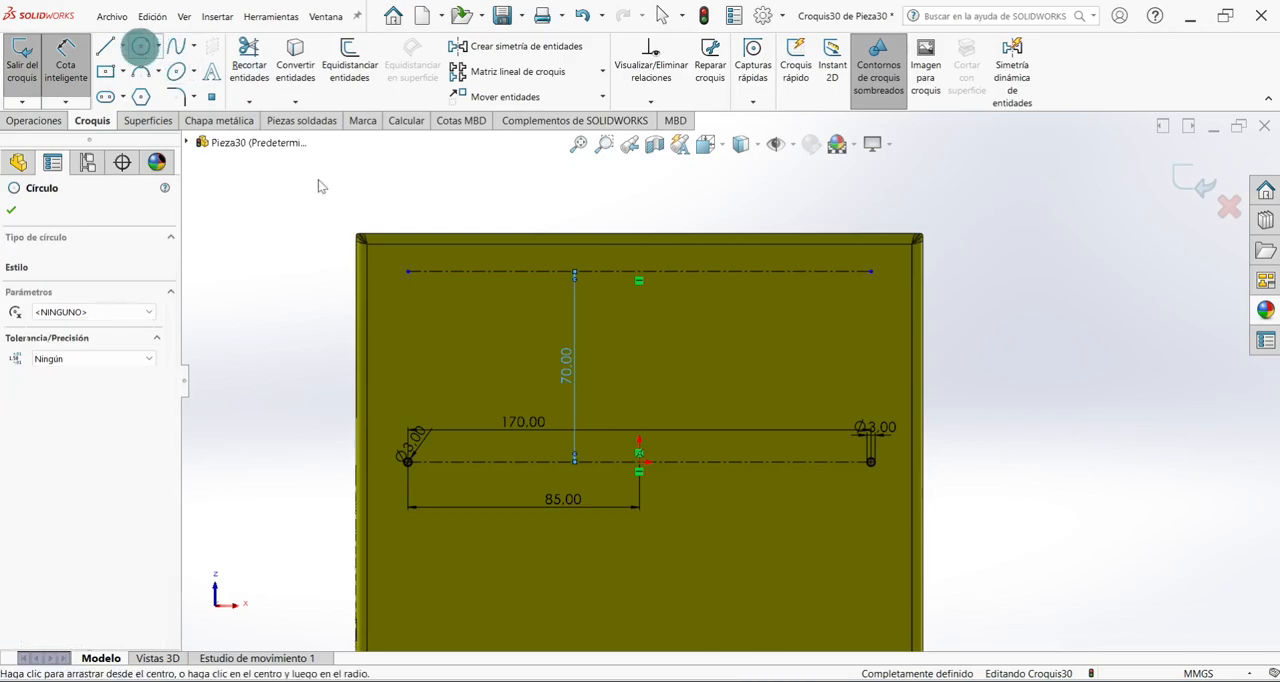
left_click(407, 271)
left_click(414, 277)
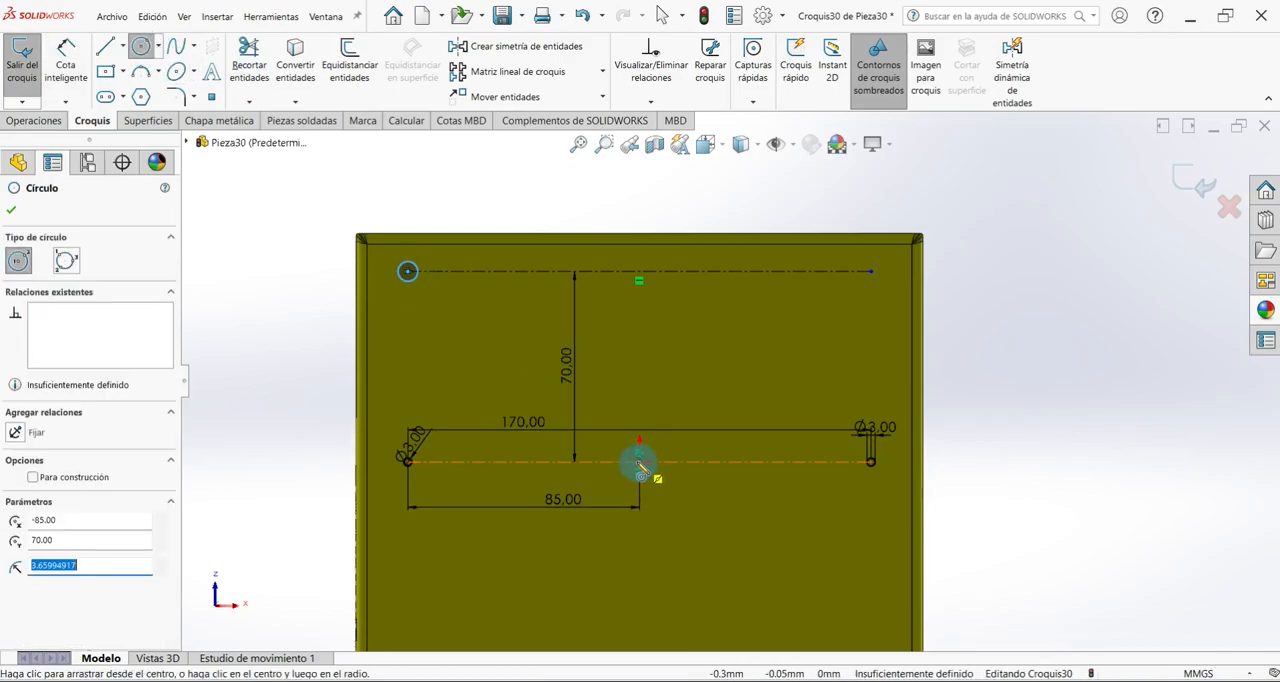
left_click(642, 273)
left_click(648, 287)
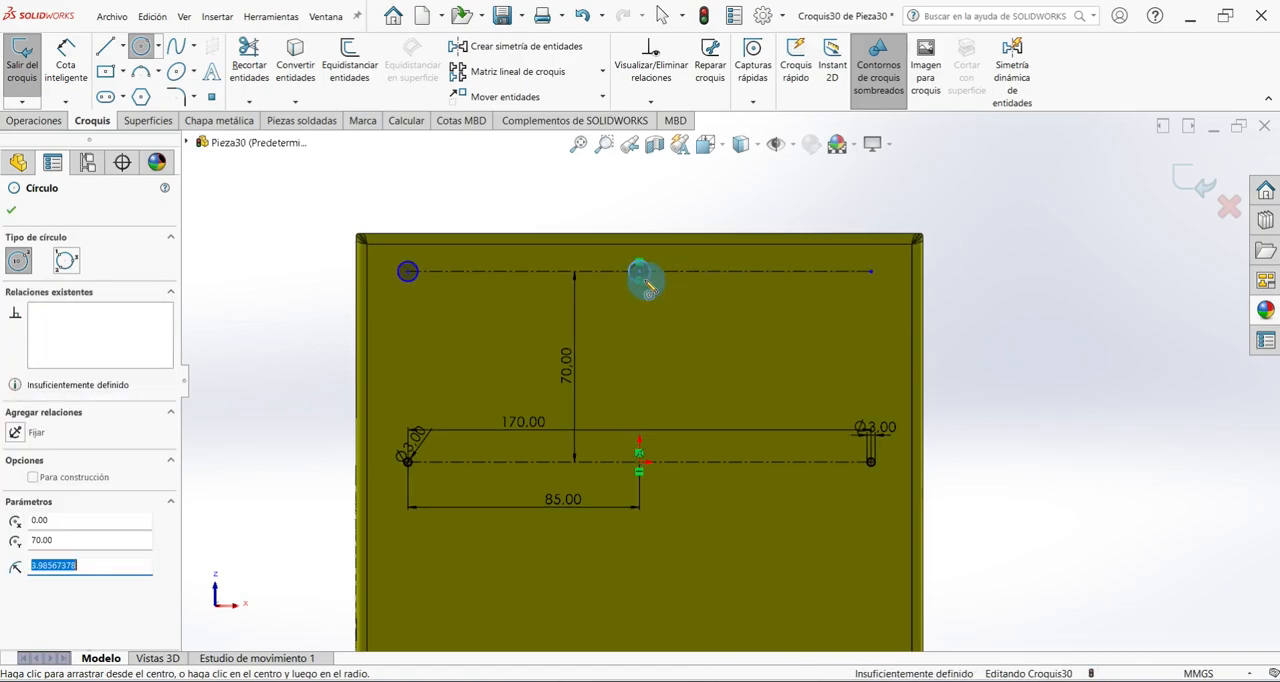
left_click(870, 271)
left_click(886, 281)
Dimension the left and middle circles on the upper construction line to 3 mm diameter.
left_click(65, 62)
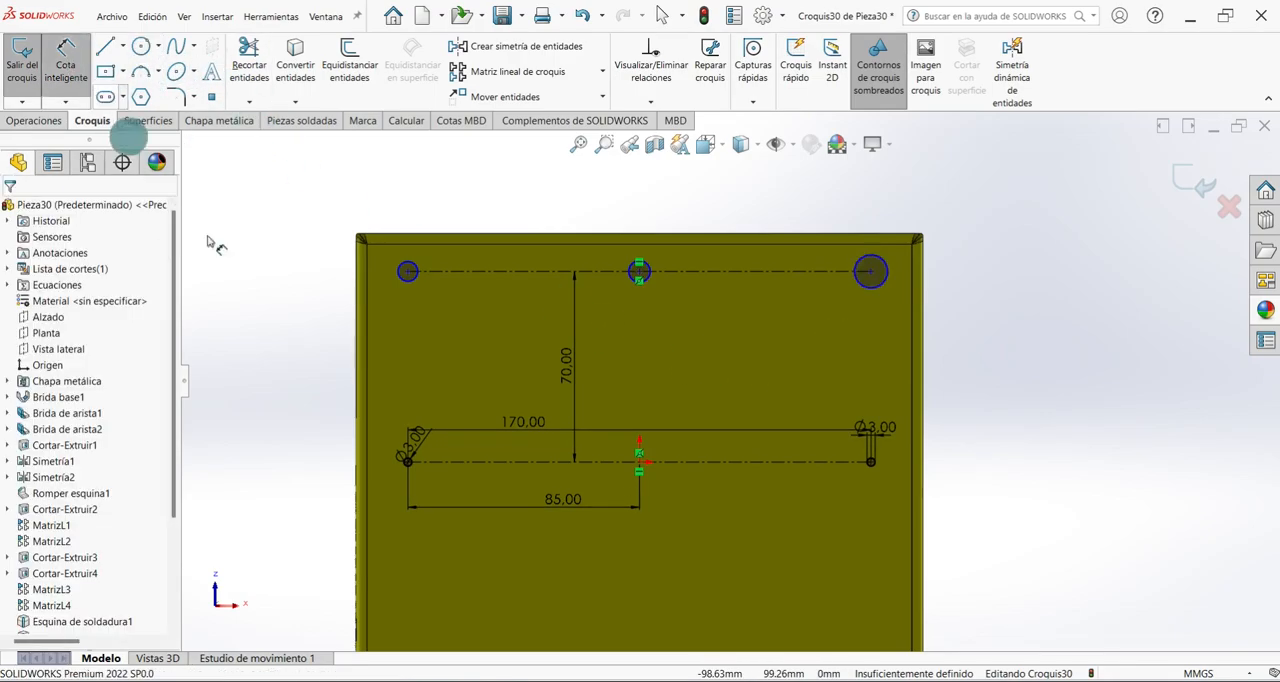
left_click(407, 284)
left_click(434, 309)
type("3")
key("Return")
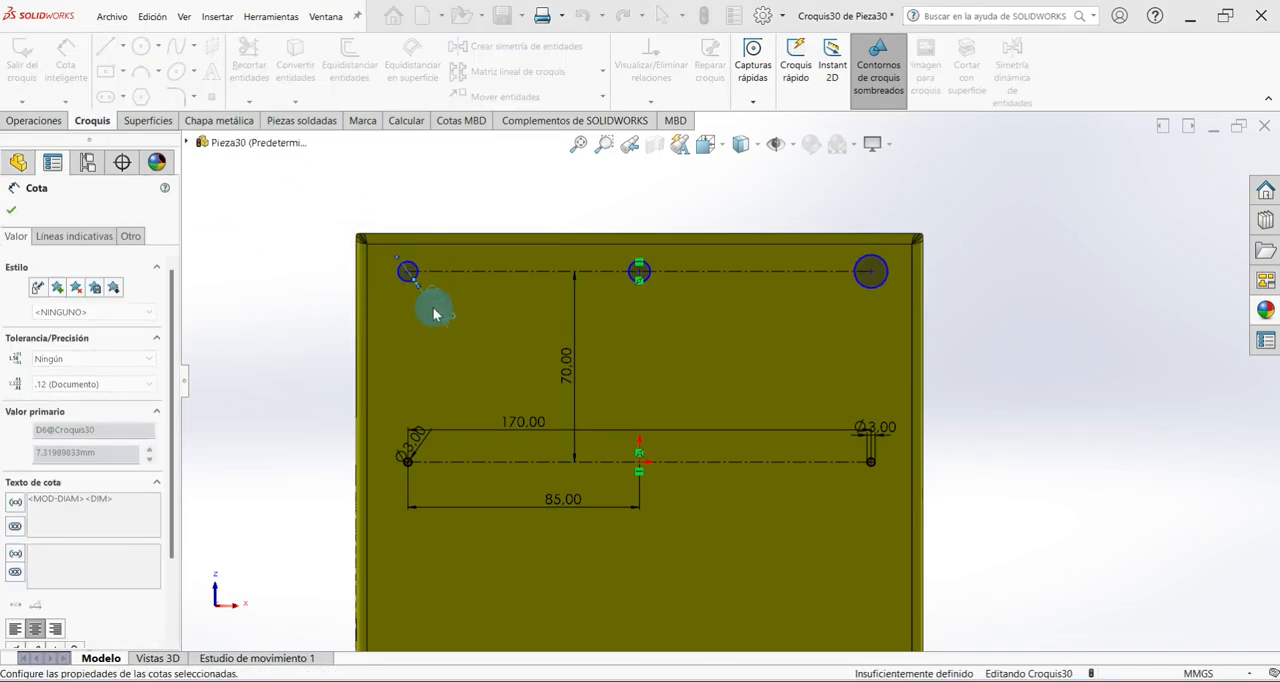
left_click(668, 292)
left_click(649, 278)
left_click(672, 304)
type("3.00mm")
key("Return")
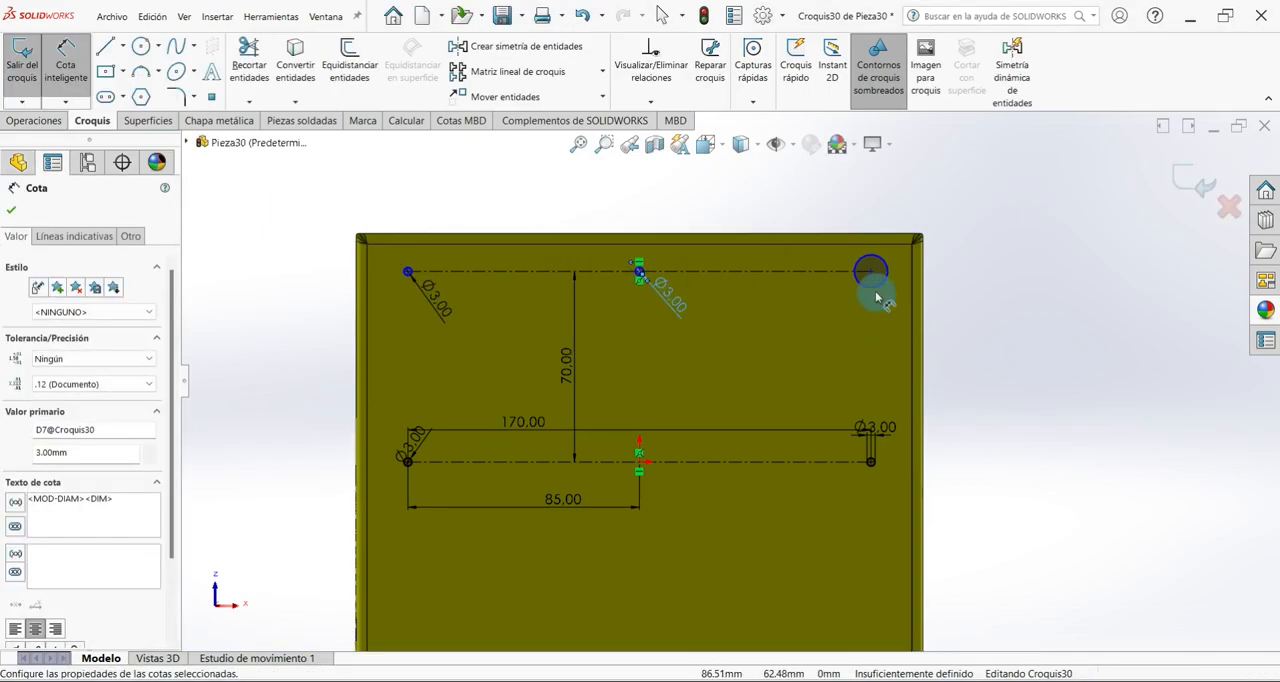
Dimension the right circle on the upper construction line to 3 mm diameter.
left_click(872, 280)
left_click(881, 310)
type("3")
key("Return")
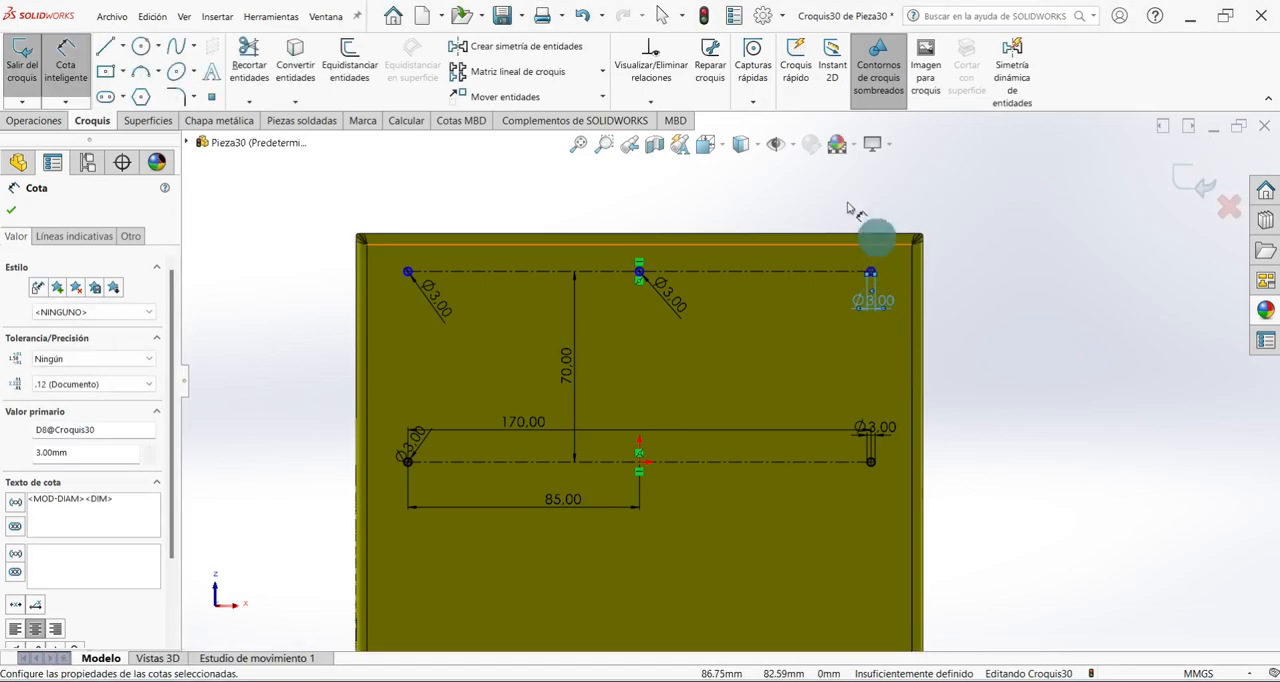
Mirror the three circles on the upper construction line about the lower construction line, keeping the originals.
left_click(500, 57)
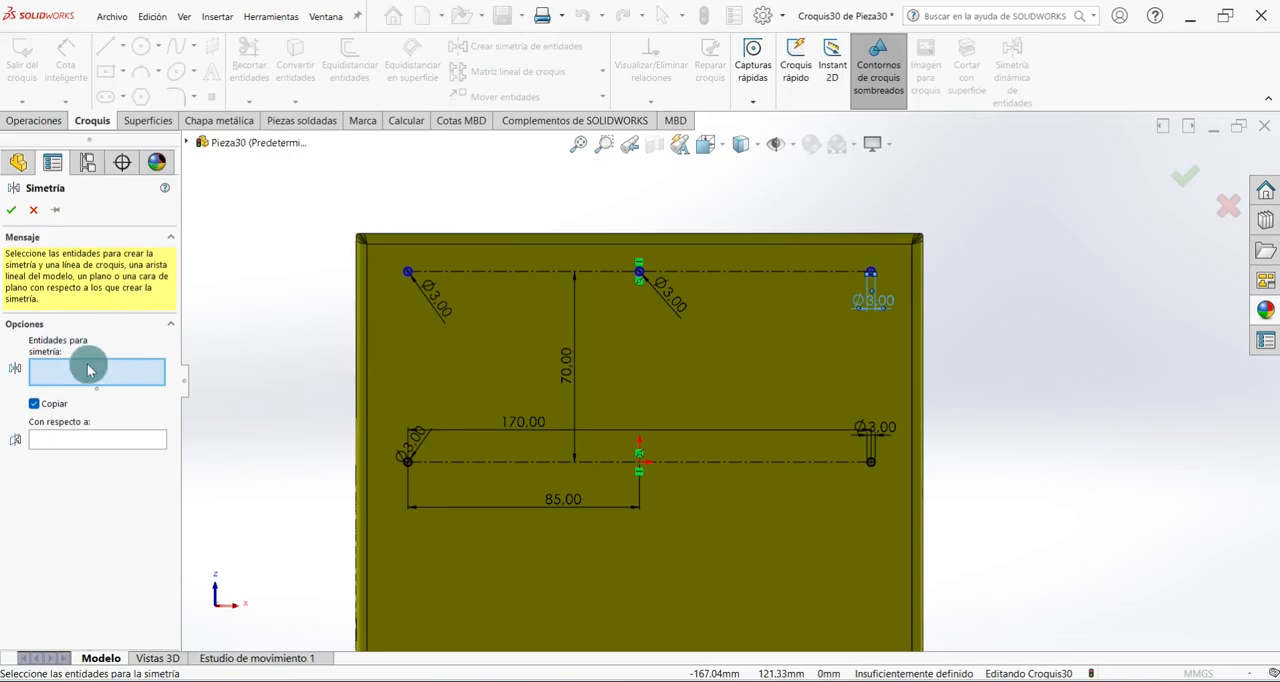
left_click(407, 274)
scroll(664, 256, "down", 3)
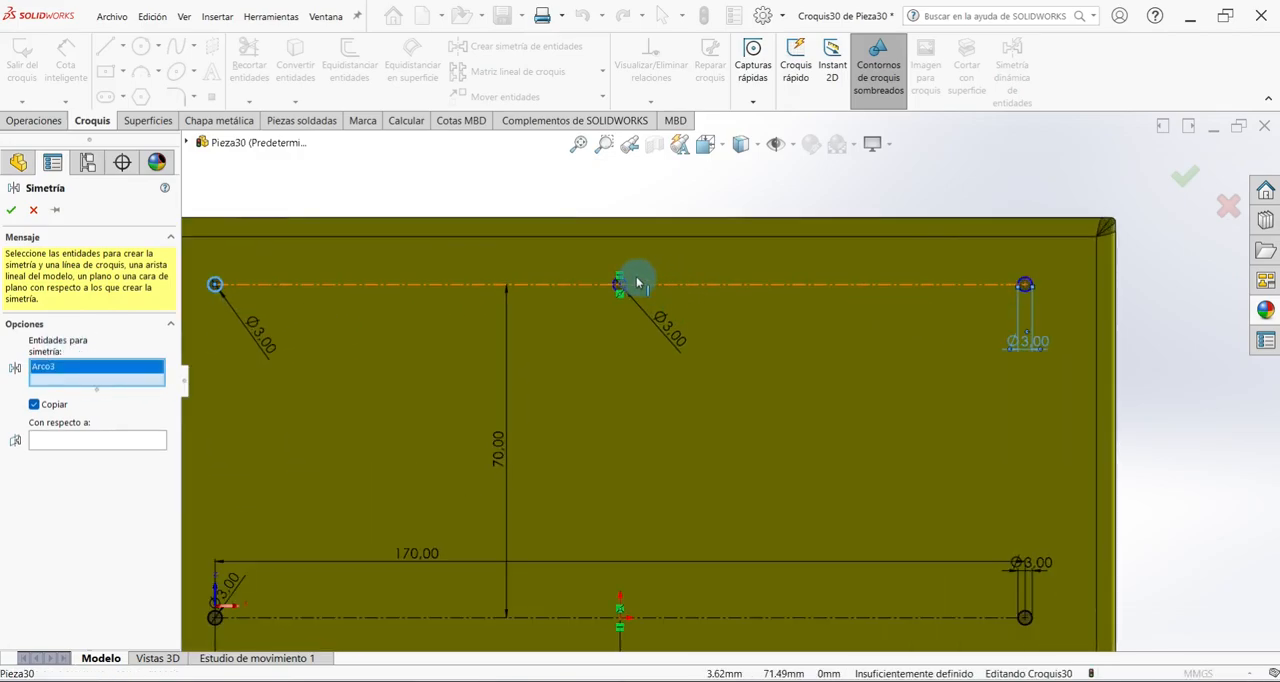
left_click(624, 285)
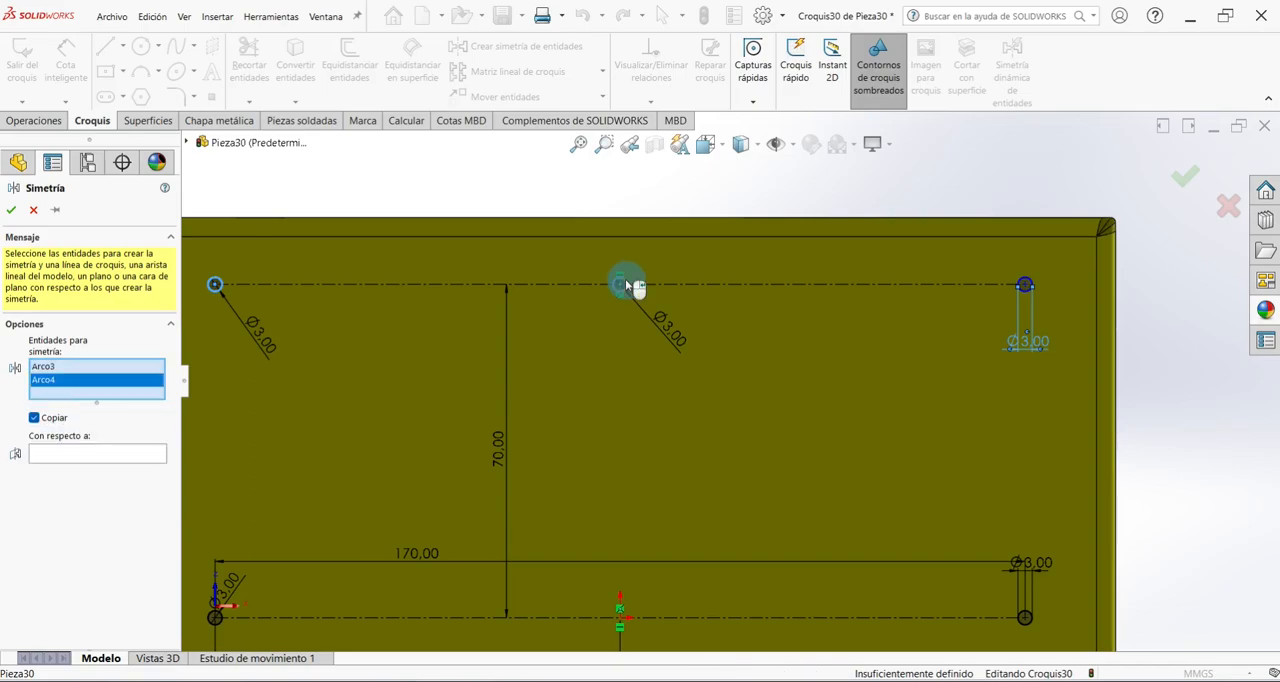
left_click(1026, 285)
scroll(744, 343, "up", 2)
scroll(744, 343, "up", 1)
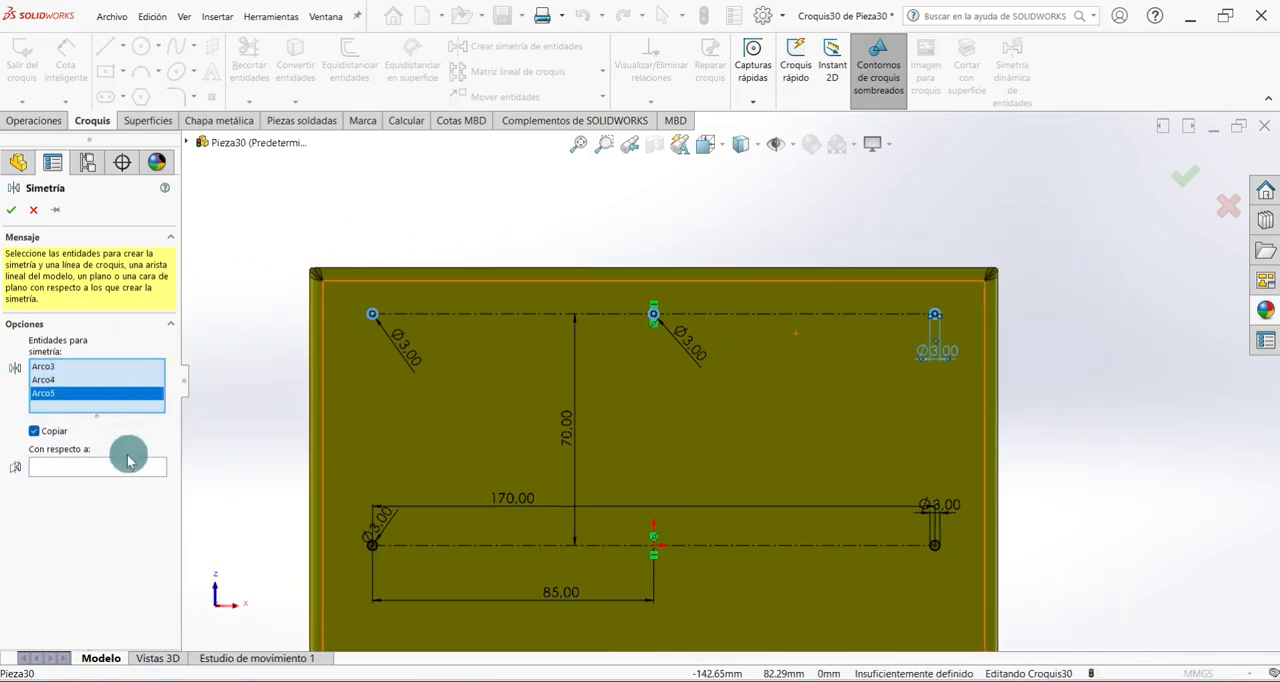
left_click(62, 467)
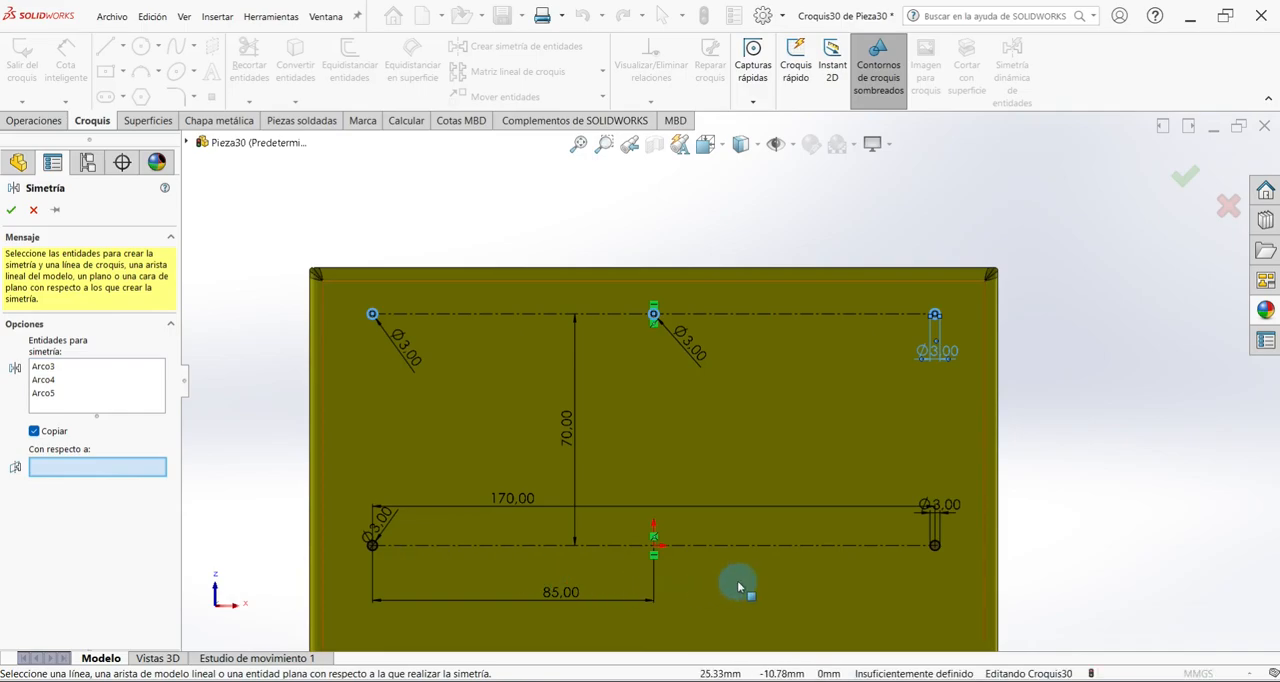
left_click(546, 543)
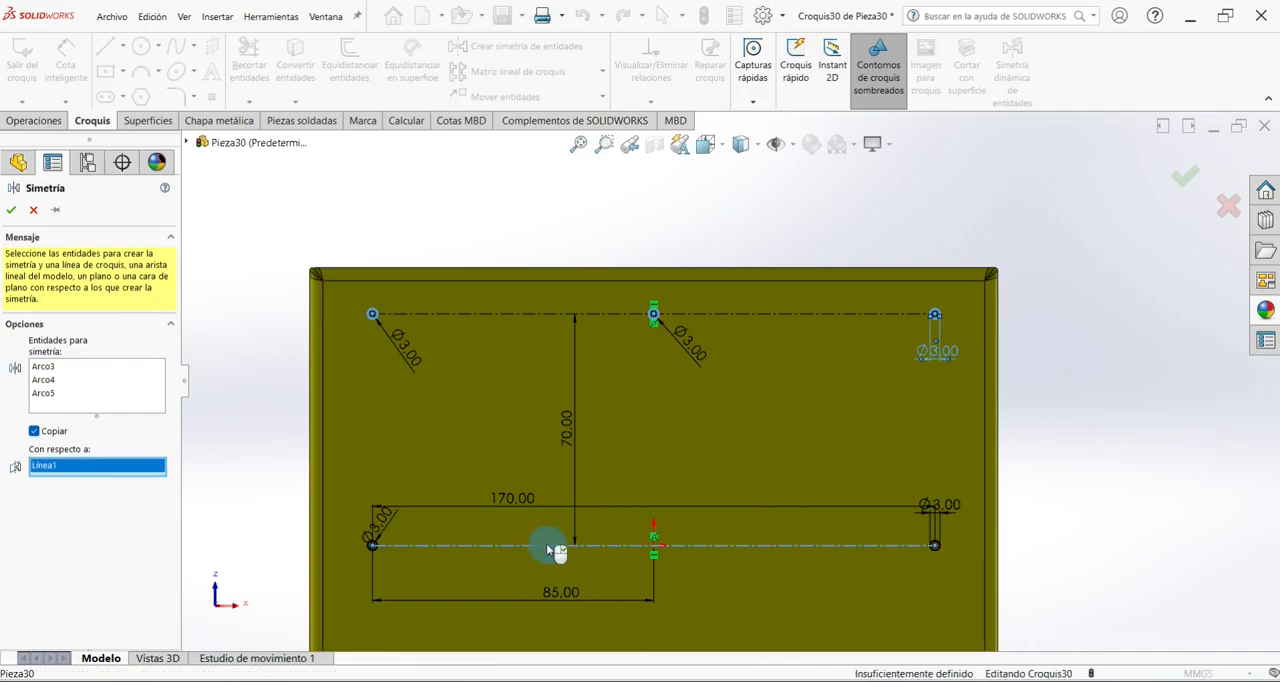
scroll(628, 467, "up", 4)
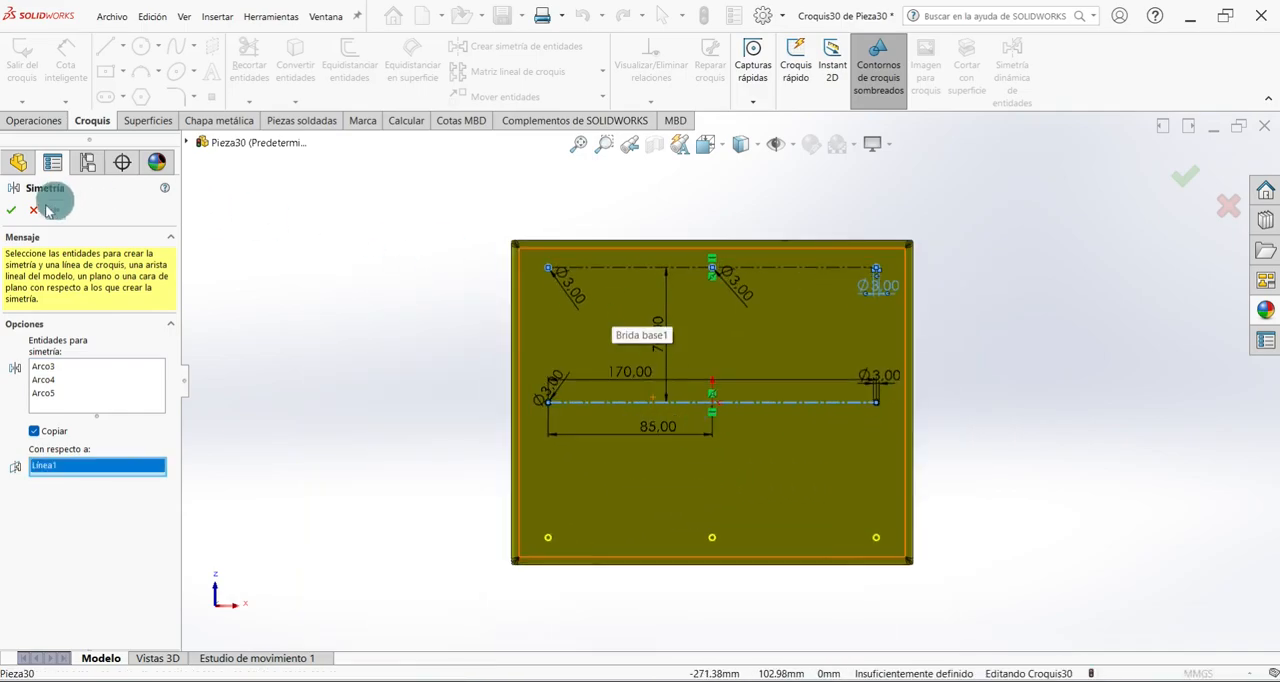
left_click(13, 210)
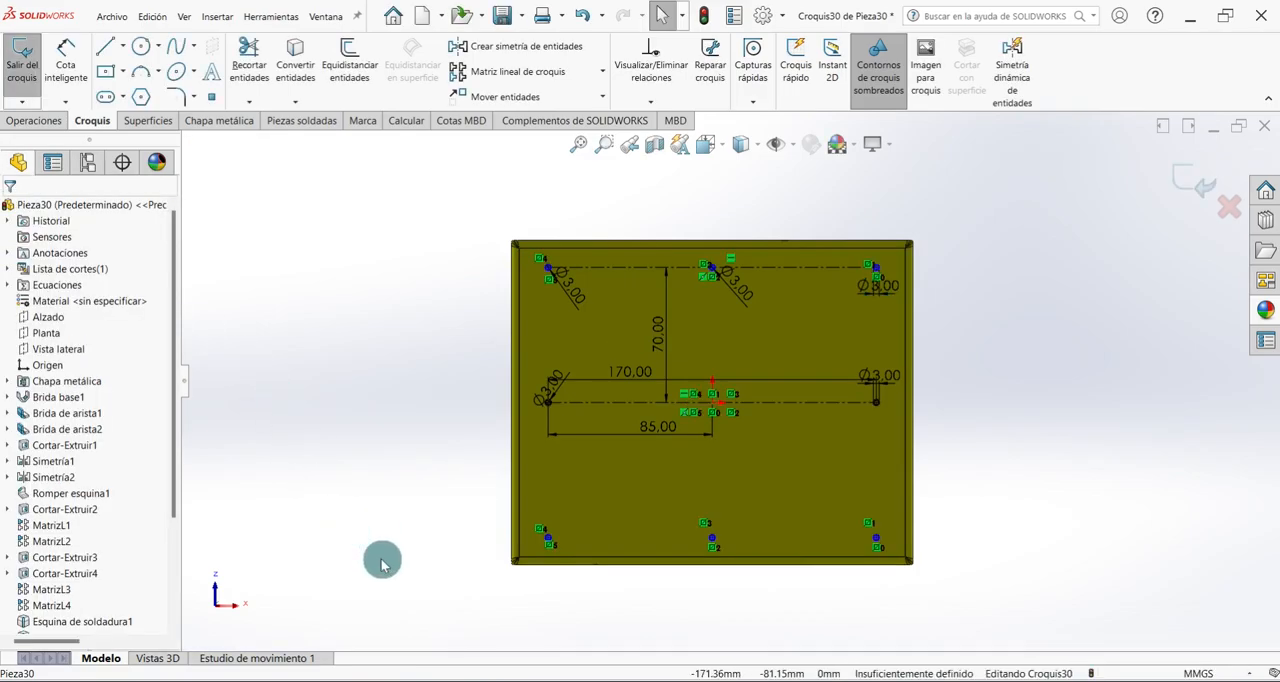
Exit the hole sketch and cut its circles through the box bottom with a 10 mm deep extruded normal cut.
scroll(530, 517, "up", 2)
mouse_move(652, 417)
middle_mouse_down()
mouse_move(620, 437)
mouse_move(616, 467)
middle_mouse_up()
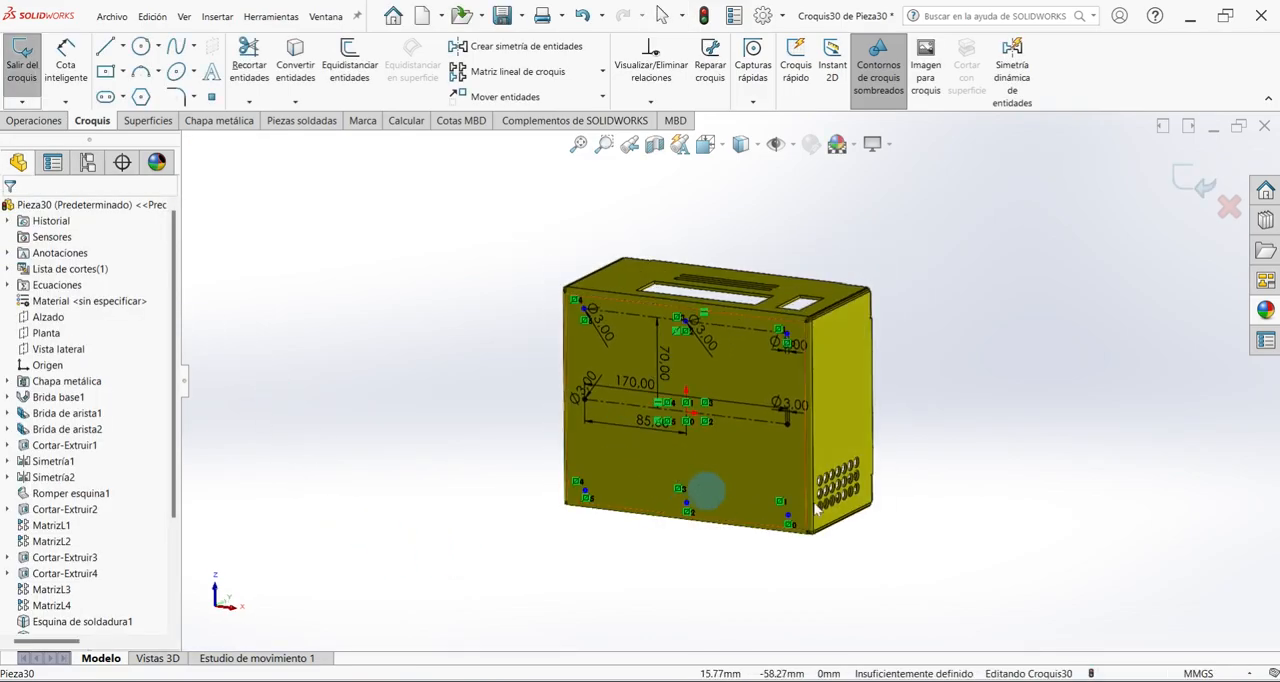
left_click(1181, 183)
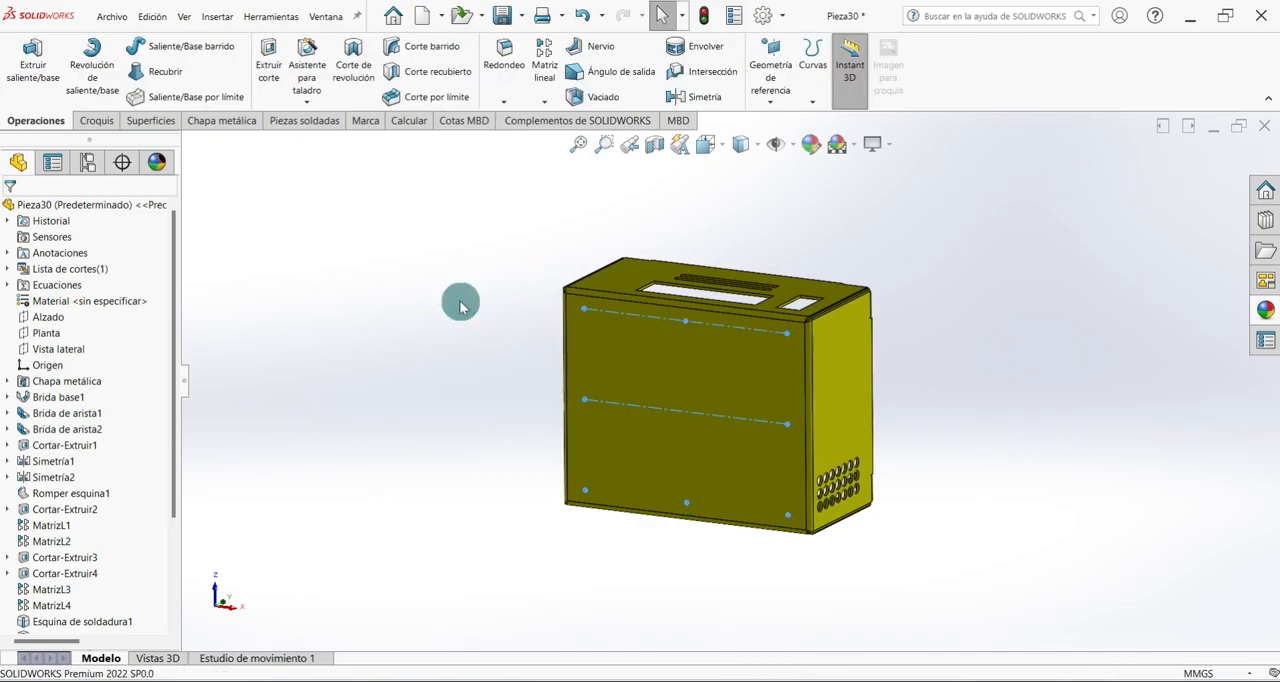
left_click(200, 122)
left_click(436, 229)
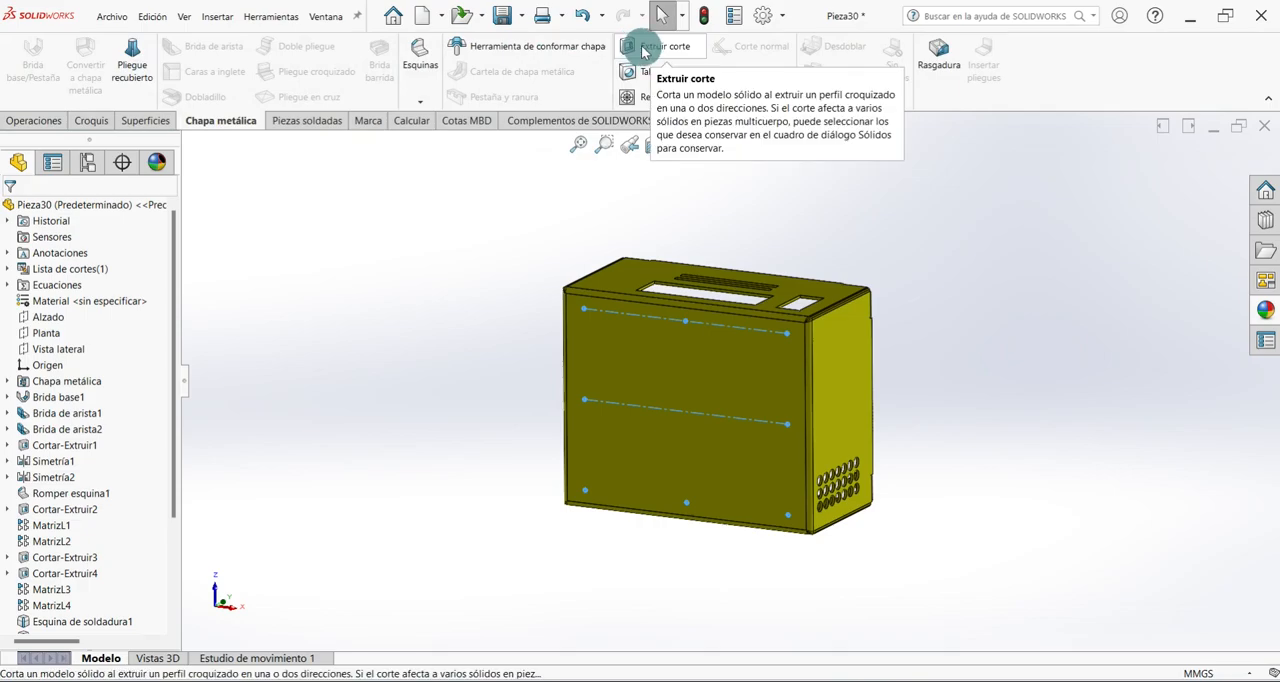
left_click(643, 52)
middle_click_drag(666, 437, 738, 405)
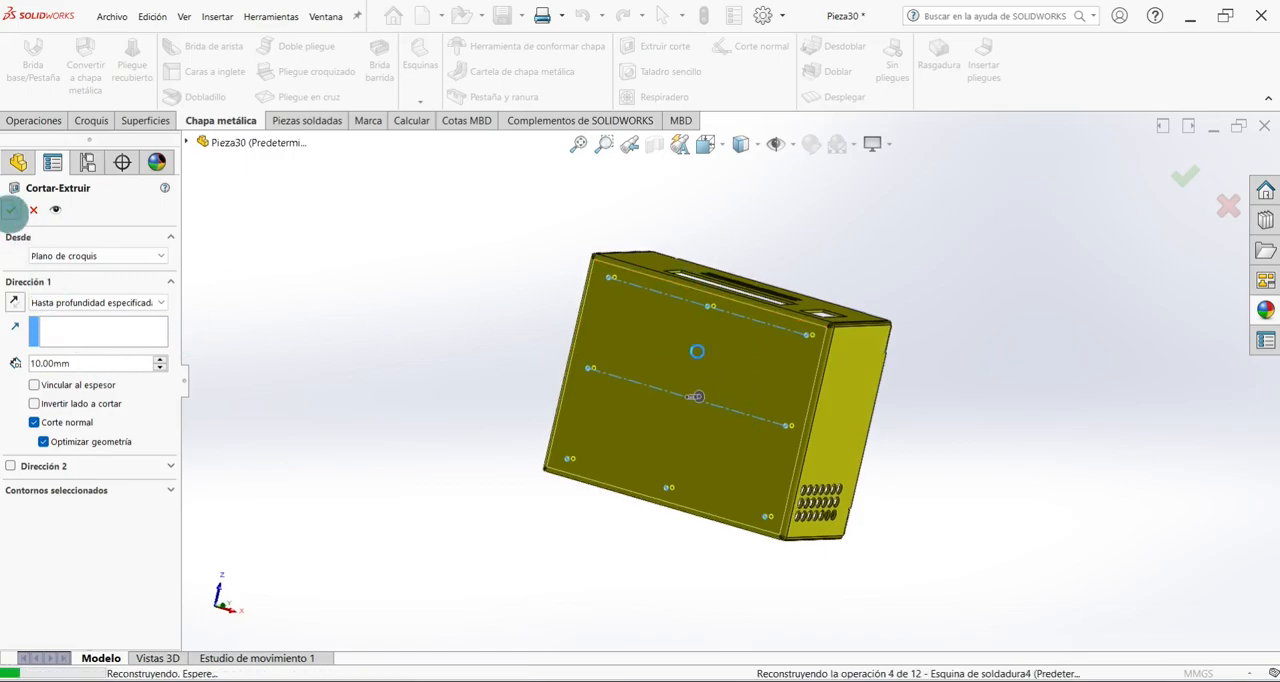
Inspect the finished box from several angles and return it to the isometric view.
scroll(660, 338, "down", 5)
scroll(657, 338, "up", 2)
middle_click_drag(657, 338, 532, 580)
key("ctrl+7")
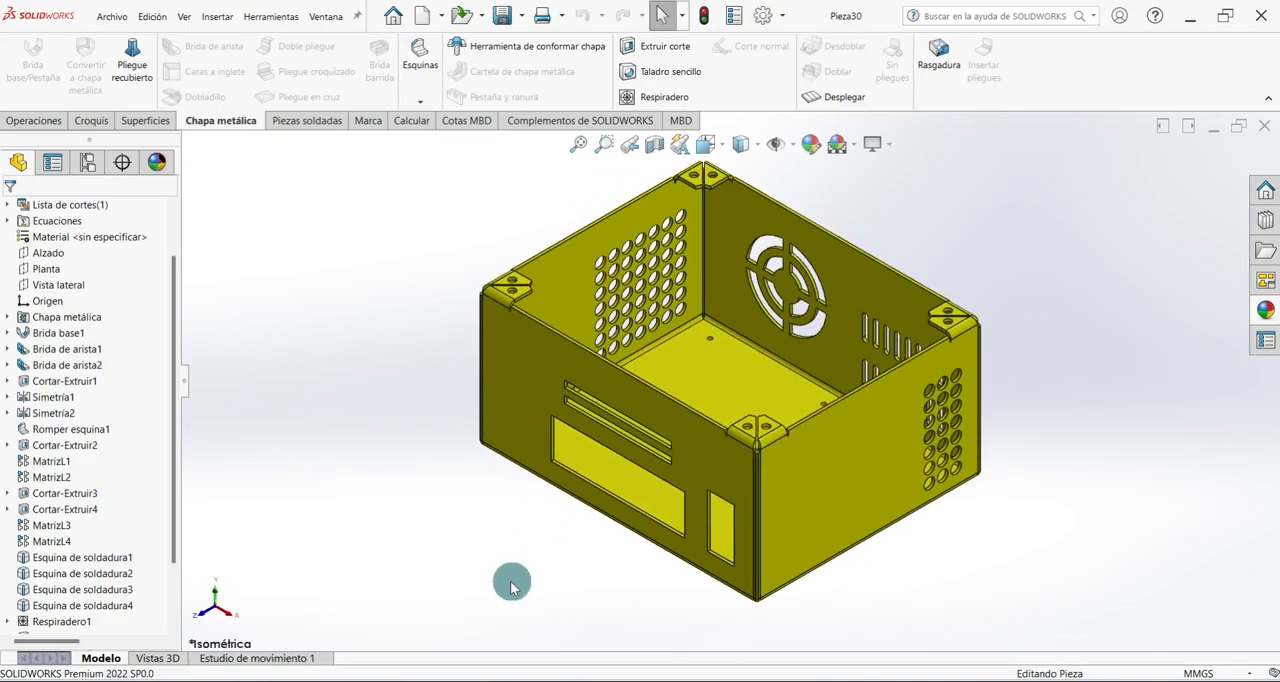
middle_click_drag(543, 609, 463, 585)
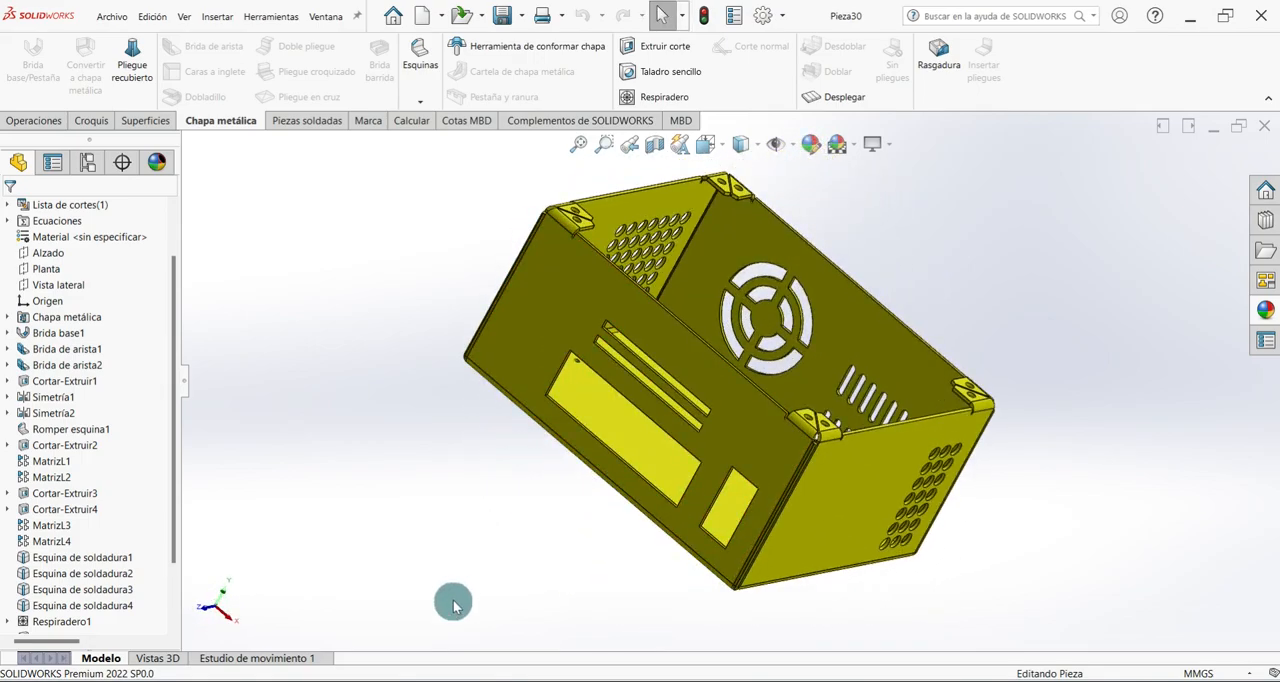
key("ctrl+7")
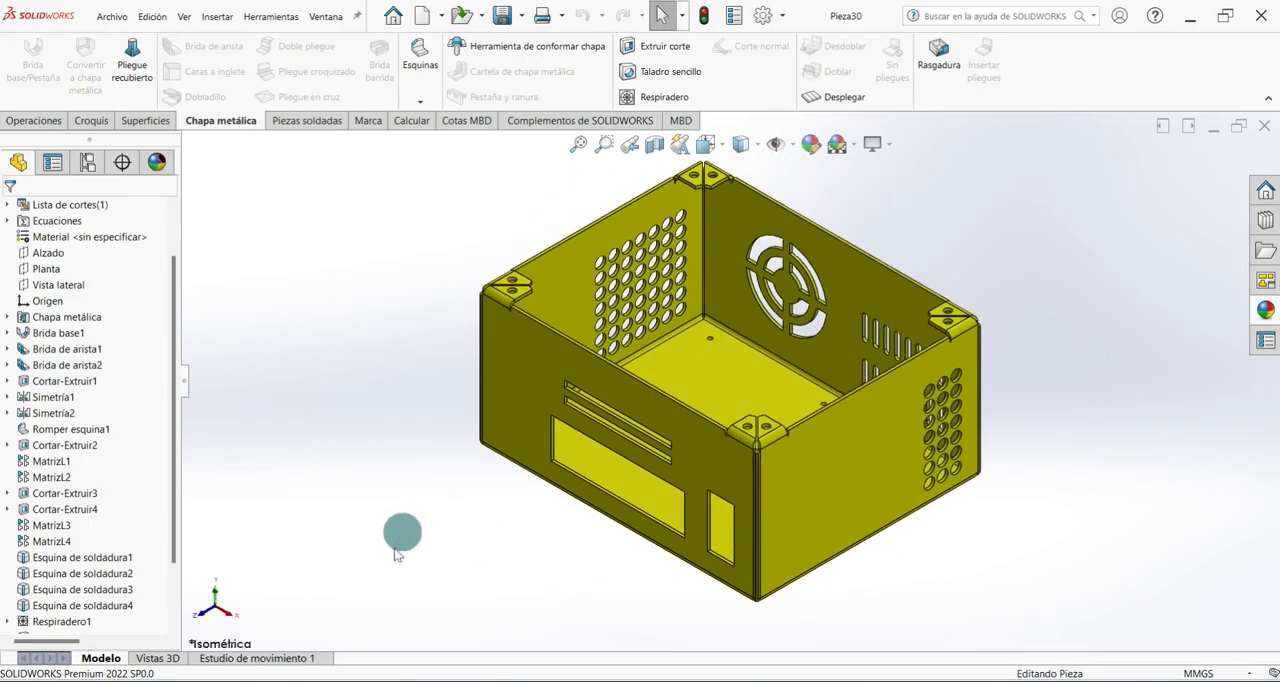